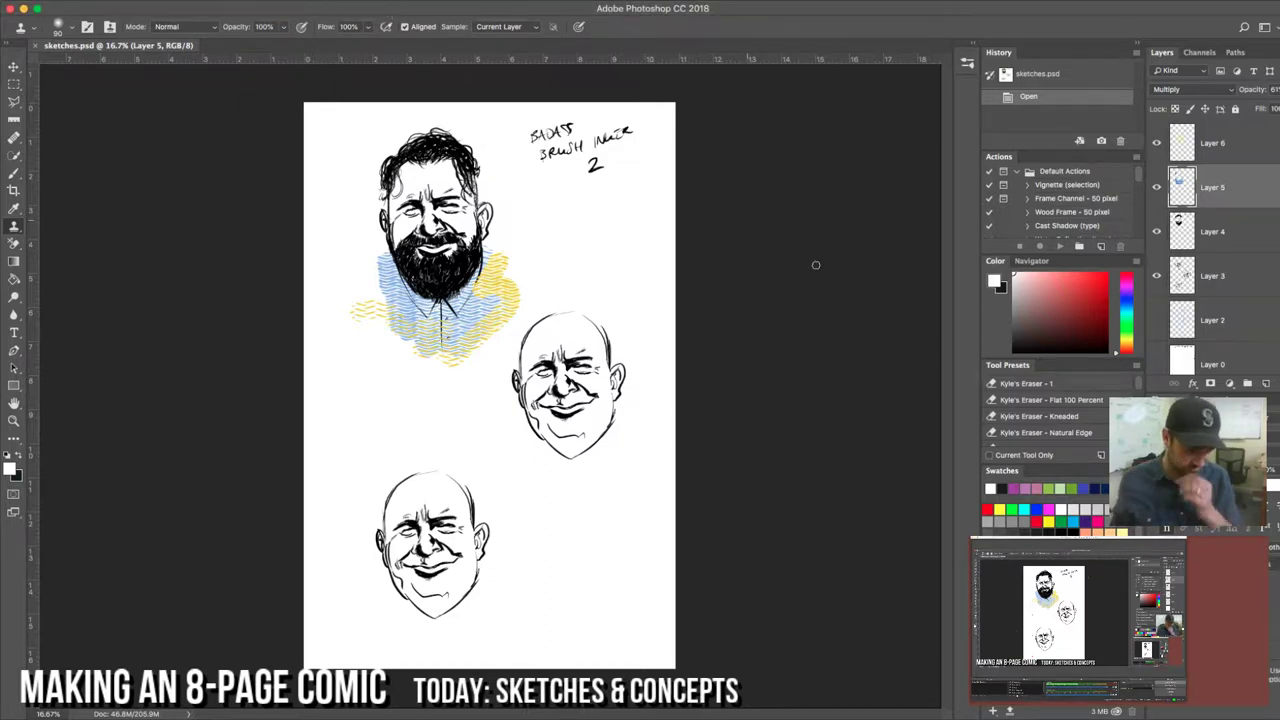
Step: Delete the old sketch layers from Layer 6 through Layer 0, keeping Layer 1, and add a new blank layer above it
left_click(1215, 143)
scroll(1238, 250, "down", 1)
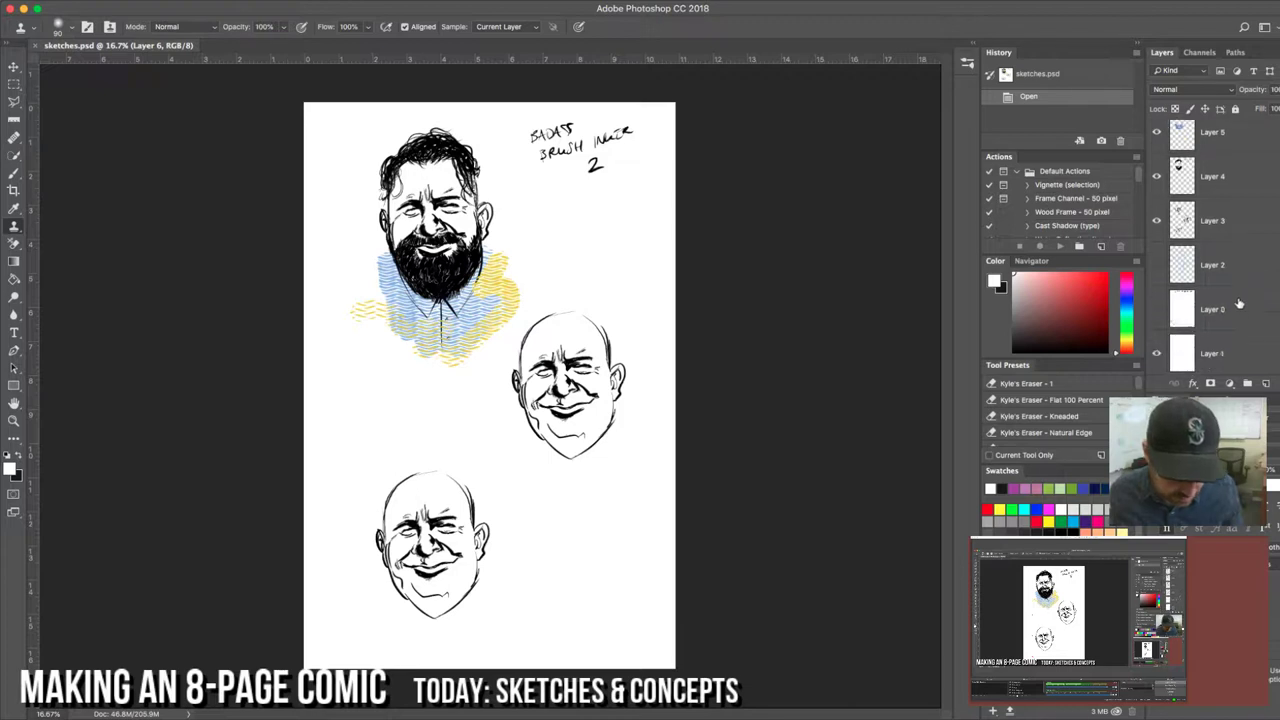
left_click(1236, 306, "shift")
key("Delete")
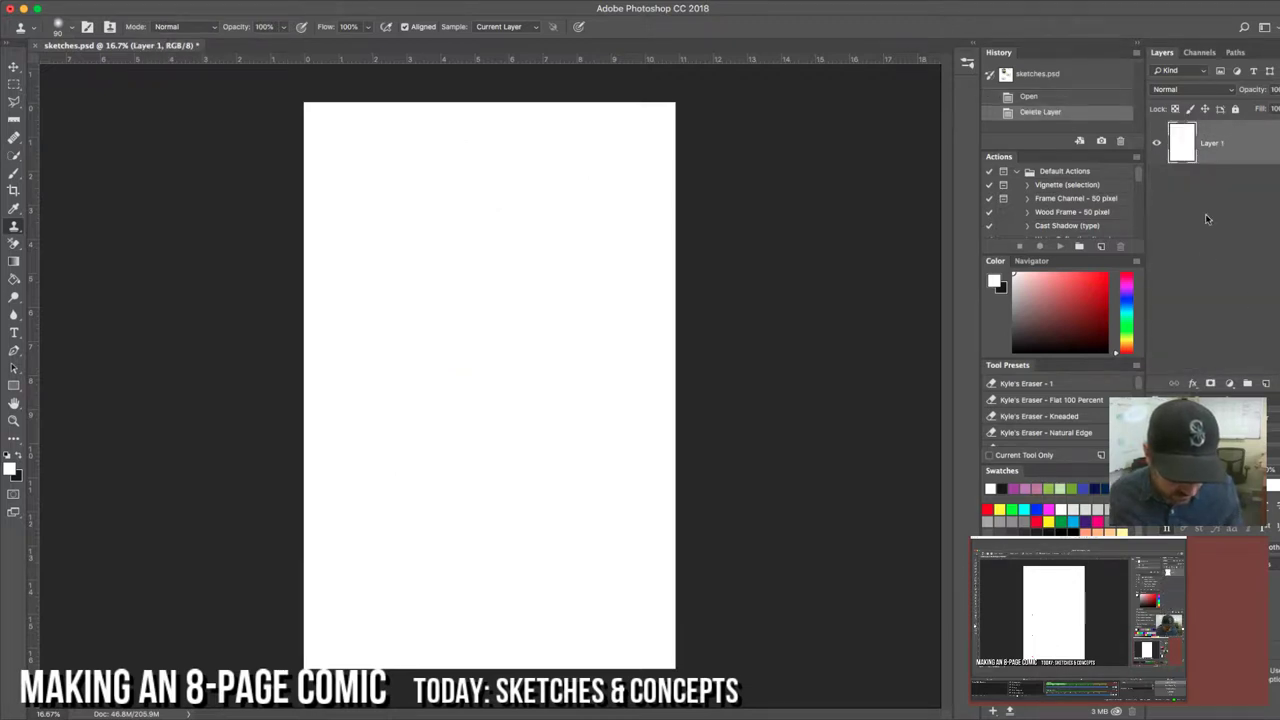
left_click(1262, 382)
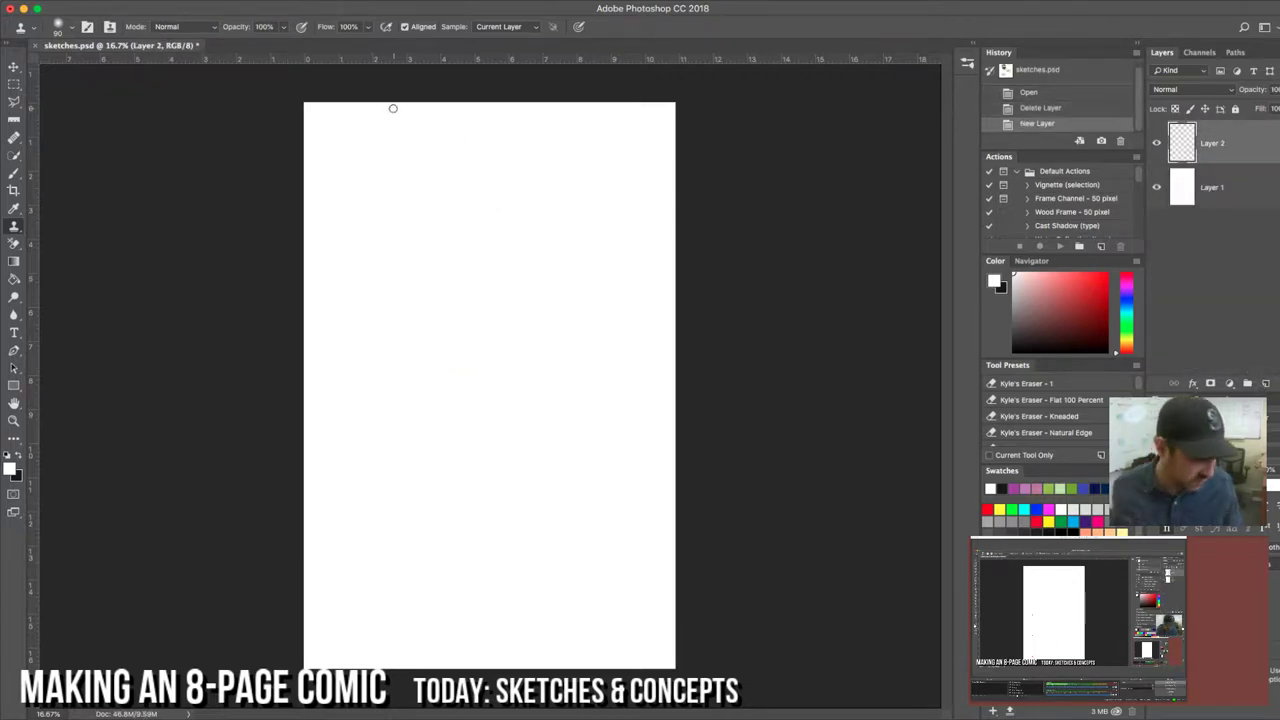
Step: Save the document as a new Photoshop file named hero_workshop.psd on the Desktop
left_click(120, 0)
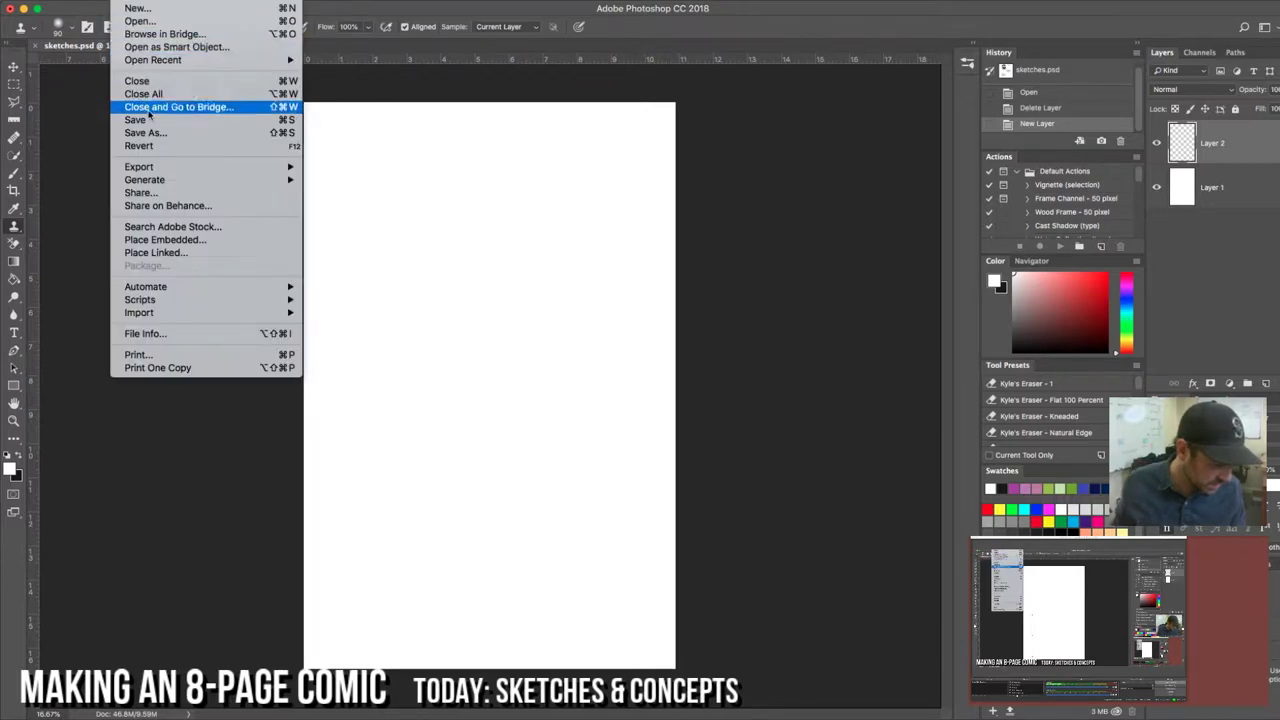
left_click(186, 133)
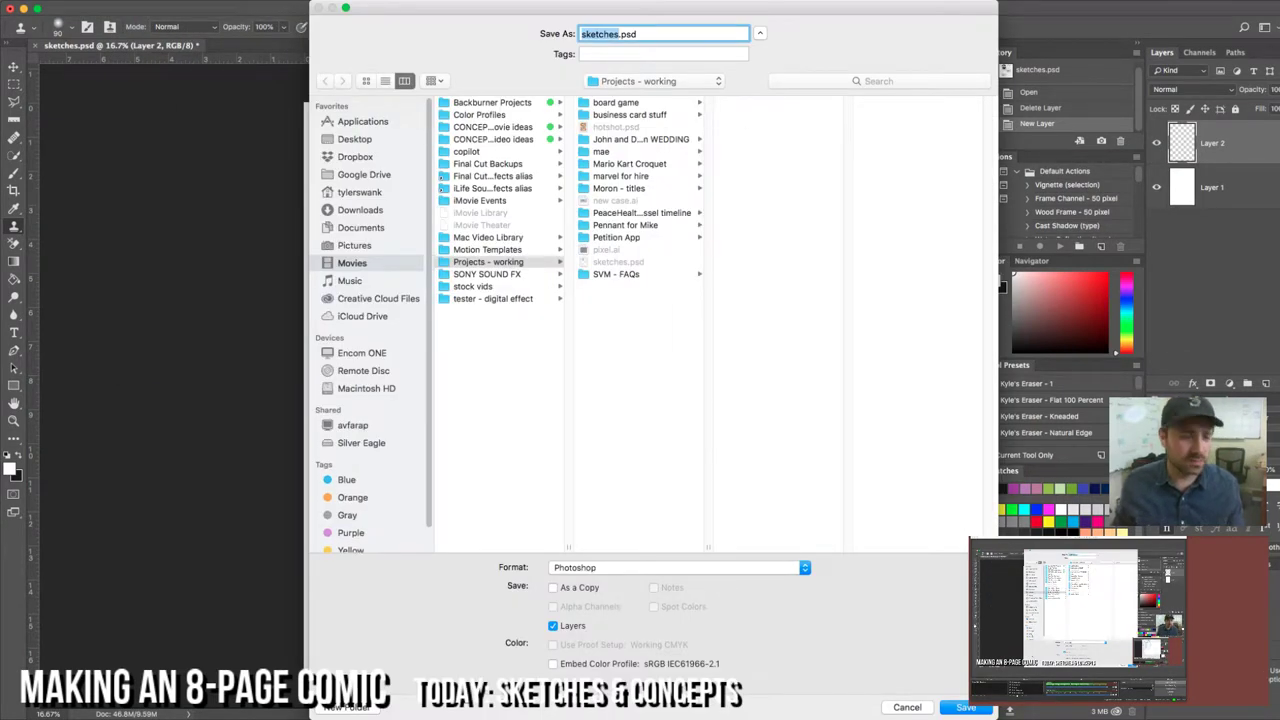
left_click(368, 141)
type("hered")
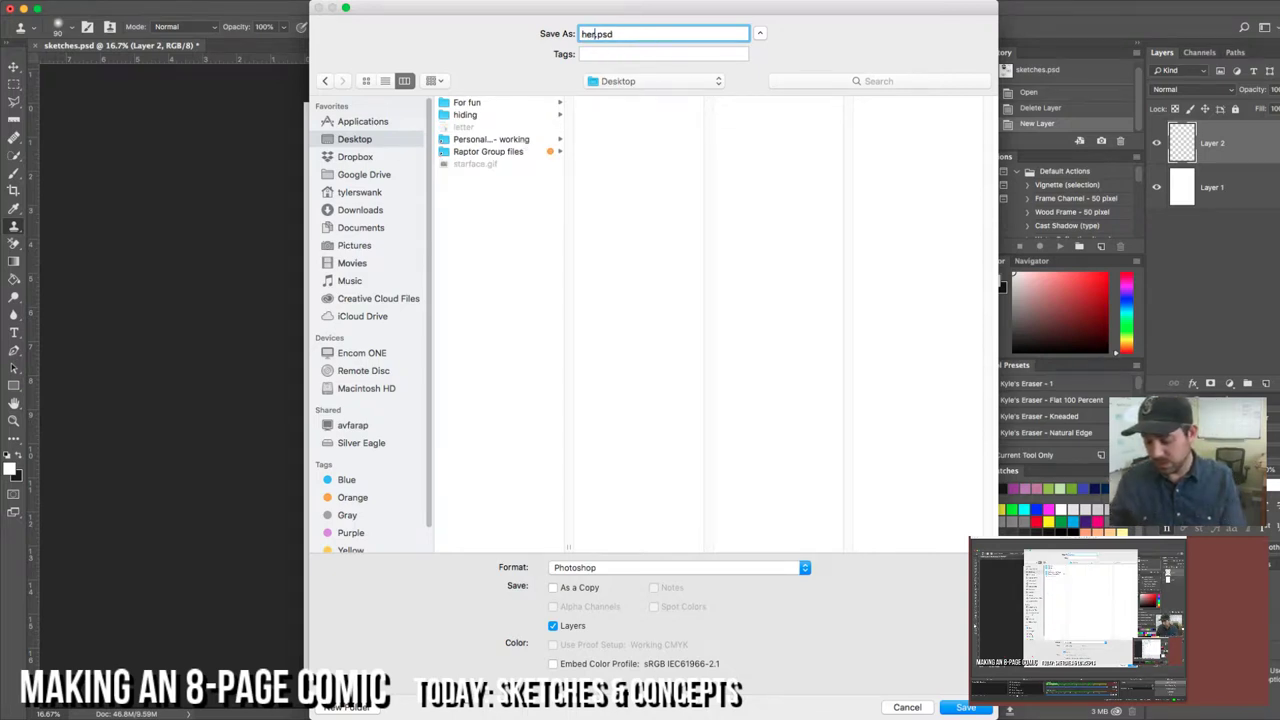
key("BackSpace")
key("BackSpace")
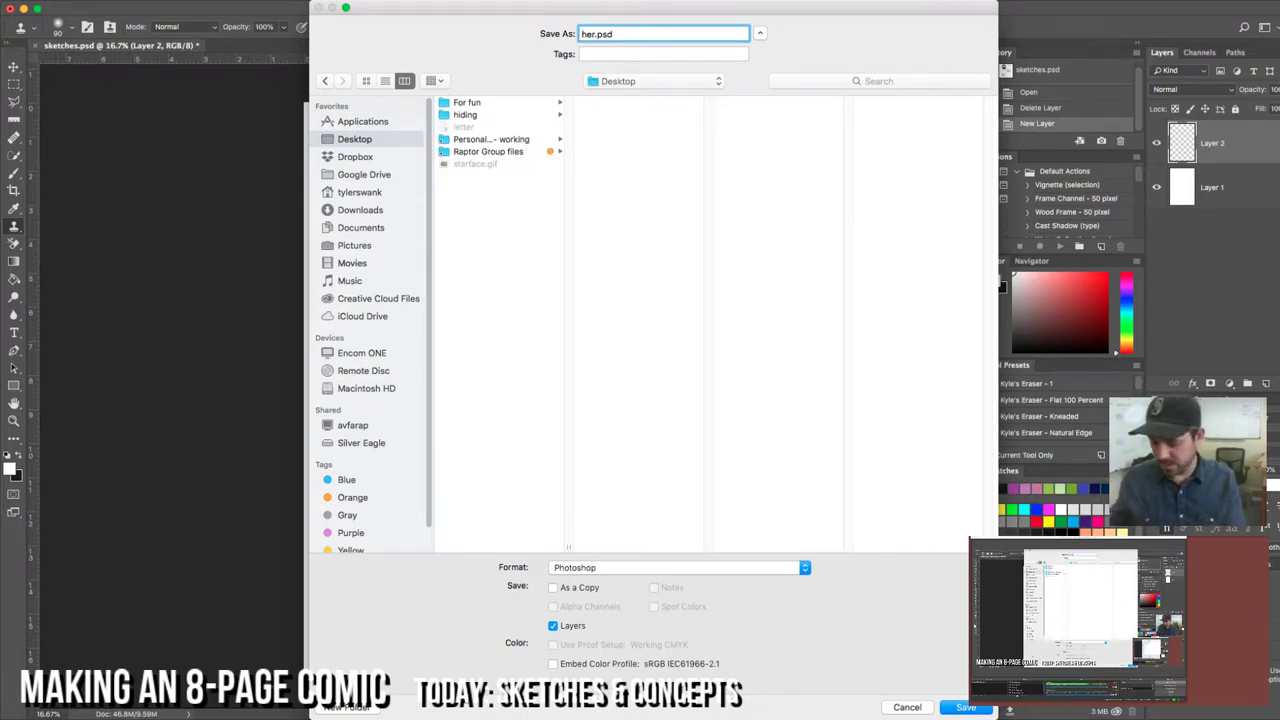
type("osketch")
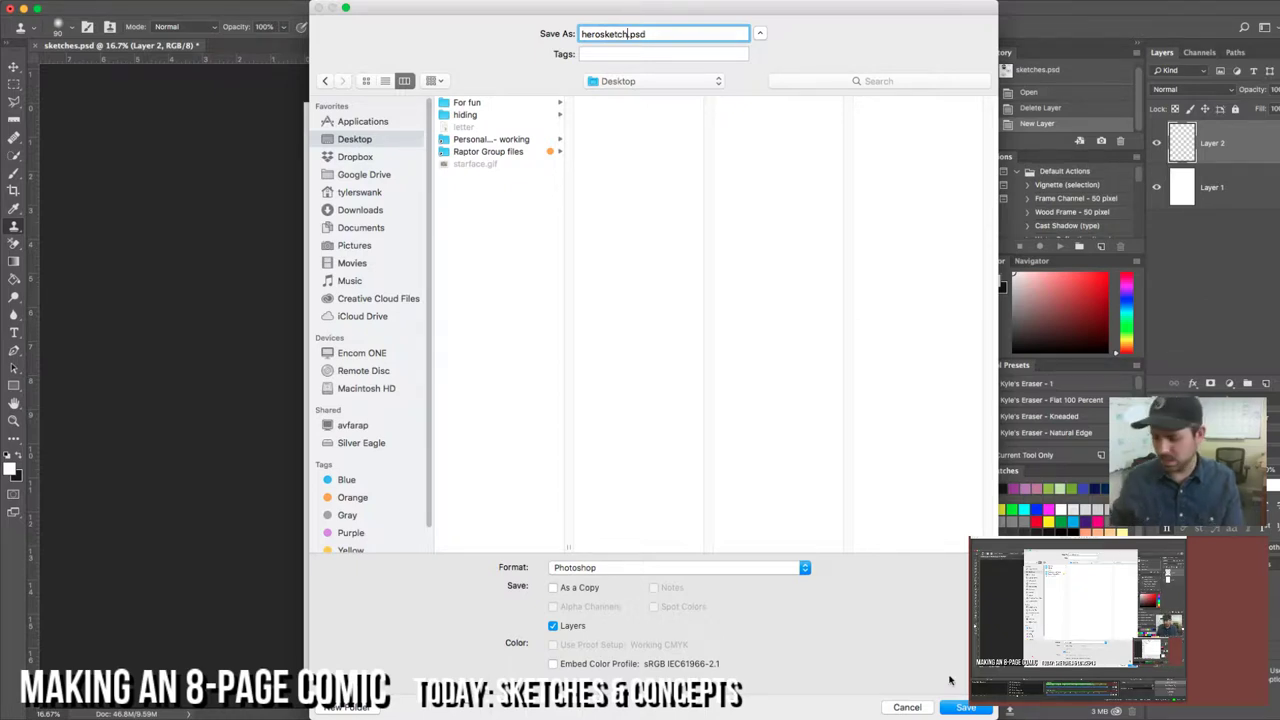
key("BackSpace")
key("BackSpace")
key("BackSpace")
key("BackSpace")
key("BackSpace")
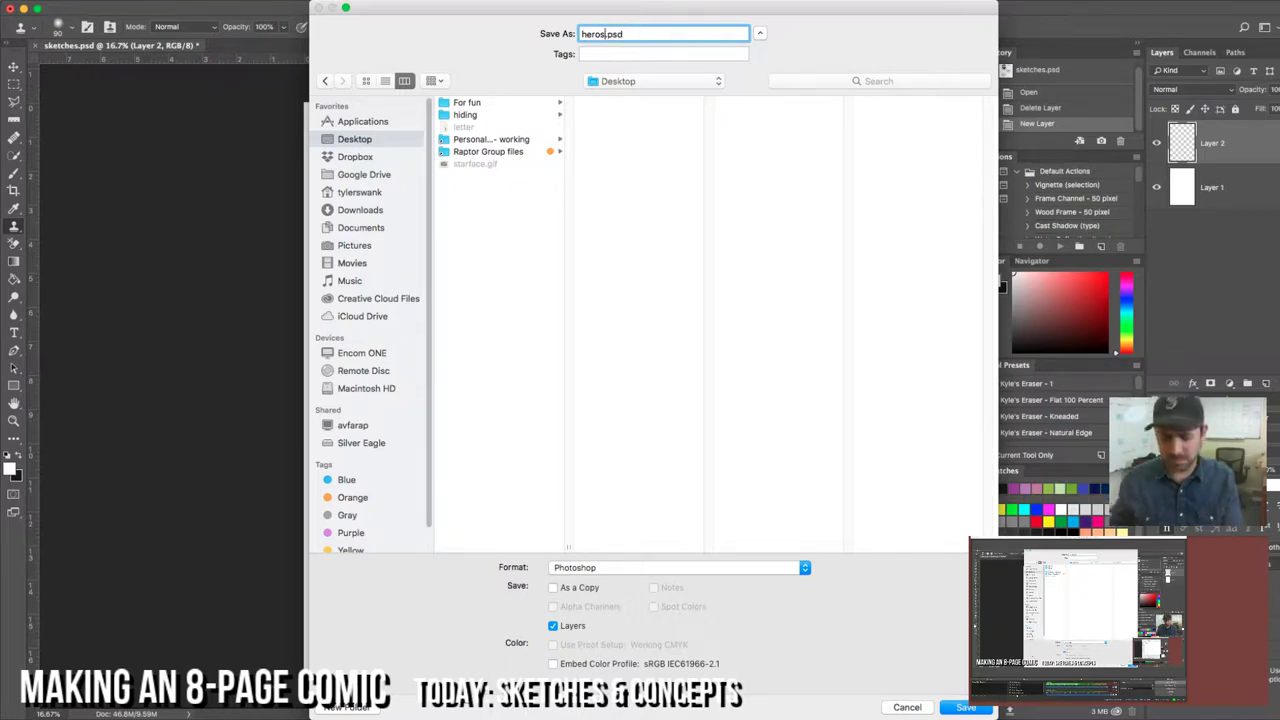
key("BackSpace")
type("_workshop")
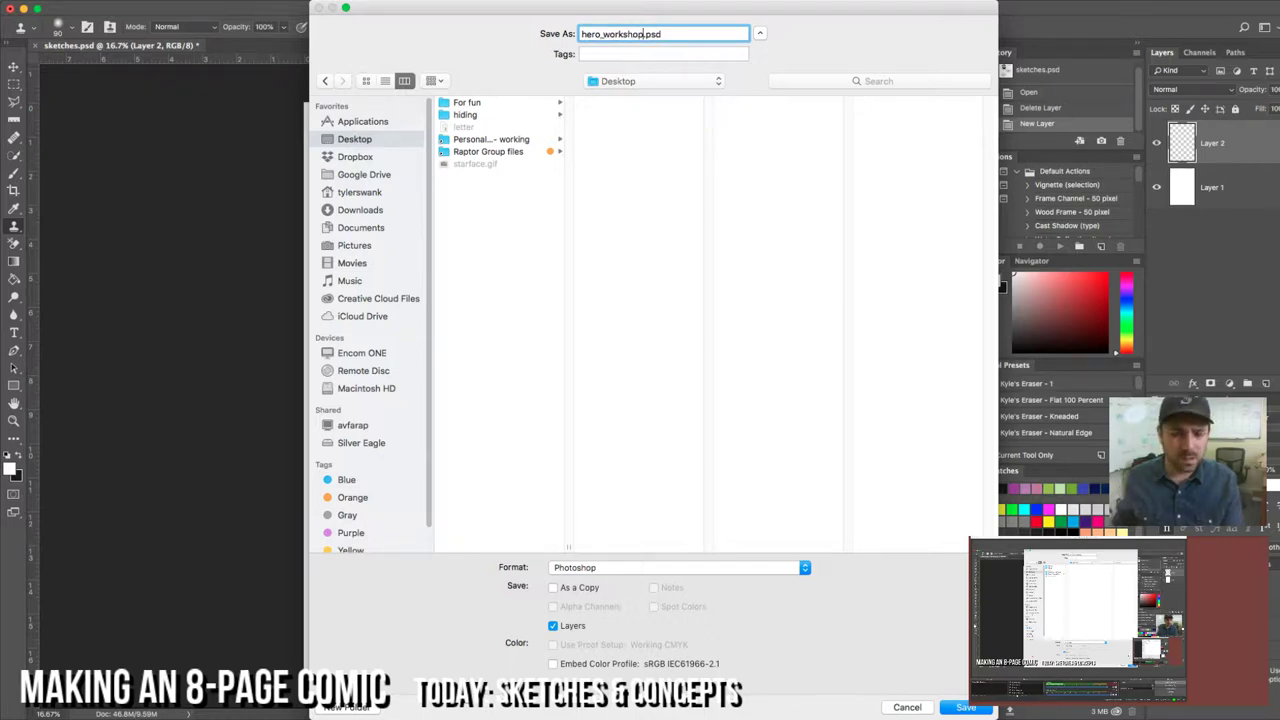
left_click(950, 709)
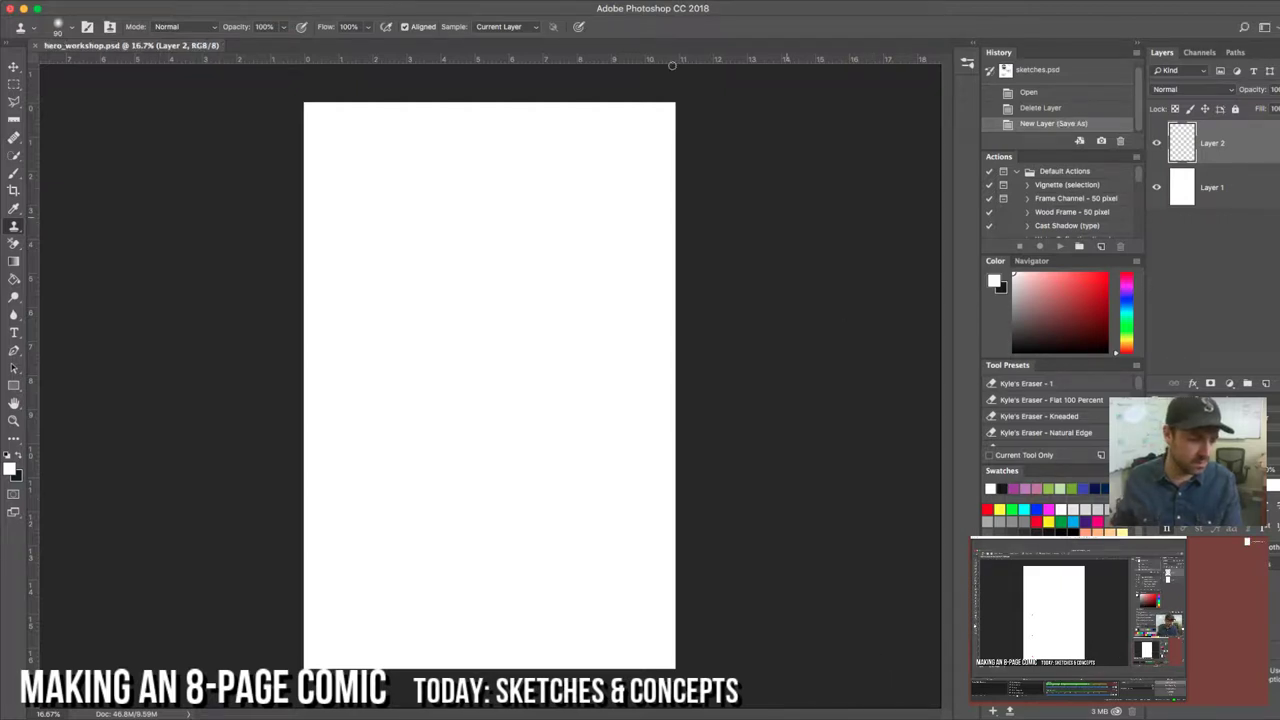
Step: Sketch a rough head outline with the Brush in black near the page's upper-left area, adding vertical centre and horizontal eye guidelines
key("ctrl+plus")
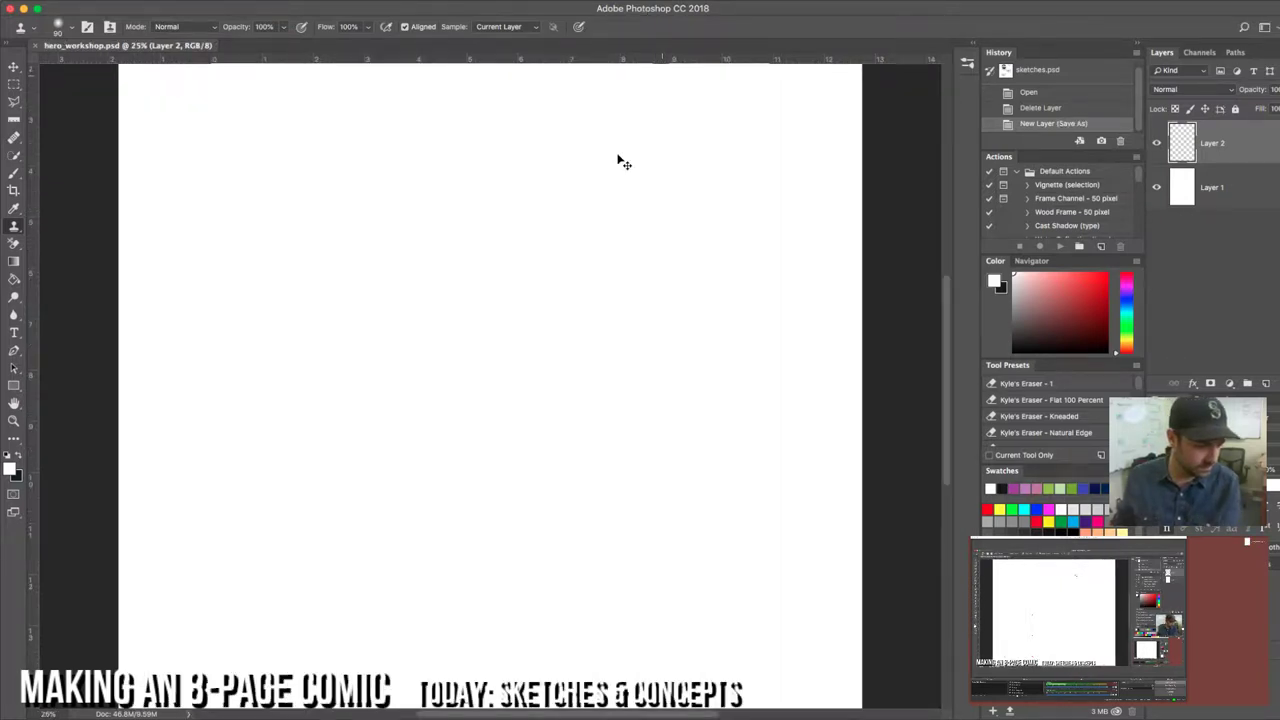
key("ctrl+plus")
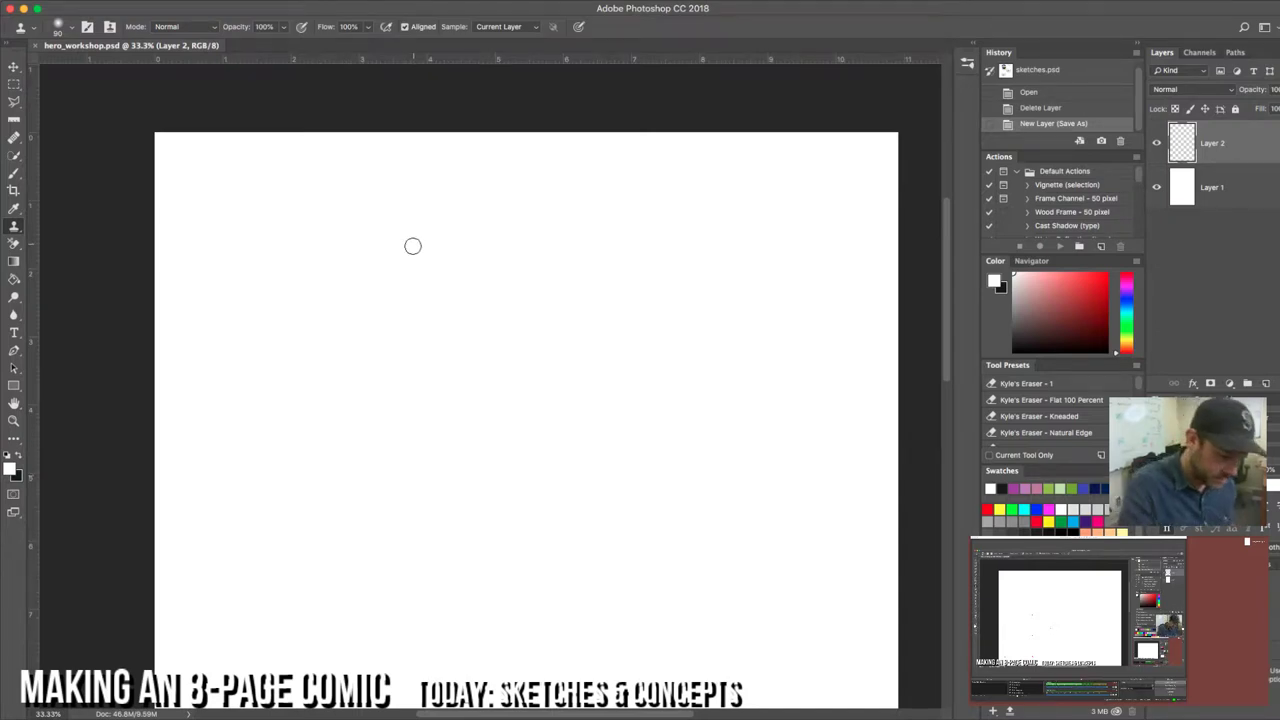
key("b")
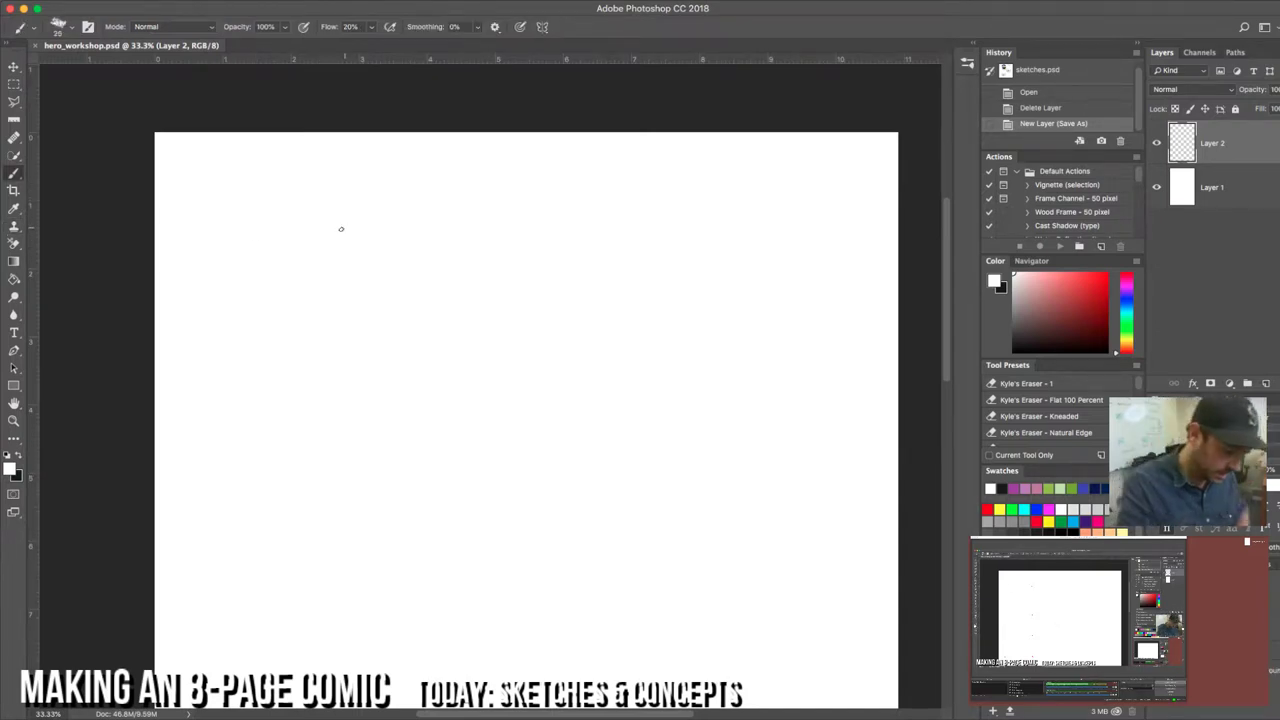
key("x")
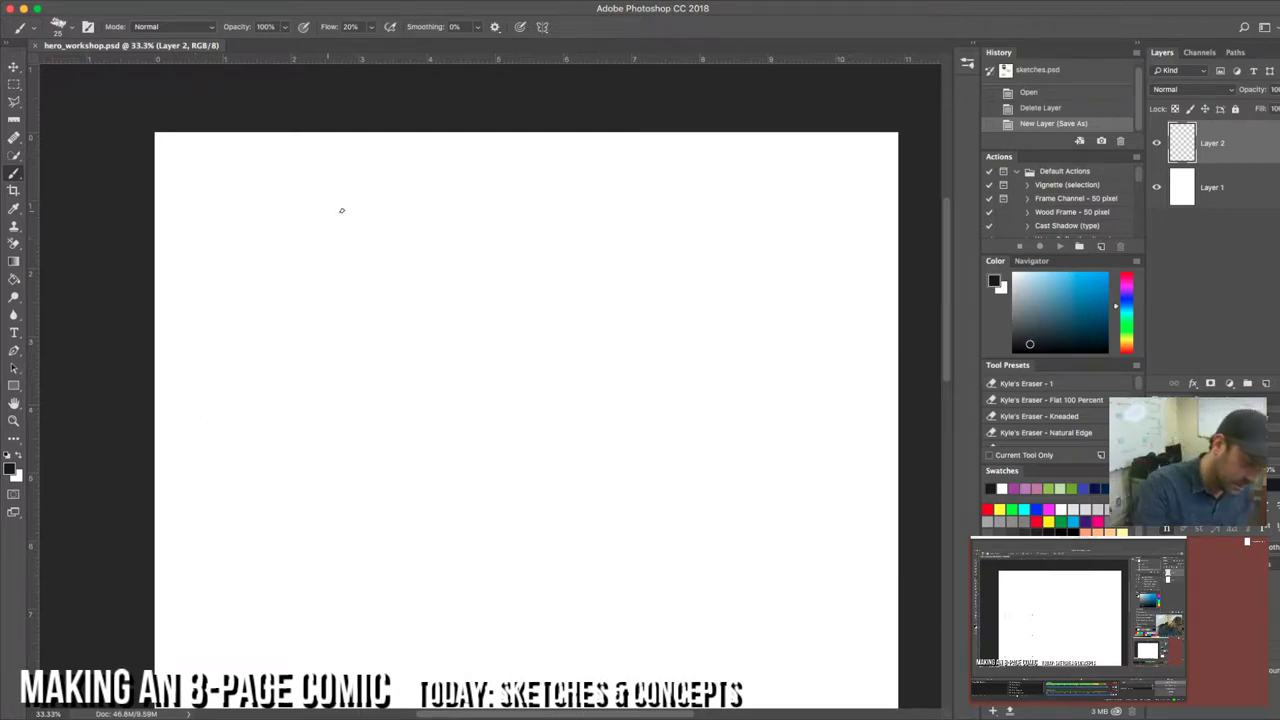
mouse_move(309, 250)
left_mouse_down()
mouse_move(349, 194)
mouse_move(390, 197)
mouse_move(409, 258)
left_mouse_up()
mouse_move(377, 198)
left_mouse_down()
mouse_move(318, 213)
mouse_move(306, 272)
mouse_move(337, 362)
left_mouse_up()
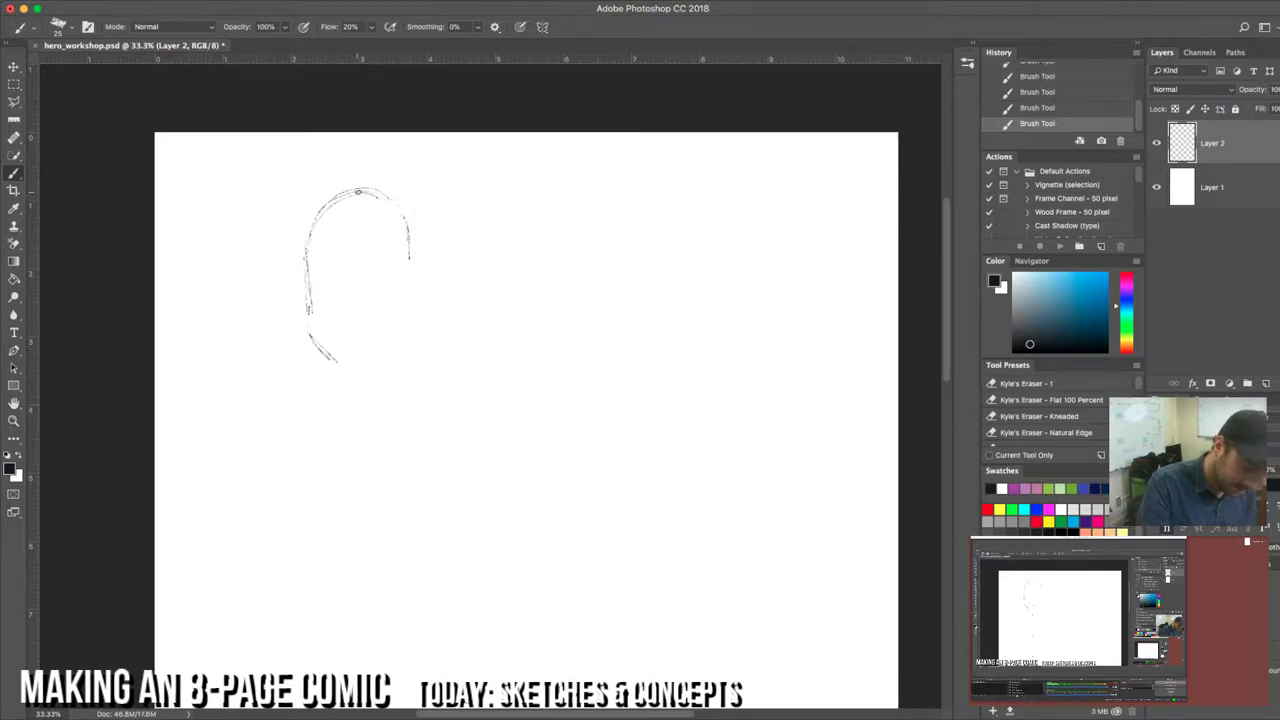
left_click_drag(358, 195, 366, 366)
mouse_move(314, 274)
left_mouse_down()
mouse_move(428, 268)
mouse_move(322, 273)
left_mouse_up()
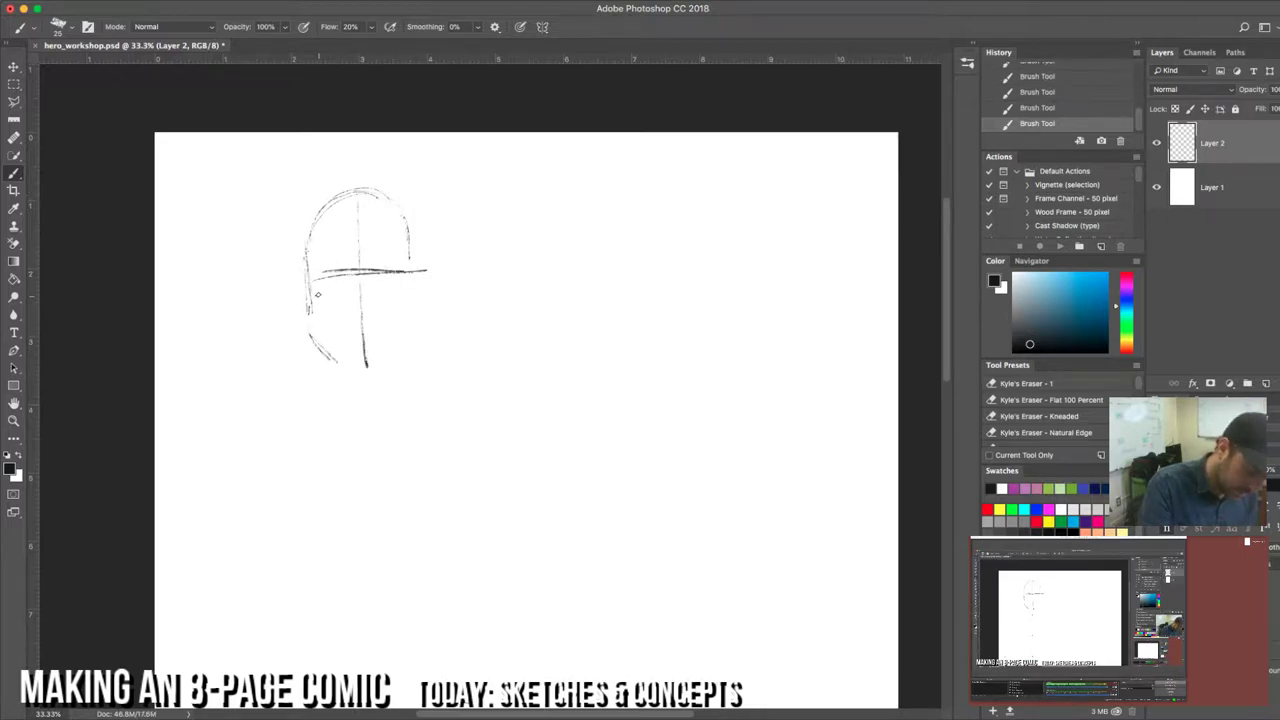
Step: Sketch the head's cheek lines, far side and jaw, and rough in the eyebrows and eyes along the eye guideline
left_click_drag(322, 342, 325, 318)
left_click_drag(399, 343, 411, 303)
mouse_move(411, 216)
left_mouse_down()
mouse_move(411, 347)
mouse_move(380, 379)
left_mouse_up()
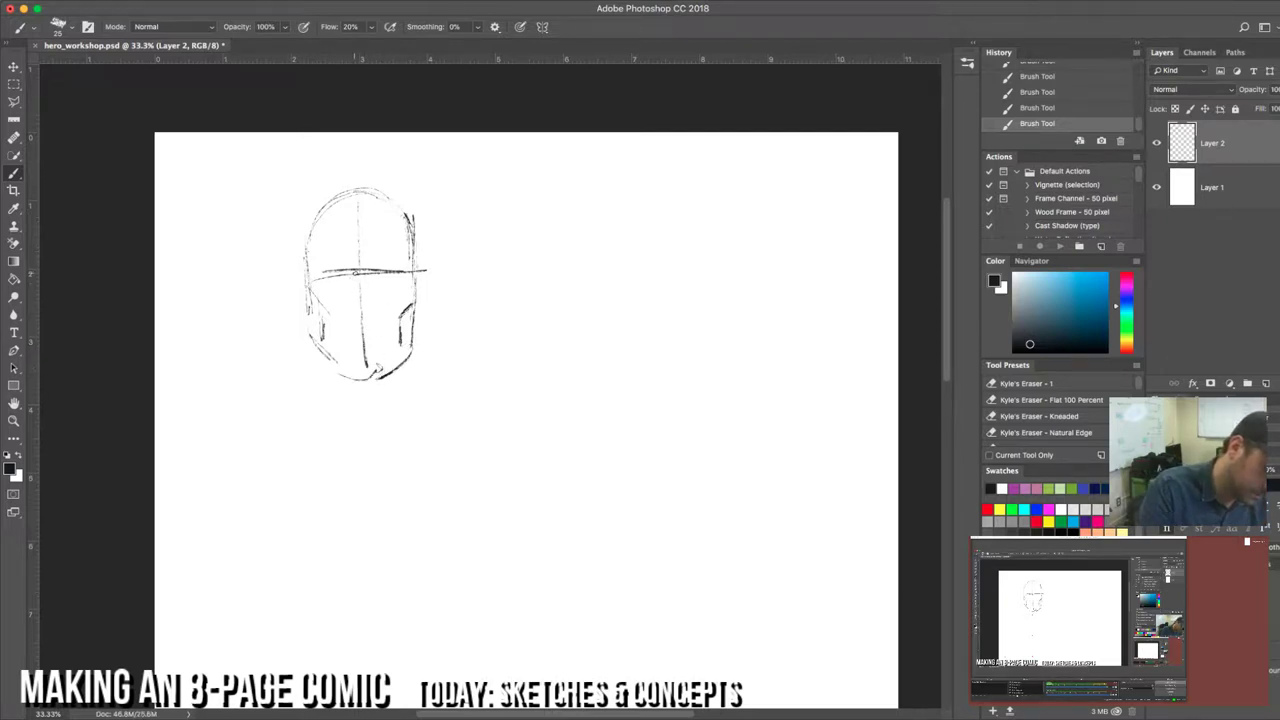
left_click_drag(318, 267, 346, 262)
mouse_move(372, 264)
left_mouse_down()
mouse_move(396, 256)
mouse_move(407, 270)
mouse_move(330, 281)
left_mouse_up()
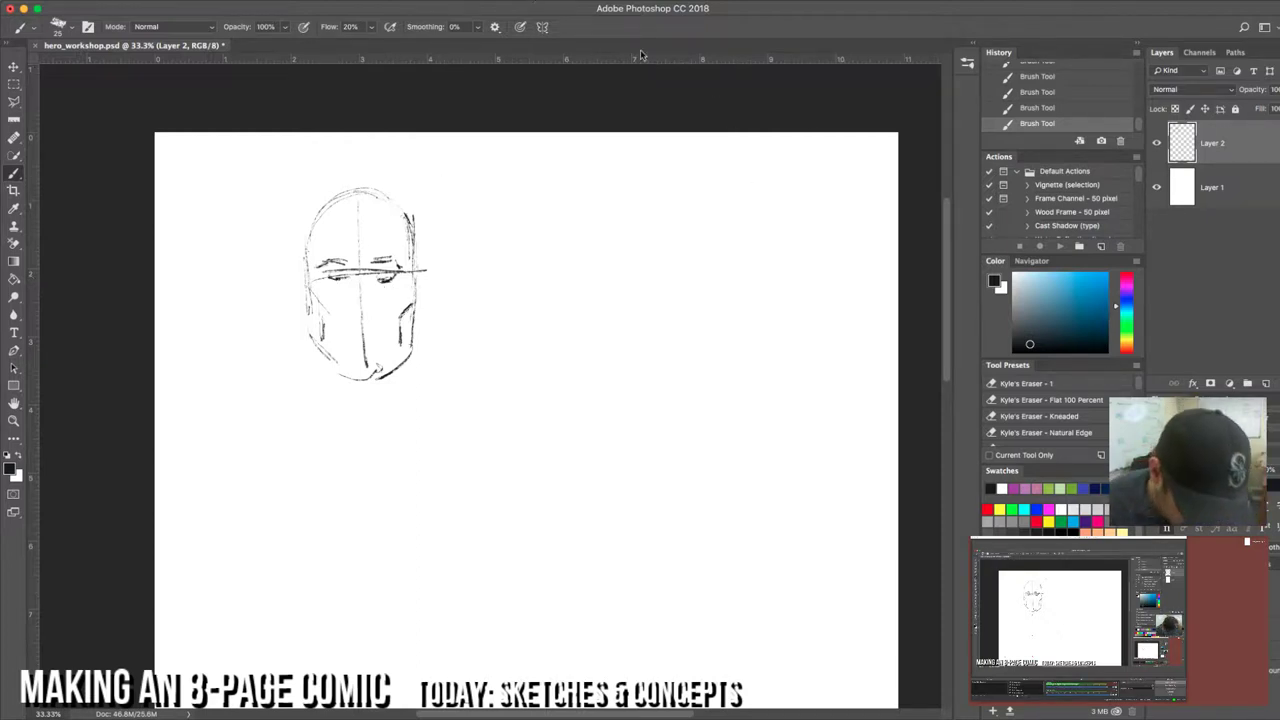
Step: Collapse the Default Actions and Photoshop Actions groups
scroll(1080, 430, "up", 3)
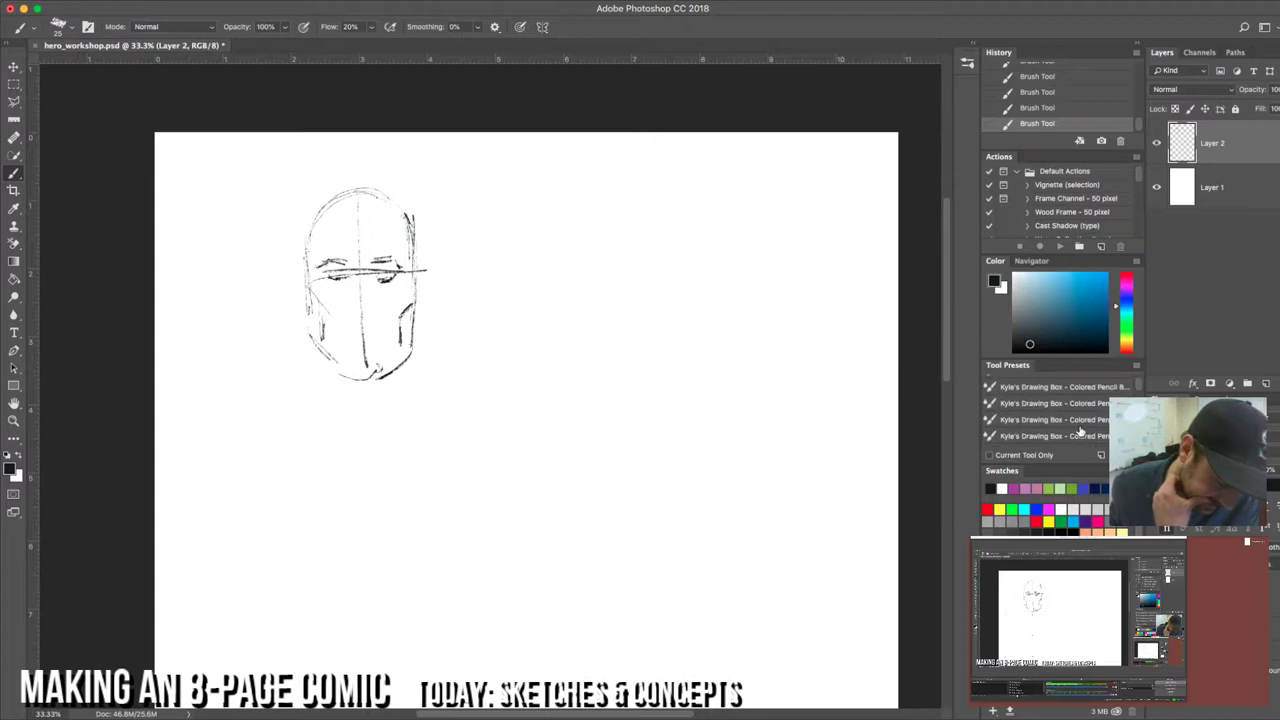
scroll(1080, 430, "down", 5)
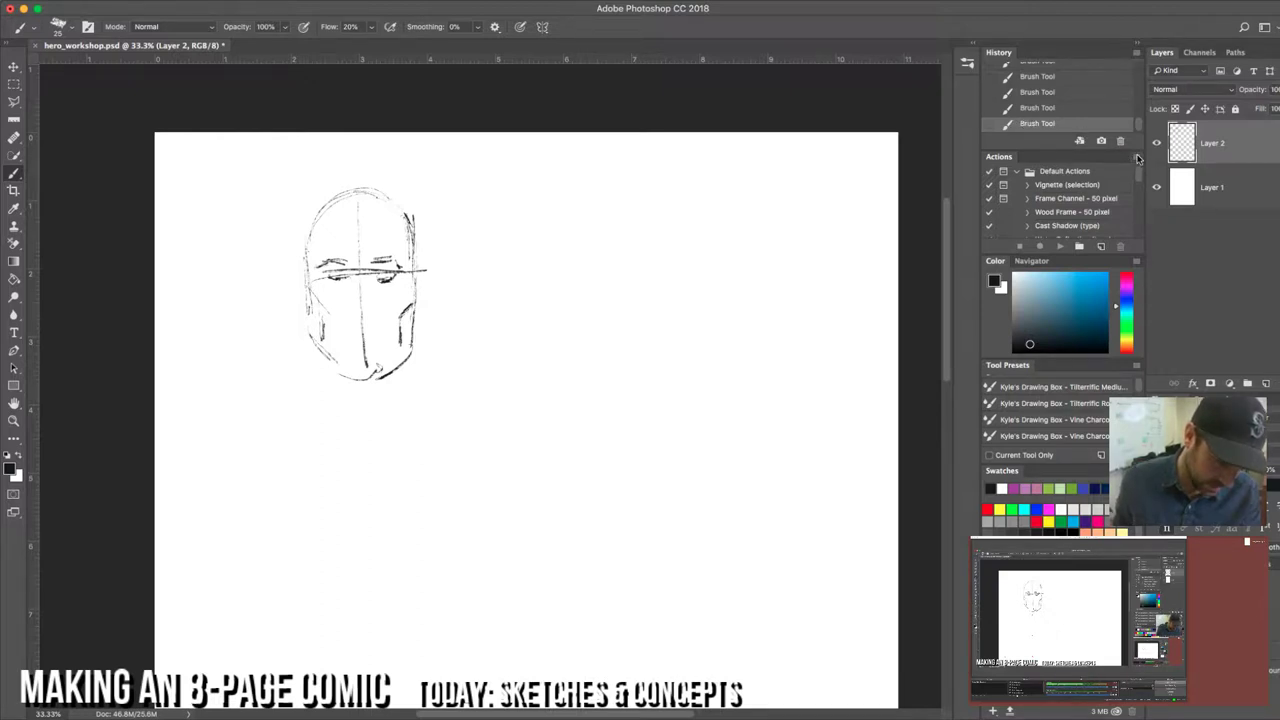
left_click(435, 2)
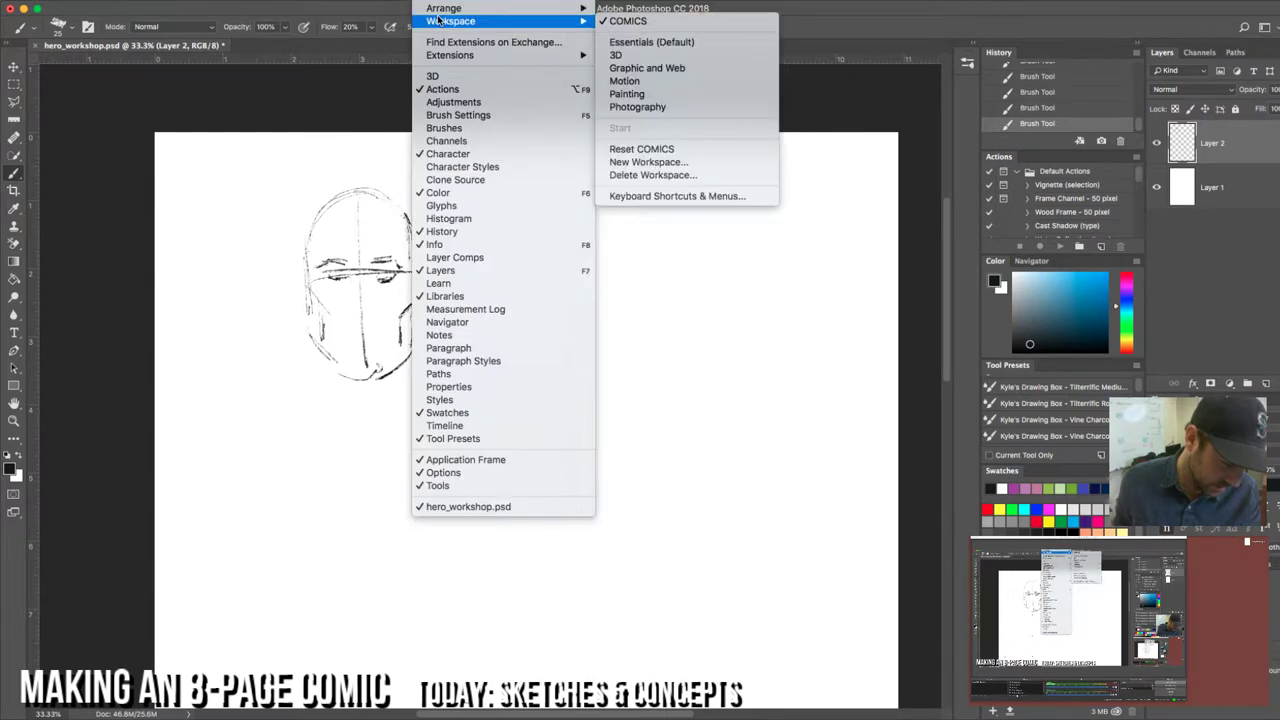
key("Escape")
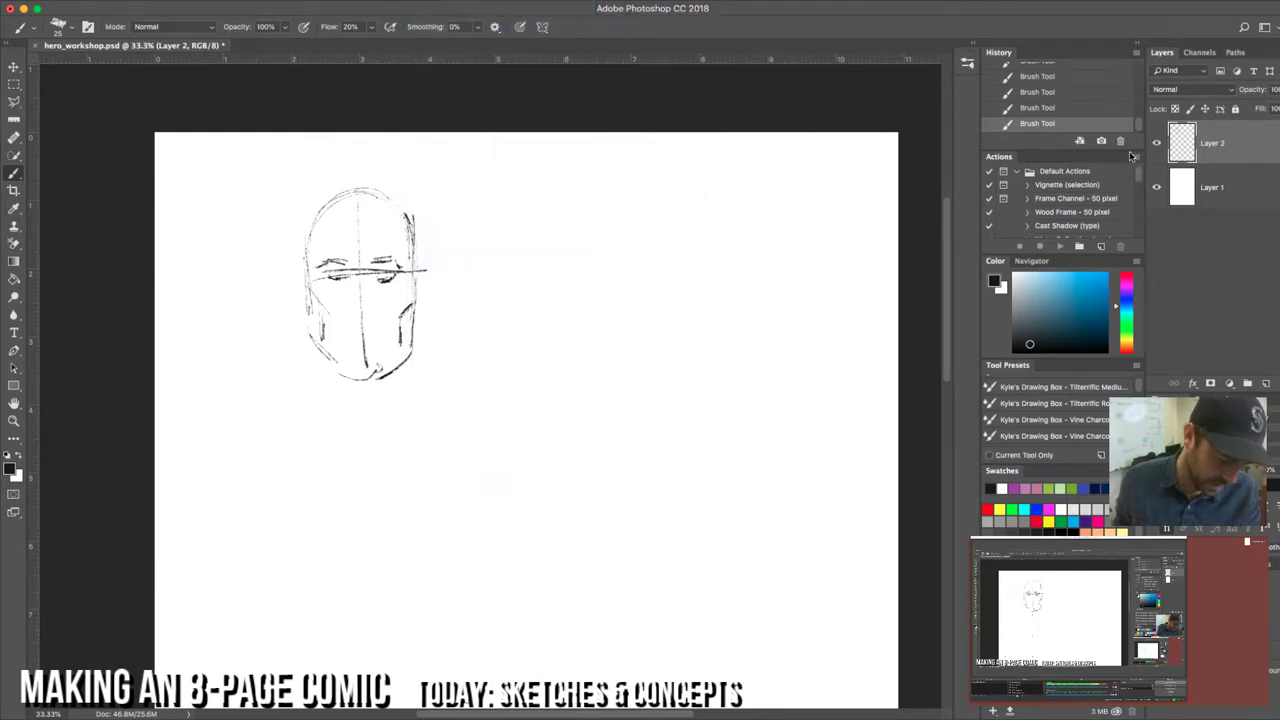
left_click(1017, 171)
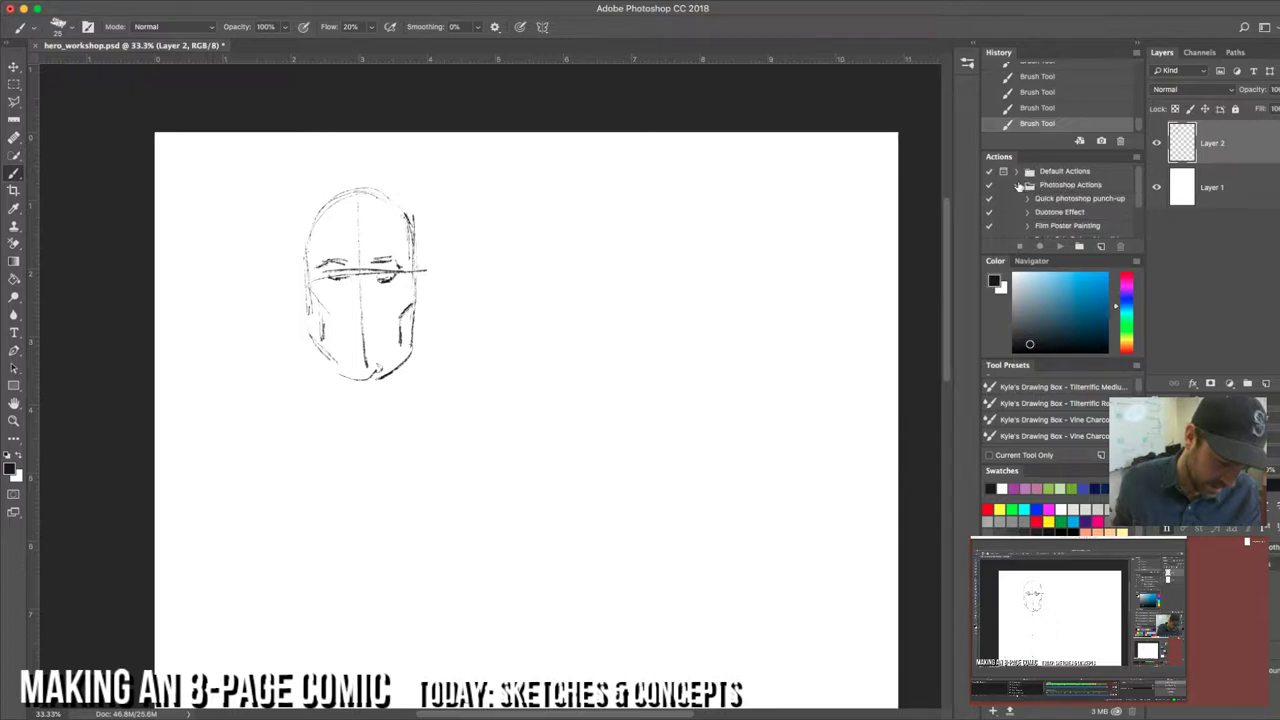
left_click(1017, 185)
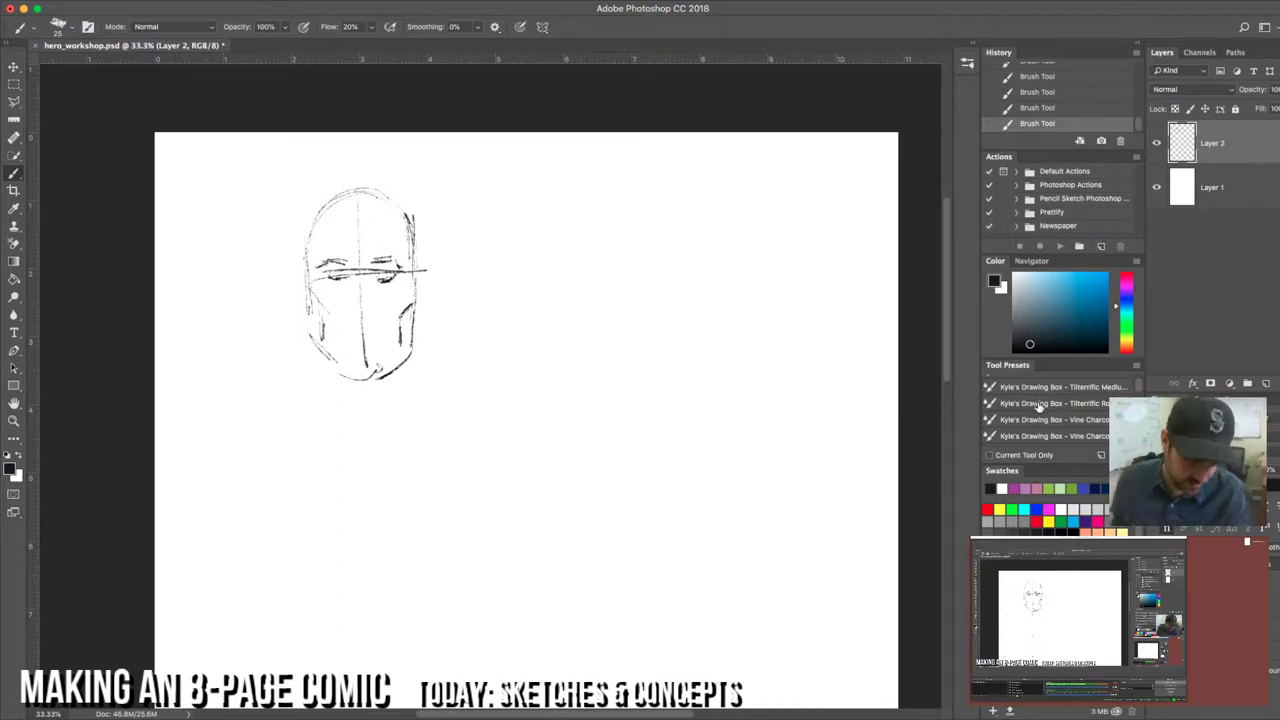
Step: Find the manga brush folder and choose the 12 px Kyle's Manga - Basic brush
scroll(1040, 406, "down", 5)
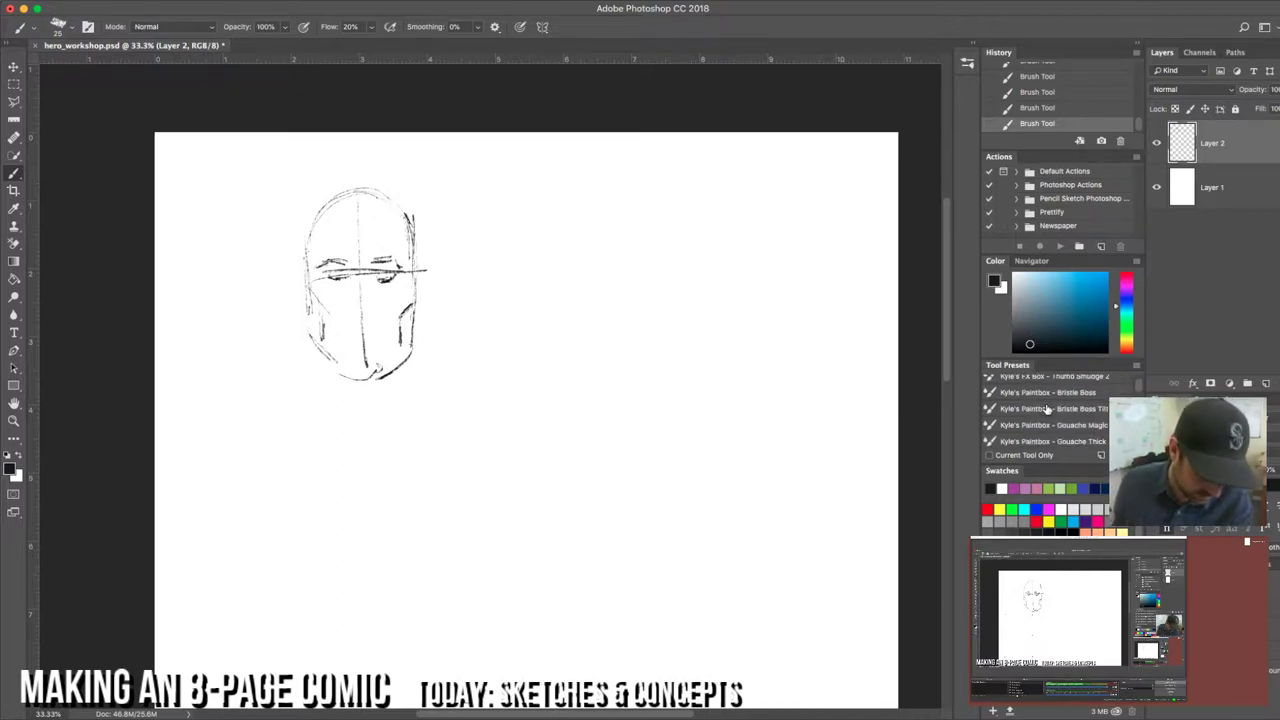
scroll(1047, 407, "down", 5)
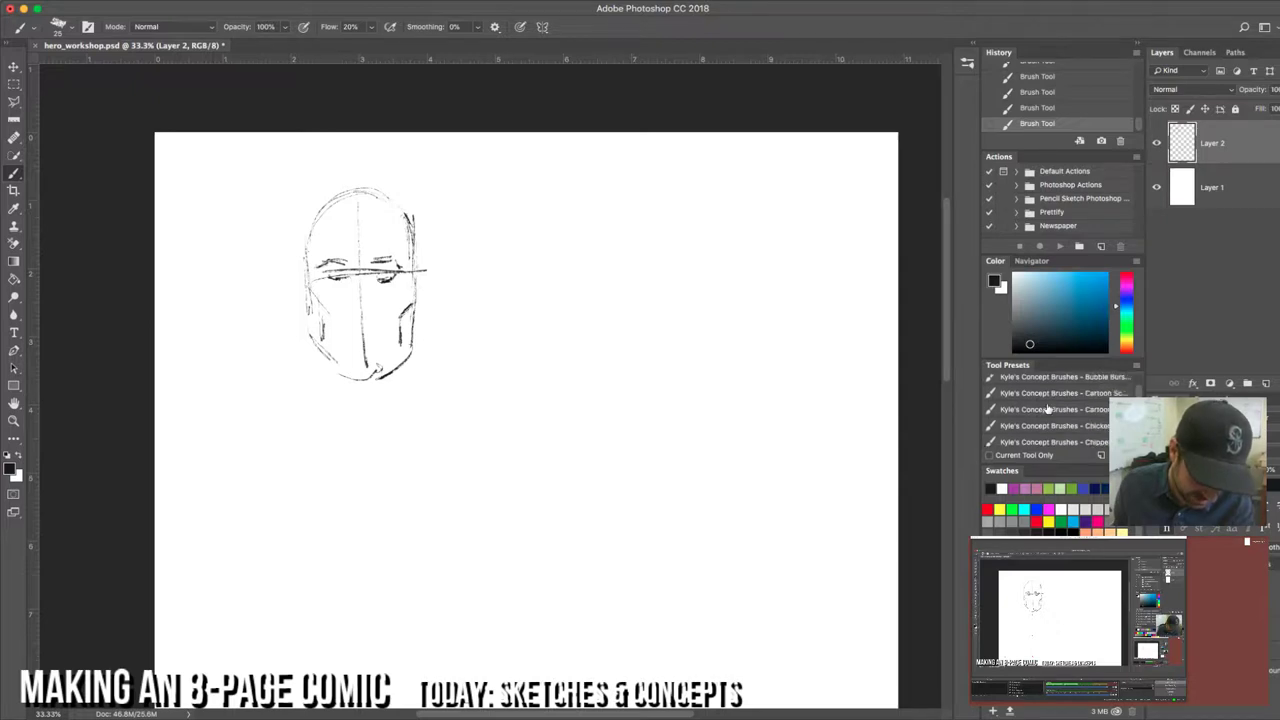
scroll(1047, 408, "down", 5)
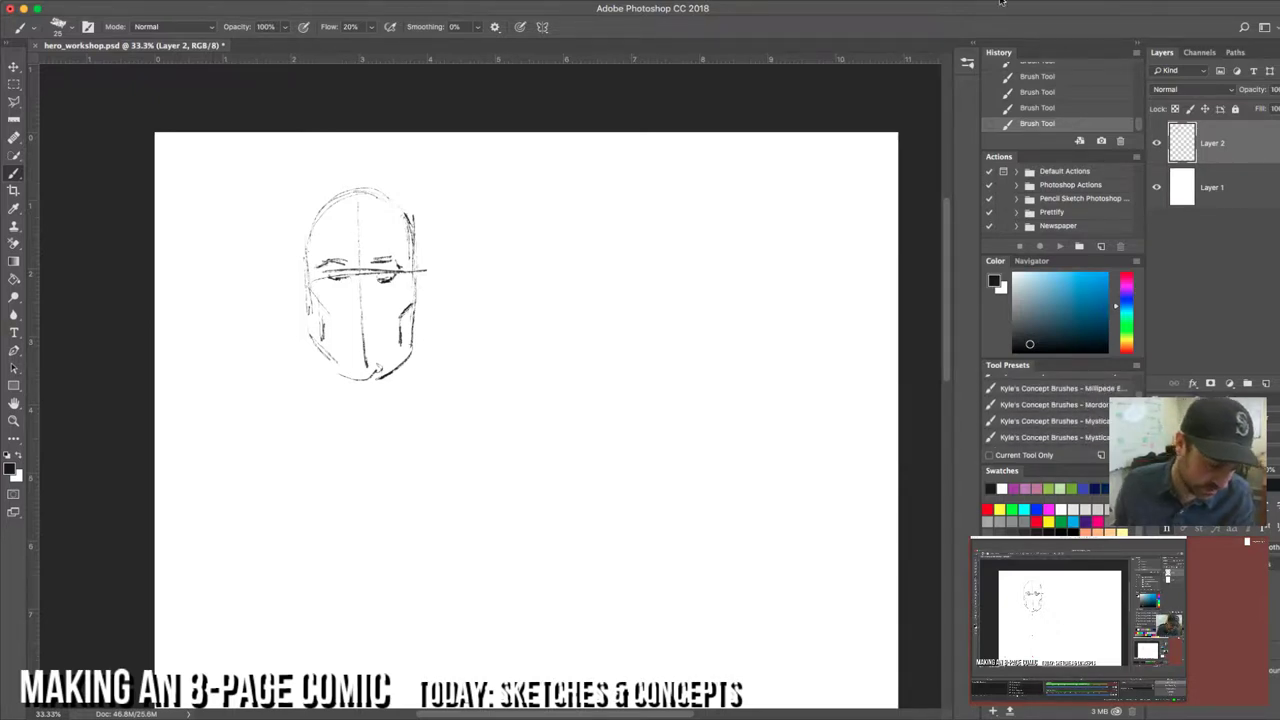
left_click(967, 62)
scroll(870, 178, "down", 5)
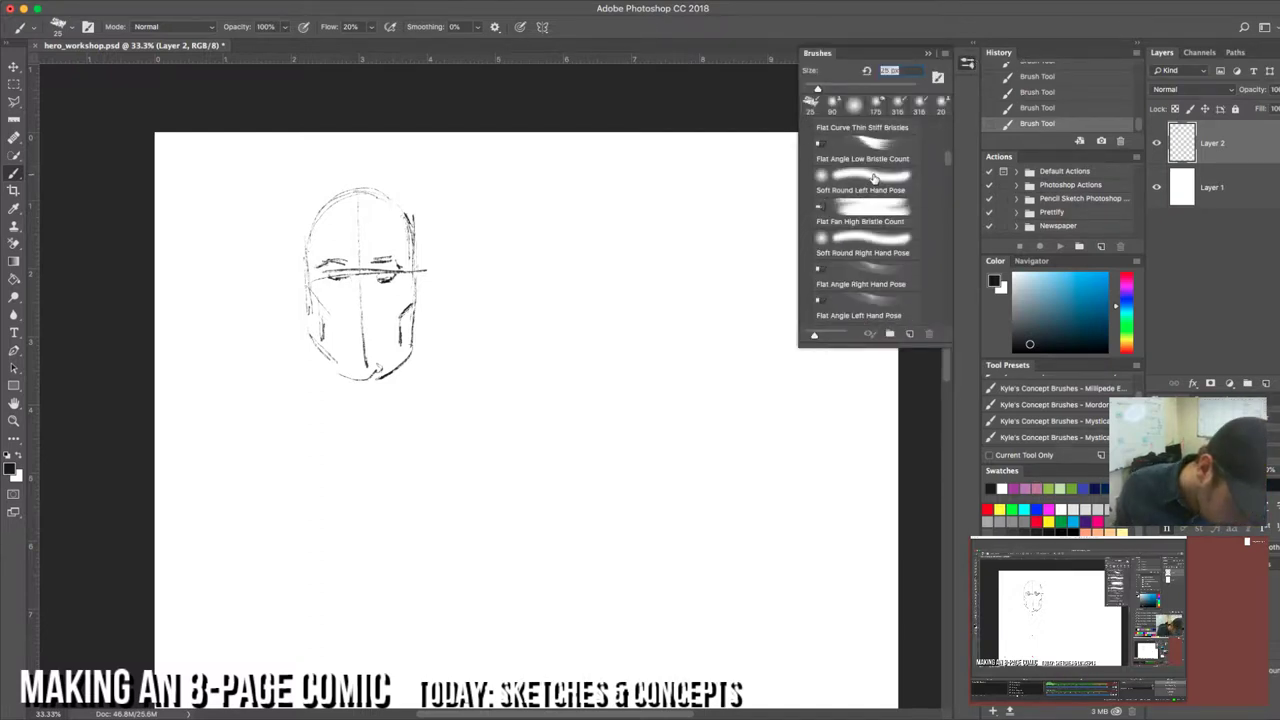
scroll(873, 178, "down", 4)
scroll(873, 178, "down", 8)
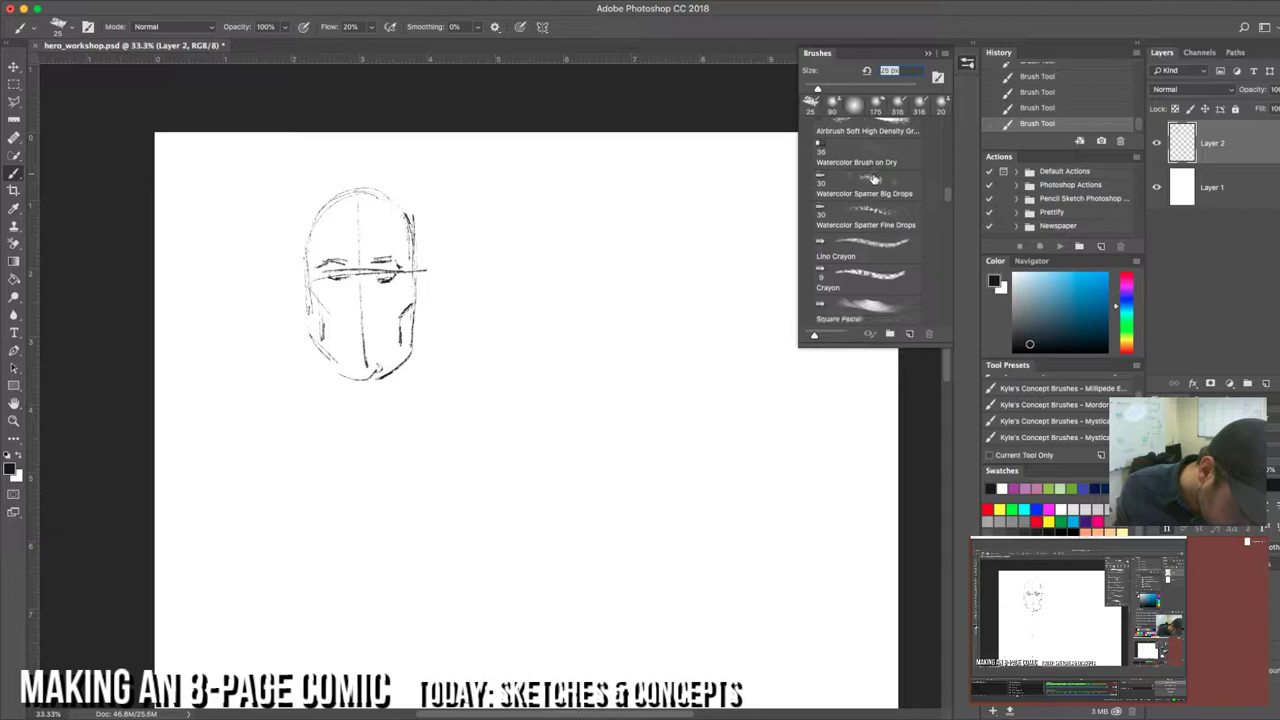
scroll(873, 178, "down", 10)
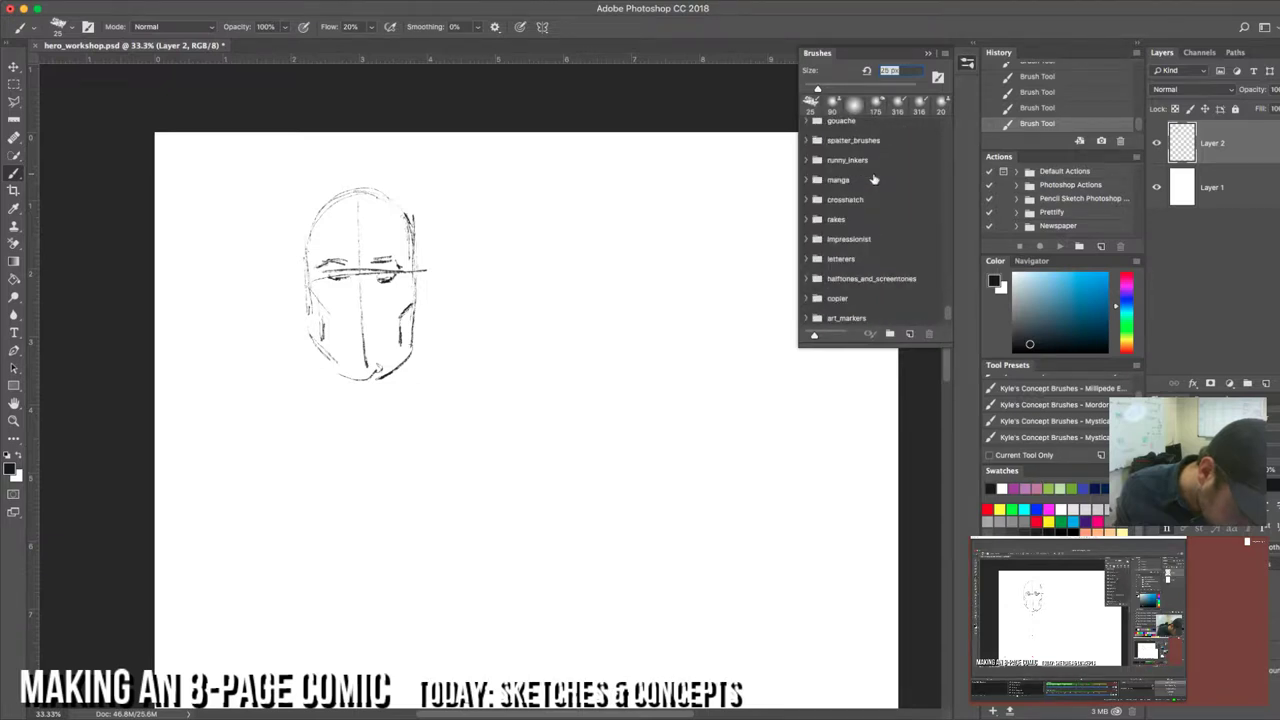
scroll(873, 178, "up", 1)
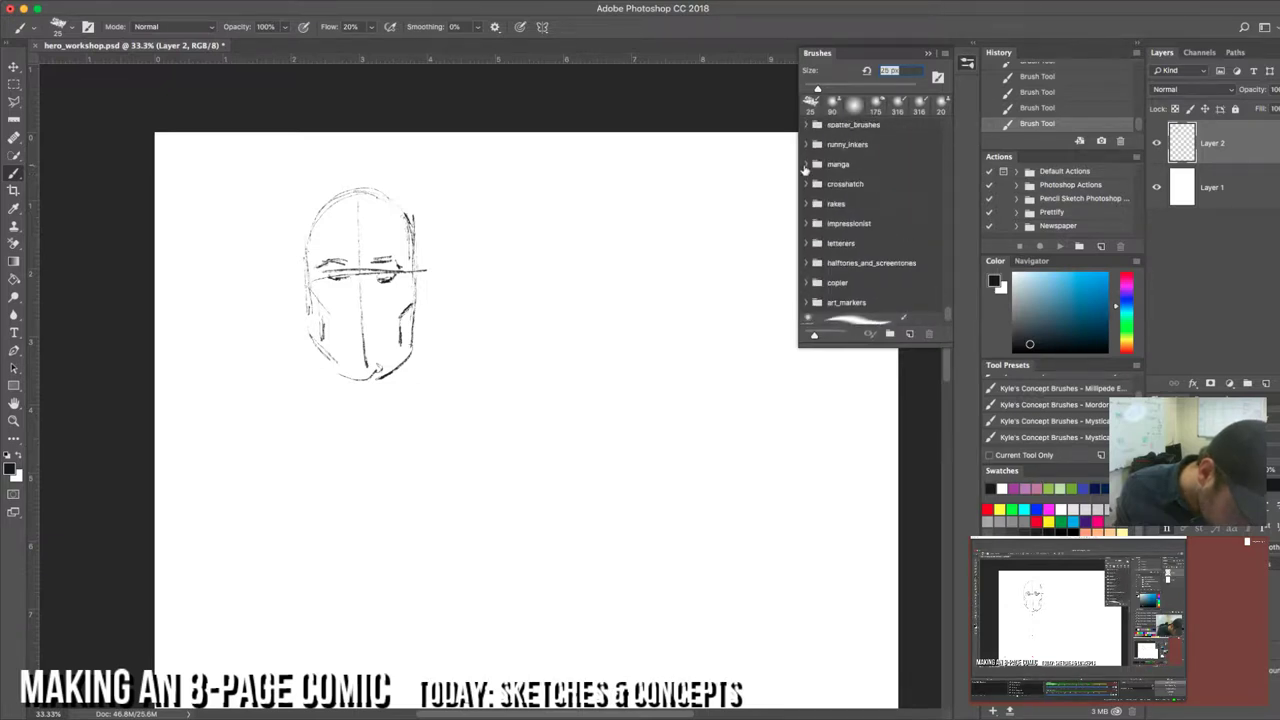
left_click(806, 165)
left_click(870, 232)
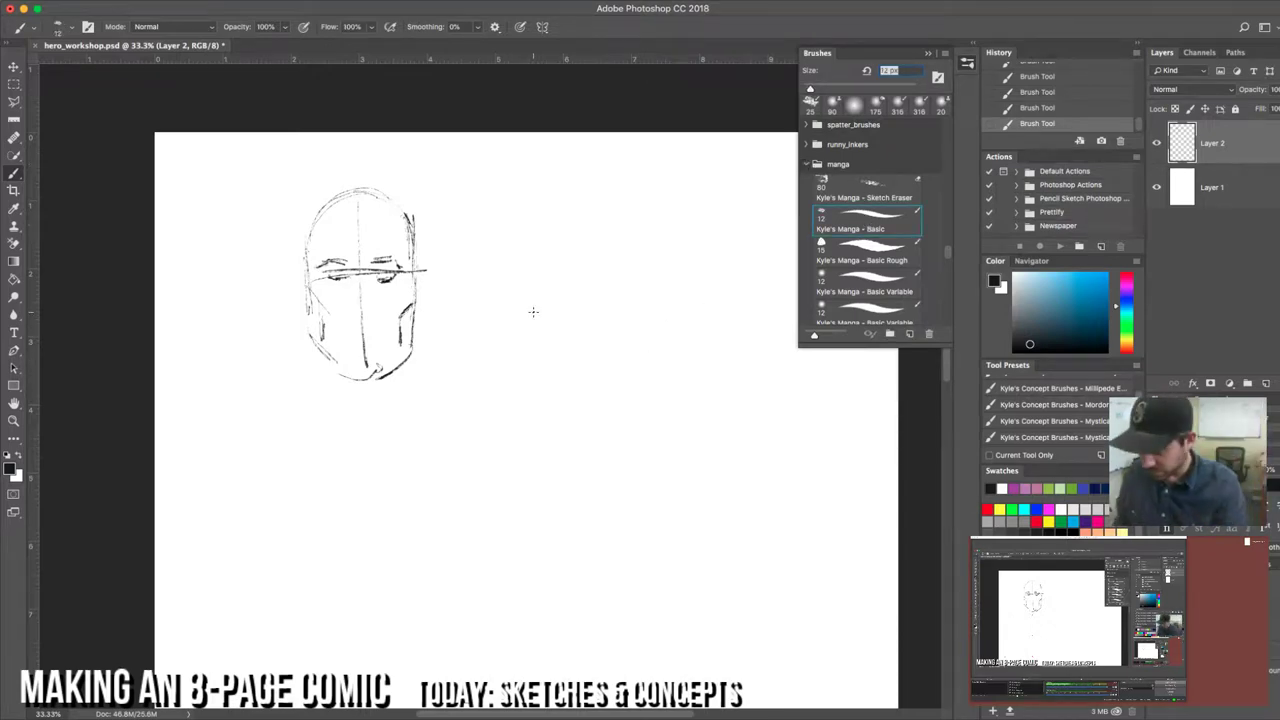
key("super+equal")
key("super+equal")
left_click_drag(277, 238, 397, 353)
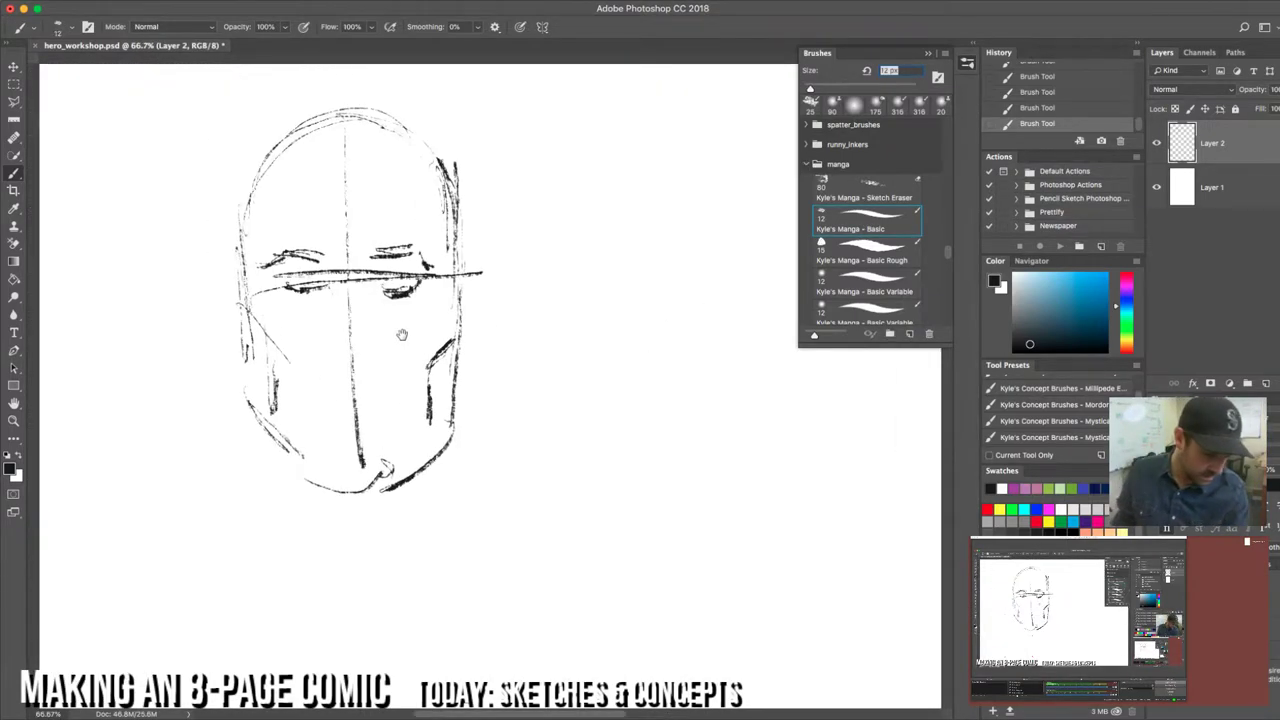
key("super+minus")
key("super+minus")
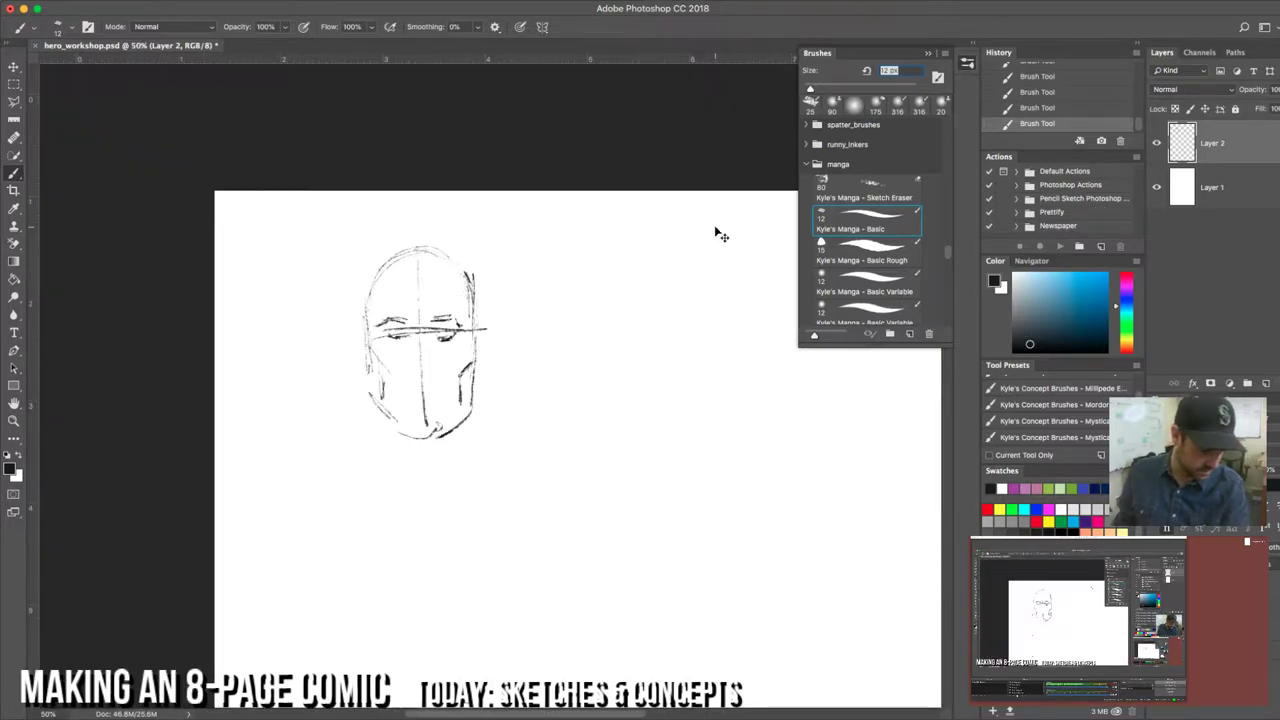
Step: Clear the entire black head sketch from Layer 2 and deselect
key("super+equal")
key("super+equal")
key("super+equal")
key("super+equal")
key("super+minus")
key("super+minus")
key("super+minus")
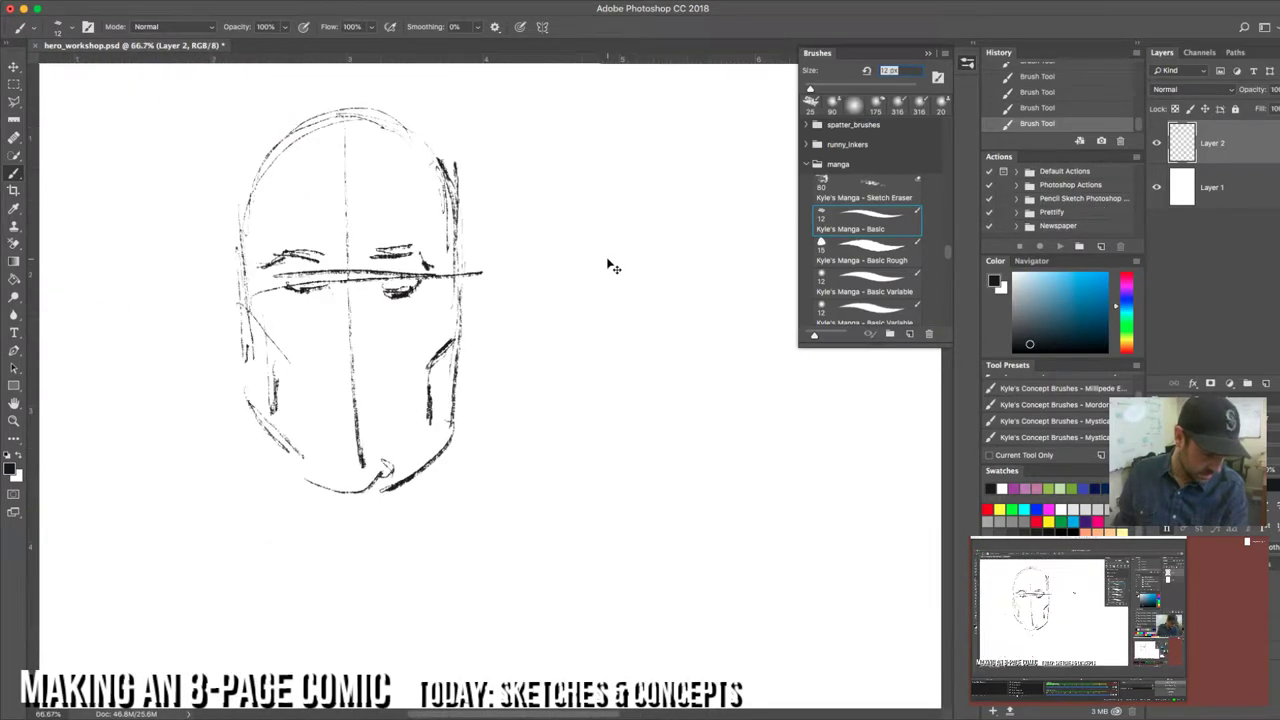
key("super+a")
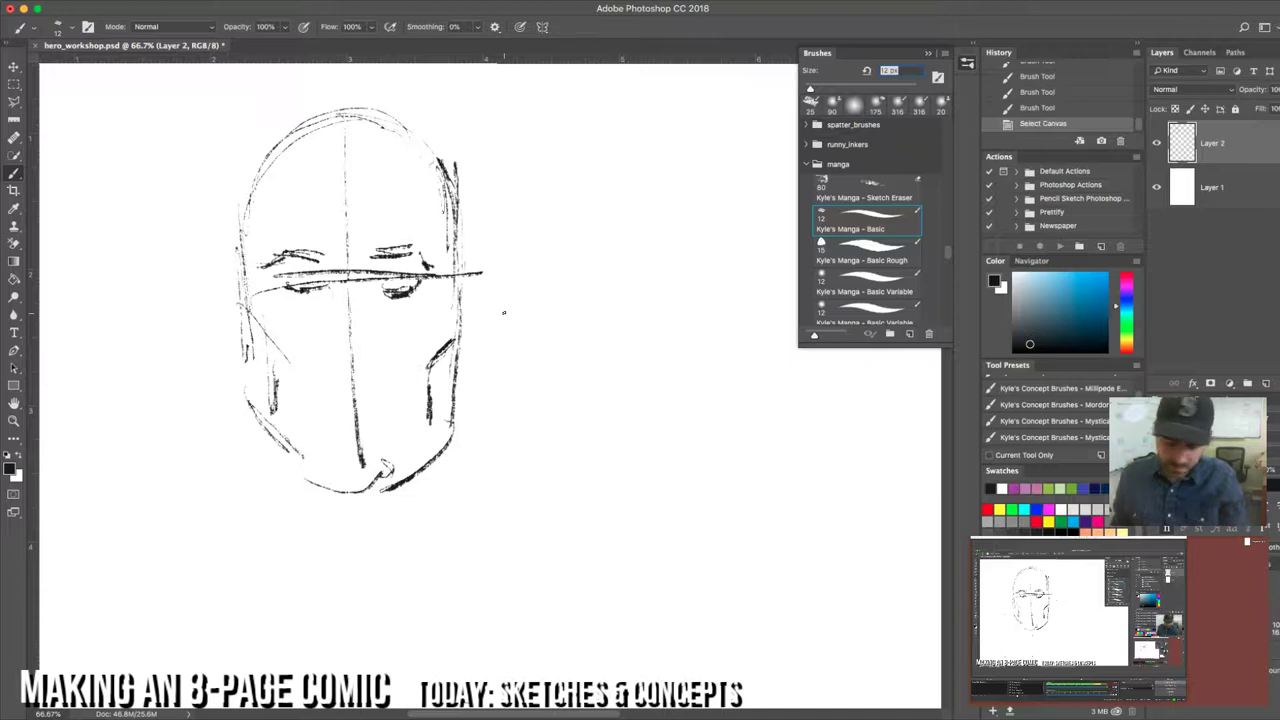
key("Delete")
key("super+d")
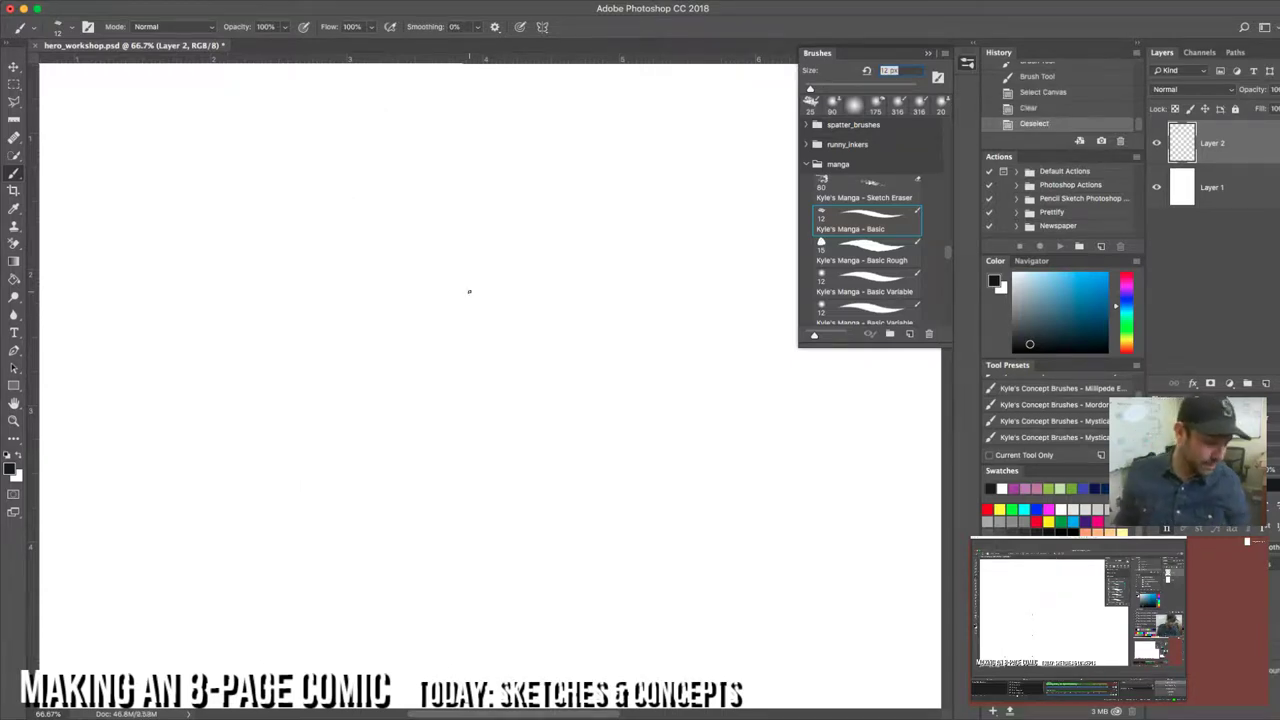
Step: Set the brush colour to a medium blue and hide the brush list
left_click(1070, 305)
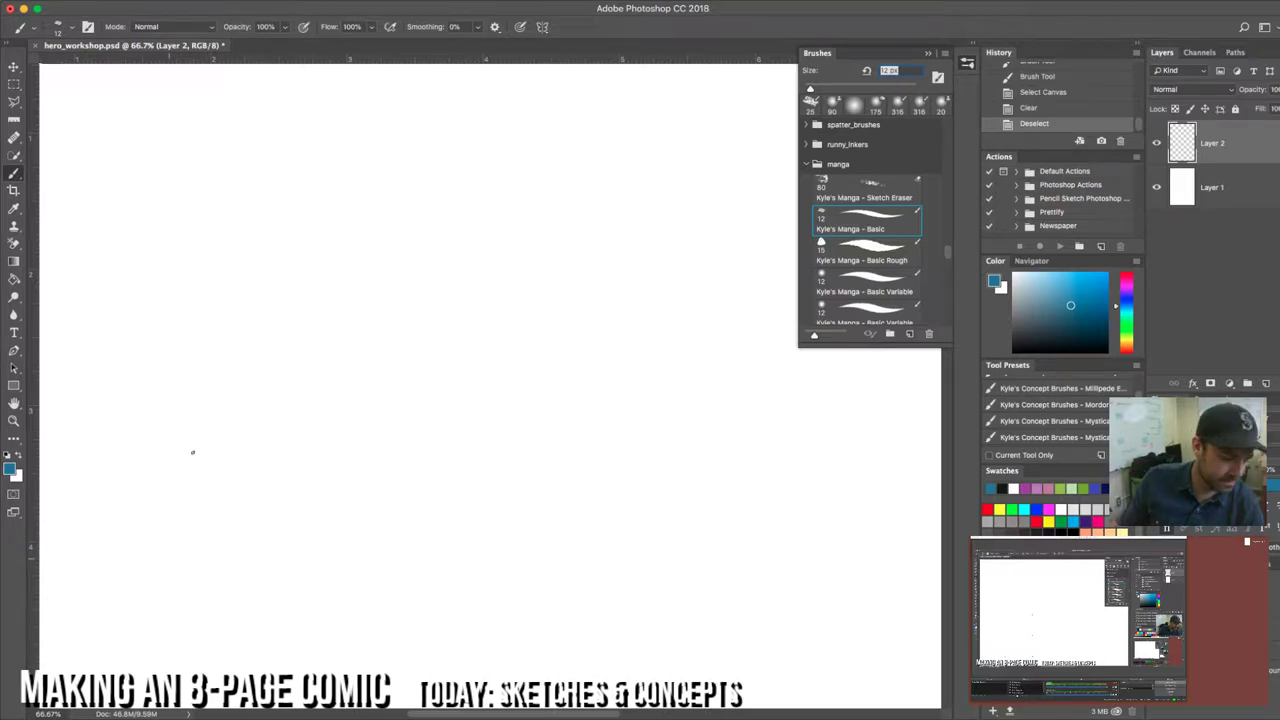
key("Return")
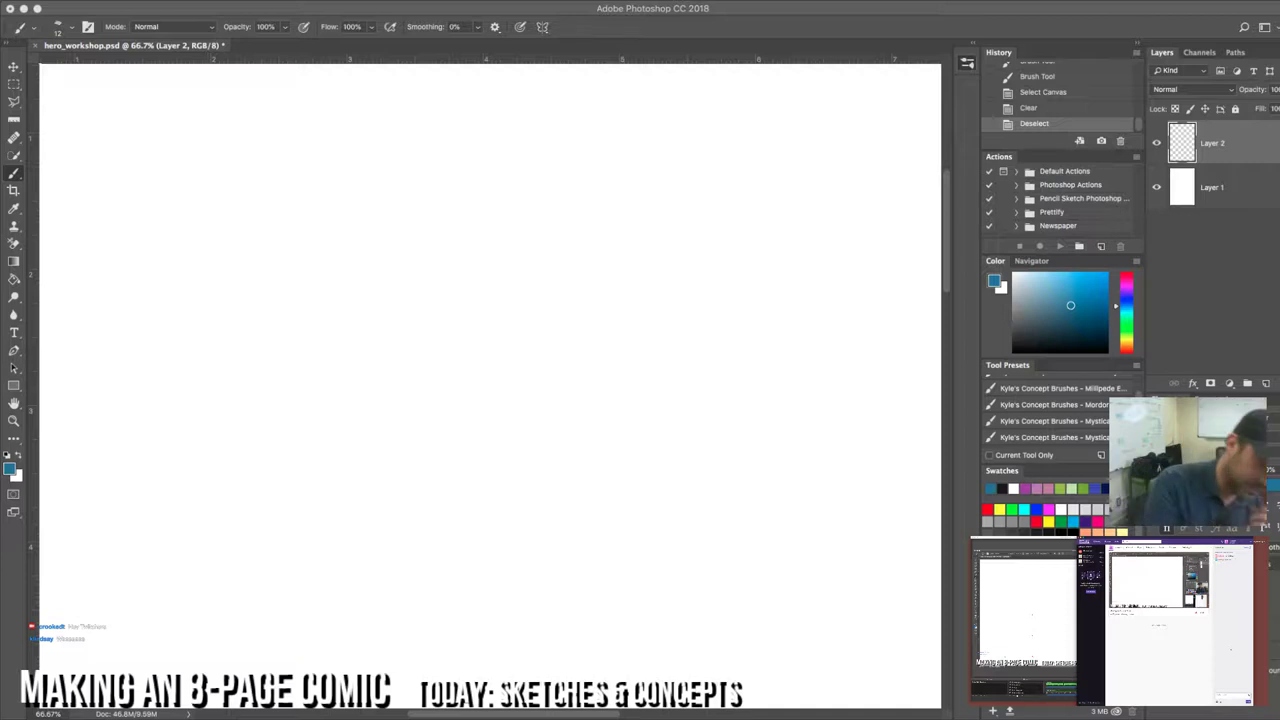
key("F5")
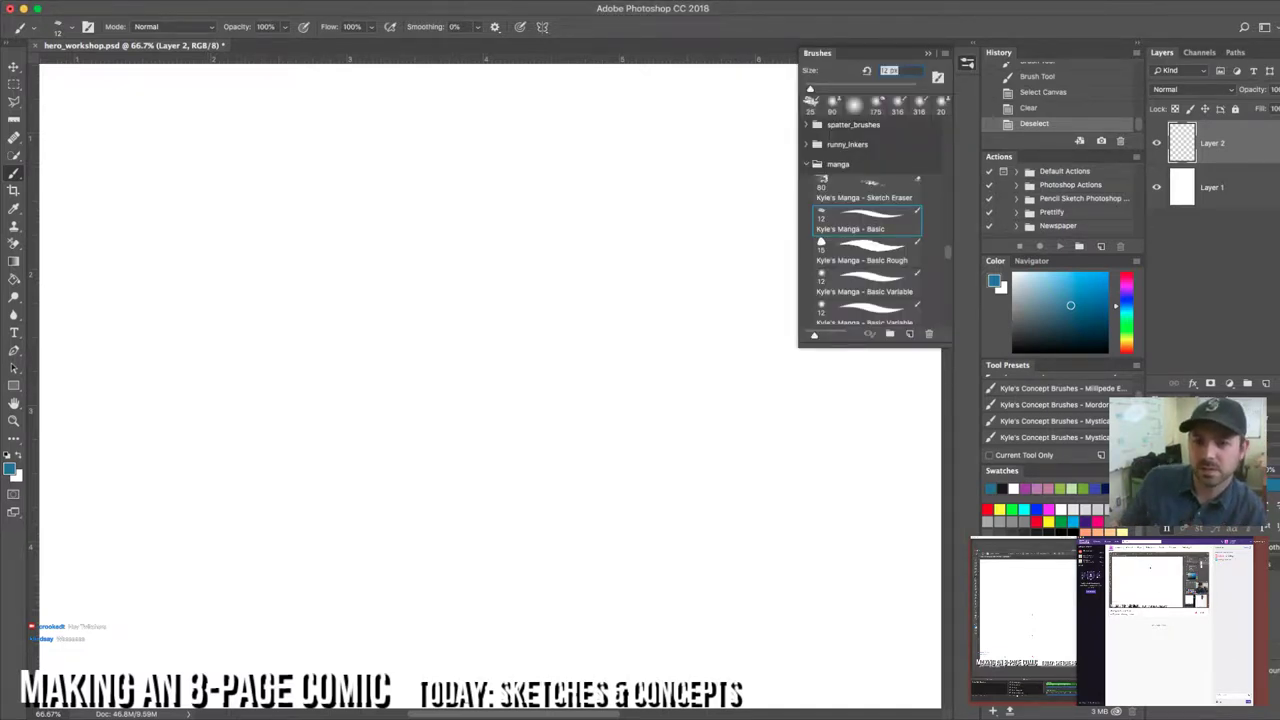
key("F5")
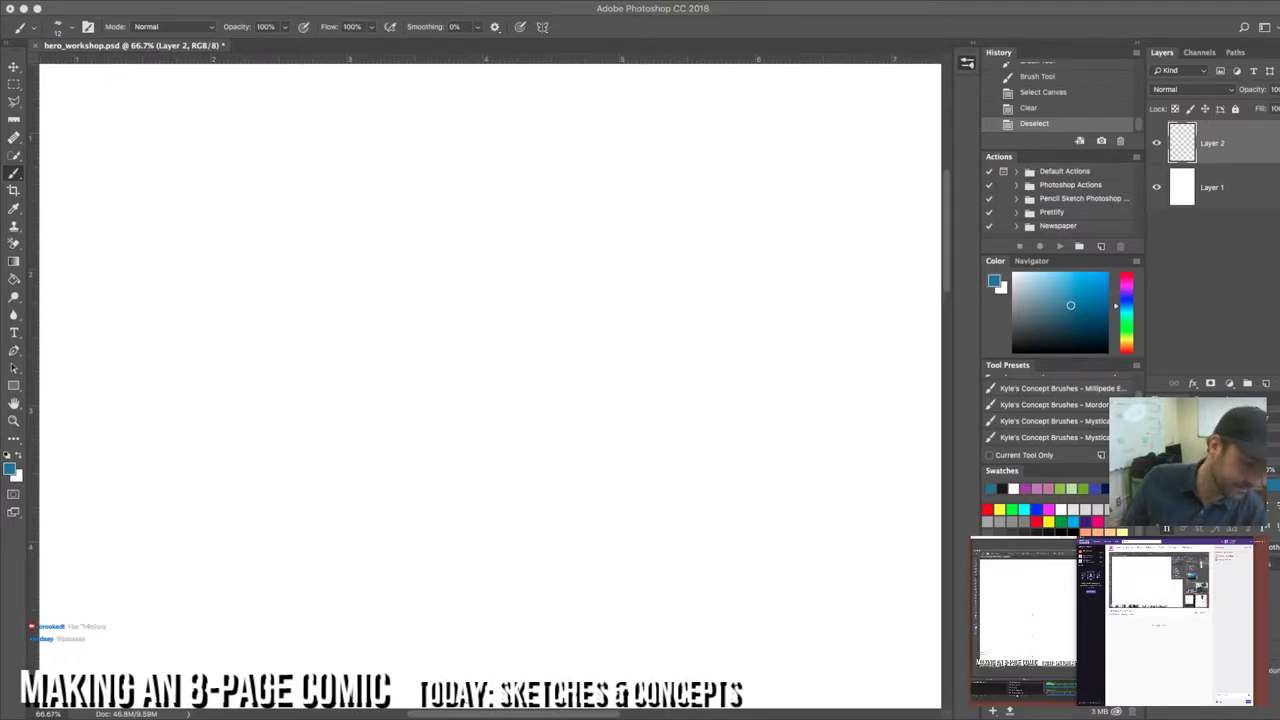
key("F5")
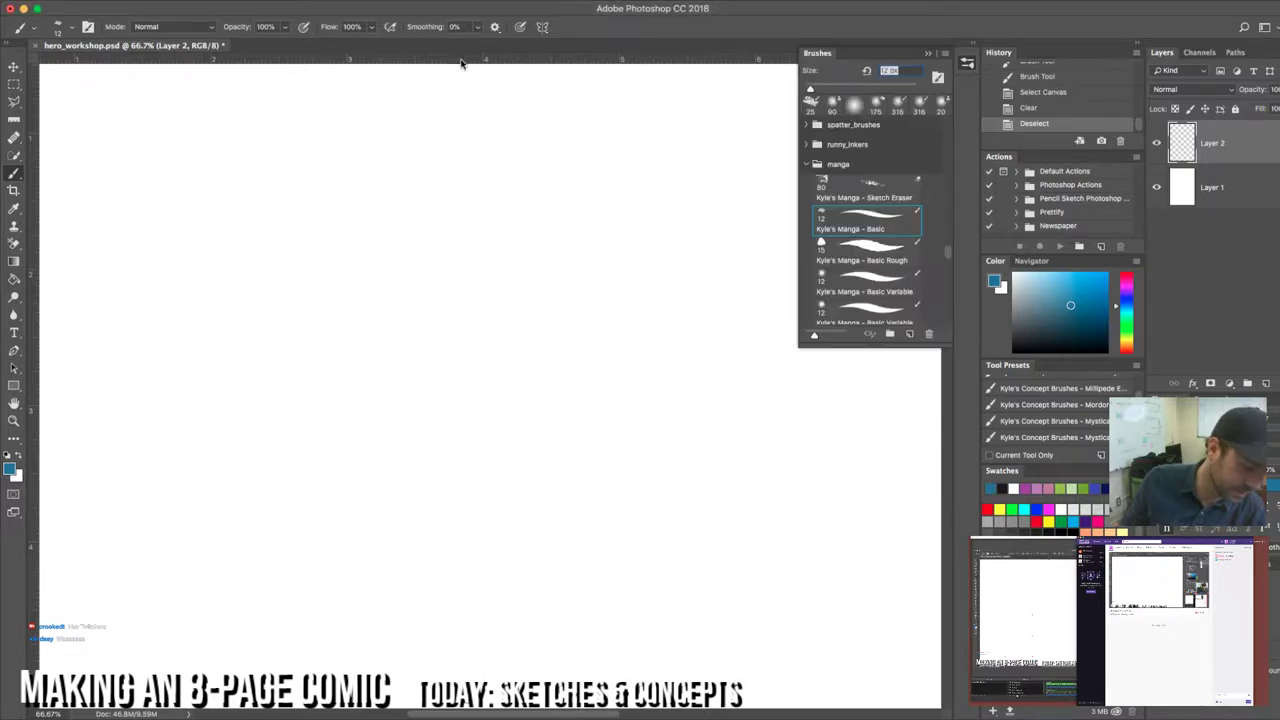
key("F5")
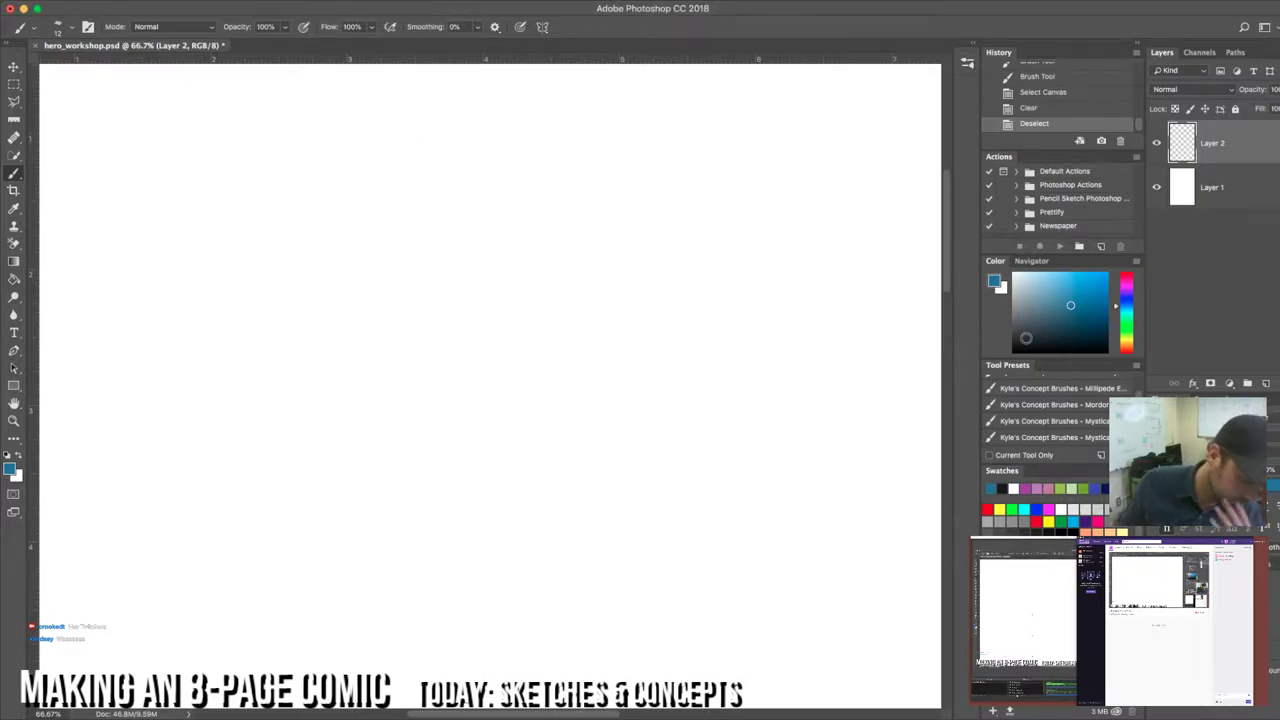
Step: With a 30 px brush in blue, draw two short vertical test strokes and three stacked rectangles on Layer 2
left_click_drag(299, 176, 306, 265)
left_click_drag(311, 198, 307, 283)
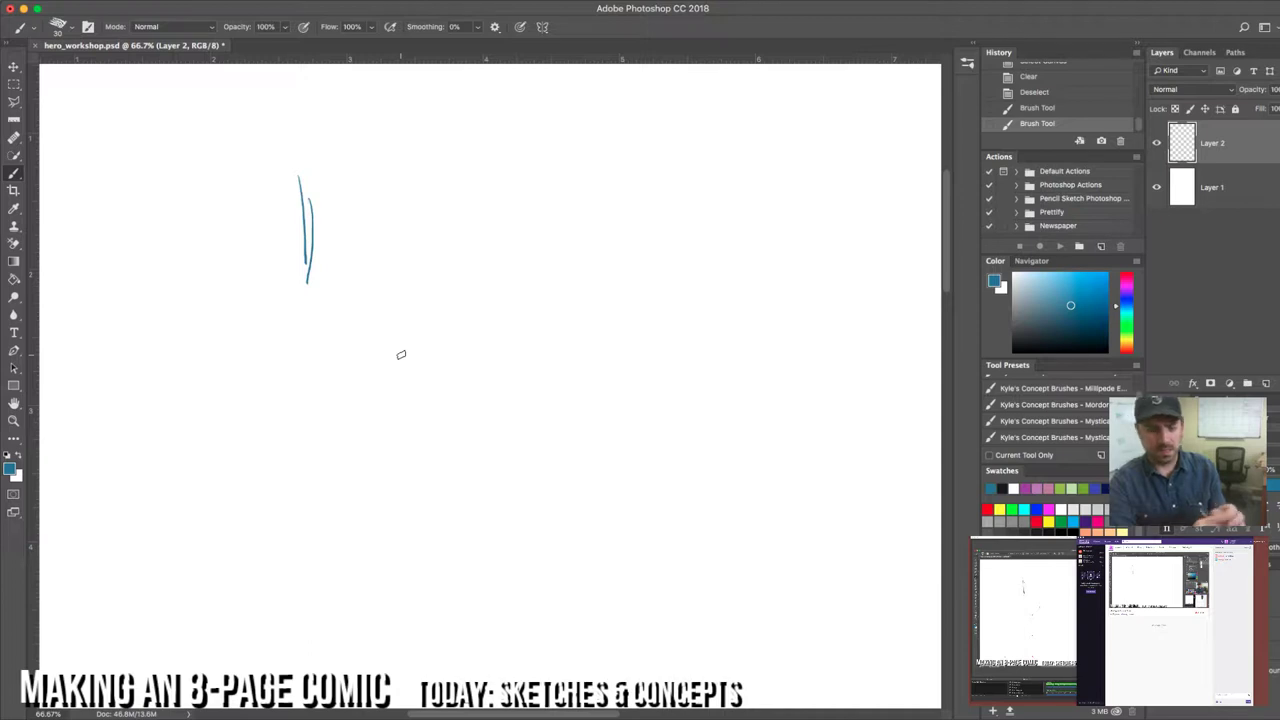
mouse_move(400, 236)
left_mouse_down()
mouse_move(399, 165)
mouse_move(552, 160)
left_mouse_up()
left_click_drag(400, 238, 540, 219)
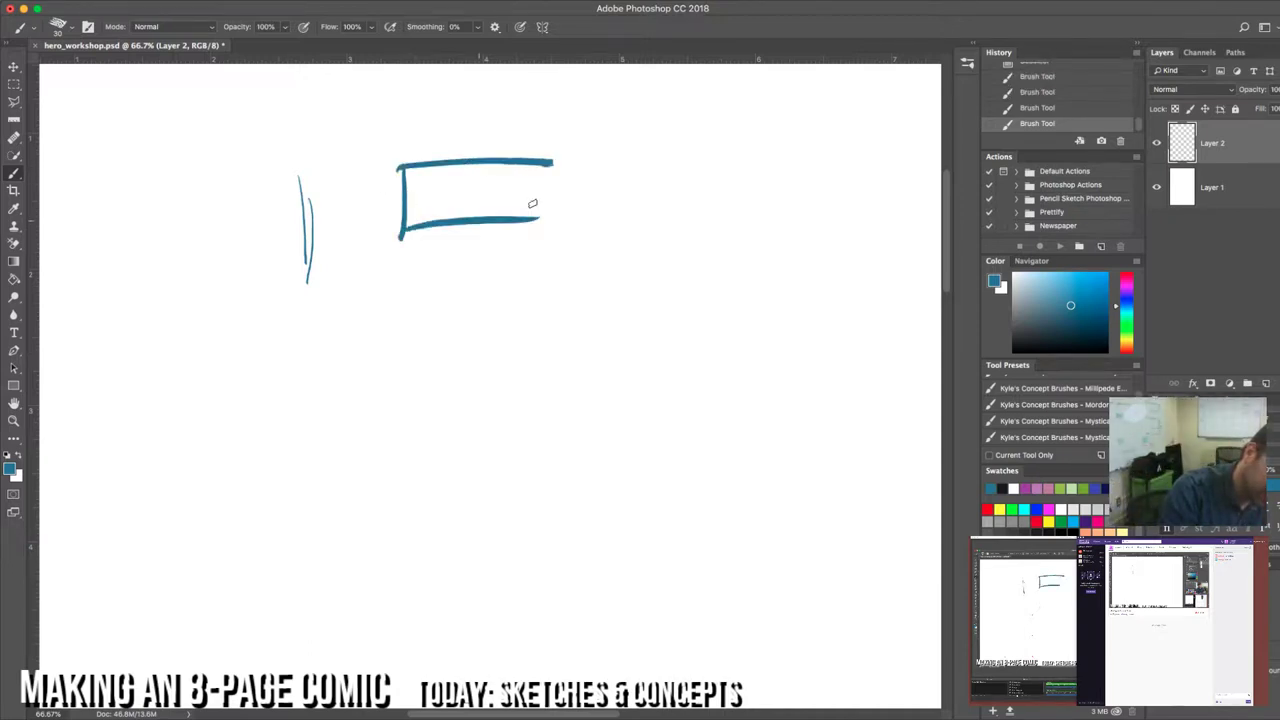
left_click_drag(550, 162, 541, 213)
left_click_drag(400, 258, 400, 305)
left_click_drag(398, 256, 552, 249)
left_click_drag(402, 300, 546, 296)
mouse_move(400, 332)
left_mouse_down()
mouse_move(401, 378)
mouse_move(540, 322)
left_mouse_up()
left_click_drag(410, 374, 548, 369)
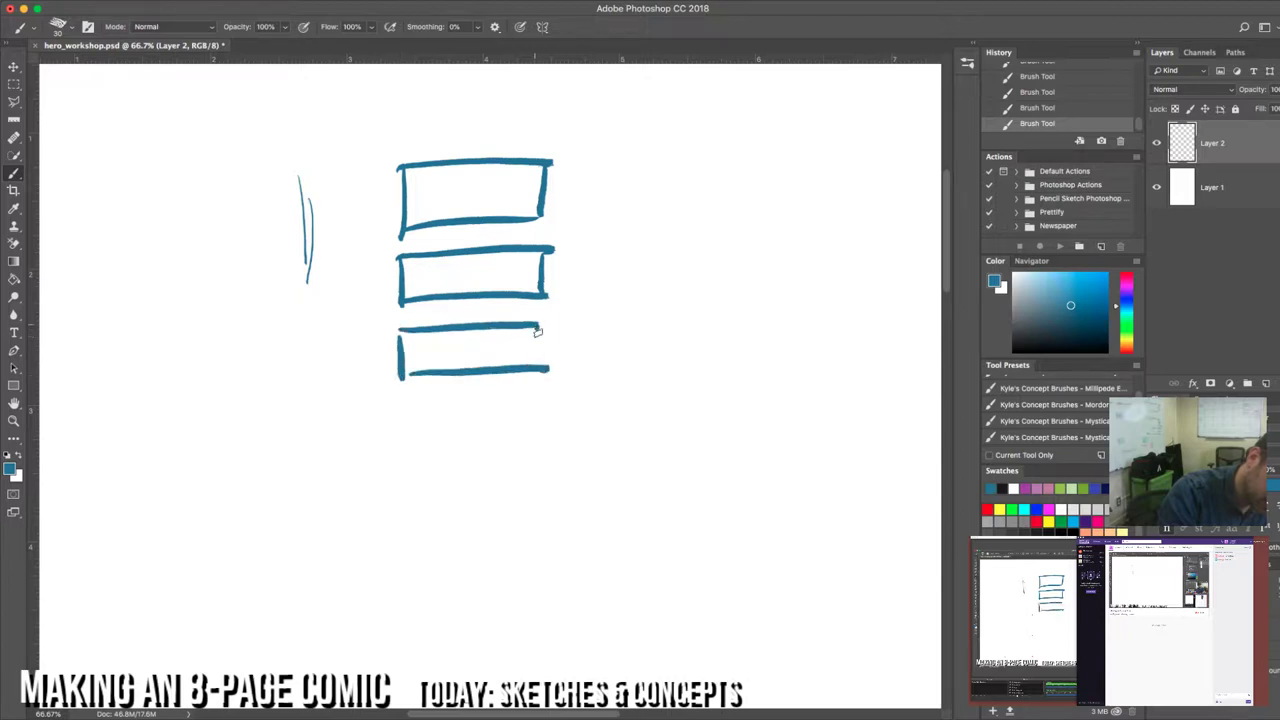
left_click_drag(539, 325, 546, 372)
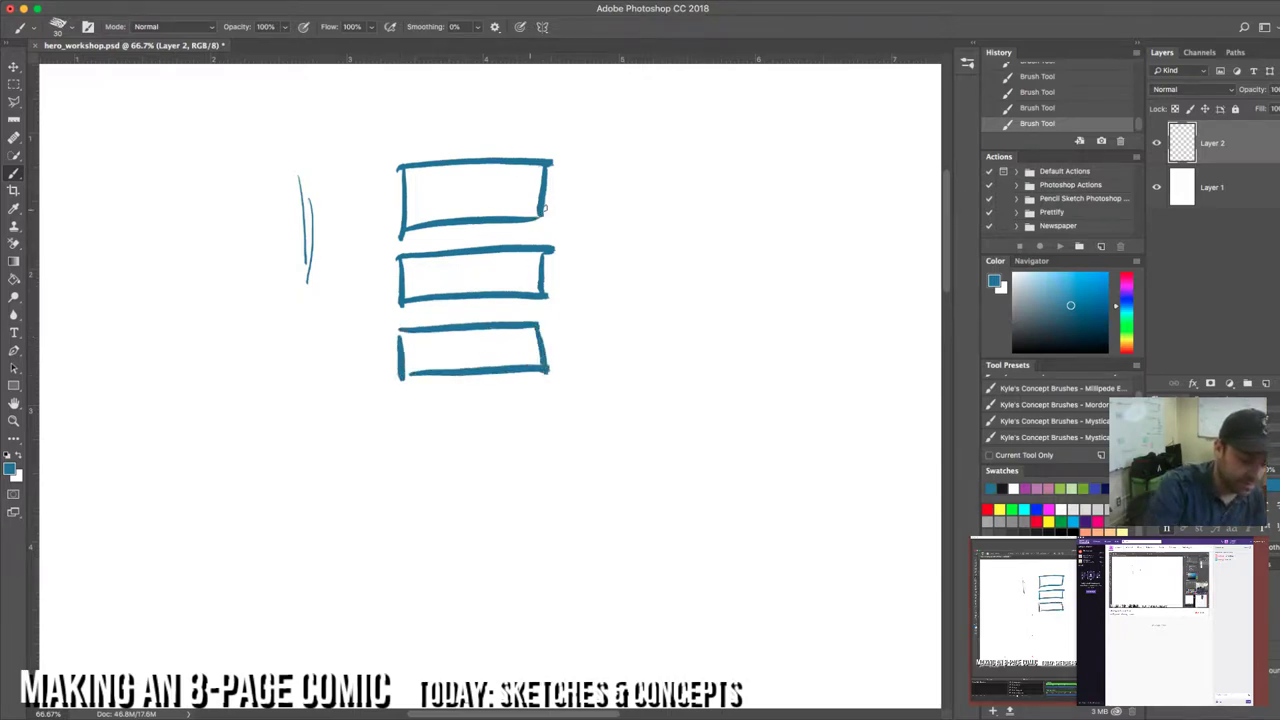
Step: Paint the three stacked rectangles solid yellow, extending each one past its right edge
left_click(1124, 340)
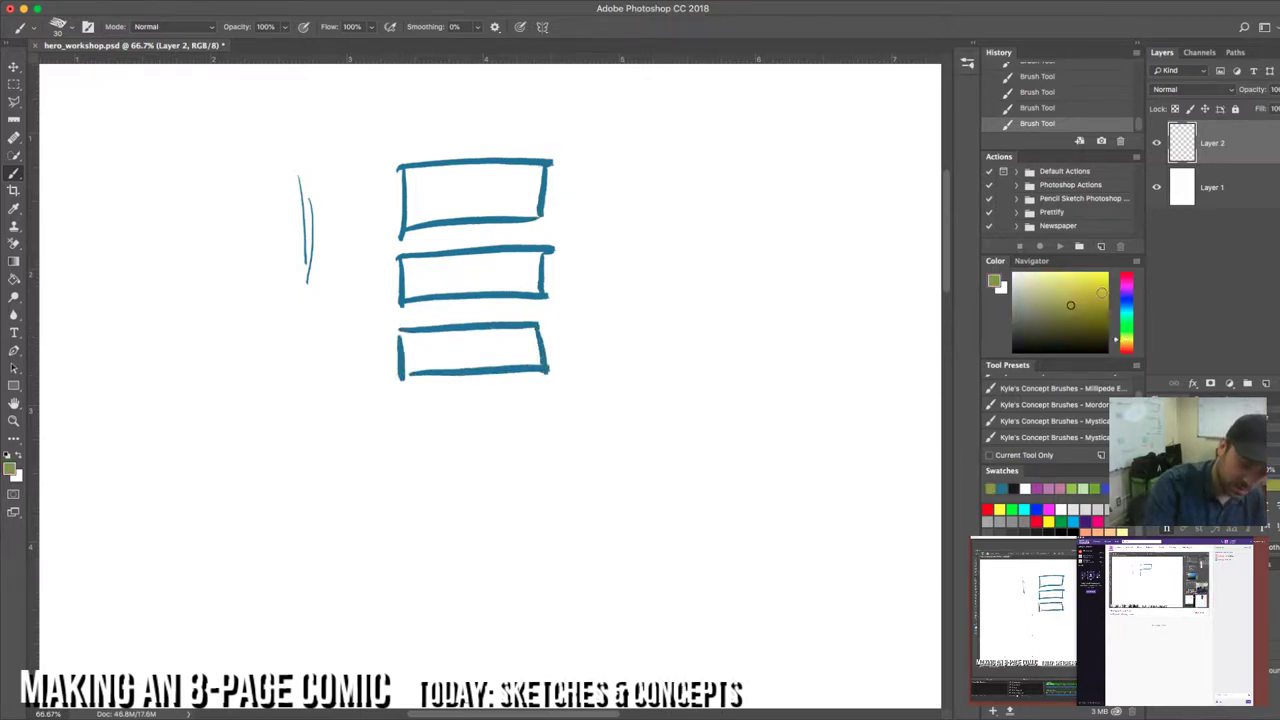
left_click(1093, 283)
mouse_move(404, 168)
left_mouse_down()
mouse_move(495, 162)
mouse_move(400, 171)
mouse_move(535, 174)
mouse_move(415, 219)
mouse_move(504, 217)
left_mouse_up()
mouse_move(558, 168)
left_mouse_down()
mouse_move(540, 205)
mouse_move(564, 170)
mouse_move(613, 208)
left_mouse_up()
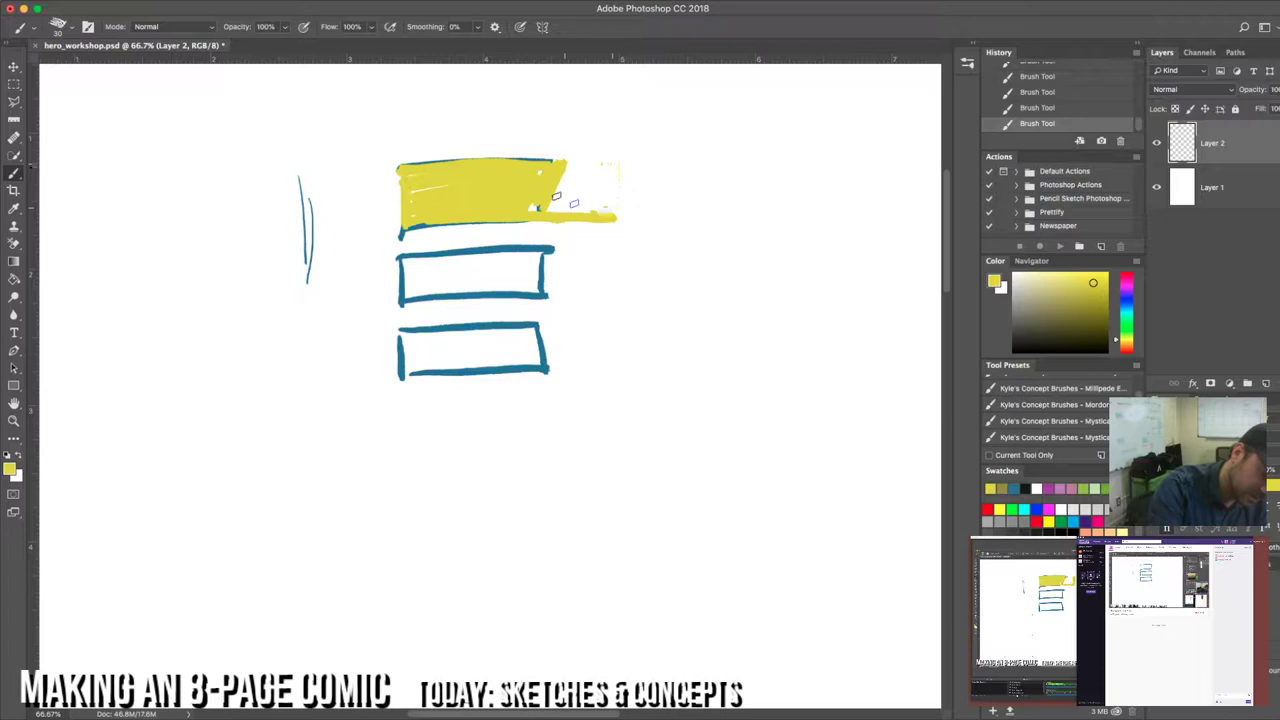
left_click_drag(573, 203, 600, 266)
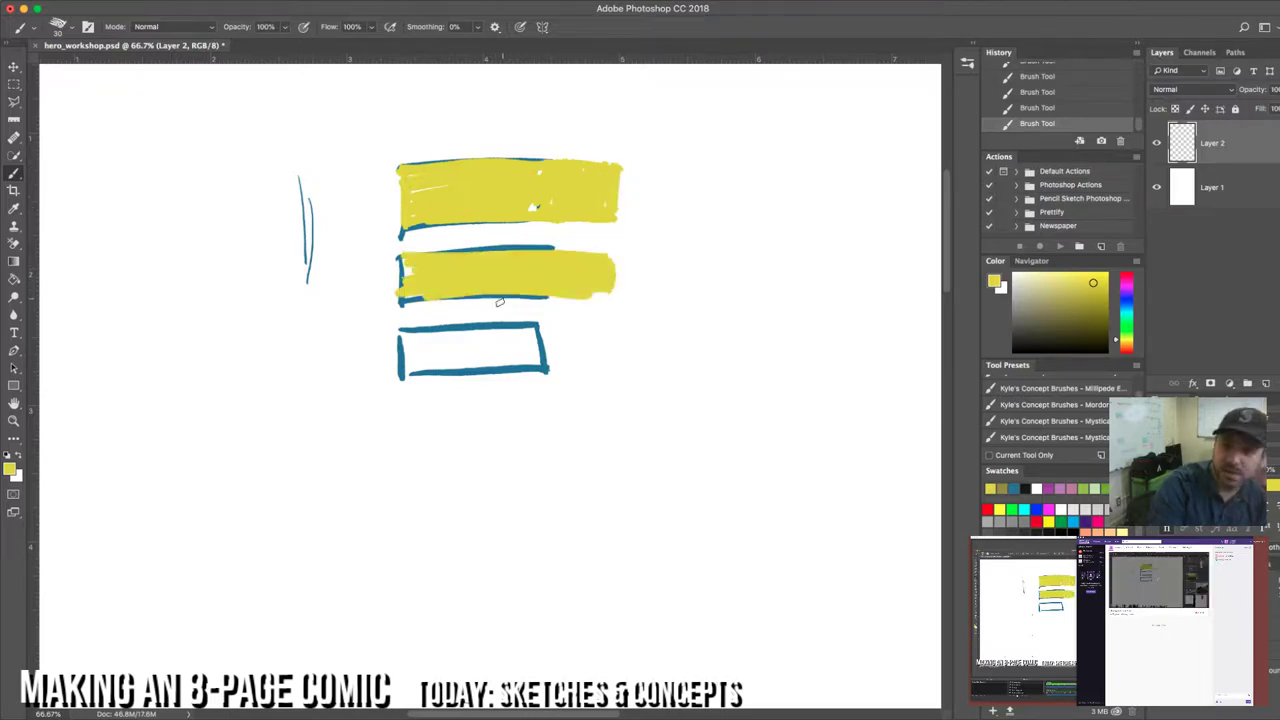
mouse_move(397, 332)
left_mouse_down()
mouse_move(593, 336)
mouse_move(401, 333)
mouse_move(590, 342)
mouse_move(410, 358)
mouse_move(601, 365)
mouse_move(548, 374)
mouse_move(600, 347)
left_mouse_up()
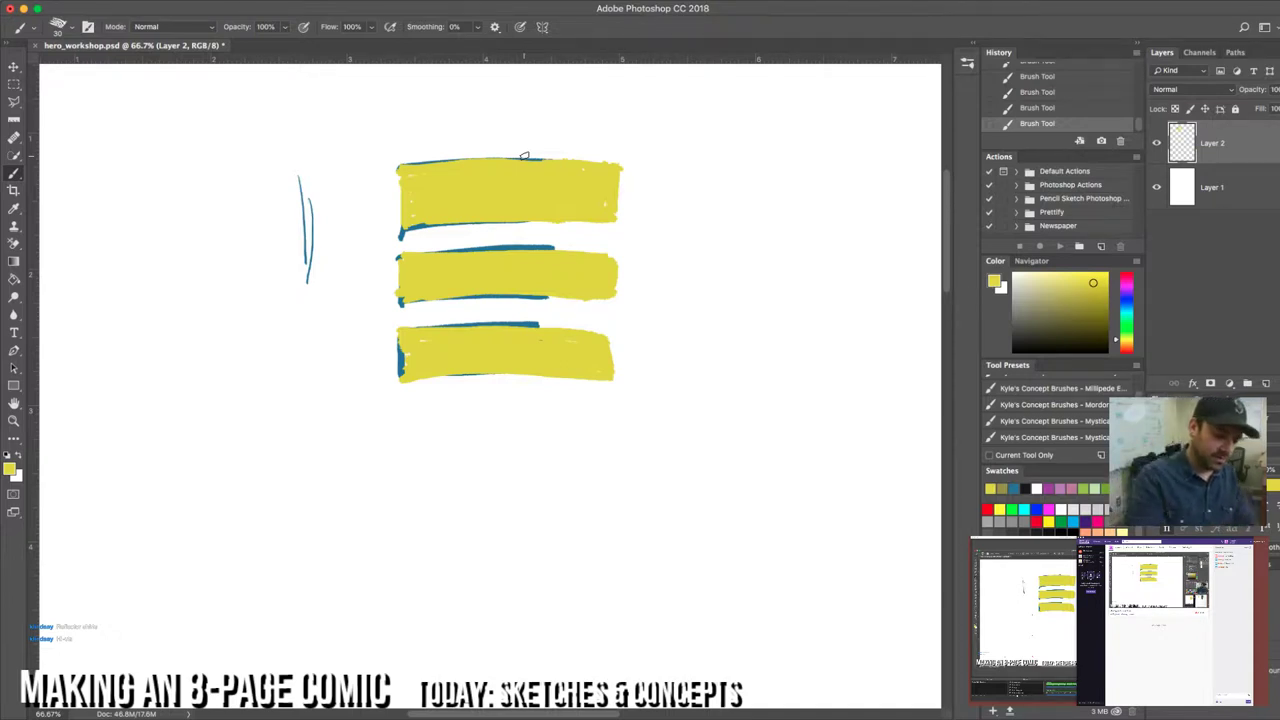
Step: Change the brush colour to a bright cyan, with the page's upper area in view
key("ctrl+minus")
key("ctrl+minus")
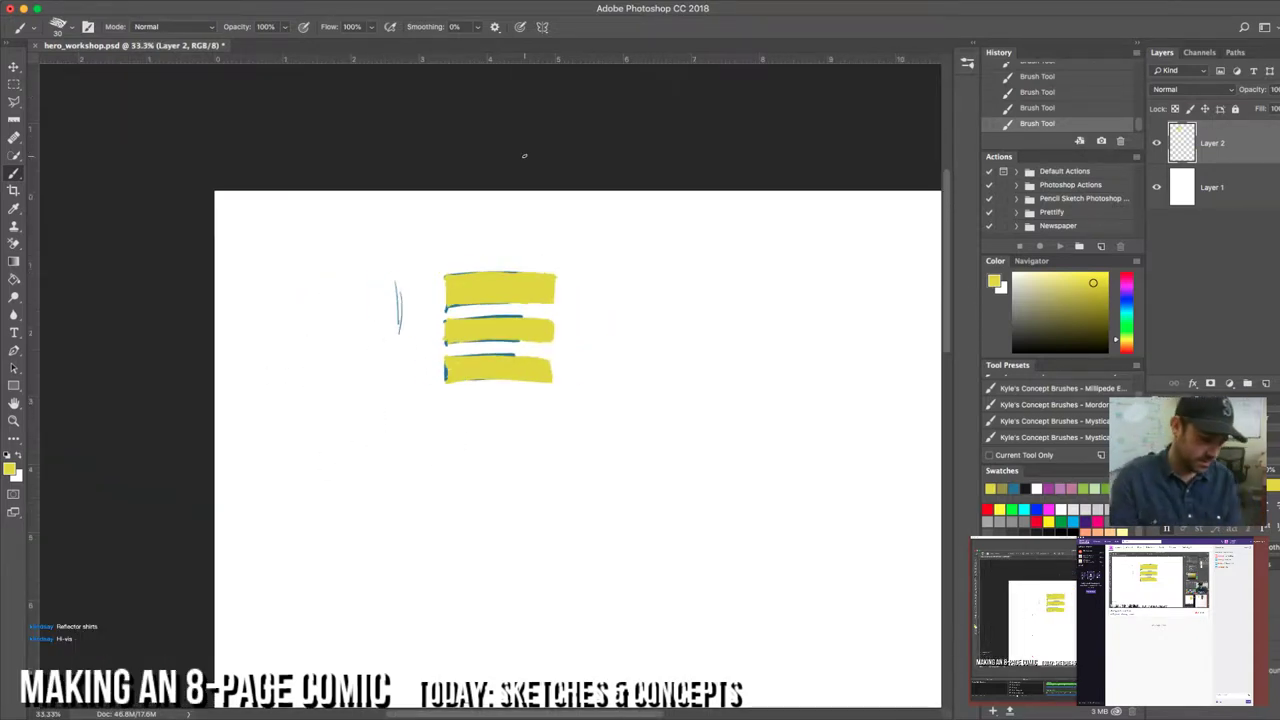
left_click_drag(737, 408, 600, 271)
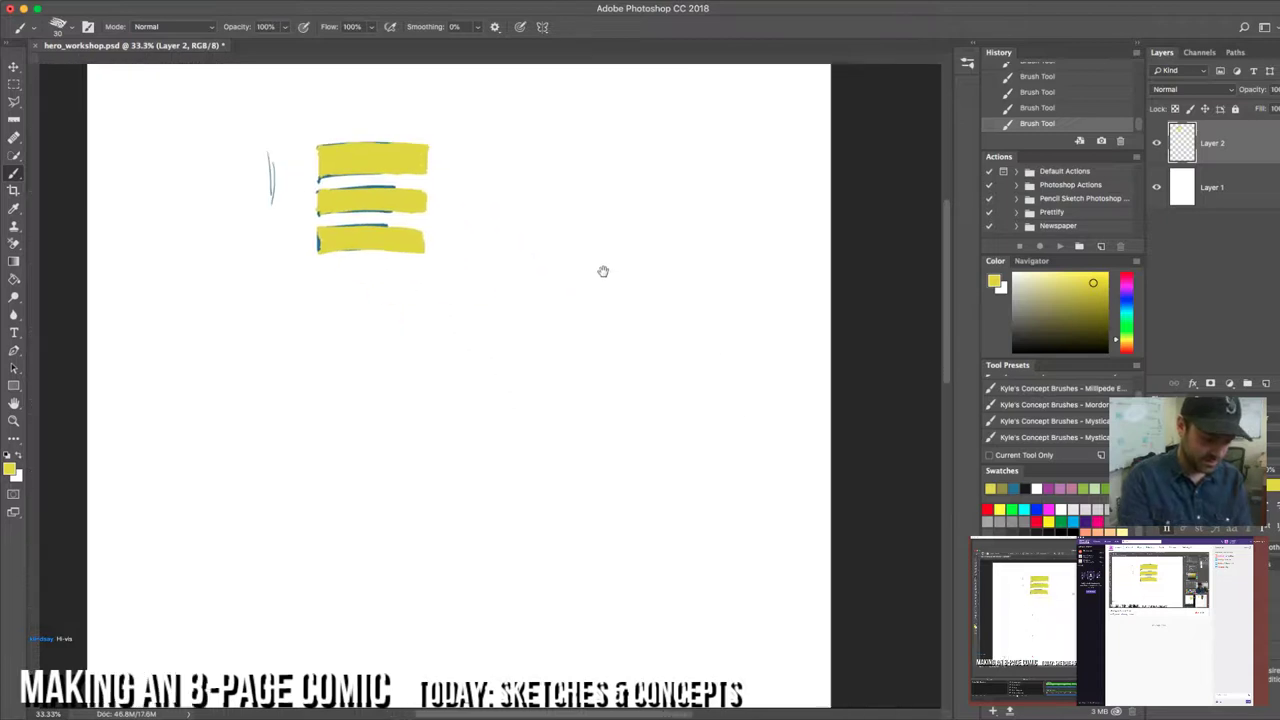
left_click_drag(1127, 320, 1127, 310)
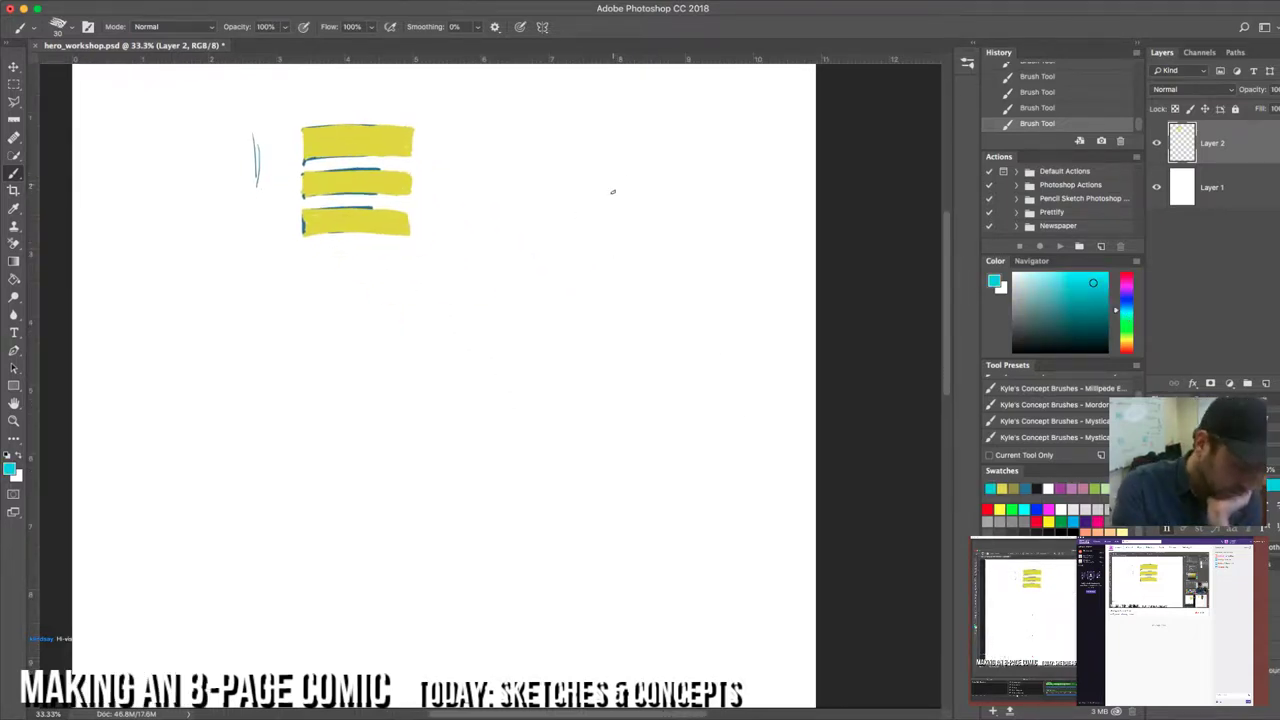
Step: Rough out a round head with a centre line, facial features and jaw in cyan, and clear everything from Layer 2
mouse_move(589, 219)
left_mouse_down()
mouse_move(593, 158)
mouse_move(606, 229)
mouse_move(551, 157)
mouse_move(652, 169)
mouse_move(642, 213)
mouse_move(573, 272)
mouse_move(625, 271)
mouse_move(598, 210)
mouse_move(633, 205)
mouse_move(620, 181)
mouse_move(633, 203)
mouse_move(569, 204)
left_mouse_up()
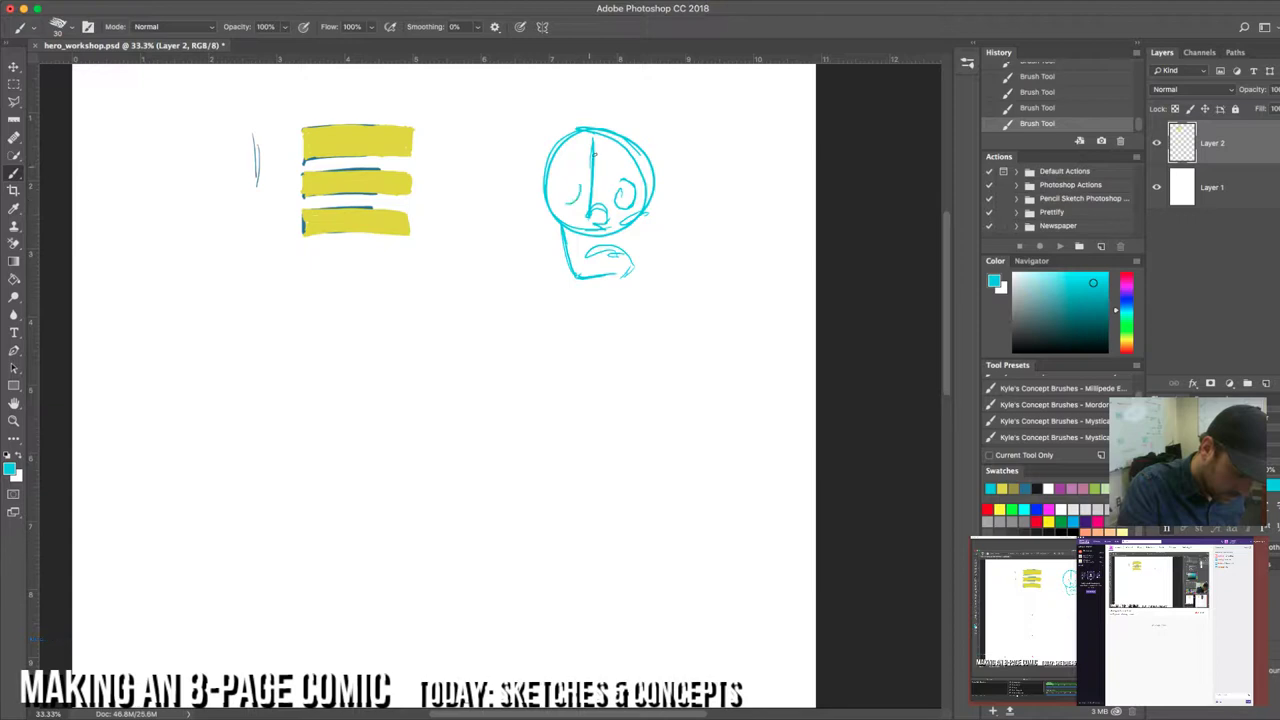
key("super+a")
key("Delete")
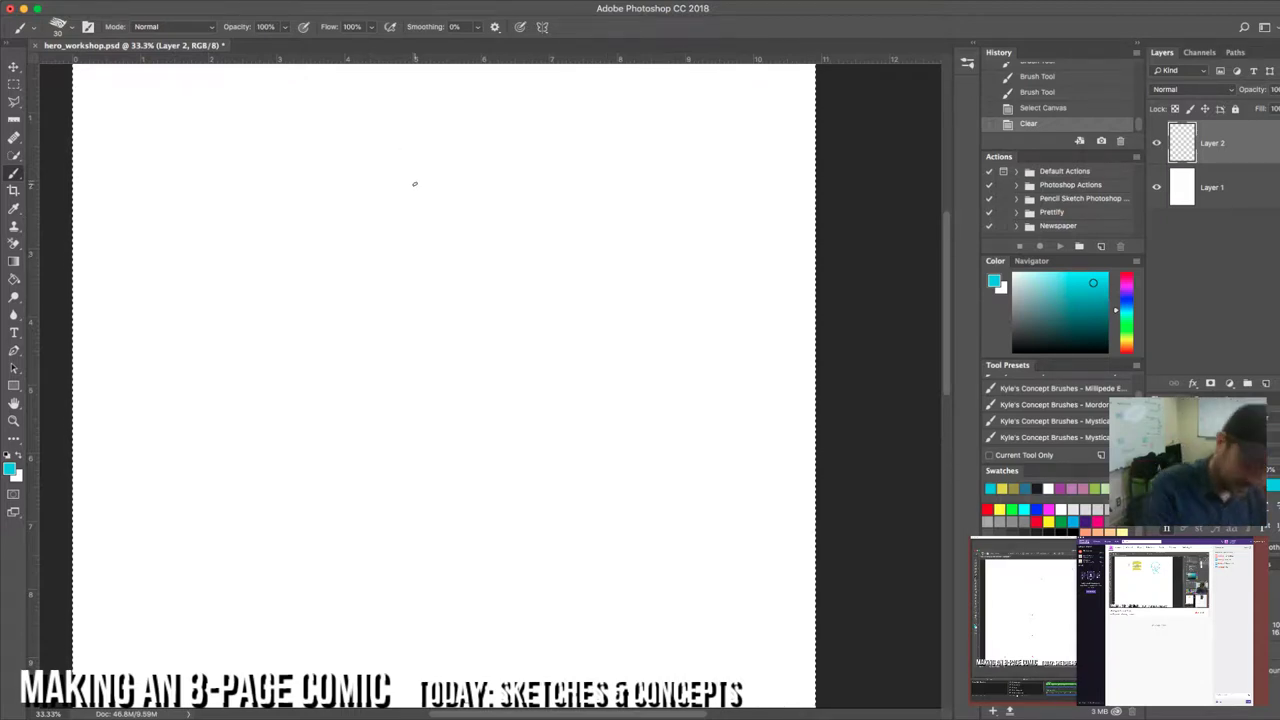
Step: Sketch the curved crown and left side of a new head in cyan on the empty page
key("super+equal")
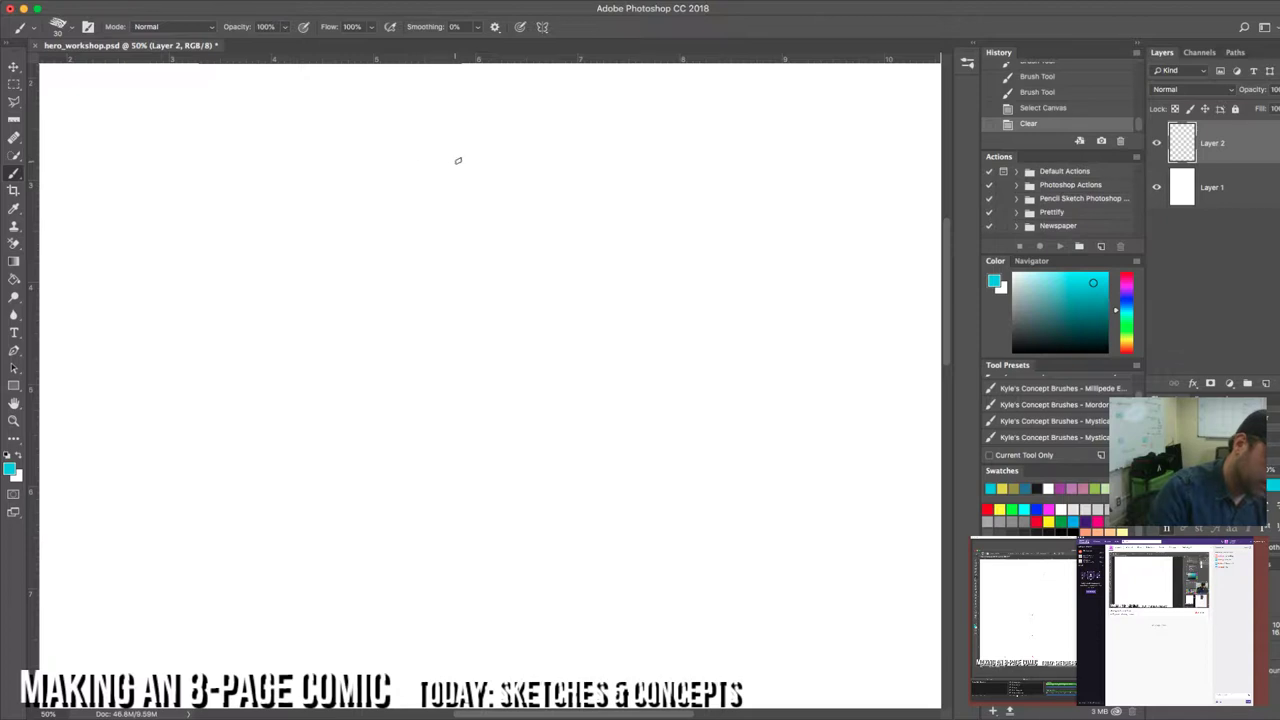
mouse_move(457, 160)
left_mouse_down()
mouse_move(349, 209)
mouse_move(490, 170)
left_mouse_up()
mouse_move(416, 144)
left_mouse_down()
mouse_move(362, 192)
mouse_move(350, 292)
left_mouse_up()
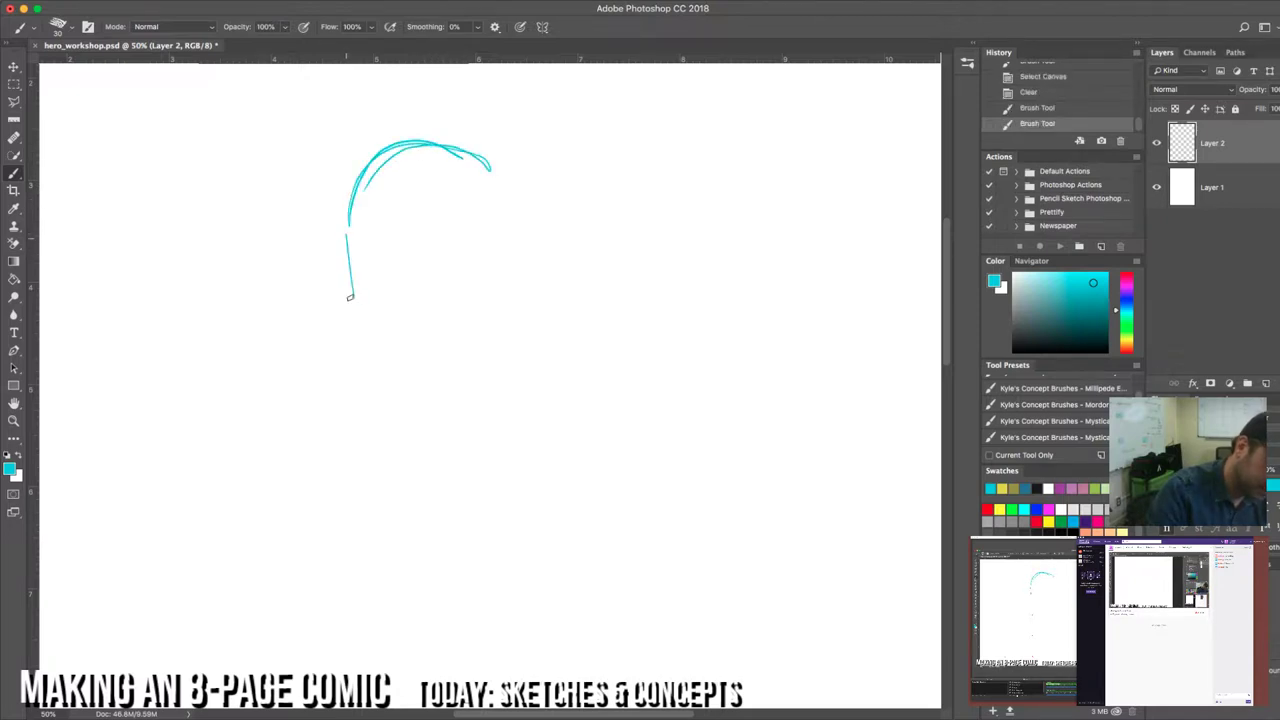
left_click_drag(347, 234, 352, 312)
Step: Sketch the eyebrows, the mark between them, both eyes and the left line of the nose in cyan
mouse_move(364, 242)
left_mouse_down()
mouse_move(475, 244)
mouse_move(526, 225)
mouse_move(486, 238)
mouse_move(523, 236)
mouse_move(481, 261)
mouse_move(522, 247)
left_mouse_up()
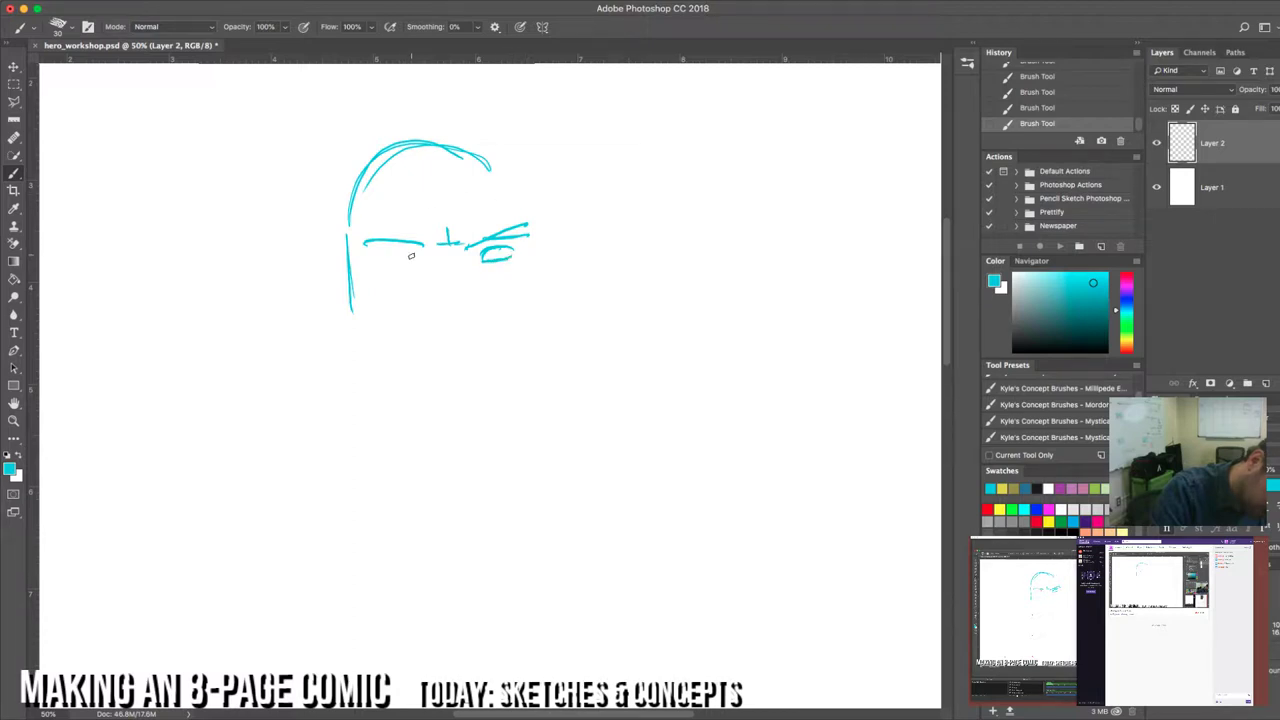
mouse_move(410, 256)
left_mouse_down()
mouse_move(394, 256)
mouse_move(426, 258)
mouse_move(396, 266)
mouse_move(510, 252)
left_mouse_up()
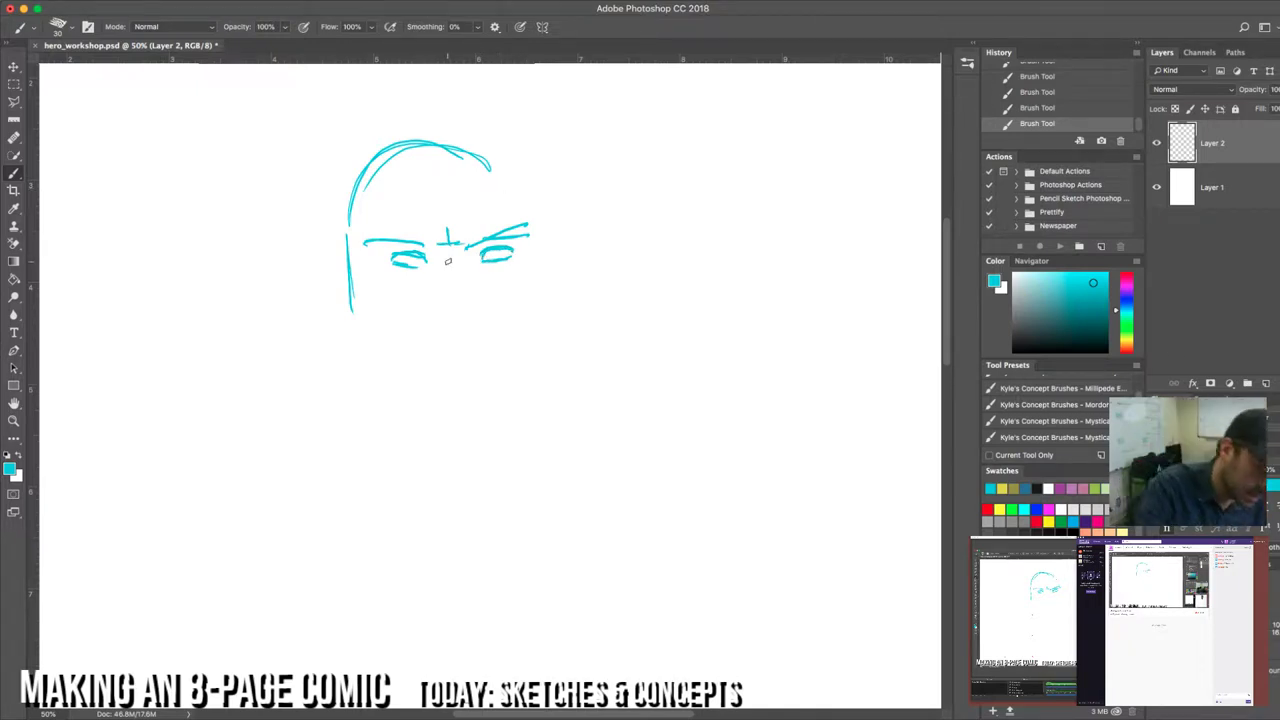
left_click_drag(437, 254, 433, 300)
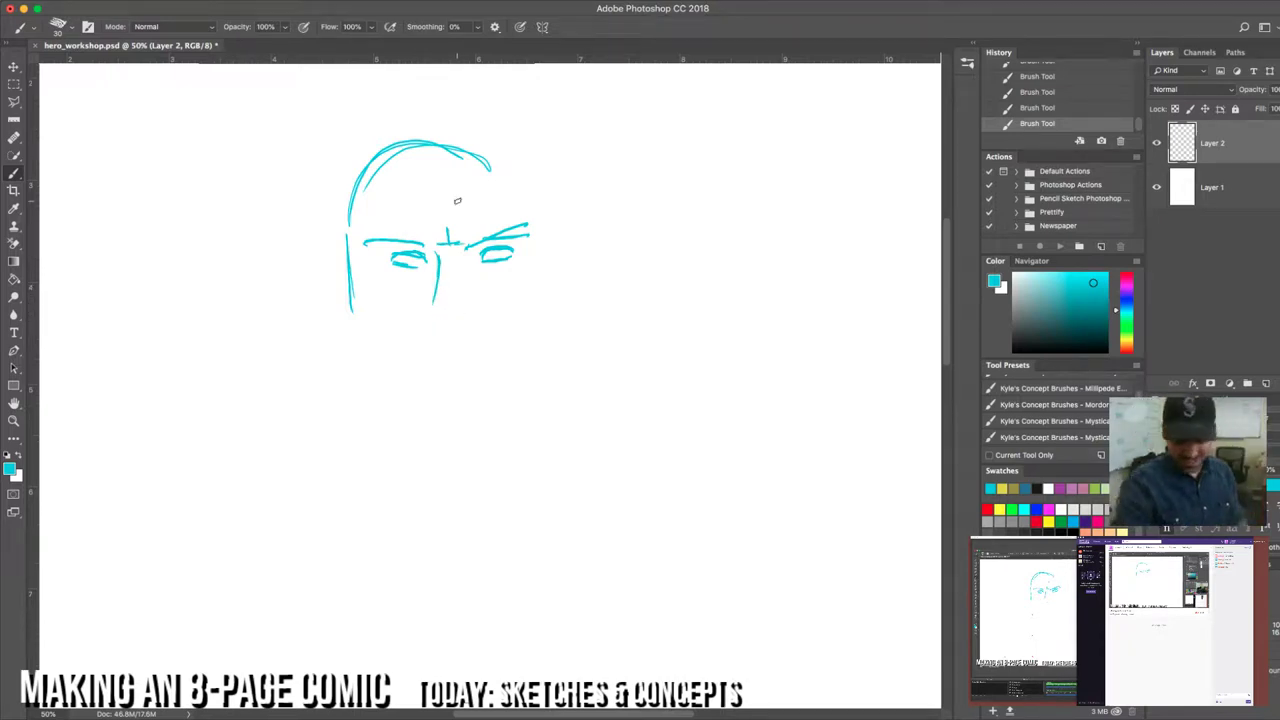
Step: Erase the crown and left-side head outline with an enlarged eraser, keeping the facial features
key("bracketright")
key("bracketright")
key("bracketright")
key("bracketright")
key("bracketright")
key("bracketright")
mouse_move(326, 287)
left_mouse_down()
mouse_move(323, 314)
mouse_move(403, 157)
mouse_move(560, 117)
left_mouse_up()
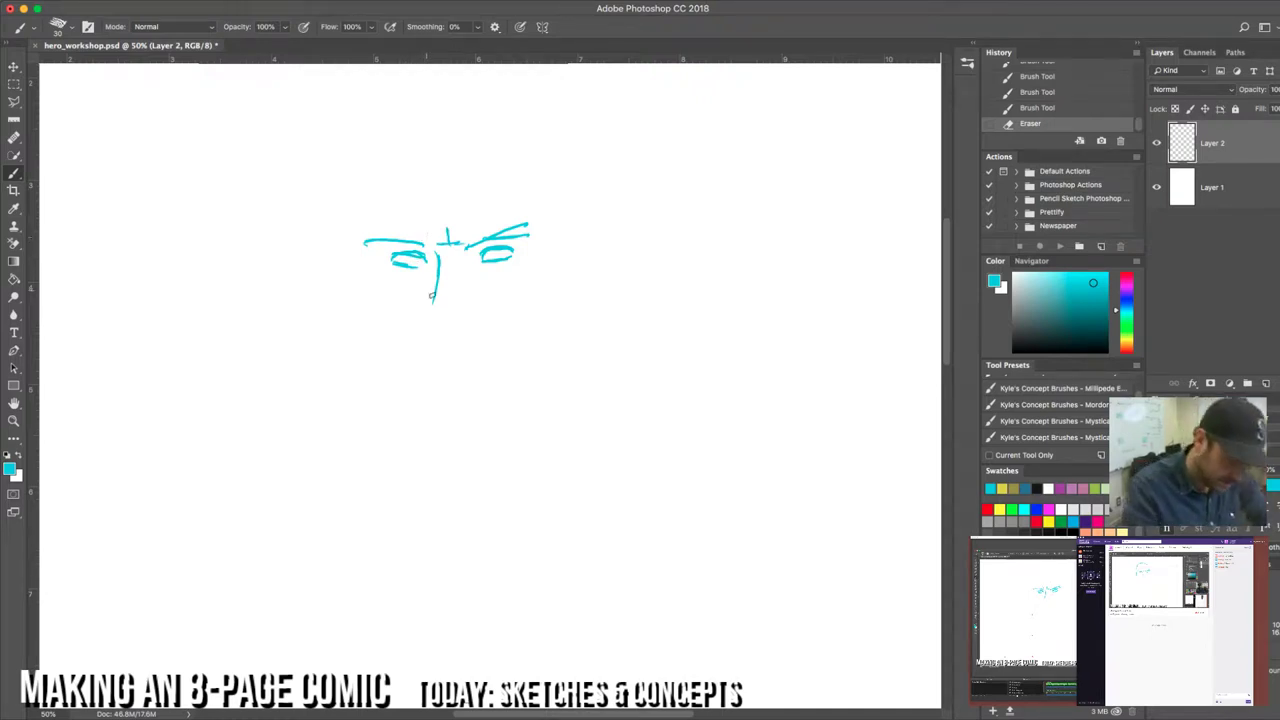
Step: Draw the nose tip and both nostrils, and thicken the two eyebrows with heavier strokes
mouse_move(434, 312)
left_mouse_down()
mouse_move(452, 333)
mouse_move(467, 315)
mouse_move(490, 325)
mouse_move(486, 303)
mouse_move(419, 314)
mouse_move(426, 303)
left_mouse_up()
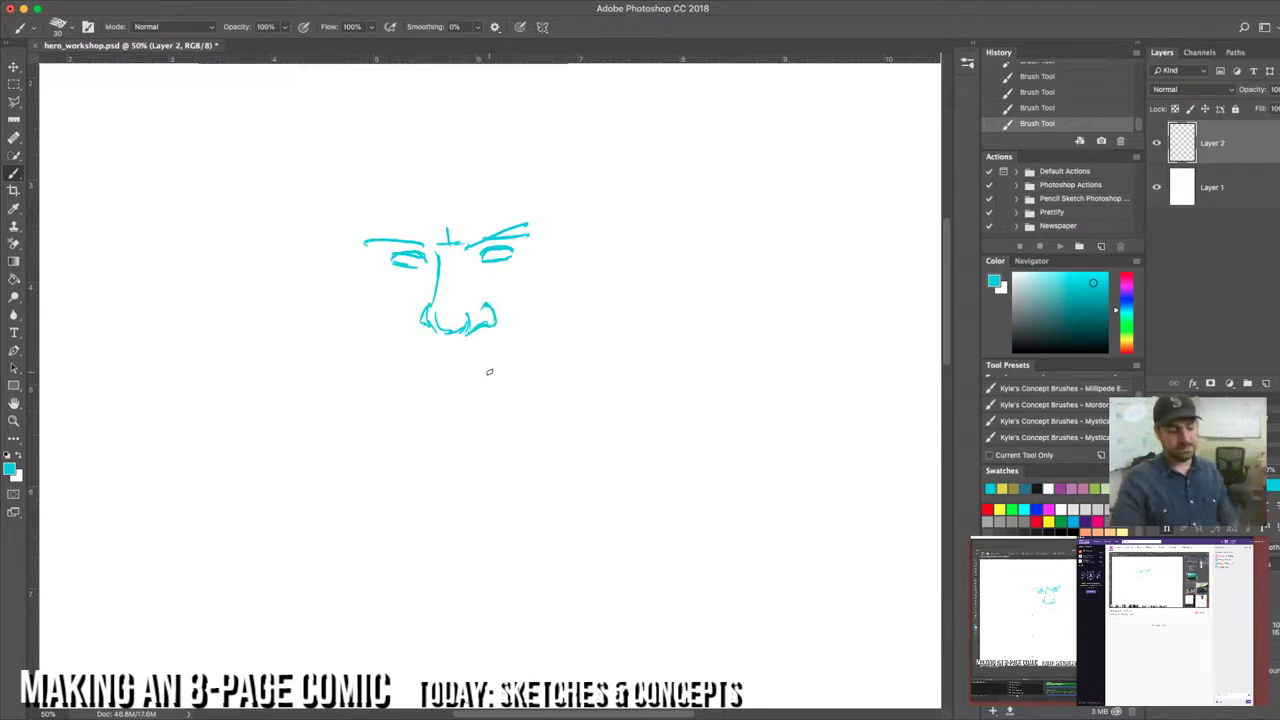
left_click_drag(466, 241, 524, 226)
left_click_drag(370, 240, 422, 244)
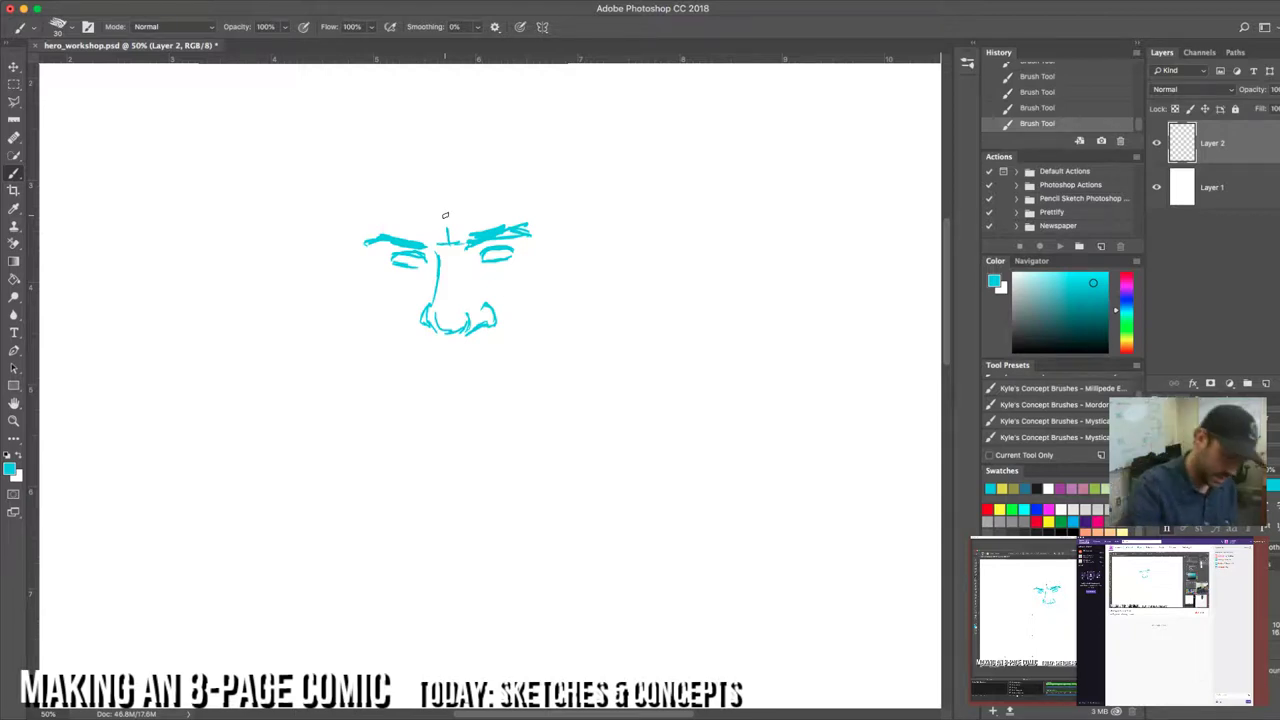
left_click_drag(390, 236, 404, 230)
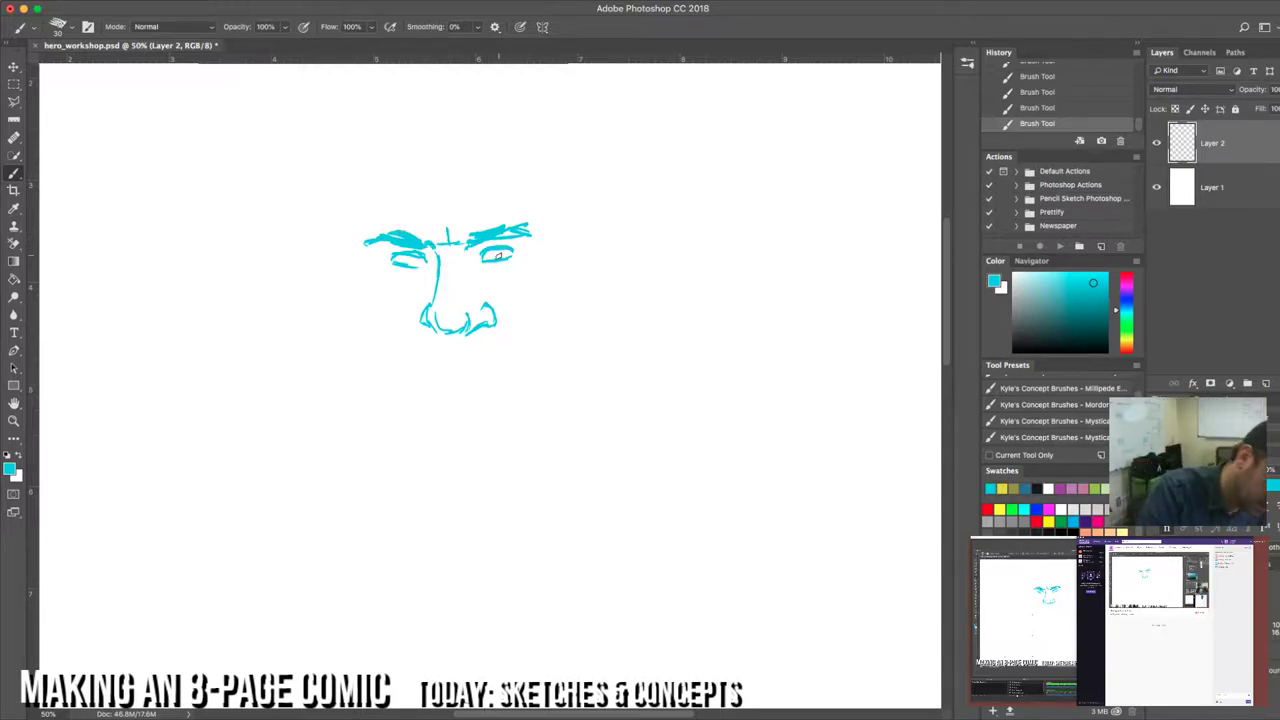
Step: Detail both eyes with irises and lower-lid lines, and add the nose's right contour and a crease between the brows
left_click_drag(496, 252, 510, 256)
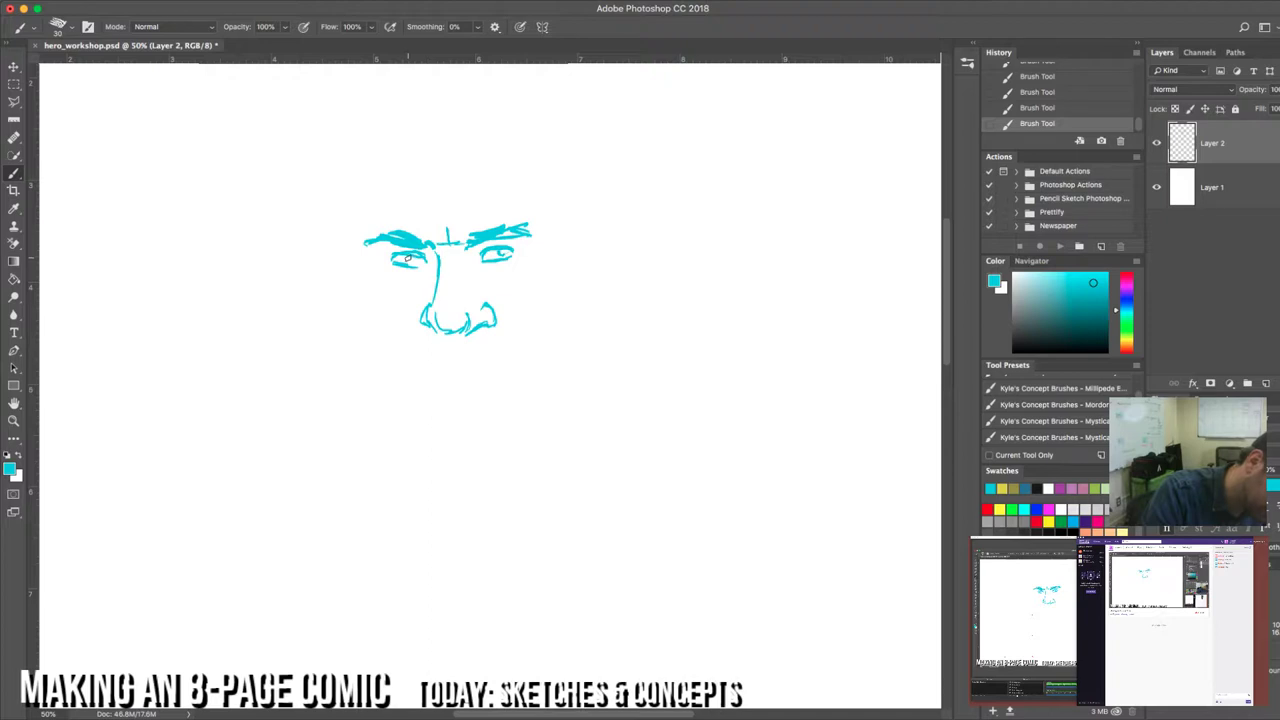
left_click_drag(405, 262, 506, 253)
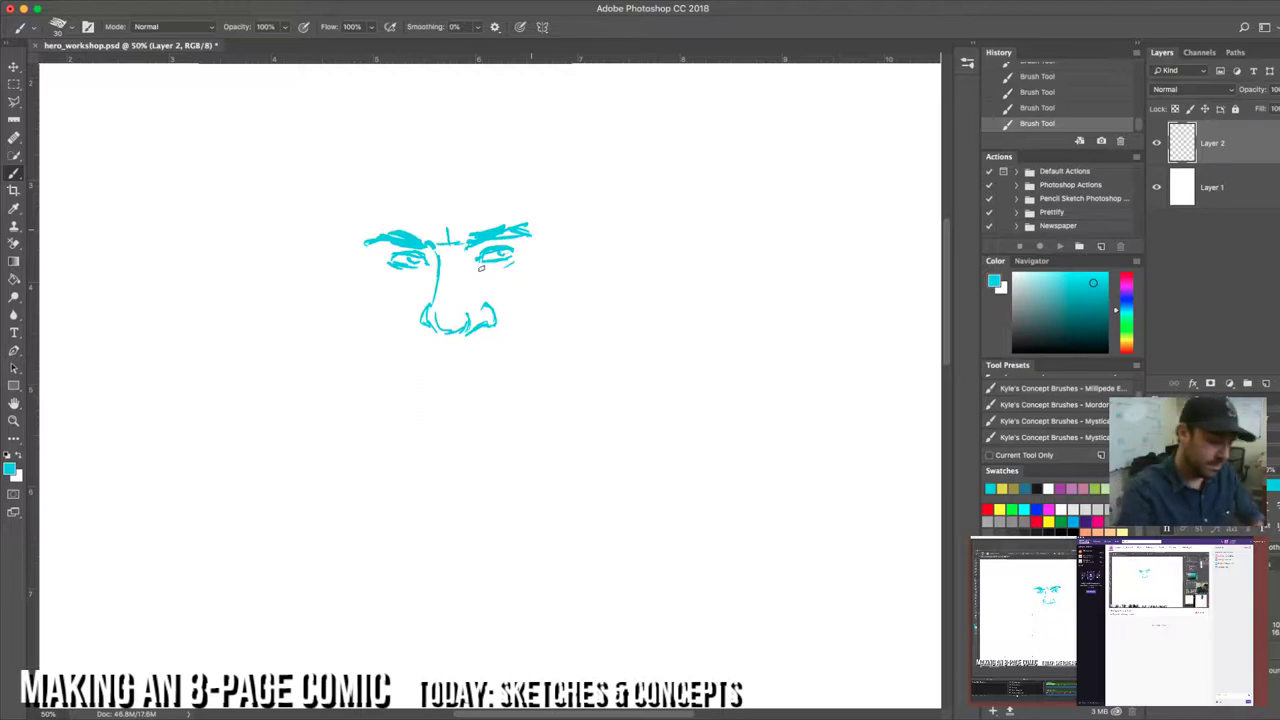
left_click_drag(459, 268, 470, 304)
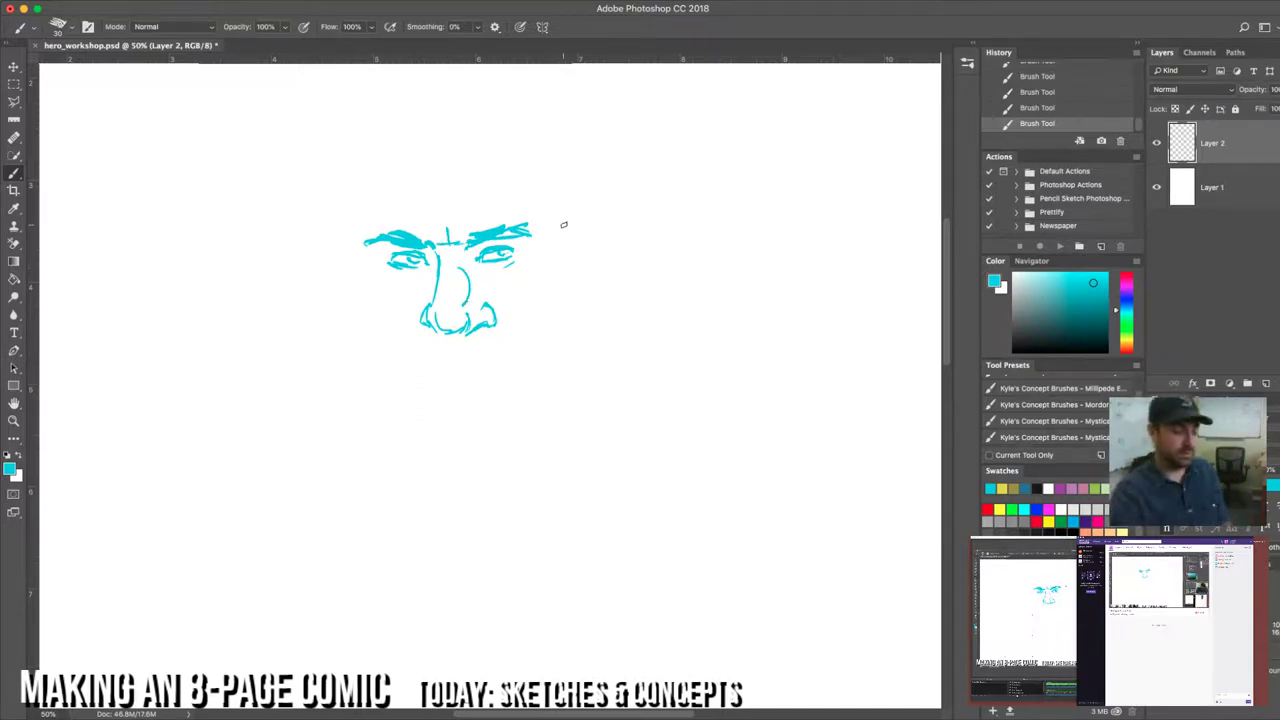
left_click_drag(440, 253, 442, 227)
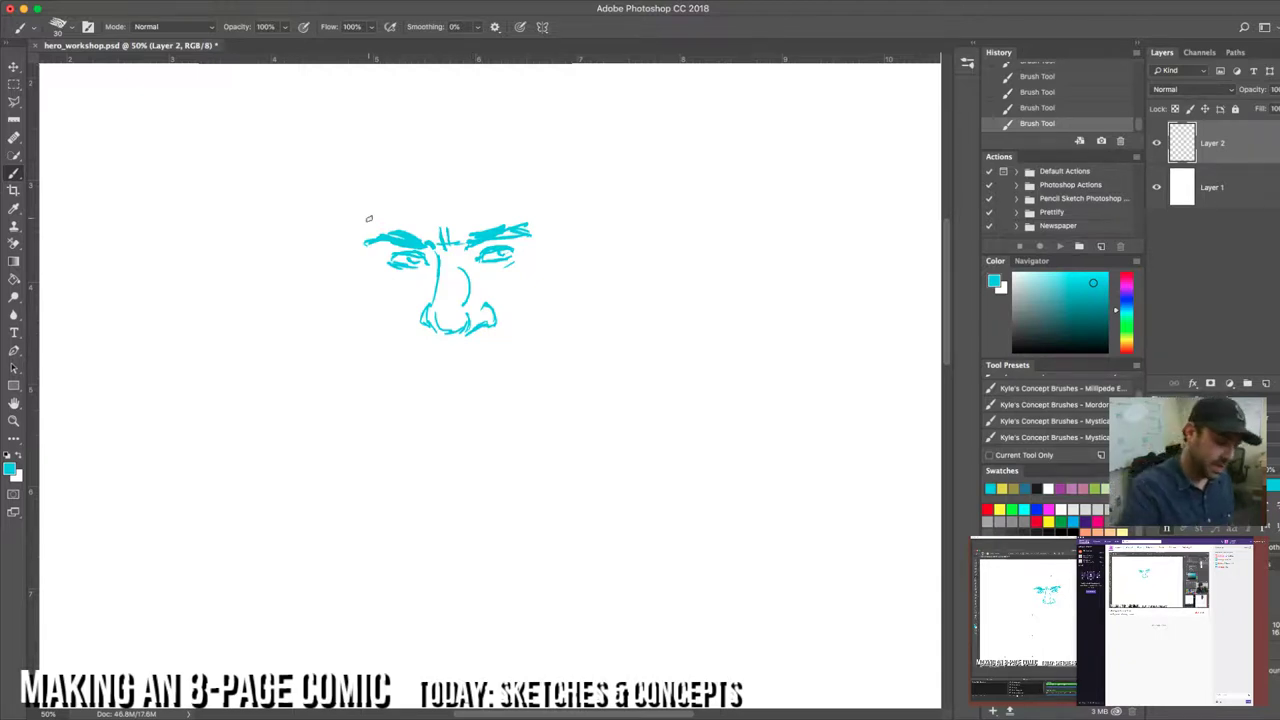
Step: Draw the crown and both upper sides of the head above the cyan facial features
mouse_move(410, 167)
left_mouse_down()
mouse_move(397, 185)
mouse_move(378, 180)
mouse_move(391, 146)
left_mouse_up()
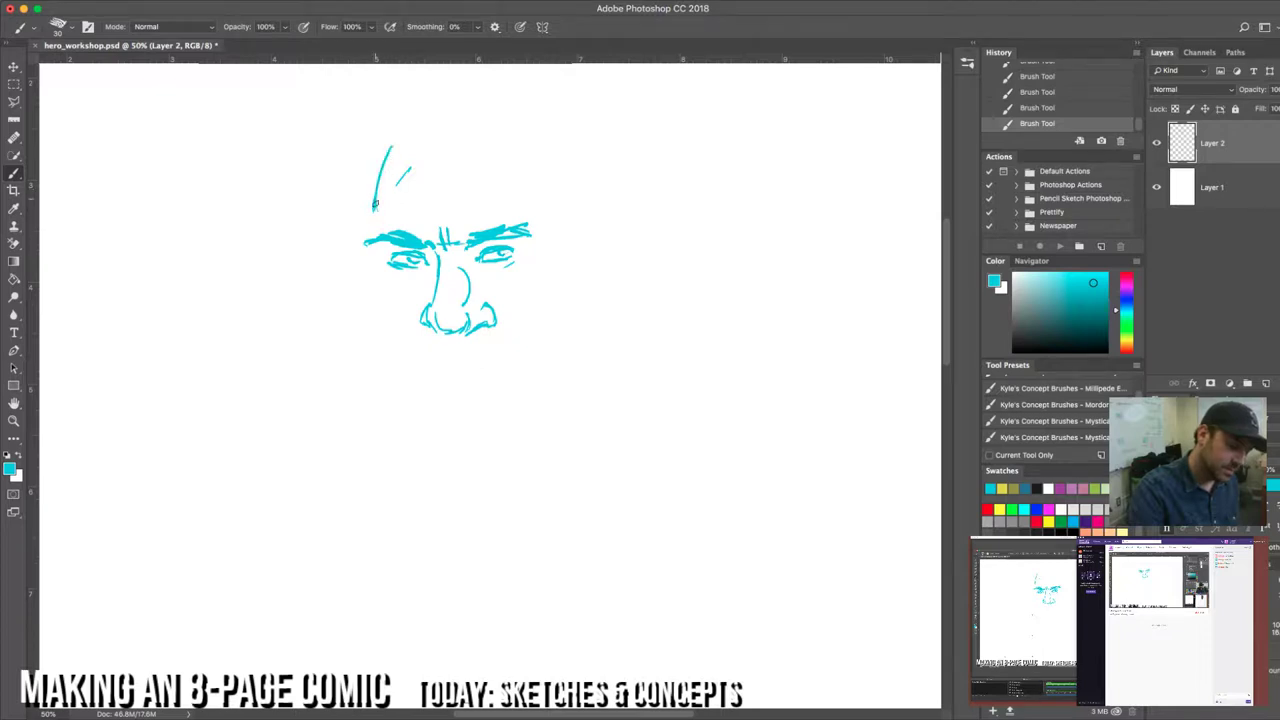
mouse_move(375, 207)
left_mouse_down()
mouse_move(382, 141)
mouse_move(483, 104)
left_mouse_up()
left_click_drag(410, 124, 572, 150)
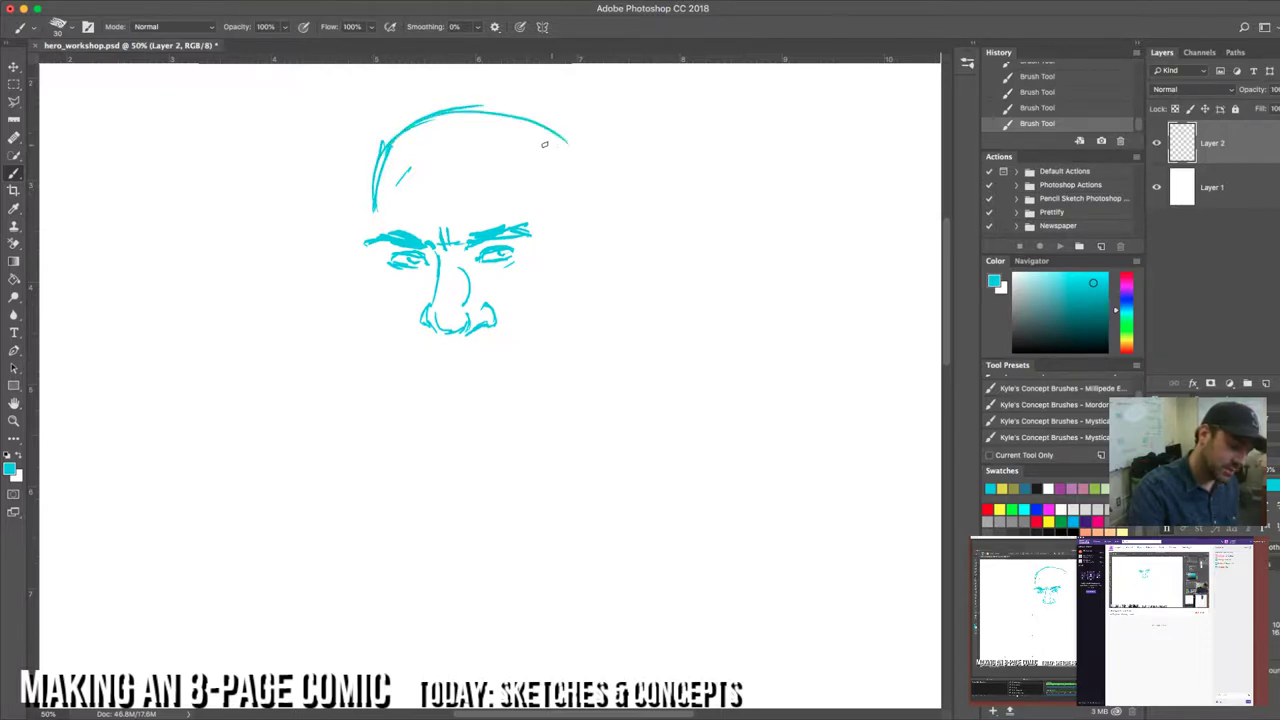
mouse_move(510, 124)
left_mouse_down()
mouse_move(548, 172)
mouse_move(552, 228)
left_mouse_up()
left_click_drag(563, 192, 565, 242)
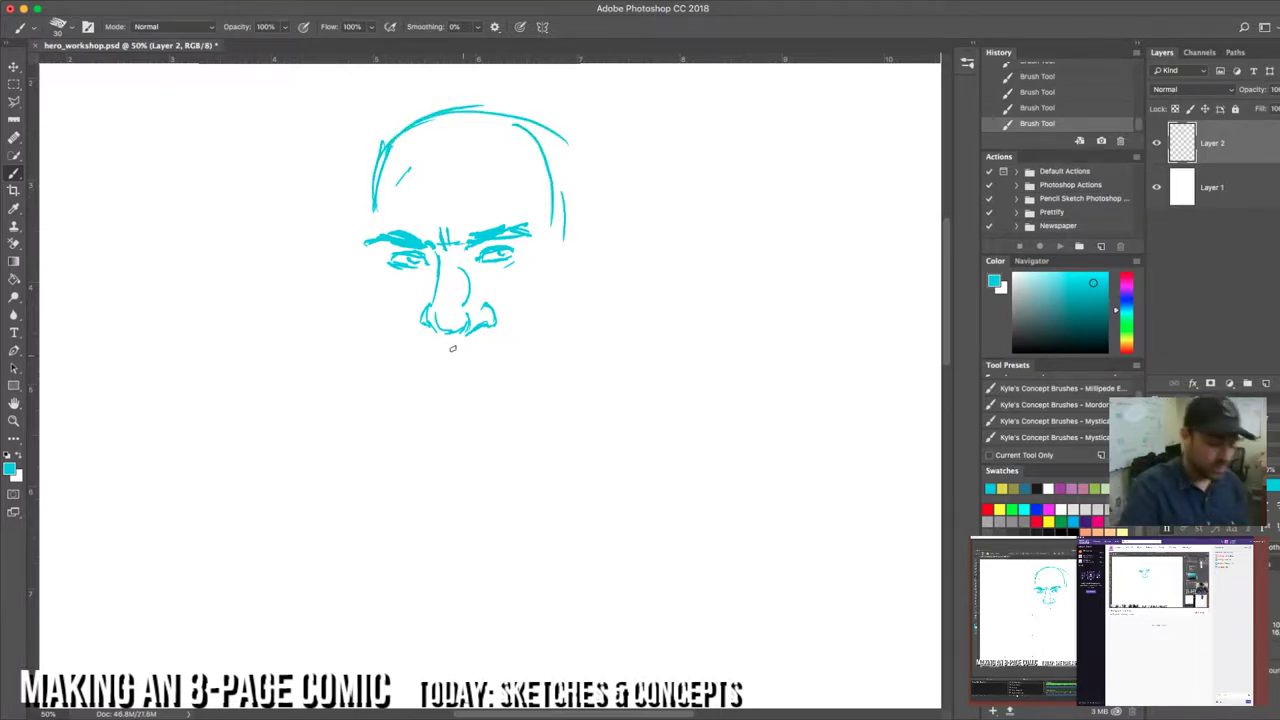
Step: Sketch the mouth below the nose, with a darkened upper lip and a short line under the lower lip
mouse_move(424, 357)
left_mouse_down()
mouse_move(500, 353)
mouse_move(443, 366)
mouse_move(475, 371)
left_mouse_up()
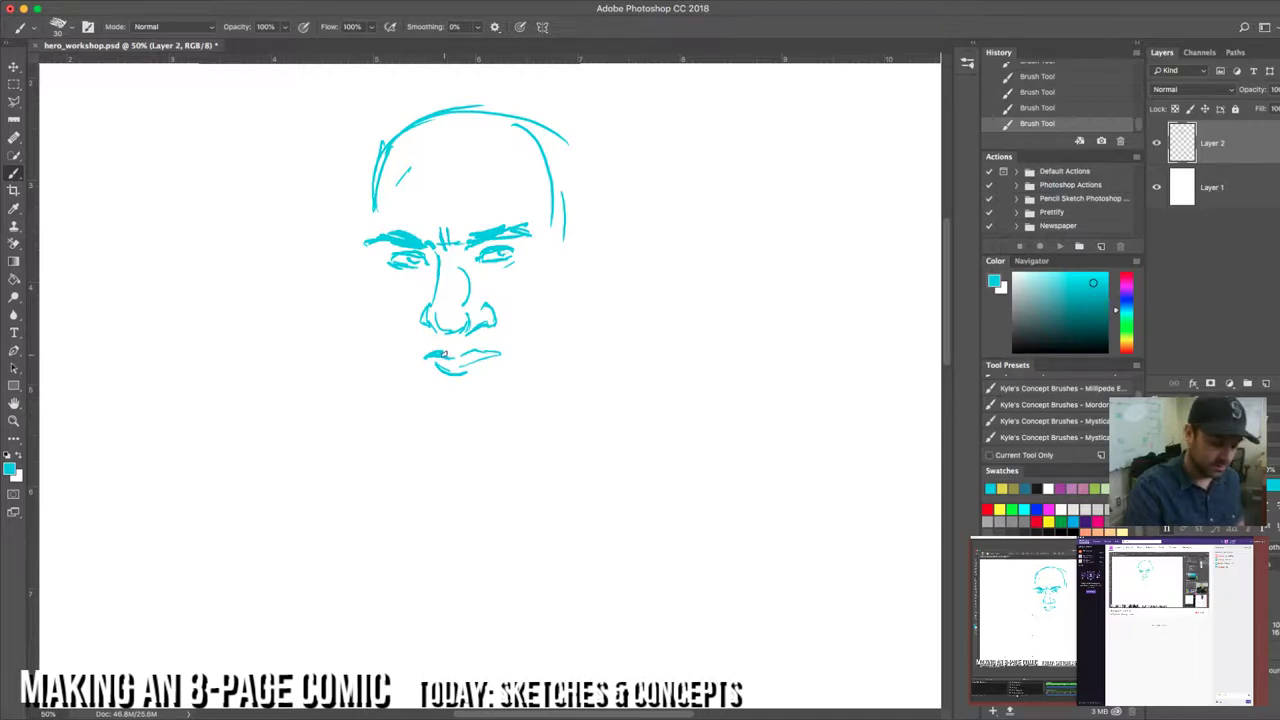
left_click_drag(444, 354, 462, 355)
mouse_move(455, 354)
left_mouse_down()
mouse_move(503, 356)
mouse_move(492, 353)
left_mouse_up()
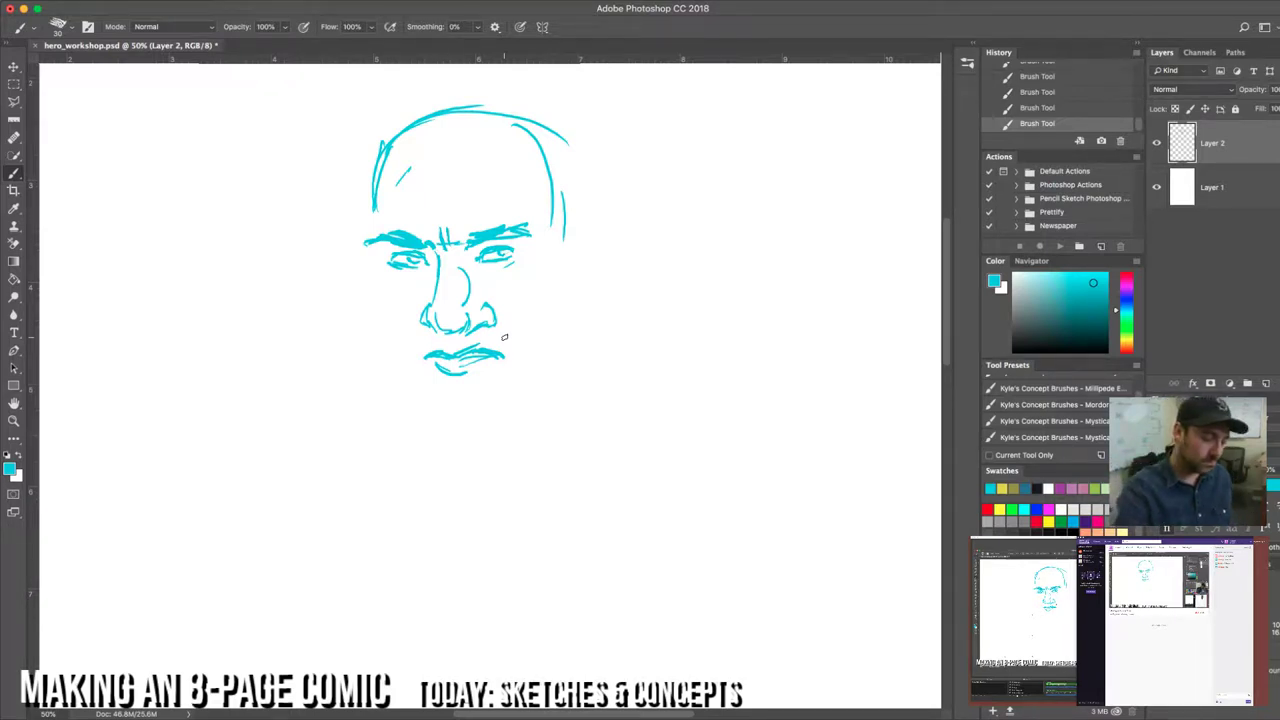
Step: Erase the crown and upper side outlines of the head with an enlarged eraser
key("]")
key("]")
key("]")
key("]")
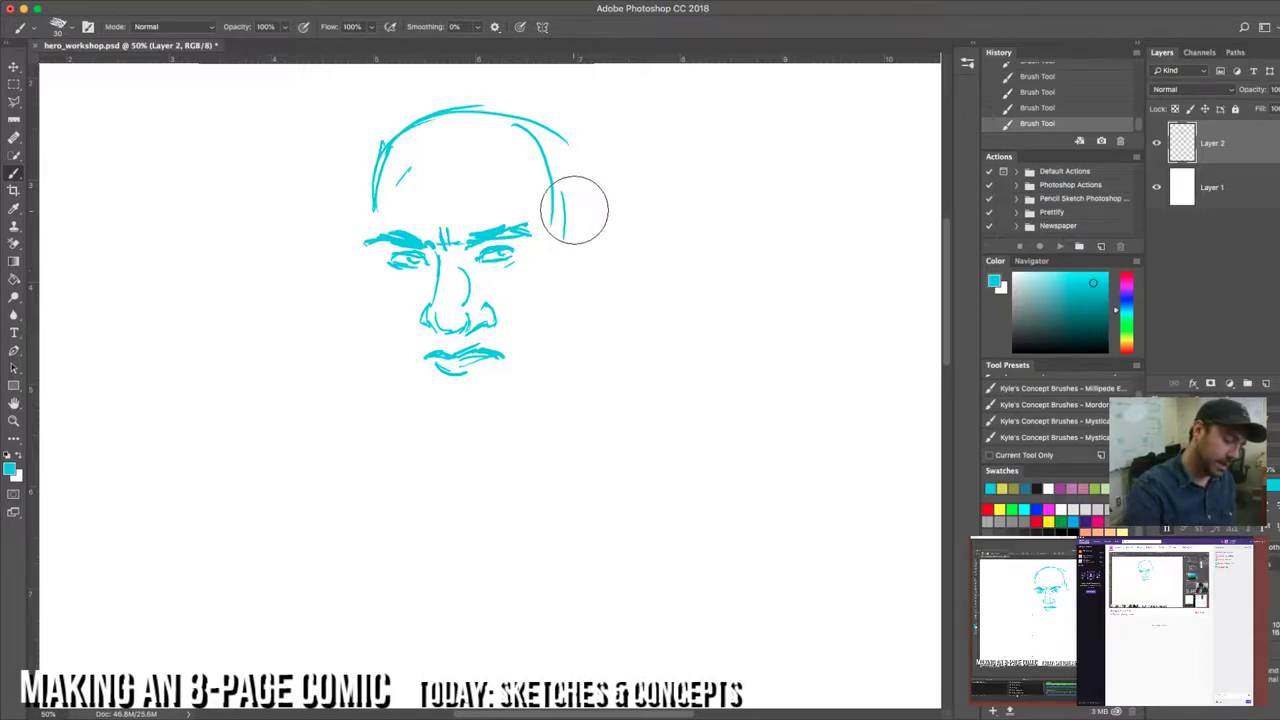
mouse_move(574, 211)
left_mouse_down()
mouse_move(513, 133)
mouse_move(368, 161)
mouse_move(383, 170)
mouse_move(477, 72)
left_mouse_up()
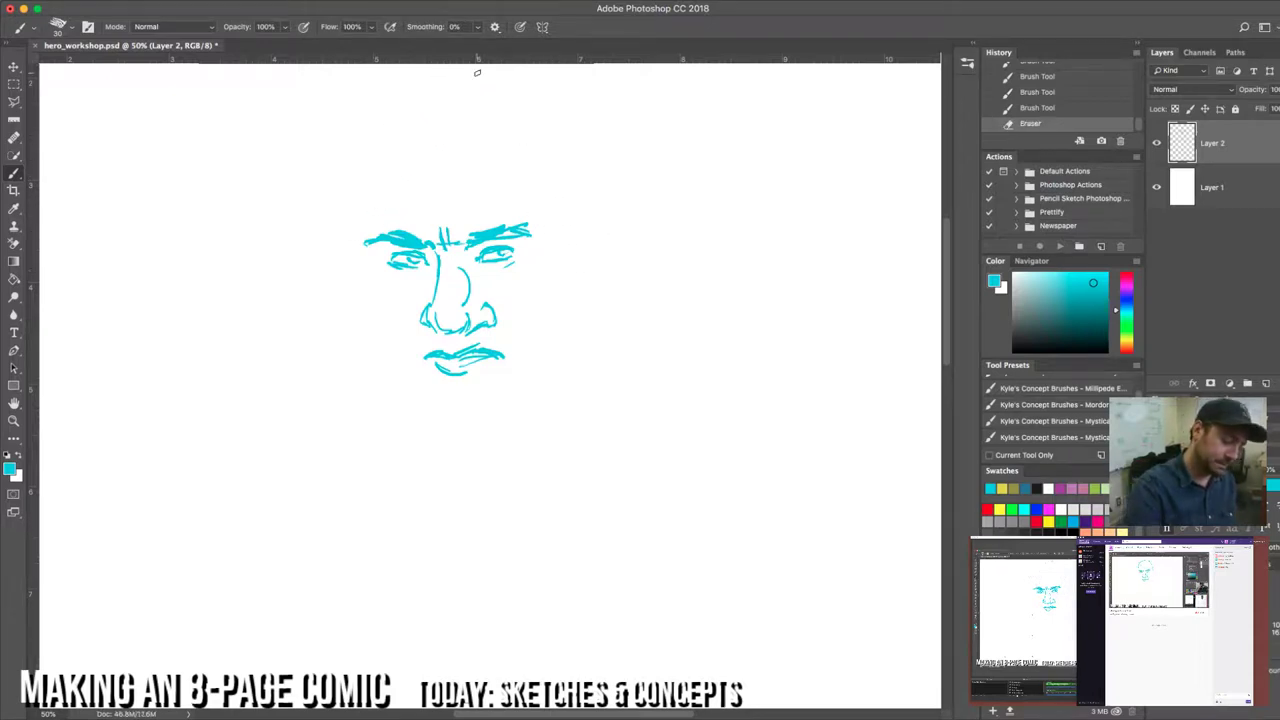
Step: Refine the inner end of the left eyebrow, the right eye's lower lid and the groove above the upper lip
left_click_drag(428, 242, 426, 256)
left_click_drag(436, 240, 435, 256)
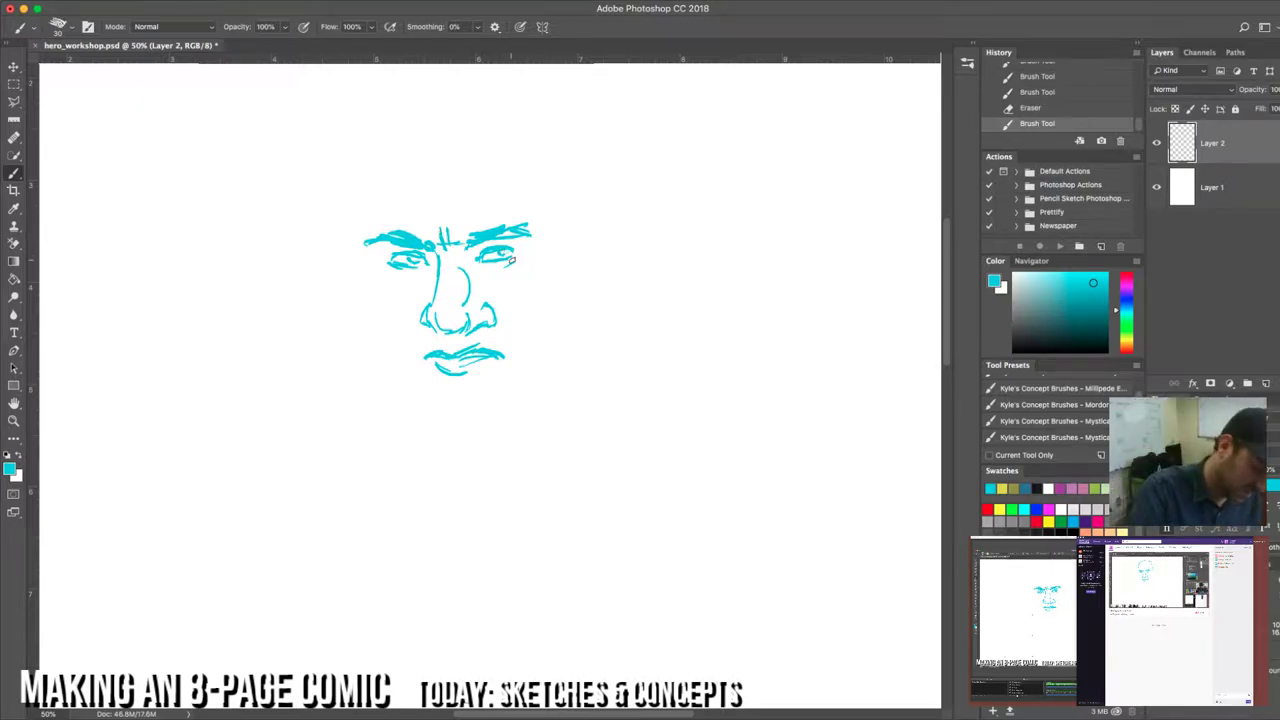
left_click_drag(517, 255, 505, 262)
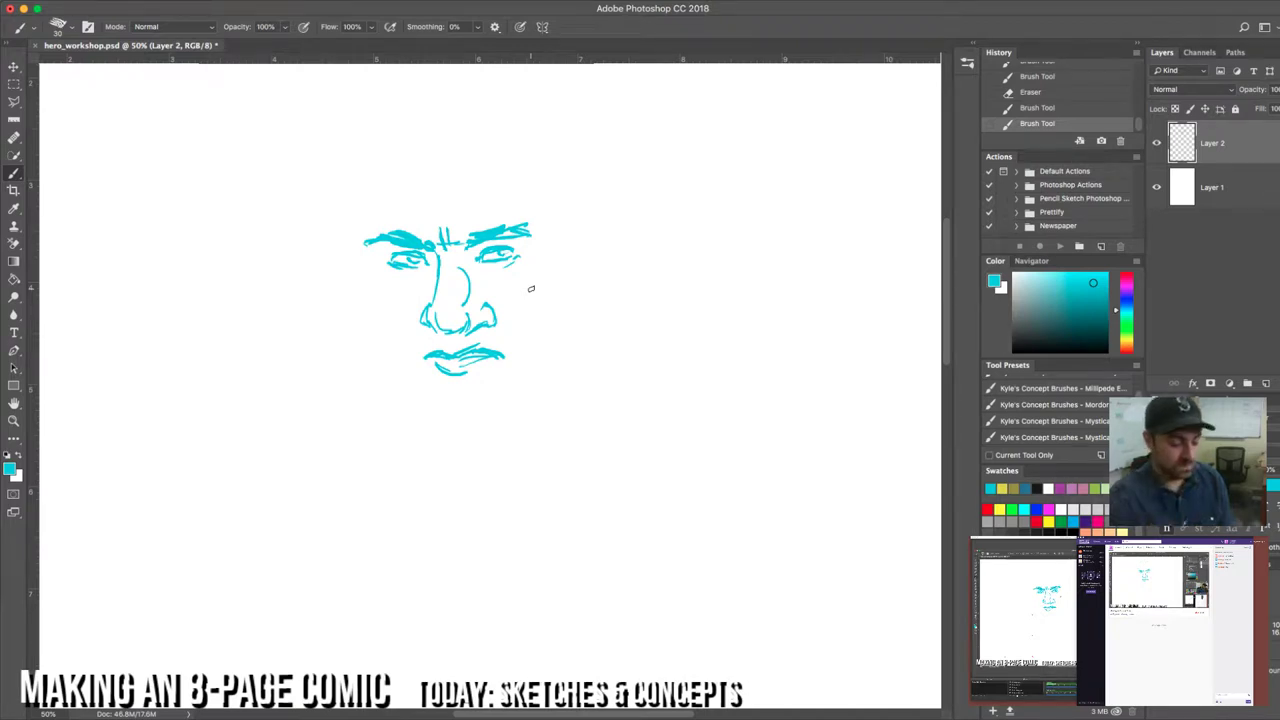
left_click_drag(444, 348, 446, 340)
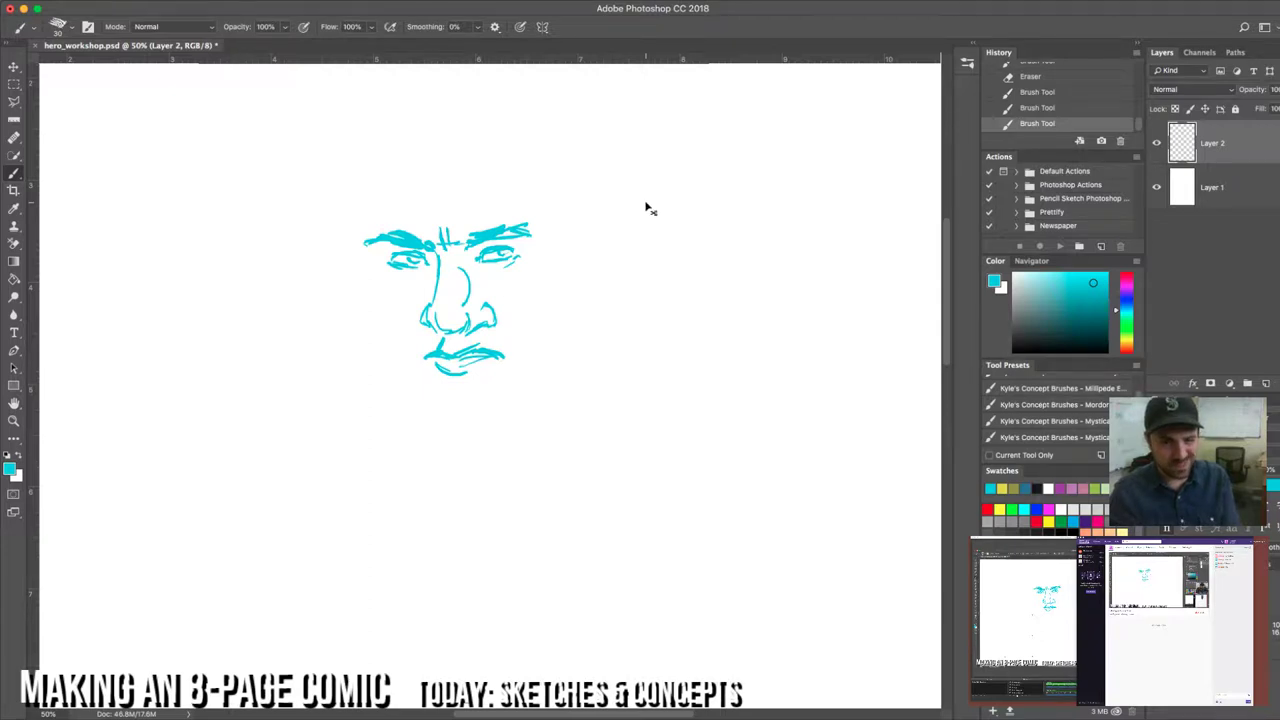
Step: Select the whole canvas and fill Layer 2 with the white background color, clearing the face sketch
key("super+a")
key("super+BackSpace")
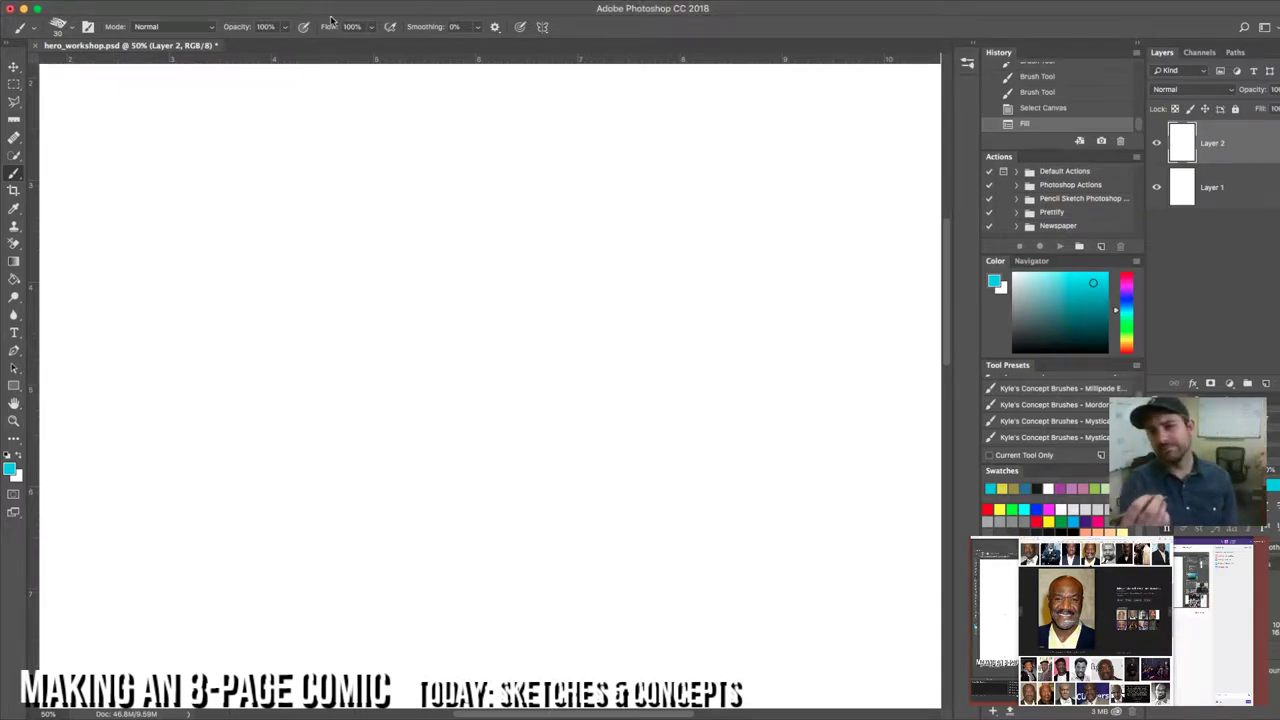
Step: Start a new cyan face with a brow line, two short creases beneath it and the underside of the nose
left_click(339, 246)
left_click_drag(330, 284, 378, 281)
mouse_move(333, 282)
left_mouse_down()
mouse_move(388, 279)
mouse_move(350, 300)
mouse_move(367, 302)
left_mouse_up()
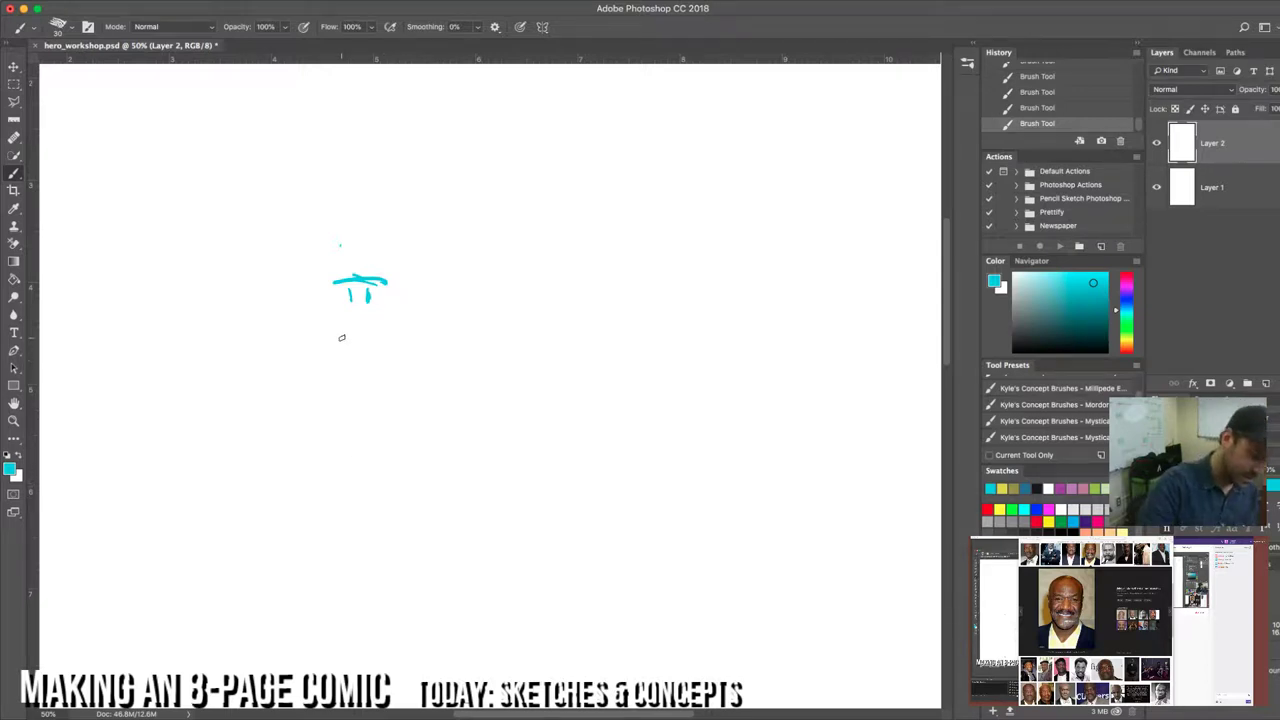
mouse_move(342, 336)
left_mouse_down()
mouse_move(341, 375)
mouse_move(360, 380)
mouse_move(338, 383)
mouse_move(403, 378)
mouse_move(401, 366)
mouse_move(324, 350)
left_mouse_up()
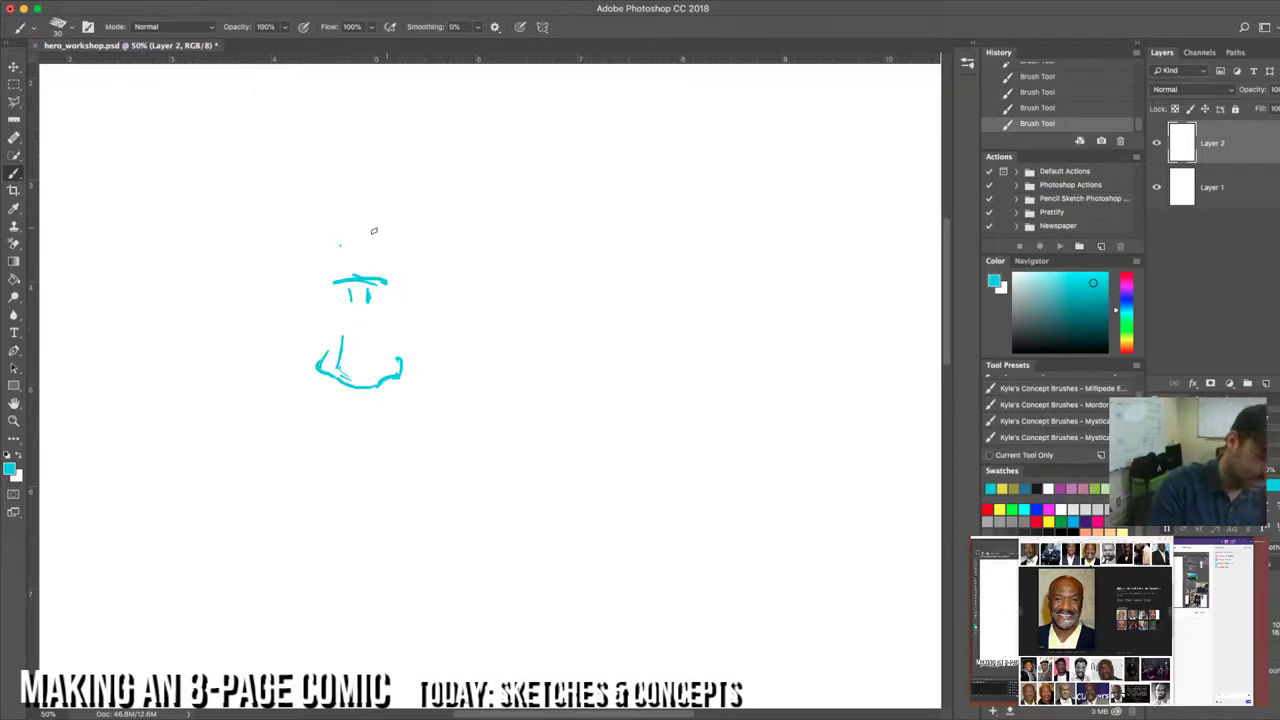
Step: Draw both eyes with lower-lid bags, add arched eyebrows on each side and define the nostrils
mouse_move(327, 283)
left_mouse_down()
mouse_move(301, 271)
mouse_move(322, 289)
mouse_move(304, 315)
mouse_move(415, 292)
mouse_move(388, 304)
mouse_move(421, 315)
left_mouse_up()
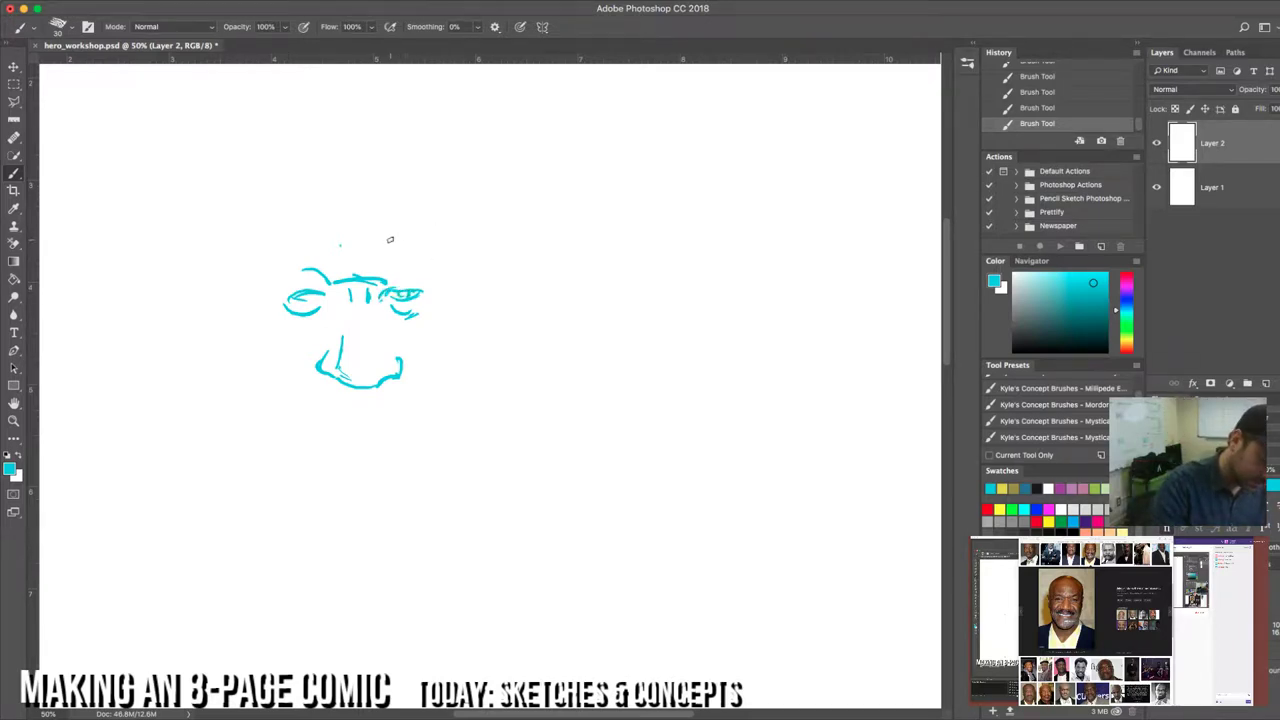
left_click_drag(298, 298, 315, 297)
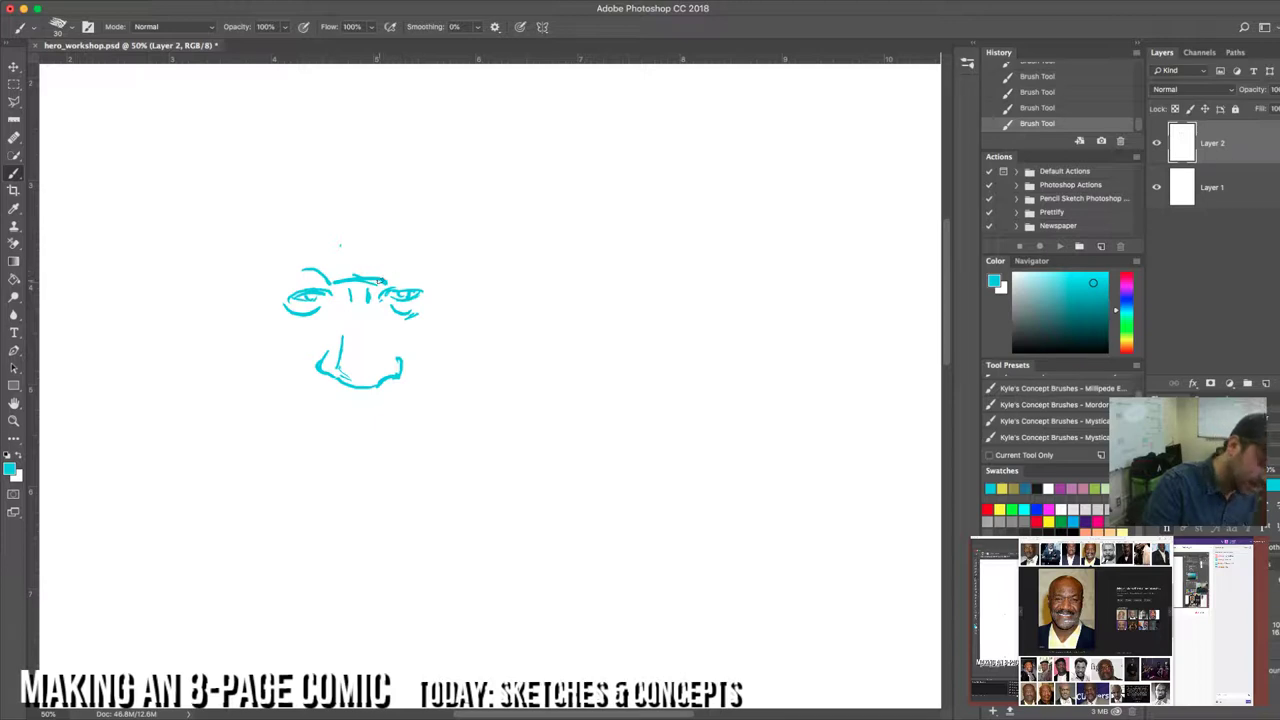
left_click_drag(380, 280, 434, 274)
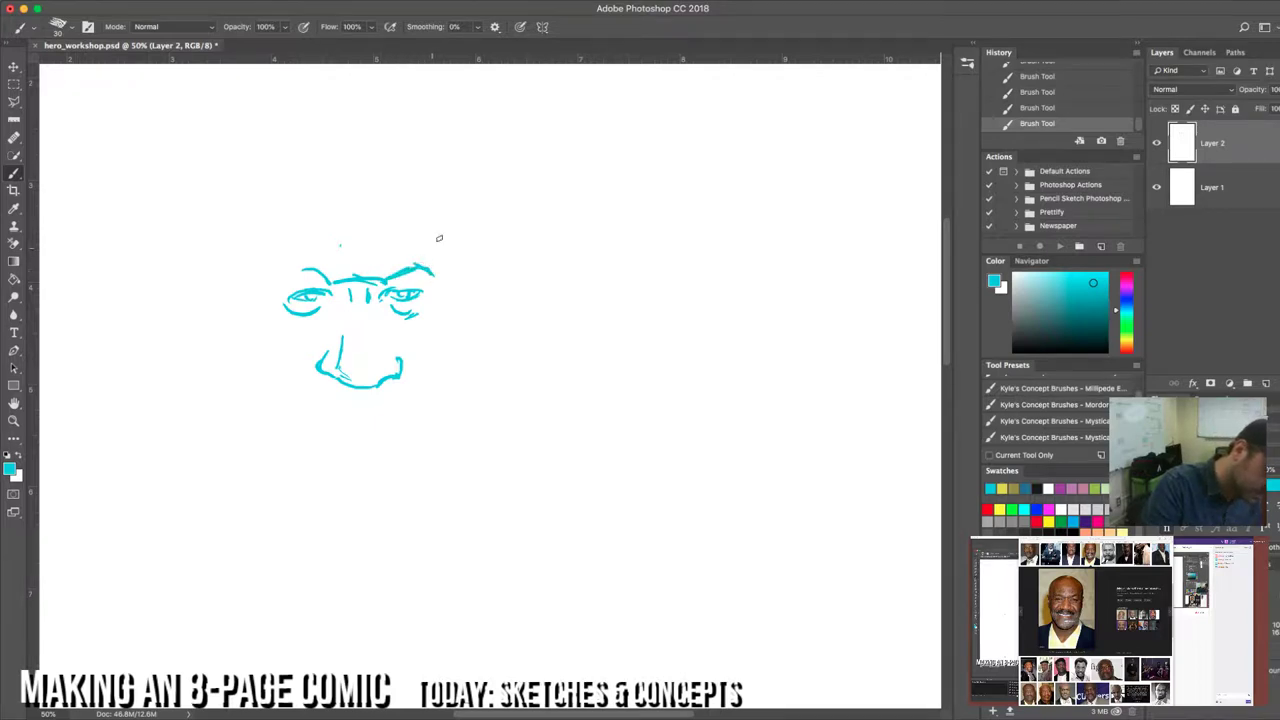
mouse_move(278, 278)
left_mouse_down()
mouse_move(318, 270)
mouse_move(322, 284)
left_mouse_up()
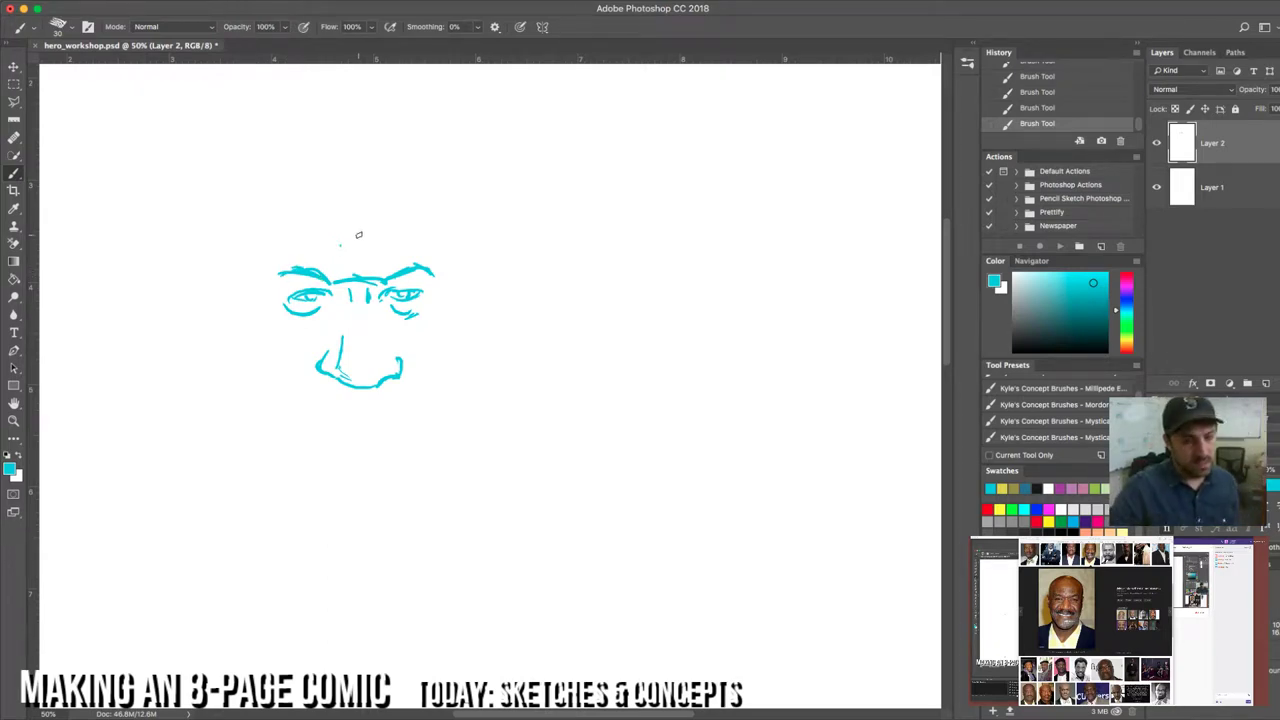
mouse_move(375, 343)
left_mouse_down()
mouse_move(400, 370)
mouse_move(394, 350)
mouse_move(401, 363)
mouse_move(318, 364)
left_mouse_up()
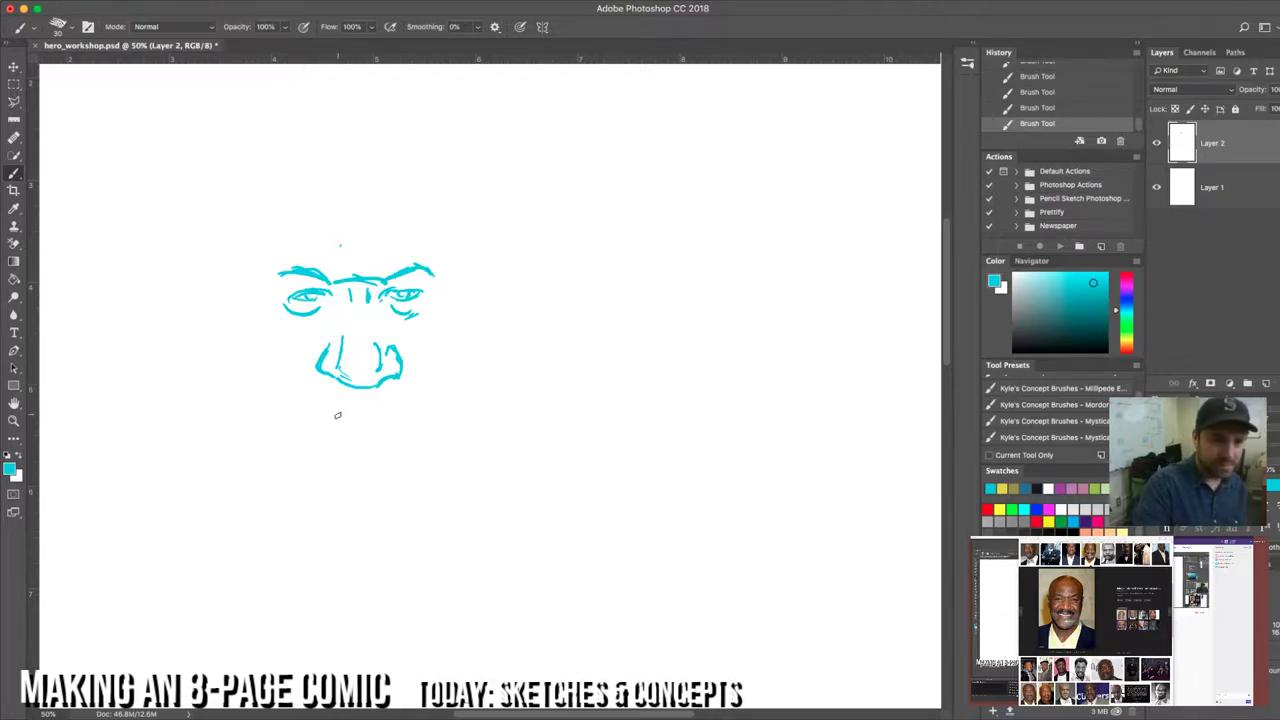
Step: Draw an open, smiling mouth with a row of teeth and a lower-lip line beneath it
left_click_drag(325, 414, 433, 408)
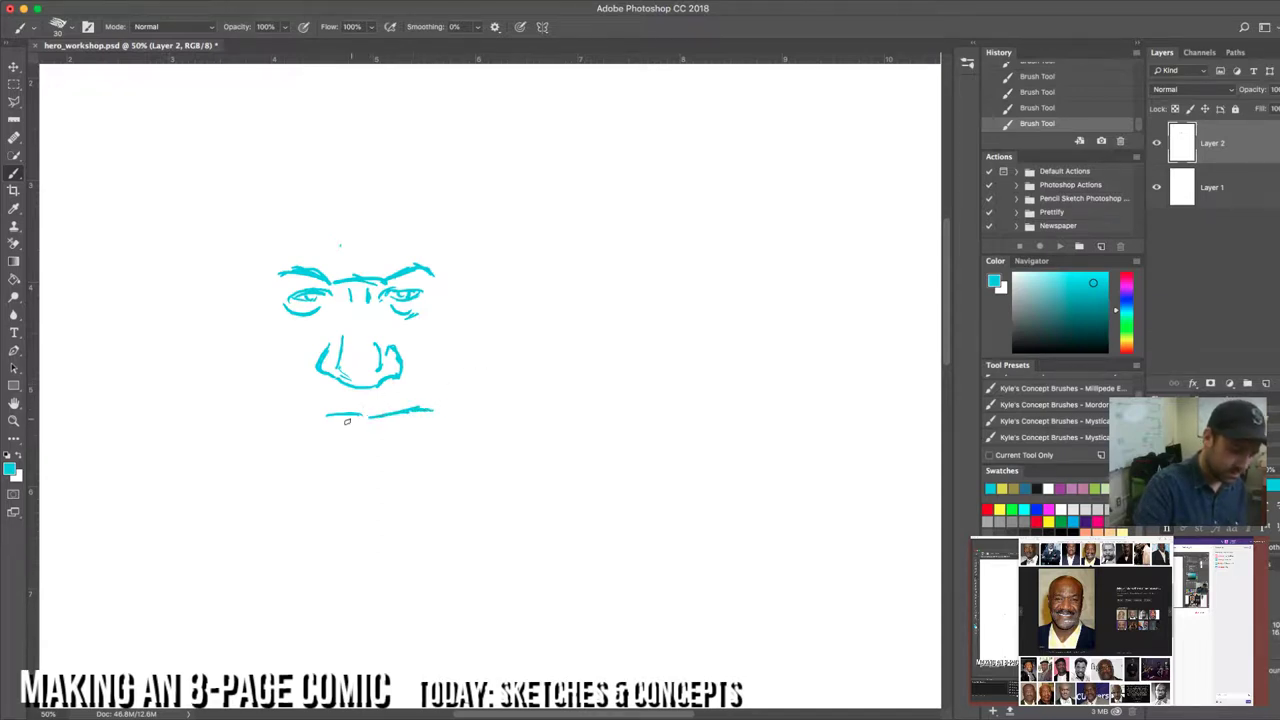
mouse_move(320, 417)
left_mouse_down()
mouse_move(293, 416)
mouse_move(389, 431)
left_mouse_up()
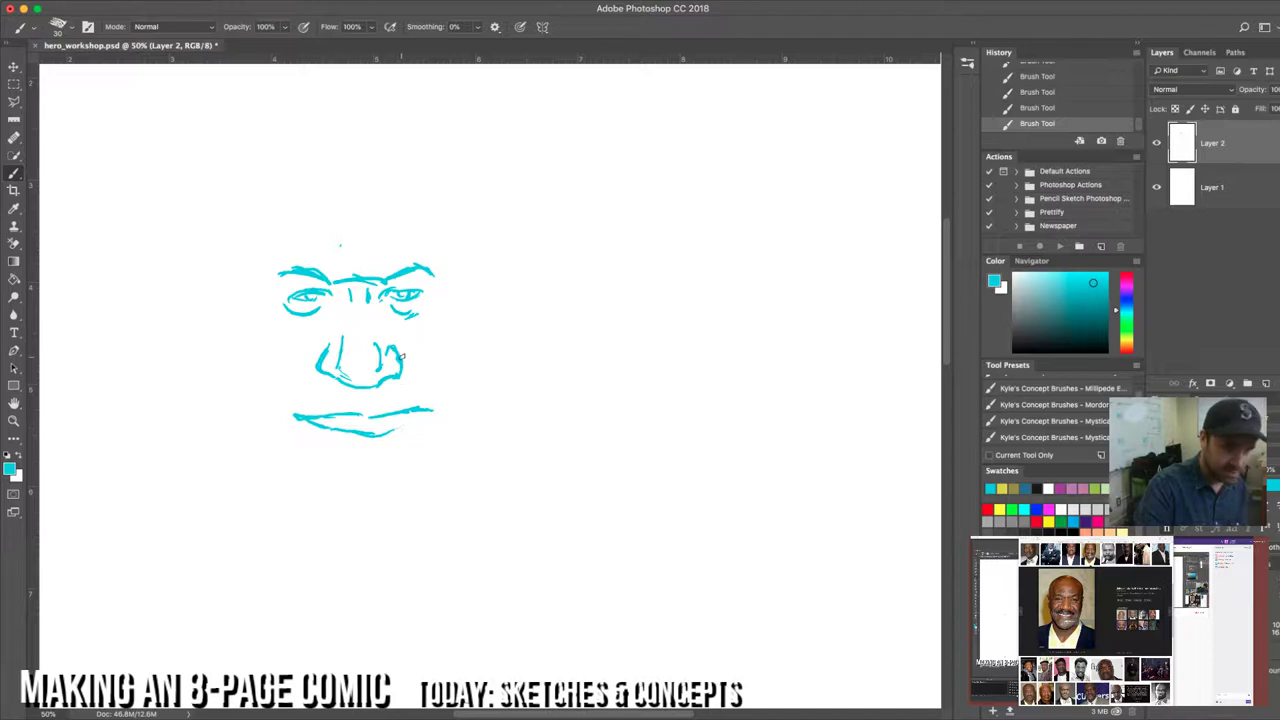
left_click_drag(385, 436, 430, 420)
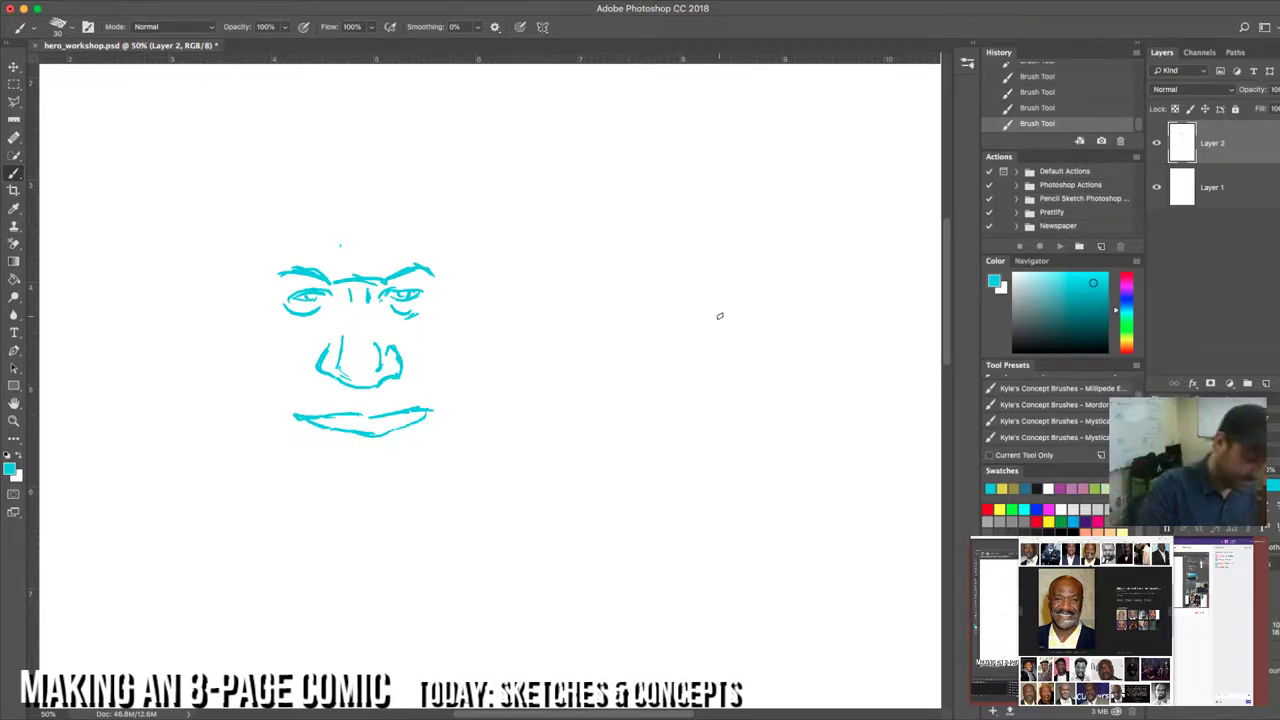
mouse_move(354, 412)
left_mouse_down()
mouse_move(354, 430)
mouse_move(327, 428)
mouse_move(399, 428)
left_mouse_up()
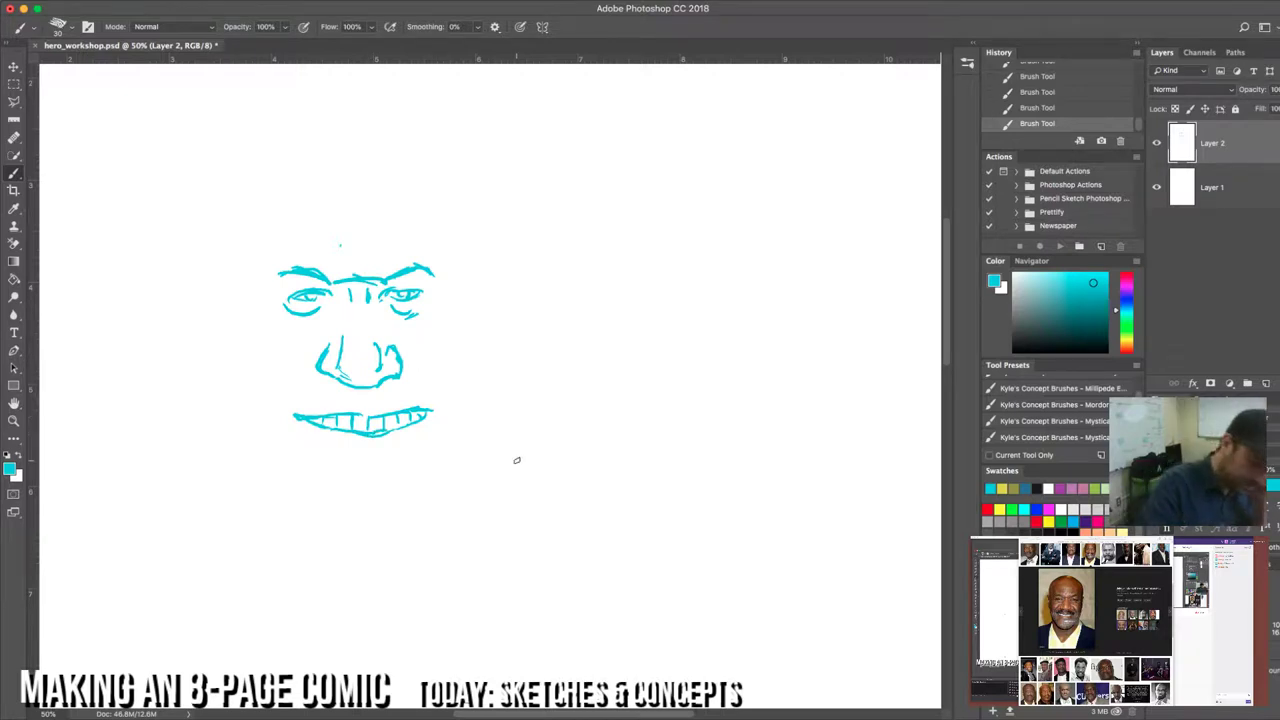
left_click_drag(324, 442, 386, 452)
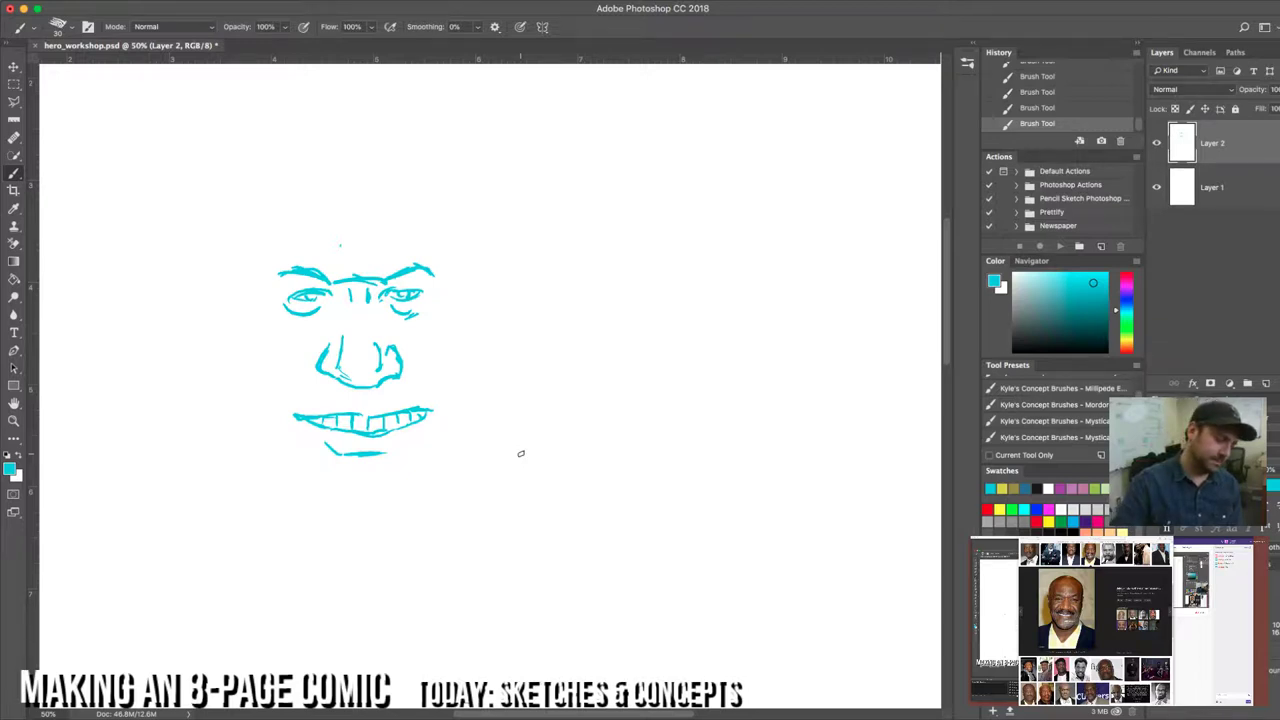
Step: Erase the whole face sketch and draw a vertical center line crossed by a horizontal eye line as face guidelines
key("e")
mouse_move(405, 369)
left_mouse_down()
mouse_move(410, 411)
mouse_move(344, 427)
mouse_move(364, 255)
mouse_move(282, 297)
mouse_move(288, 374)
mouse_move(322, 326)
left_mouse_up()
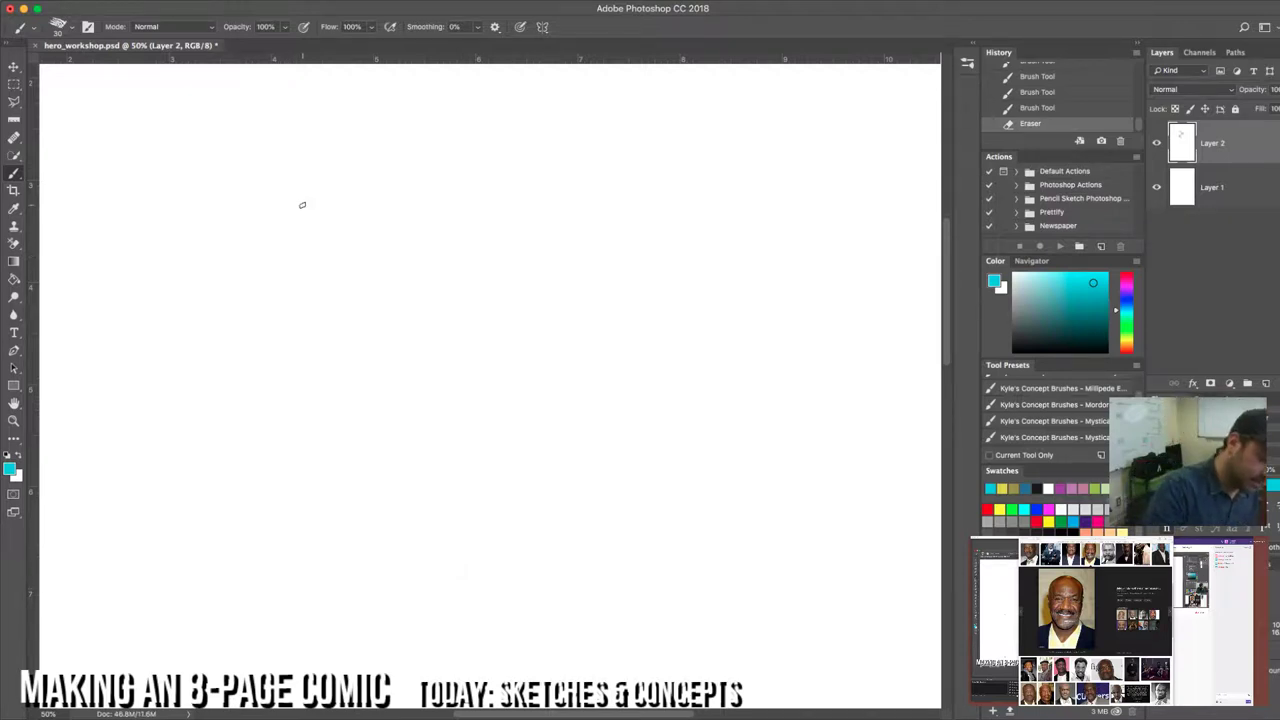
left_click_drag(363, 178, 362, 385)
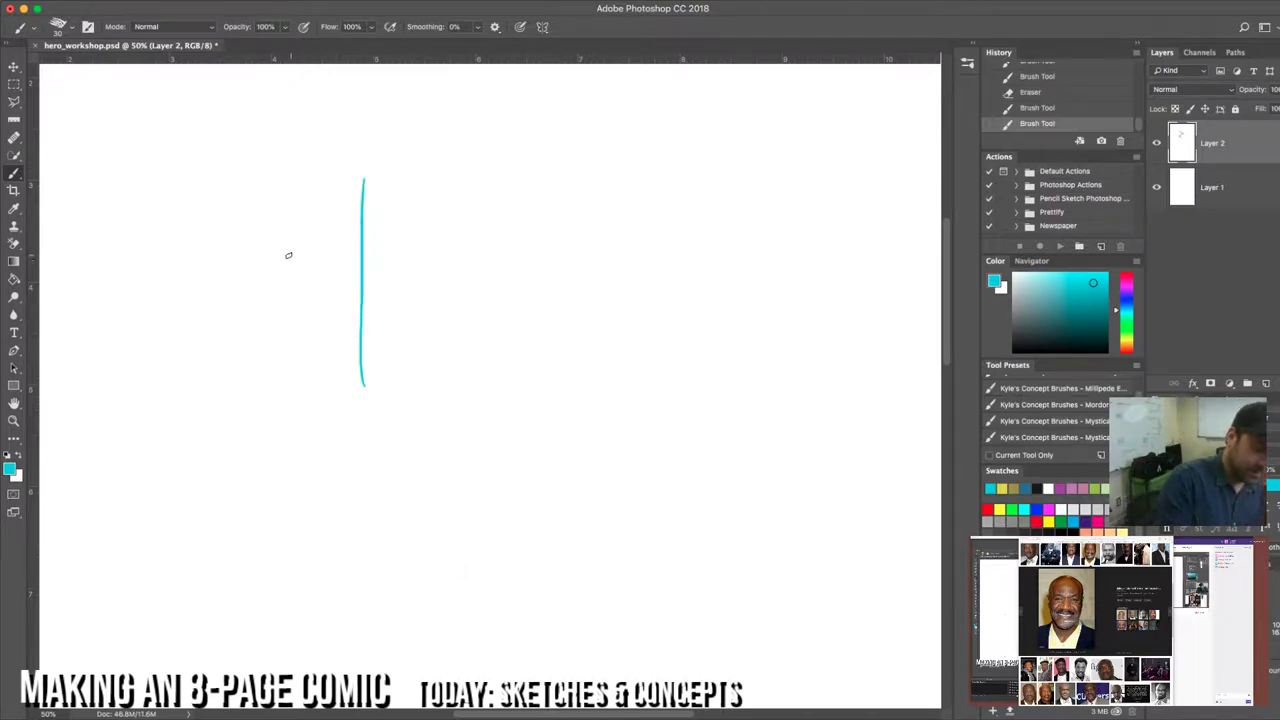
left_click_drag(302, 255, 436, 254)
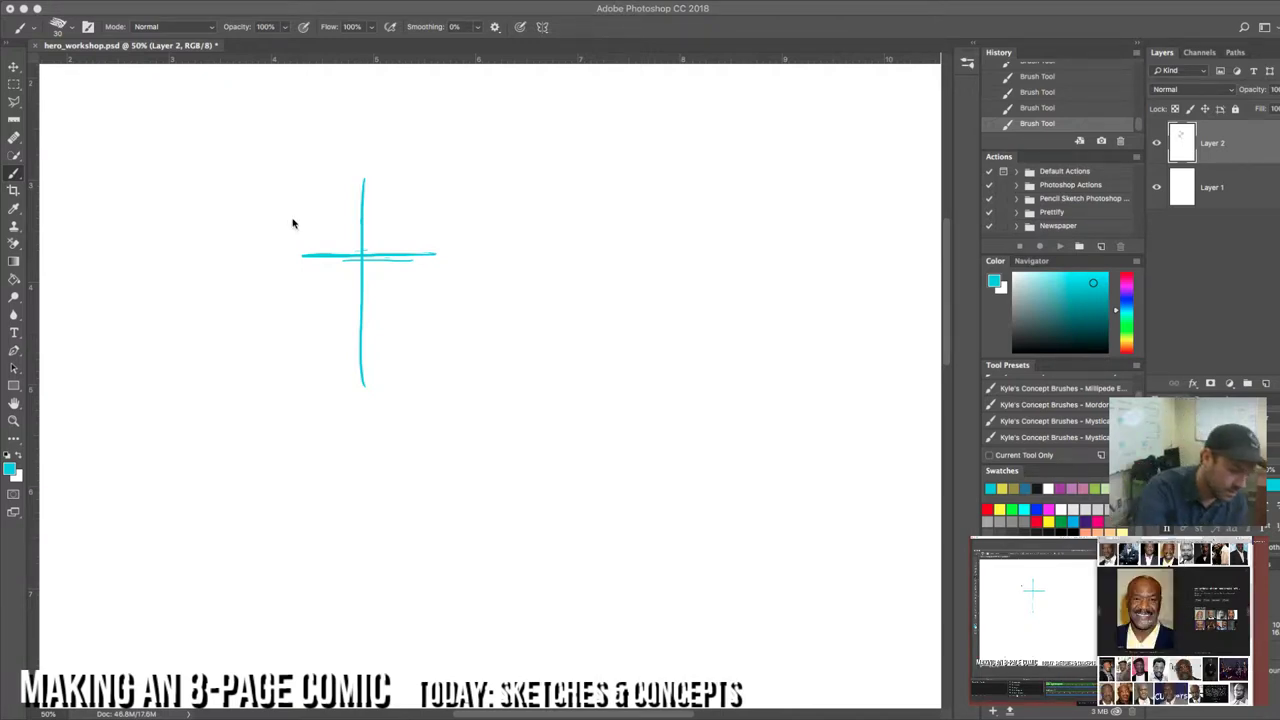
Step: Outline the left side, angular crown and right side of the head around the guidelines
mouse_move(265, 243)
left_mouse_down()
mouse_move(281, 178)
mouse_move(268, 322)
left_mouse_up()
left_click_drag(268, 166, 266, 328)
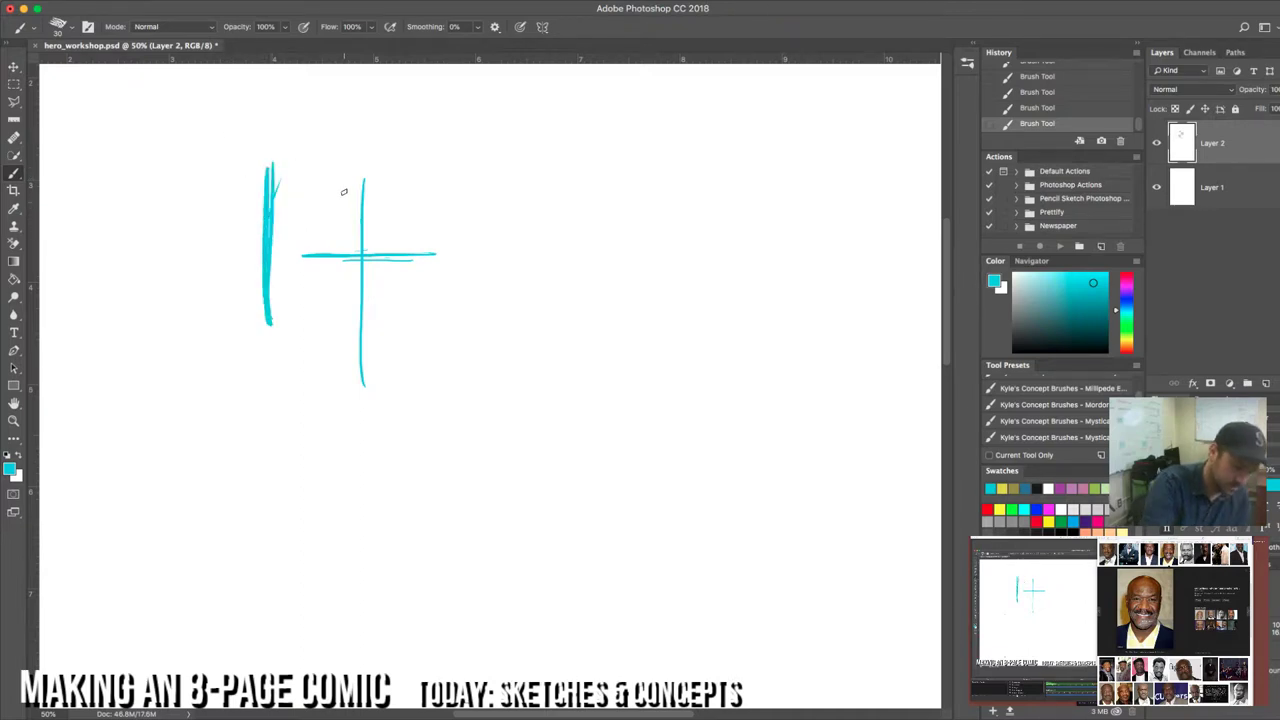
mouse_move(267, 162)
left_mouse_down()
mouse_move(400, 120)
mouse_move(473, 163)
mouse_move(465, 270)
left_mouse_up()
left_click_drag(476, 175, 461, 383)
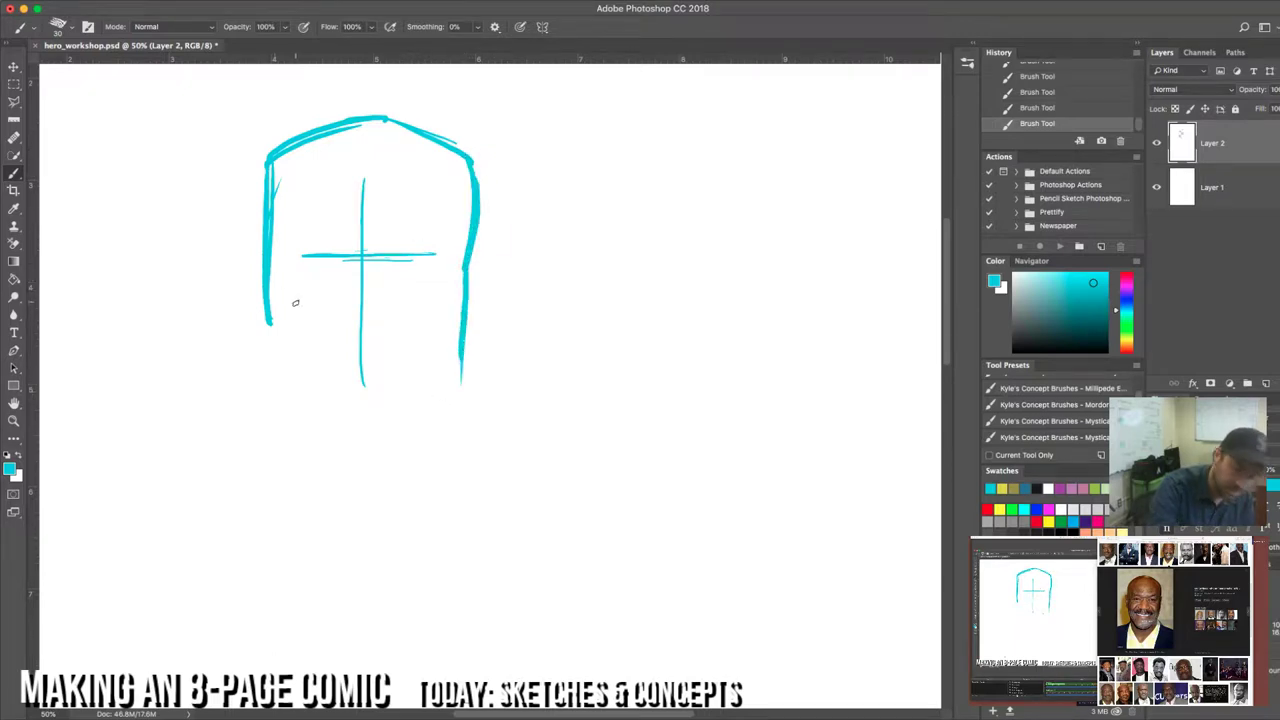
Step: Draw the chin and both jaw lines, and reinforce the sides of the head to close the outline
mouse_move(318, 440)
left_mouse_down()
mouse_move(402, 440)
mouse_move(460, 360)
mouse_move(424, 424)
left_mouse_up()
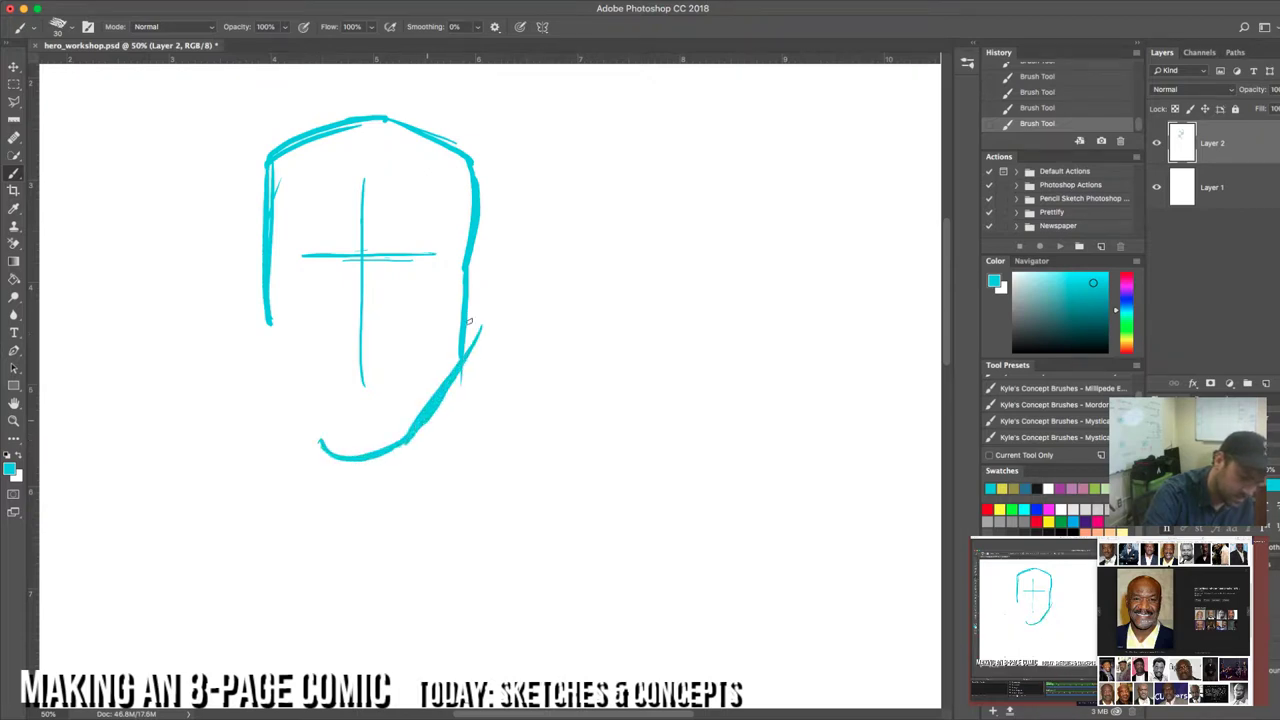
left_click_drag(486, 188, 462, 358)
left_click_drag(311, 431, 320, 449)
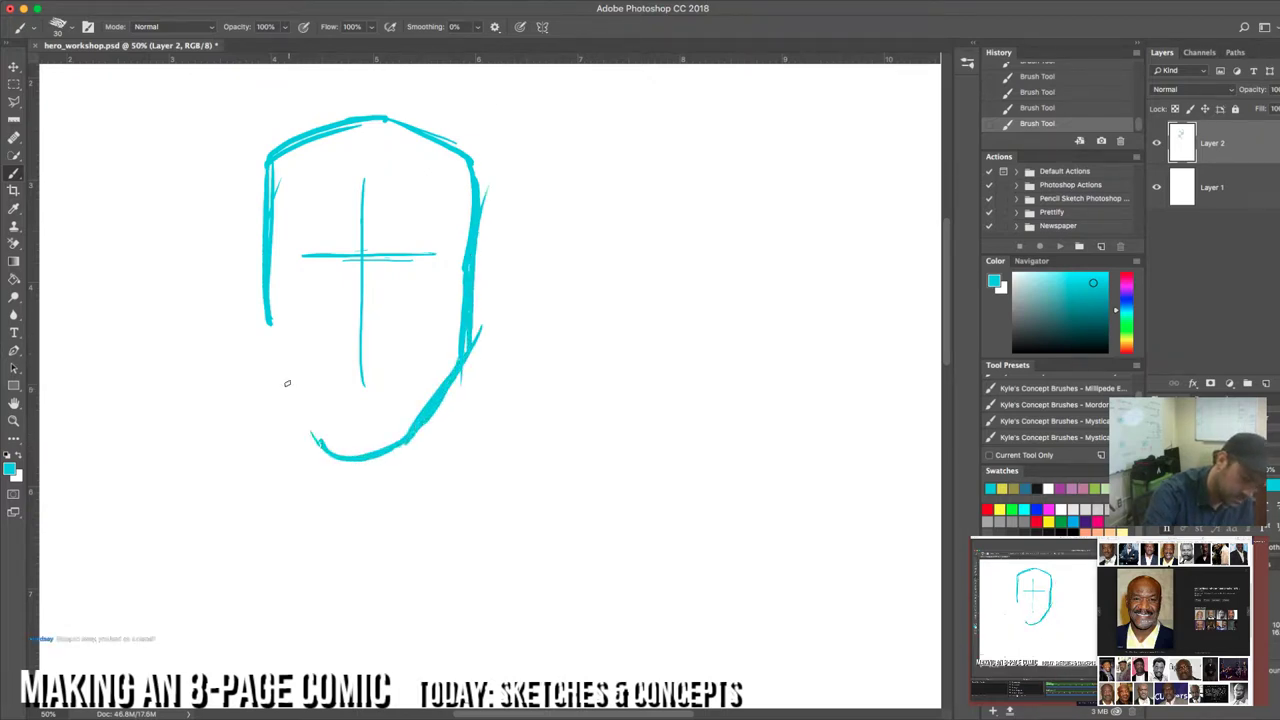
left_click_drag(260, 340, 314, 438)
right_click(312, 430)
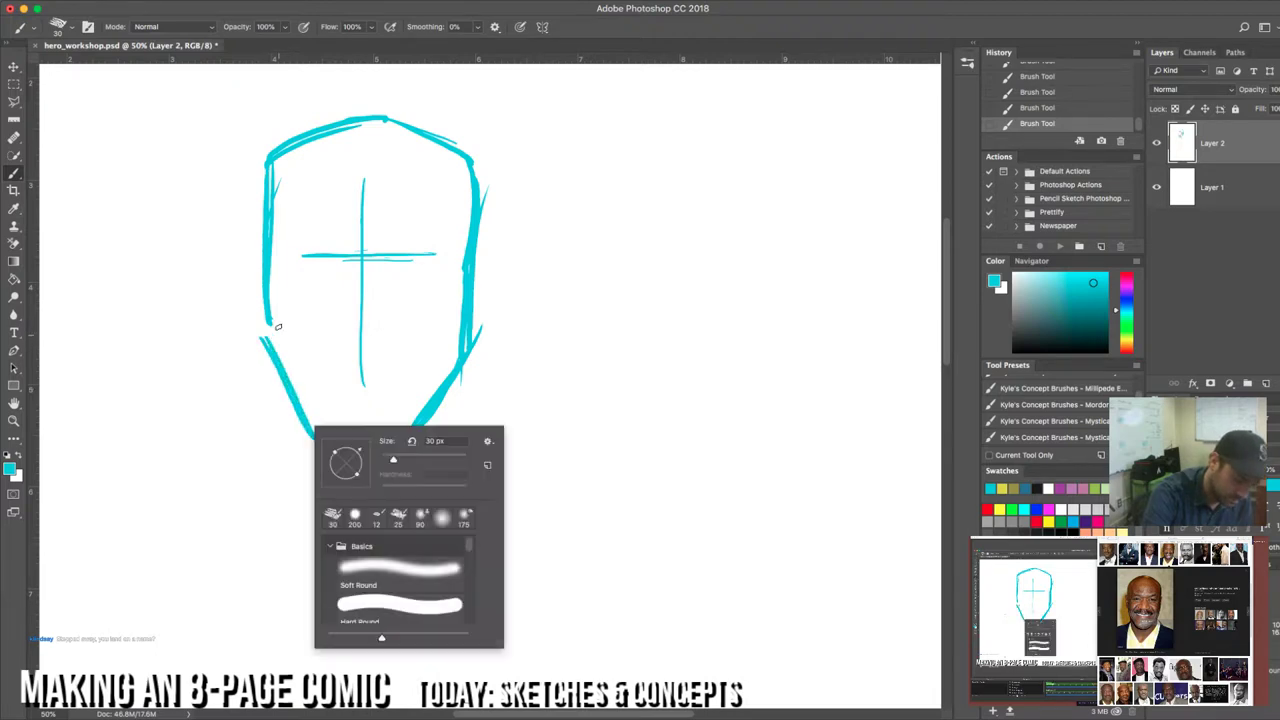
left_click(282, 286)
left_click_drag(276, 260, 268, 338)
left_click_drag(470, 290, 476, 336)
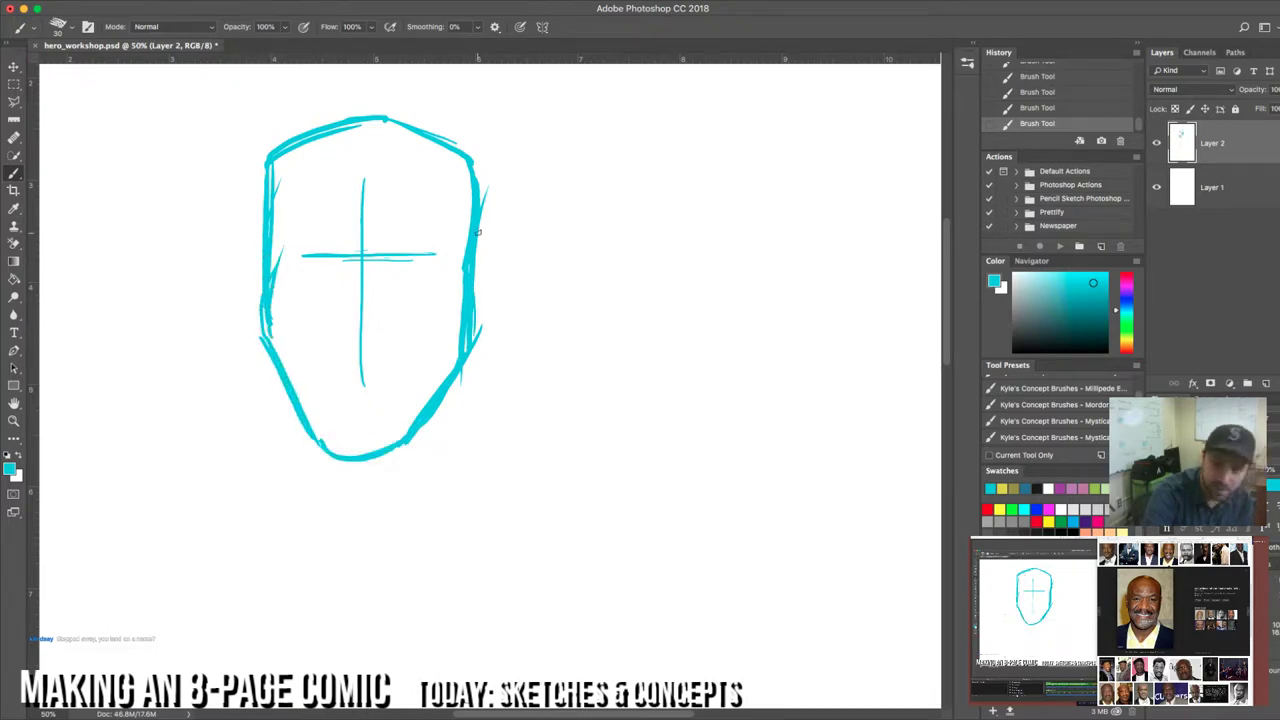
Step: Add an ear on each side of the head and sketch two thick eyebrows above the horizontal guideline
mouse_move(484, 236)
left_mouse_down()
mouse_move(476, 312)
mouse_move(494, 228)
left_mouse_up()
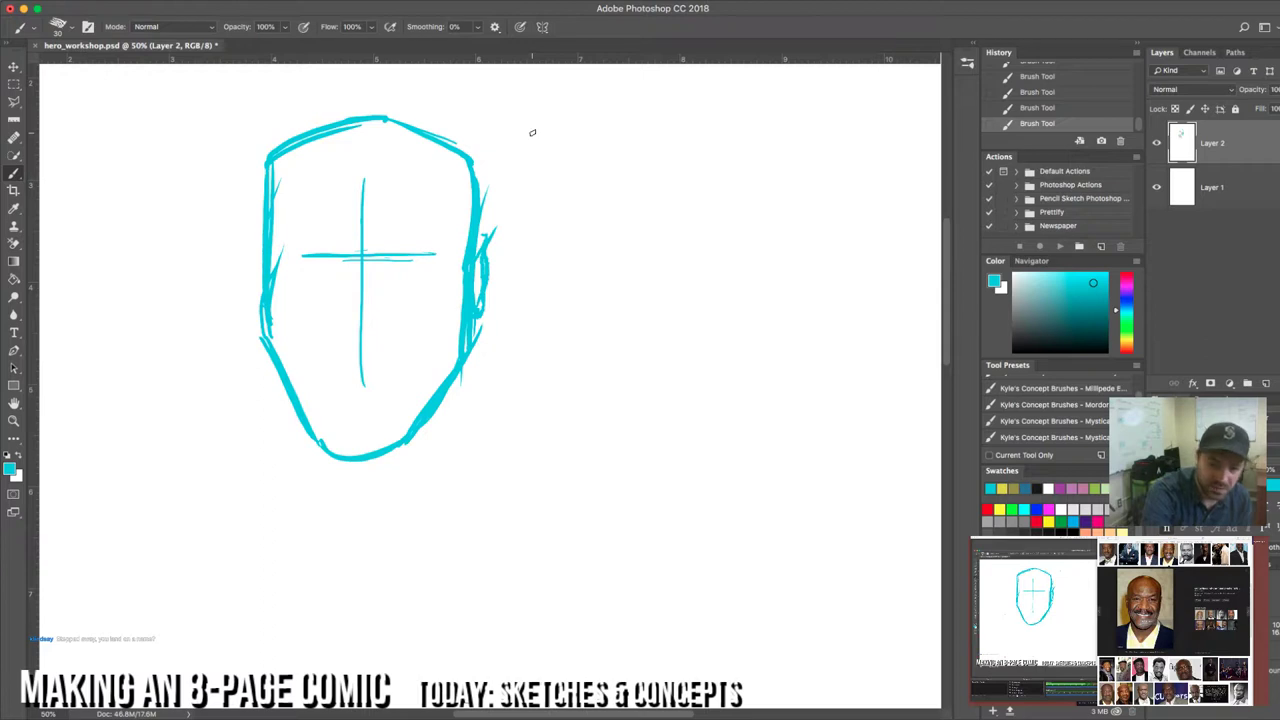
mouse_move(260, 258)
left_mouse_down()
mouse_move(250, 242)
mouse_move(258, 328)
left_mouse_up()
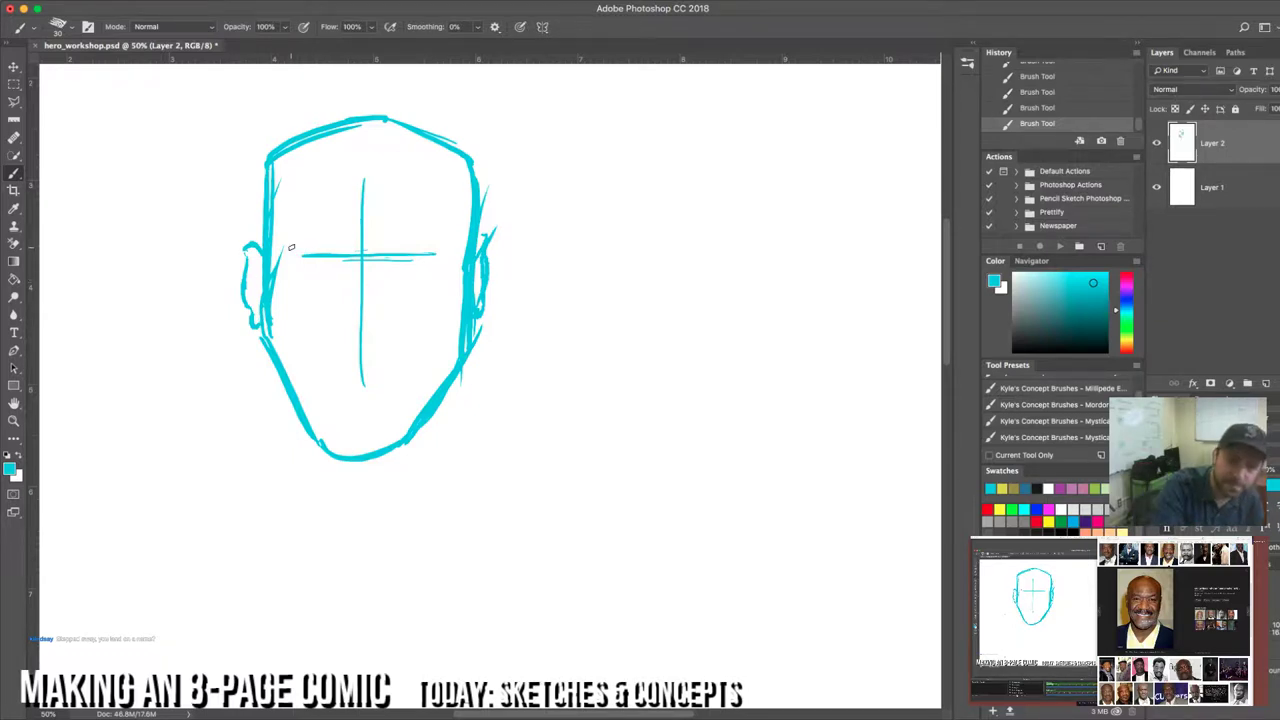
left_click_drag(291, 247, 445, 241)
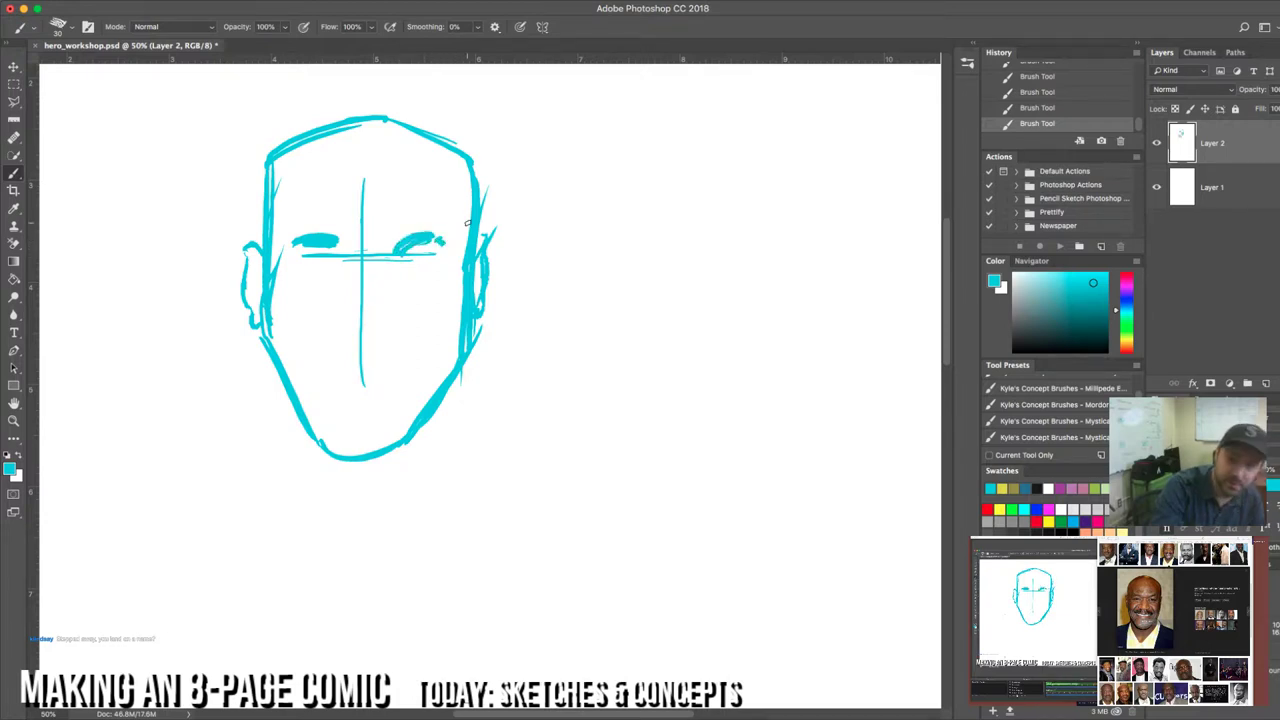
Step: Extend and thicken both eyebrows, and sketch narrow eyes just beneath the horizontal guideline
left_click_drag(340, 242, 285, 241)
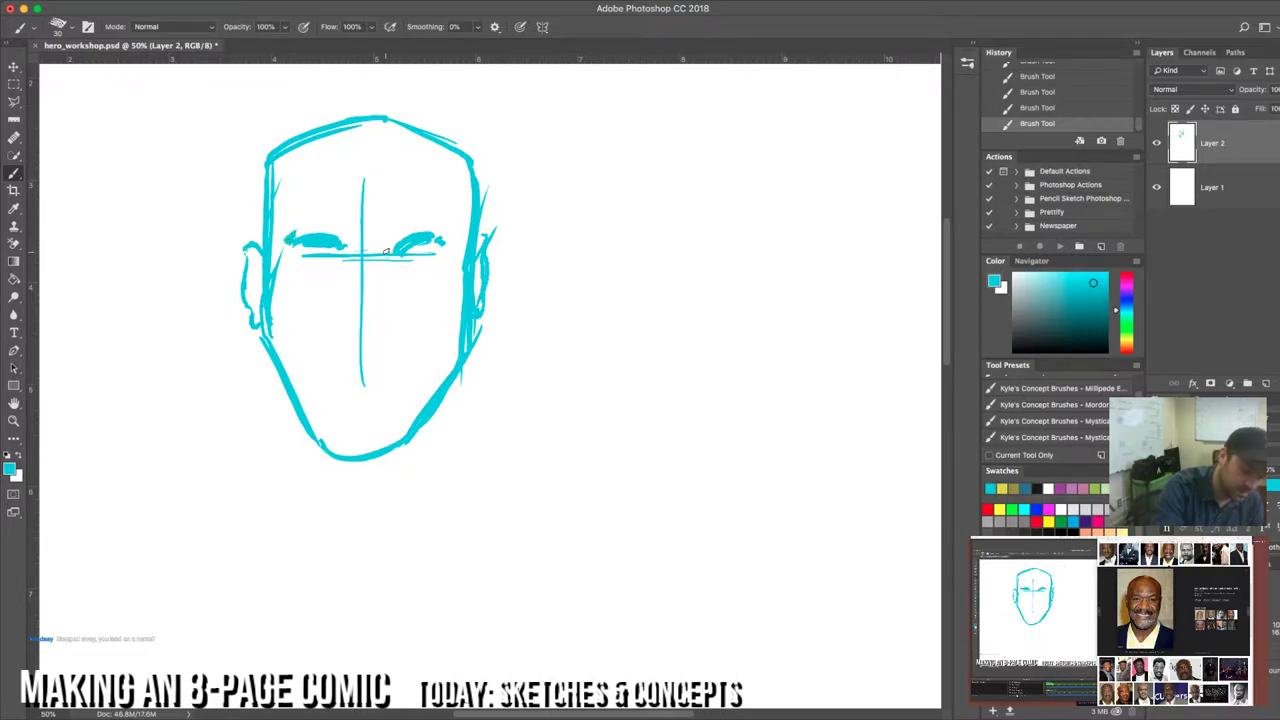
left_click_drag(385, 252, 428, 232)
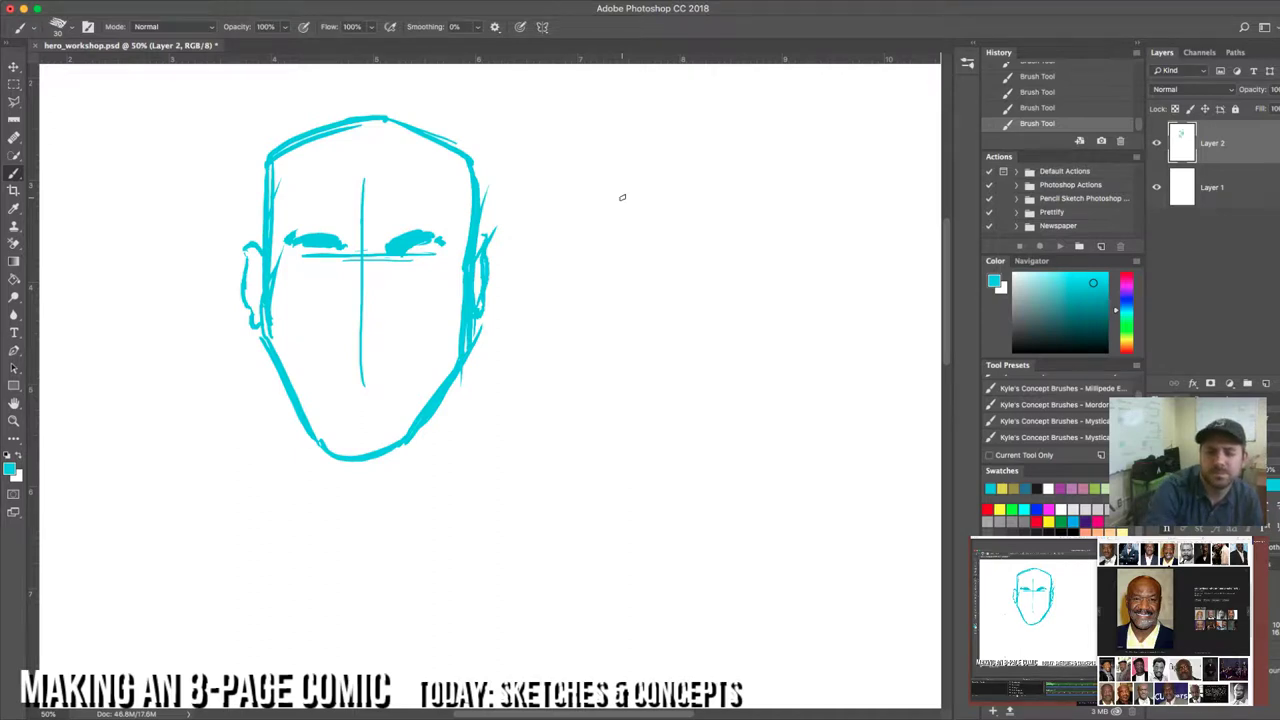
left_click_drag(300, 264, 432, 267)
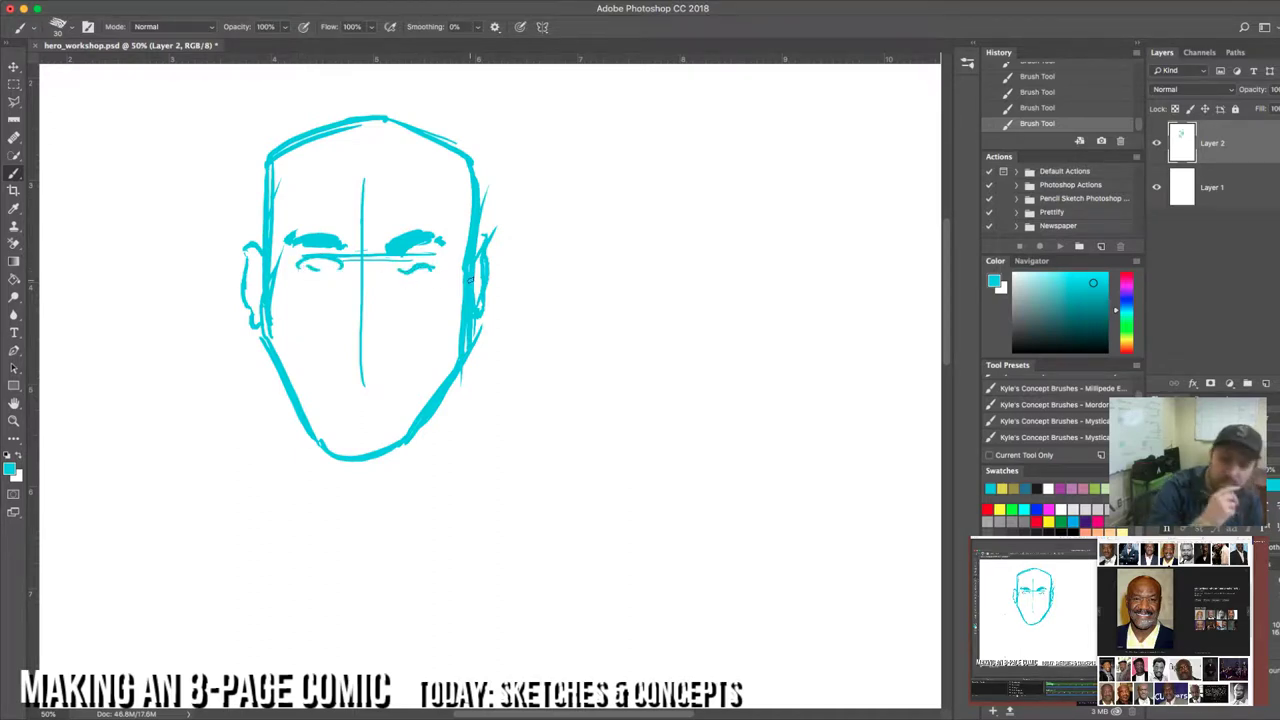
Step: Sketch the nose's sides and base around the center line, and add cheek and mouth creases on the left side of the face
mouse_move(346, 264)
left_mouse_down()
mouse_move(331, 342)
mouse_move(392, 342)
left_mouse_up()
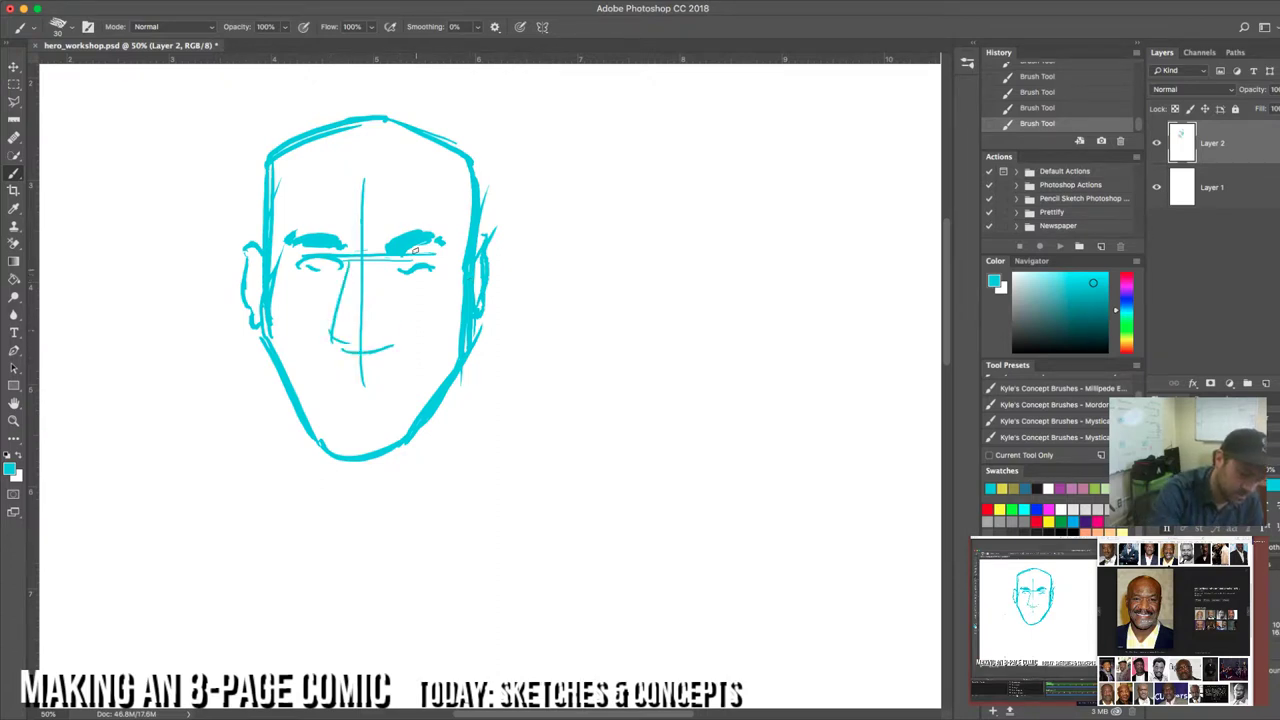
left_click_drag(391, 287, 401, 342)
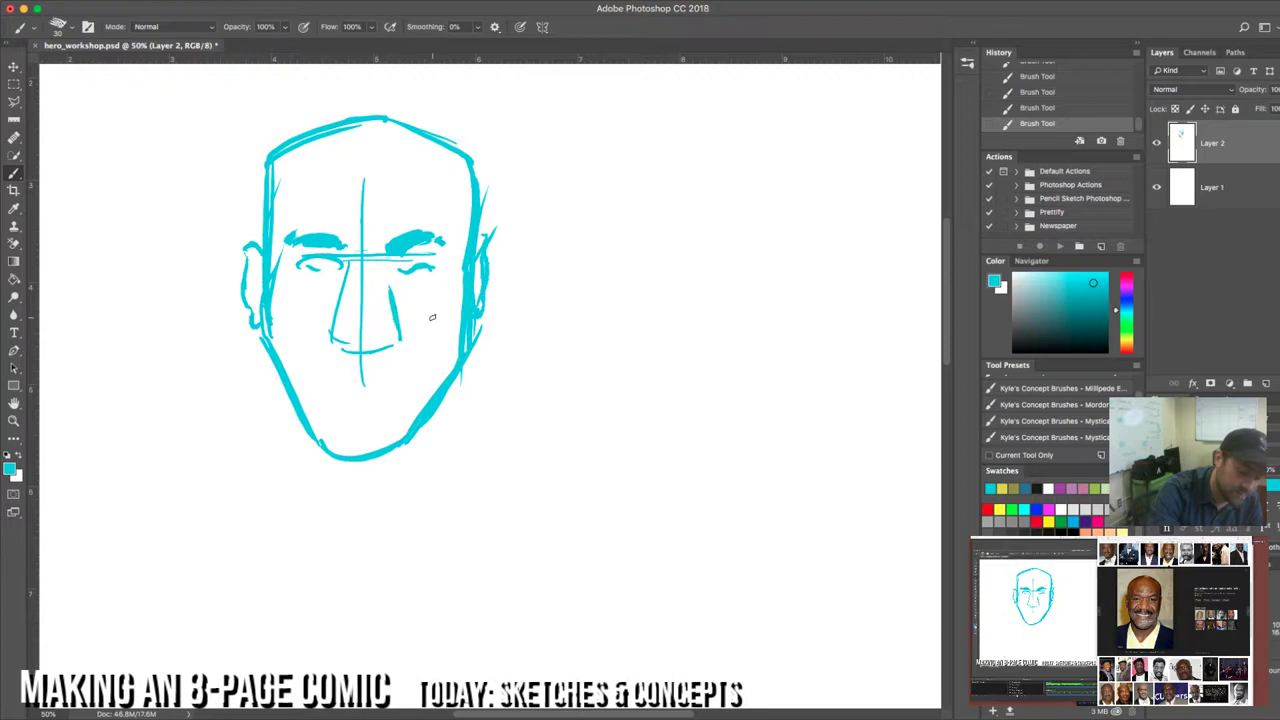
left_click_drag(309, 368, 321, 370)
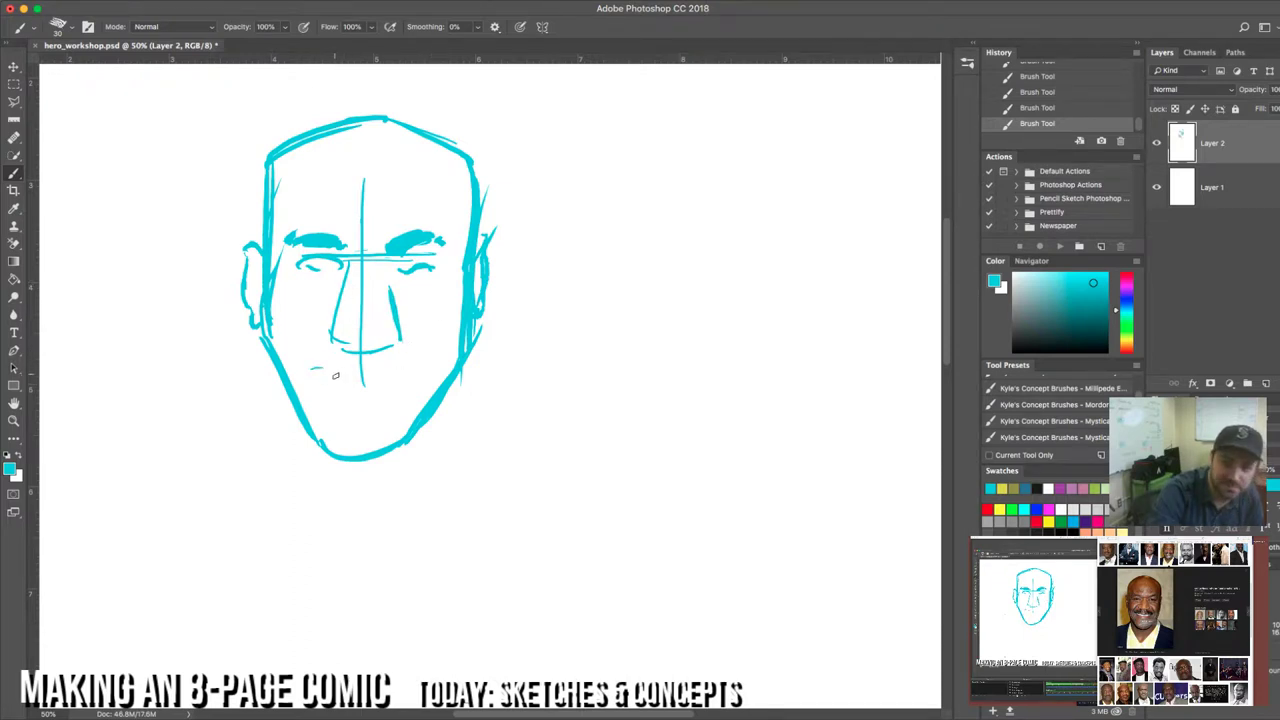
mouse_move(324, 318)
left_mouse_down()
mouse_move(298, 347)
mouse_move(323, 330)
left_mouse_up()
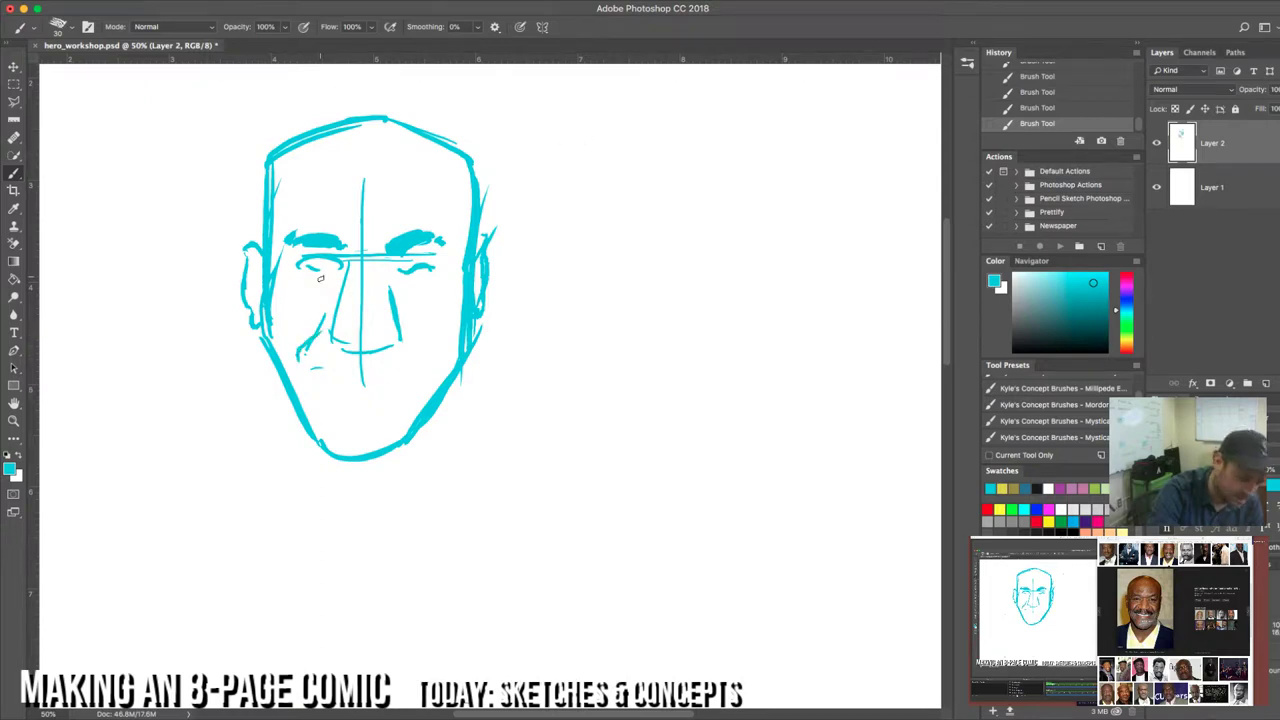
left_click_drag(320, 281, 283, 301)
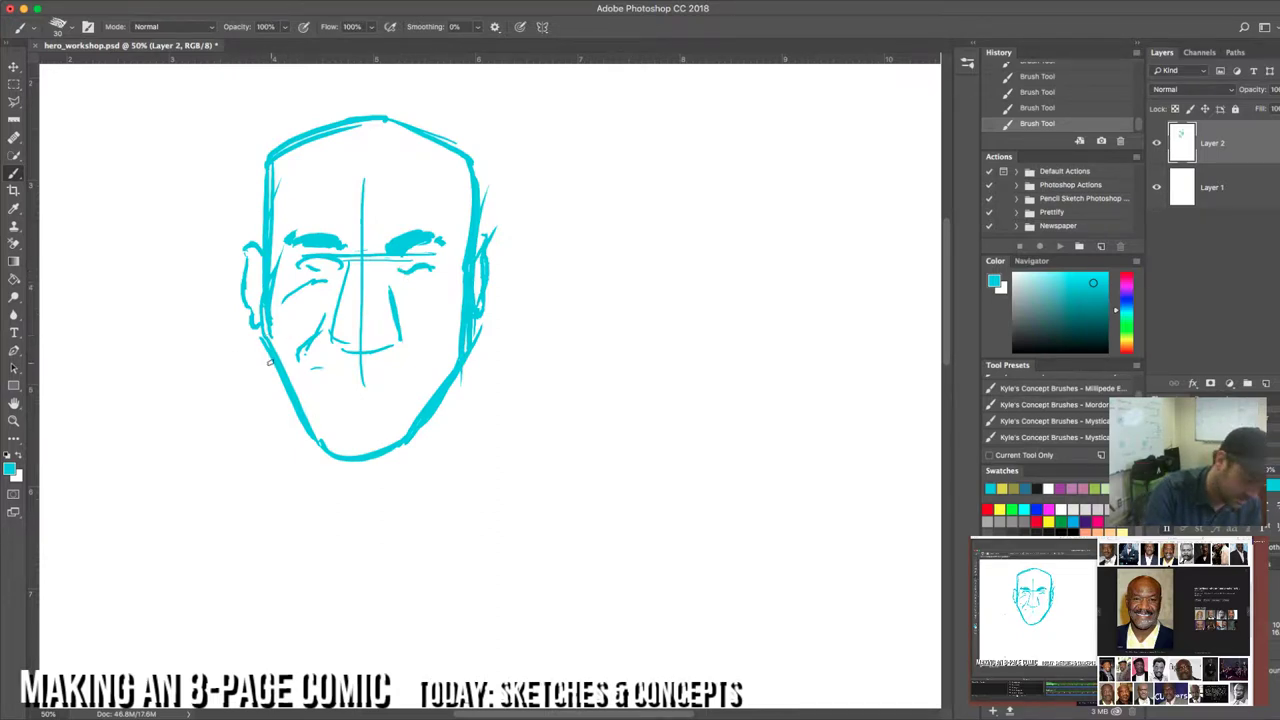
Step: Draw both sides of the neck below the jaw and slope curved lines outward into the shoulders
left_click_drag(270, 356, 288, 456)
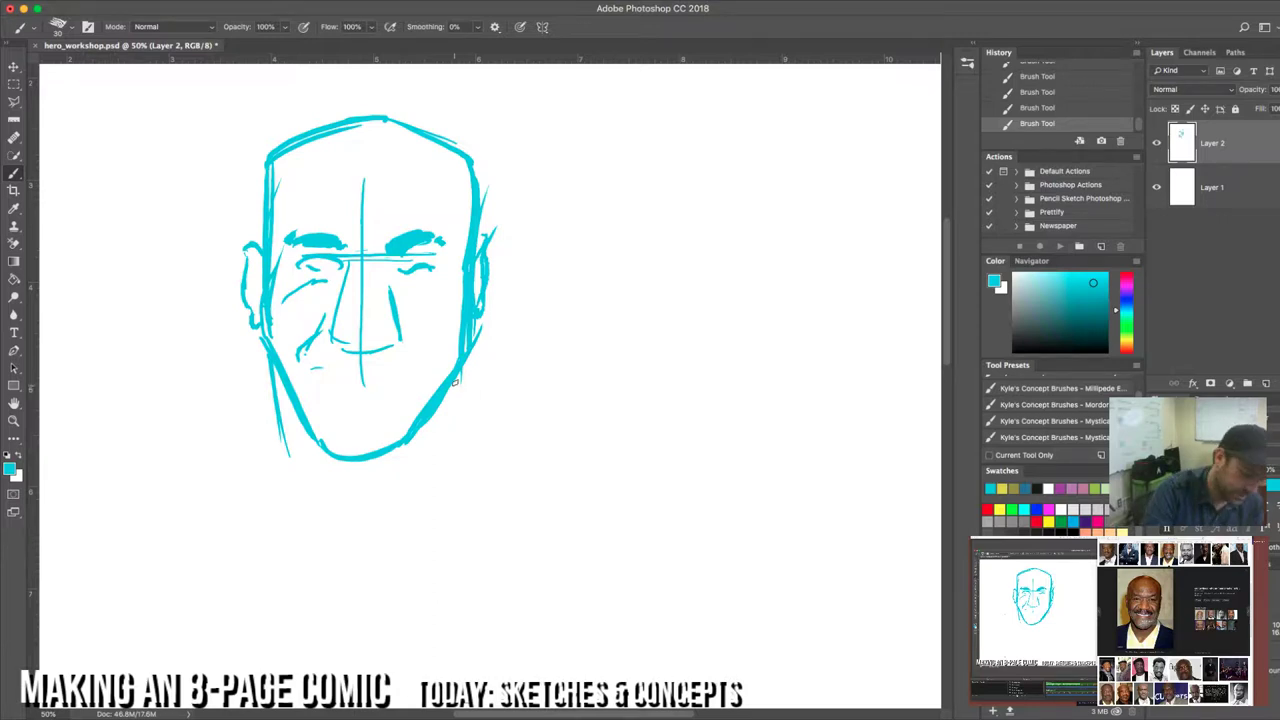
left_click_drag(463, 366, 467, 440)
left_click_drag(462, 368, 472, 445)
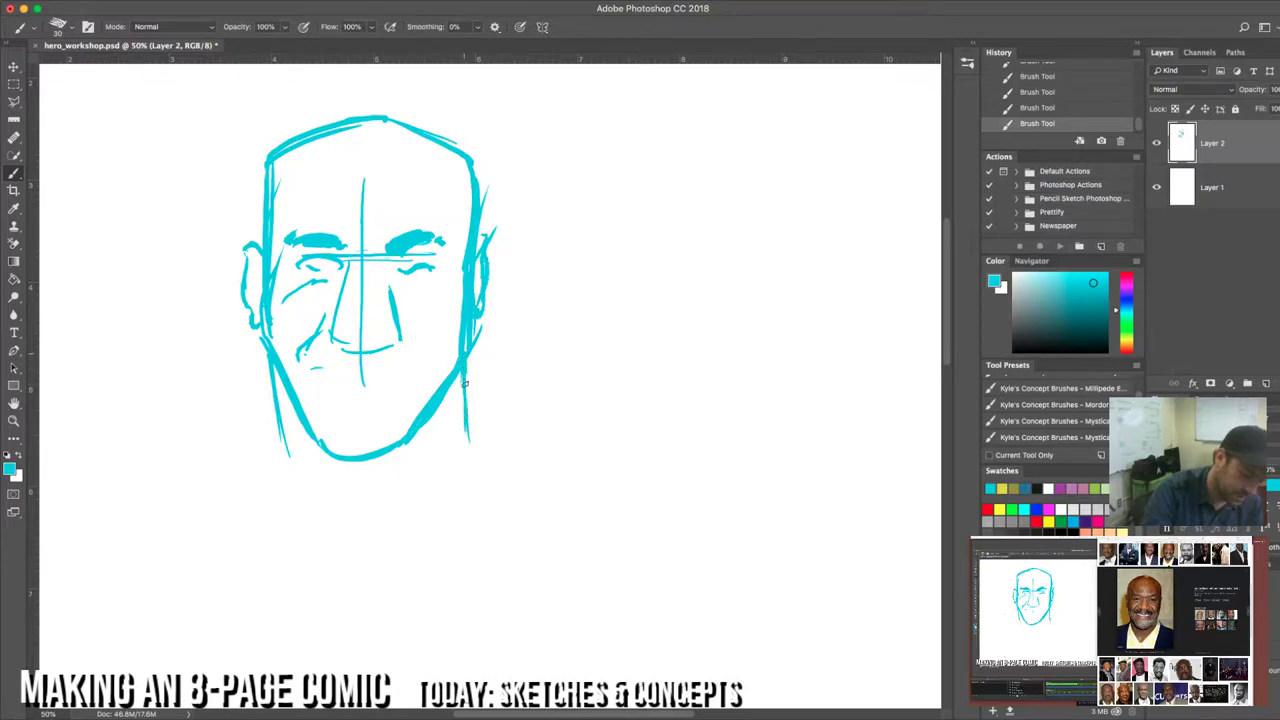
left_click_drag(463, 372, 511, 453)
left_click_drag(271, 372, 214, 464)
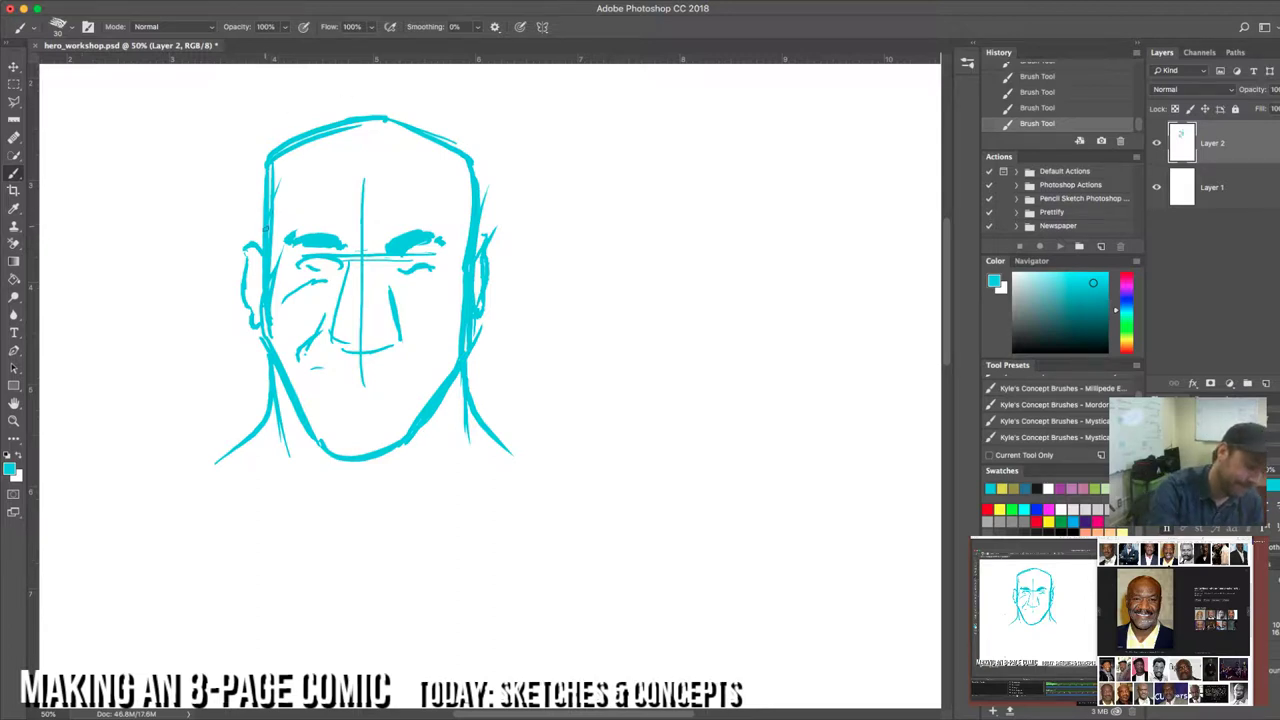
Step: Try a rounder crown over the angular one, and erase the whole upper head outline down to the ears
mouse_move(294, 136)
left_mouse_down()
mouse_move(358, 114)
mouse_move(334, 114)
mouse_move(458, 150)
left_mouse_up()
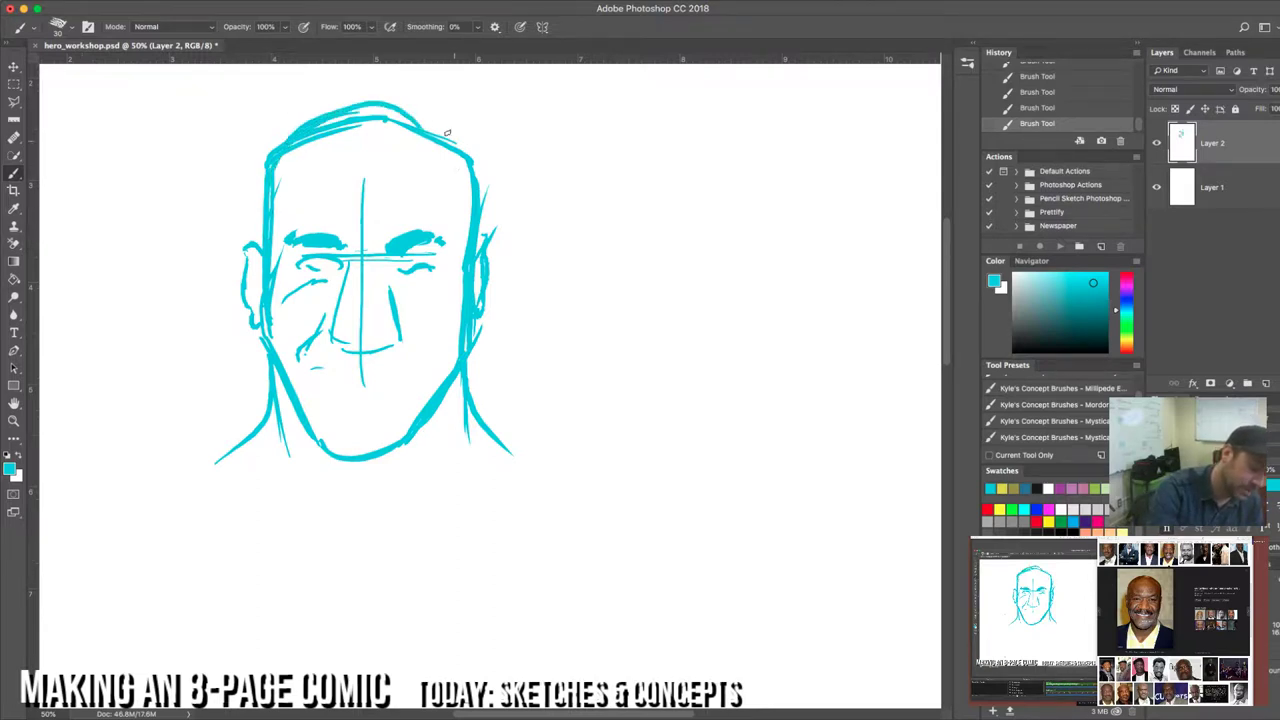
left_click_drag(386, 104, 466, 150)
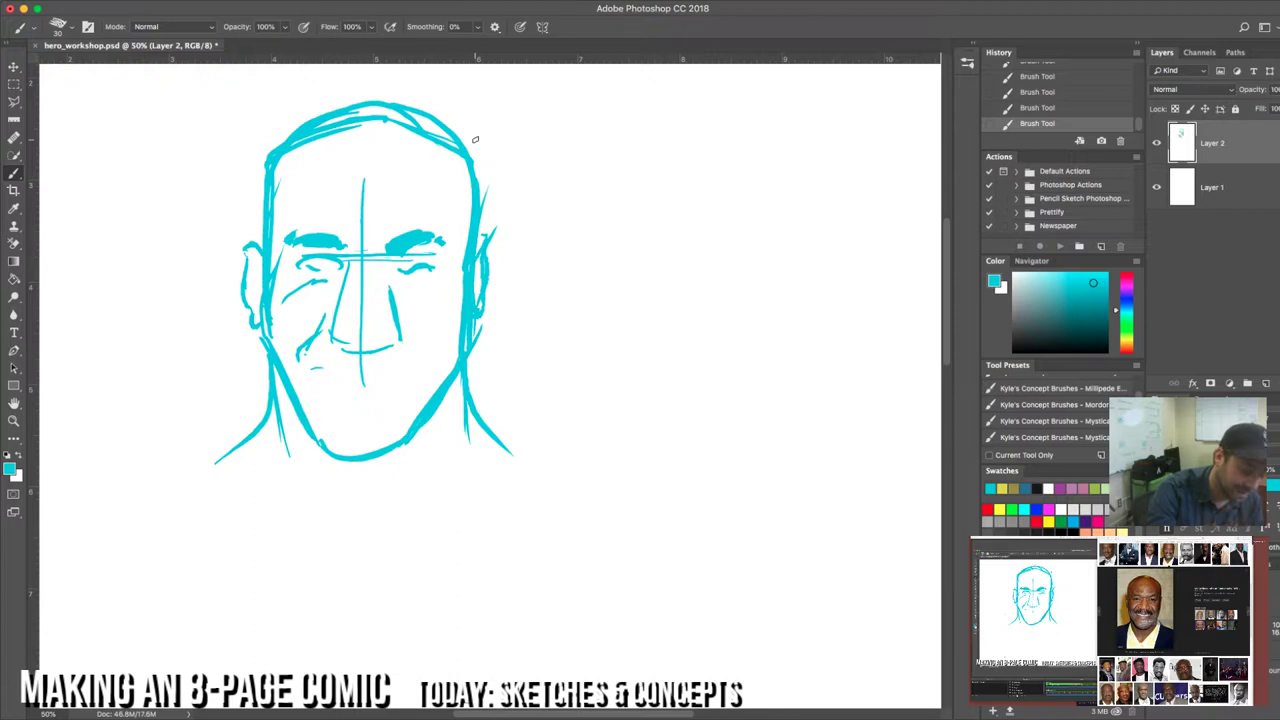
key("e")
mouse_move(277, 171)
left_mouse_down()
mouse_move(264, 220)
mouse_move(317, 144)
mouse_move(281, 157)
mouse_move(460, 168)
mouse_move(470, 197)
mouse_move(502, 134)
left_mouse_up()
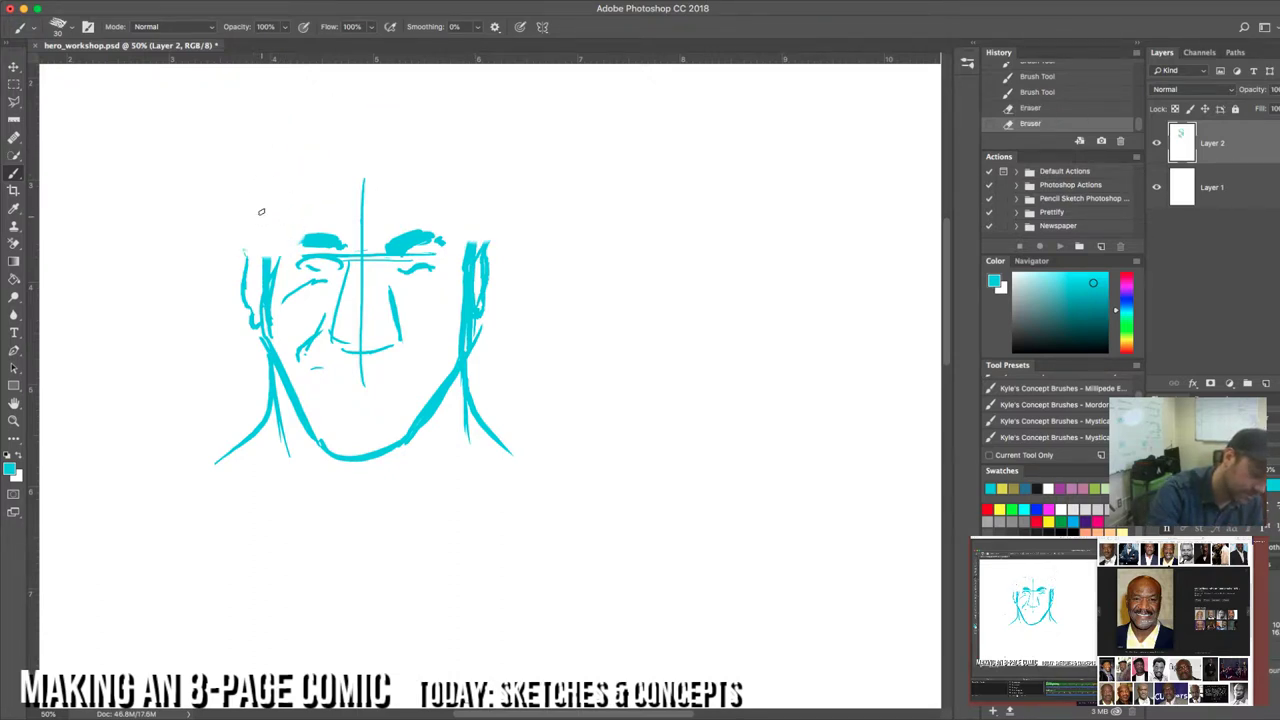
Step: Redraw the top of the head as a smooth rounded dome joining both sides, and reinforce the left eye's upper line
mouse_move(262, 212)
left_mouse_down()
mouse_move(265, 262)
mouse_move(260, 170)
left_mouse_up()
left_click_drag(258, 246, 296, 120)
mouse_move(266, 172)
left_mouse_down()
mouse_move(336, 112)
mouse_move(398, 102)
mouse_move(432, 122)
mouse_move(458, 188)
left_mouse_up()
left_click_drag(418, 108, 470, 210)
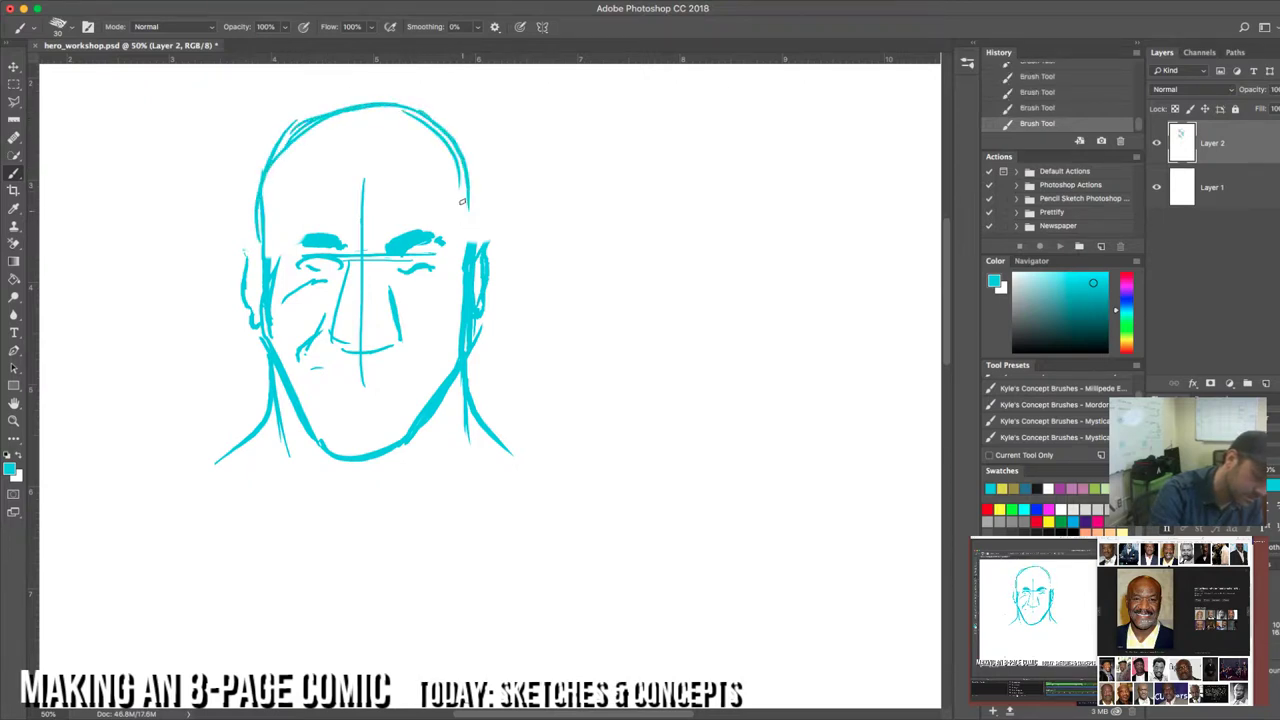
left_click_drag(440, 127, 470, 244)
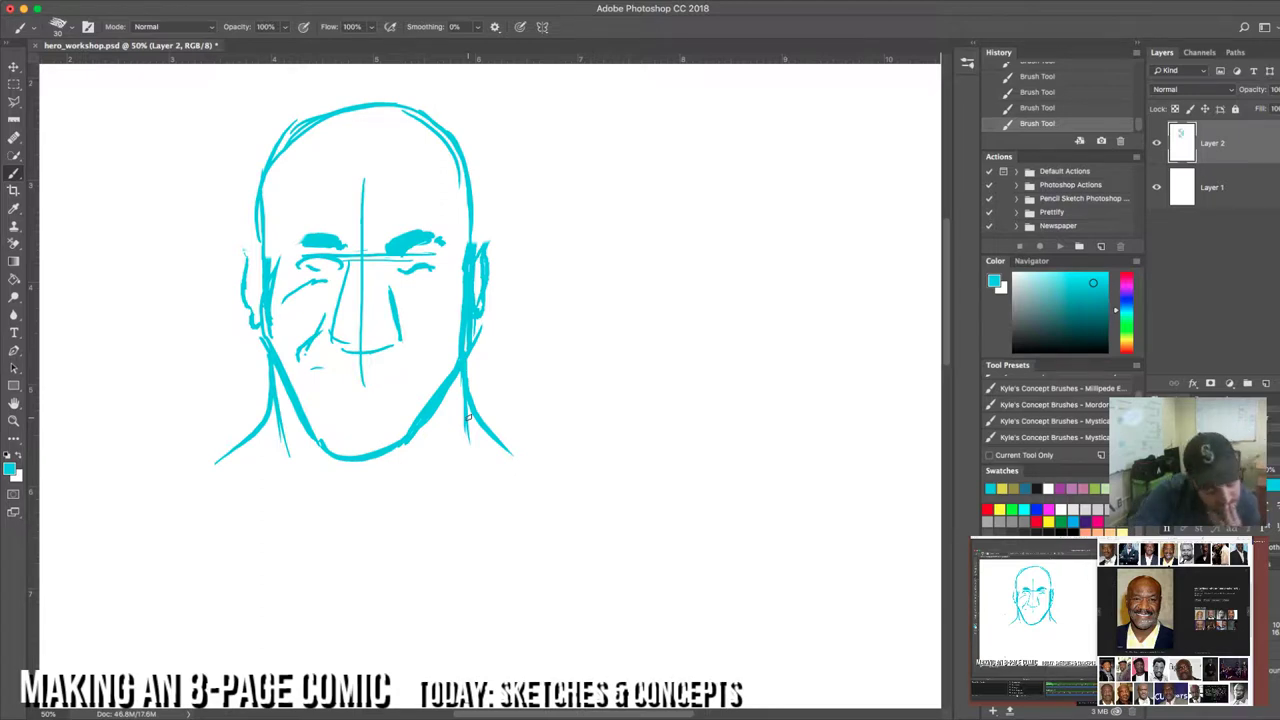
left_click_drag(292, 264, 346, 263)
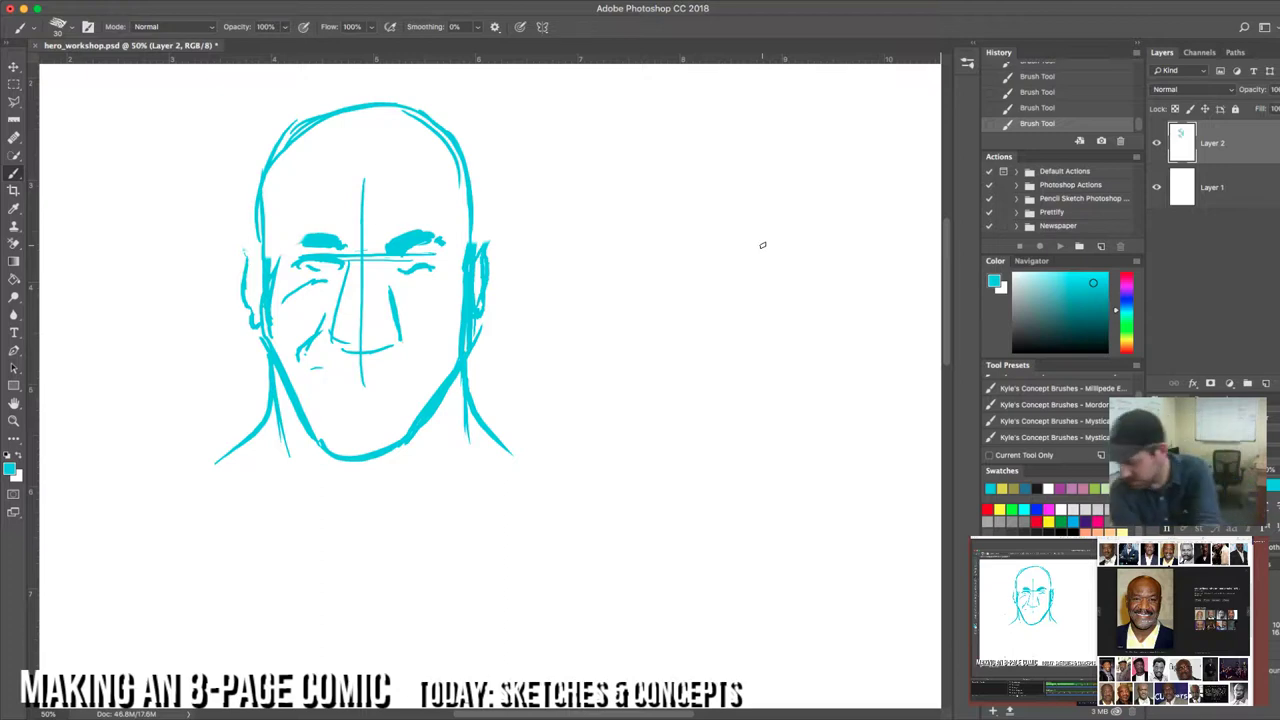
Step: Set up a black size 20 brush on a new layer, and fade the cyan sketch layer to about 12% opacity
key("bracketleft")
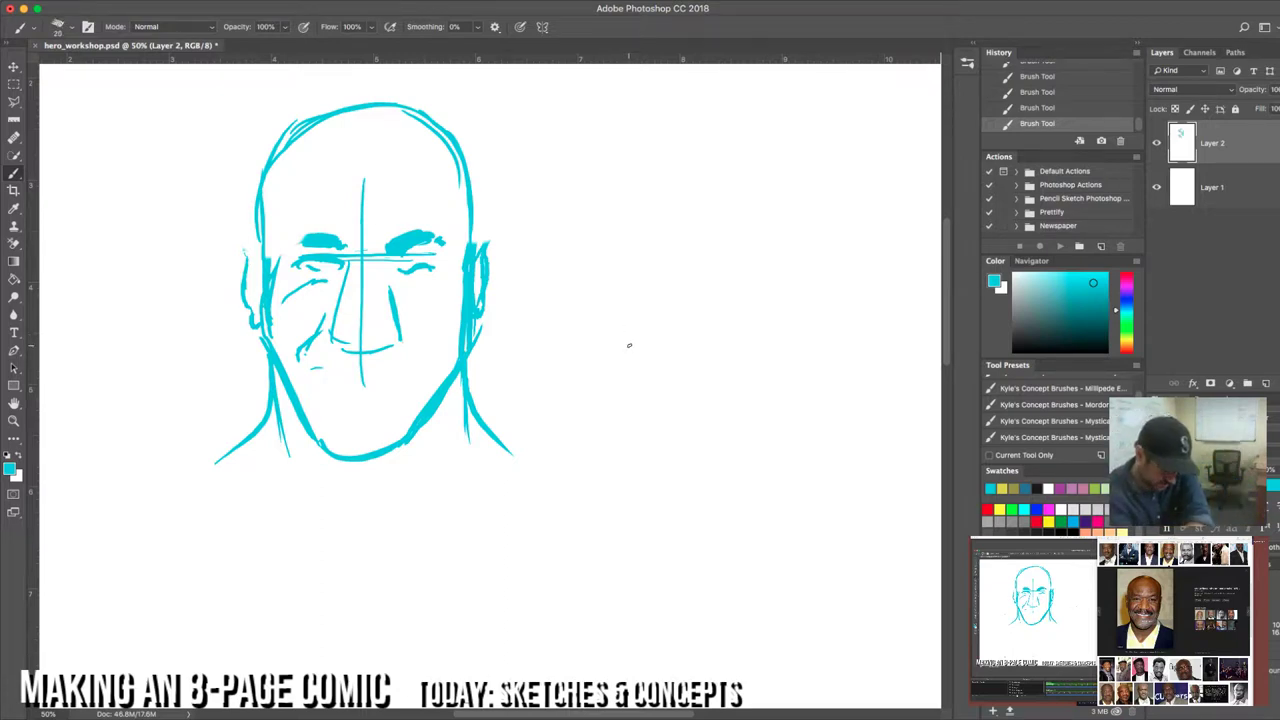
left_click(10, 454)
left_click(1264, 384)
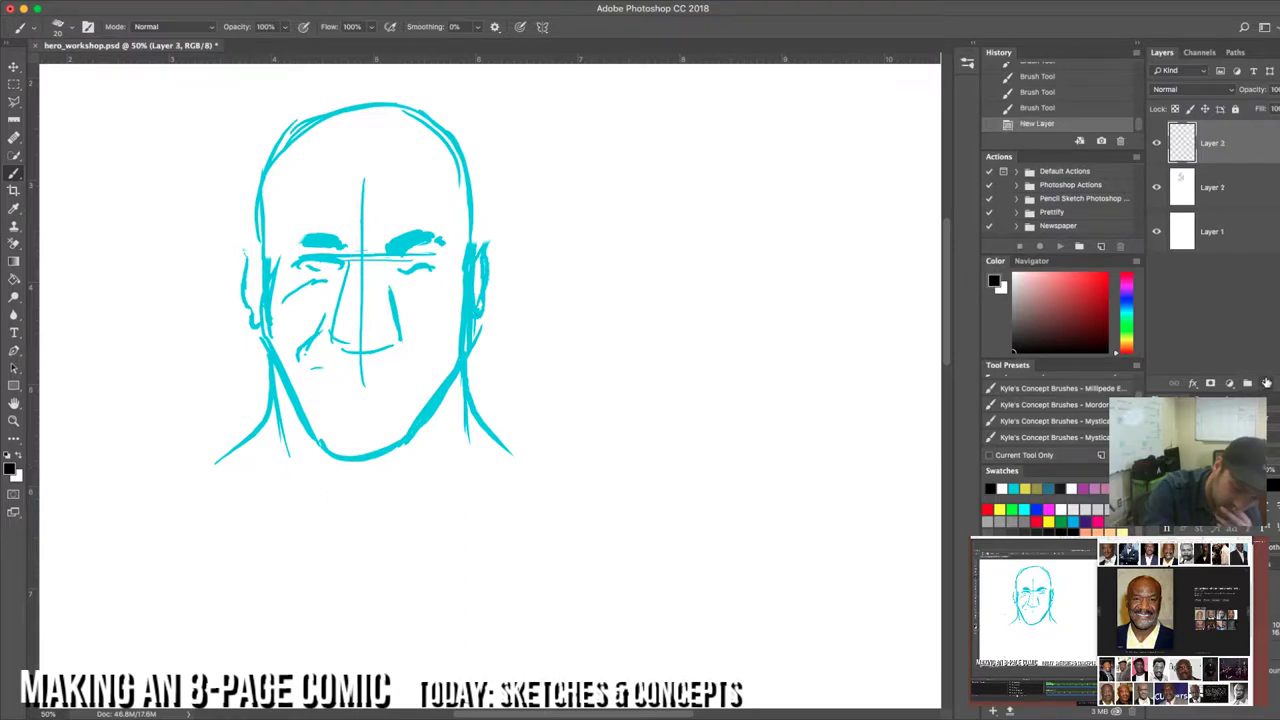
left_click(1276, 112)
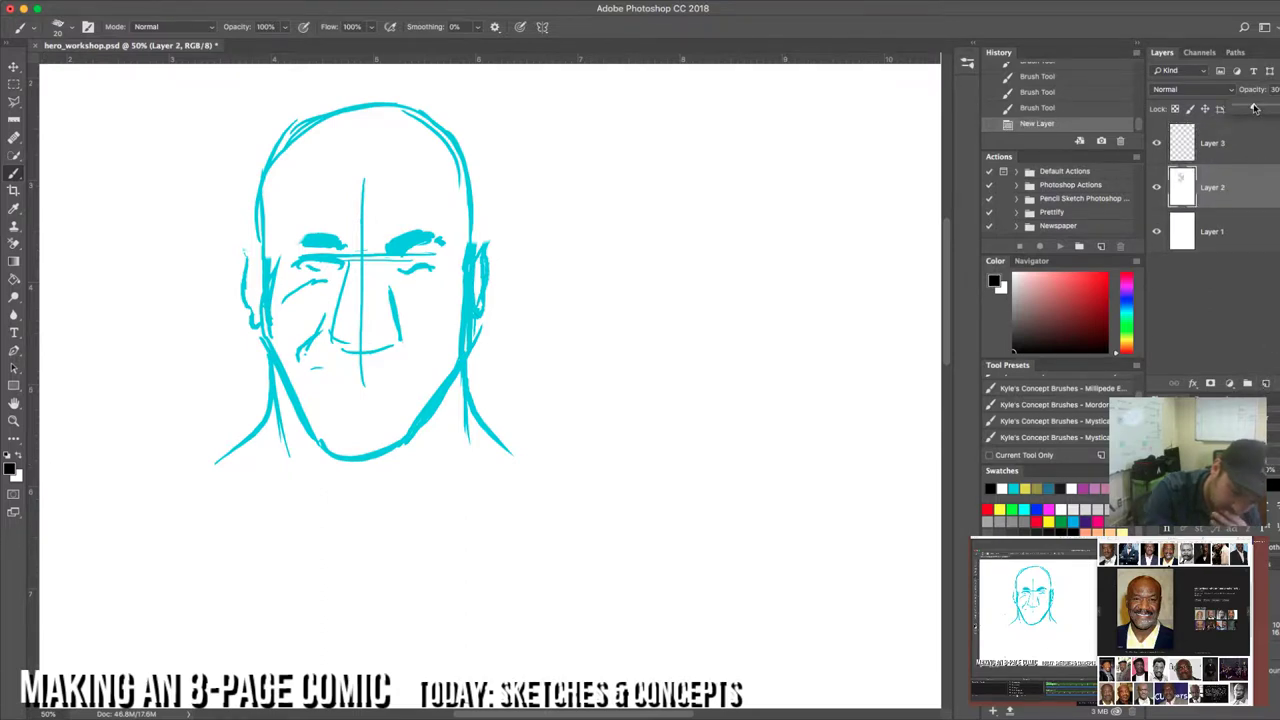
left_click_drag(1256, 108, 1248, 110)
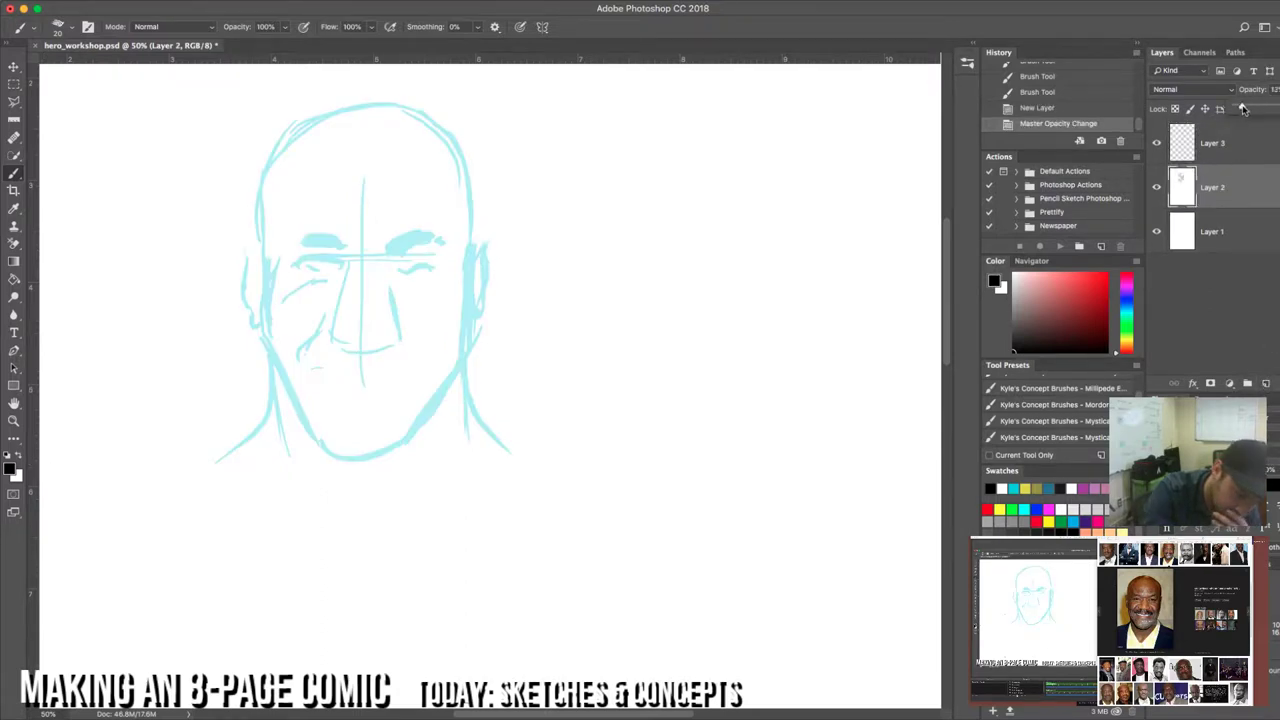
left_click(1248, 146)
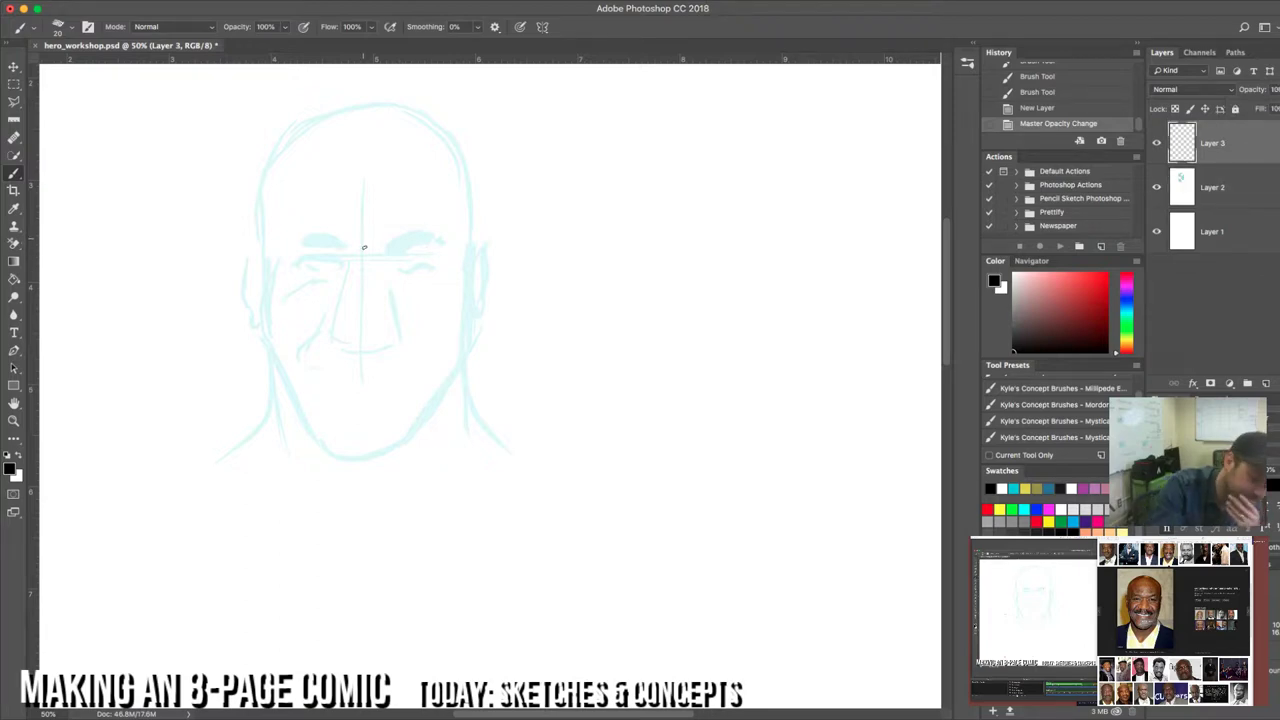
Step: Ink both thick, slanted eyebrows in black over the faded sketch, and join them with a curved crease across the nose bridge
mouse_move(389, 258)
left_mouse_down()
mouse_move(408, 233)
mouse_move(445, 241)
left_mouse_up()
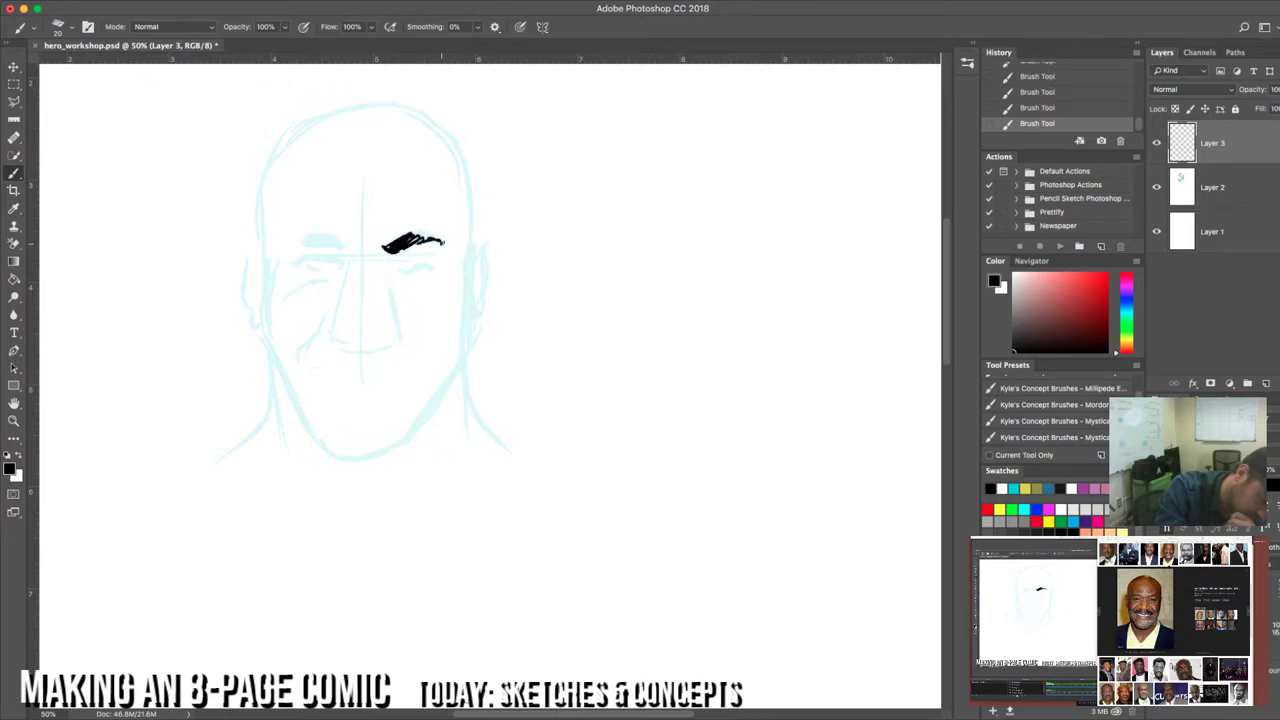
mouse_move(286, 246)
left_mouse_down()
mouse_move(322, 238)
mouse_move(350, 251)
left_mouse_up()
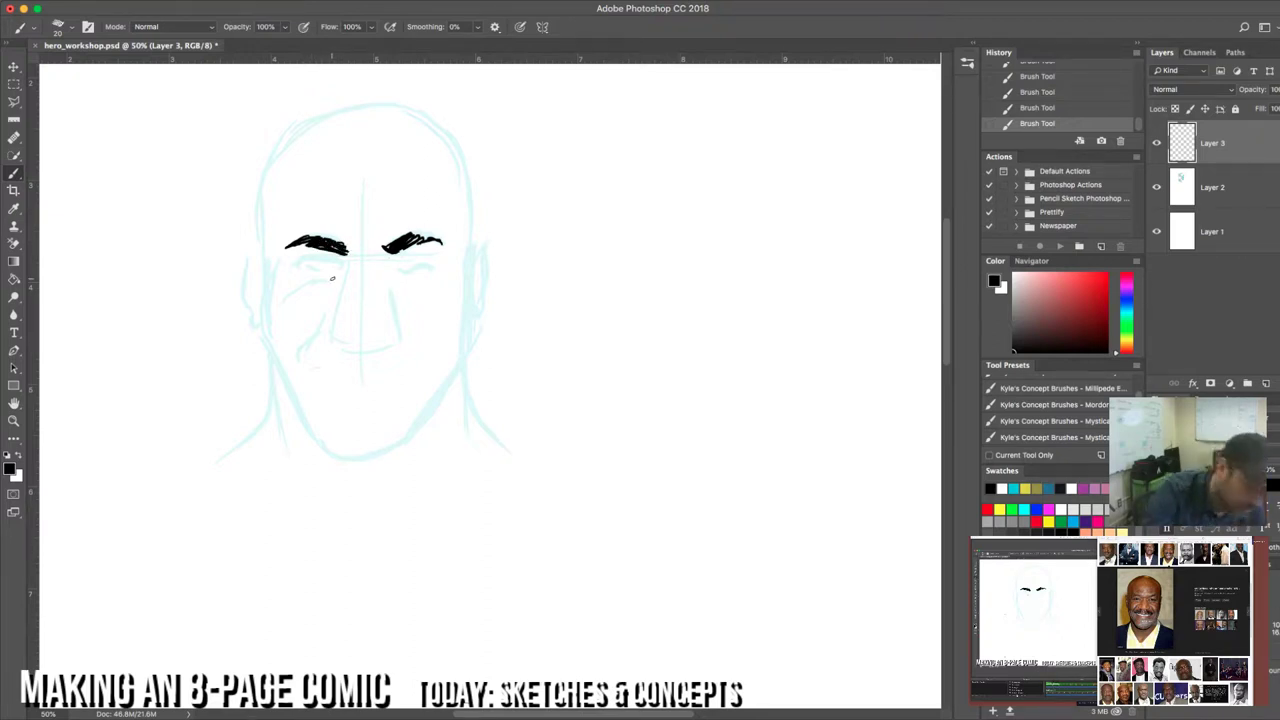
left_click_drag(334, 258, 397, 257)
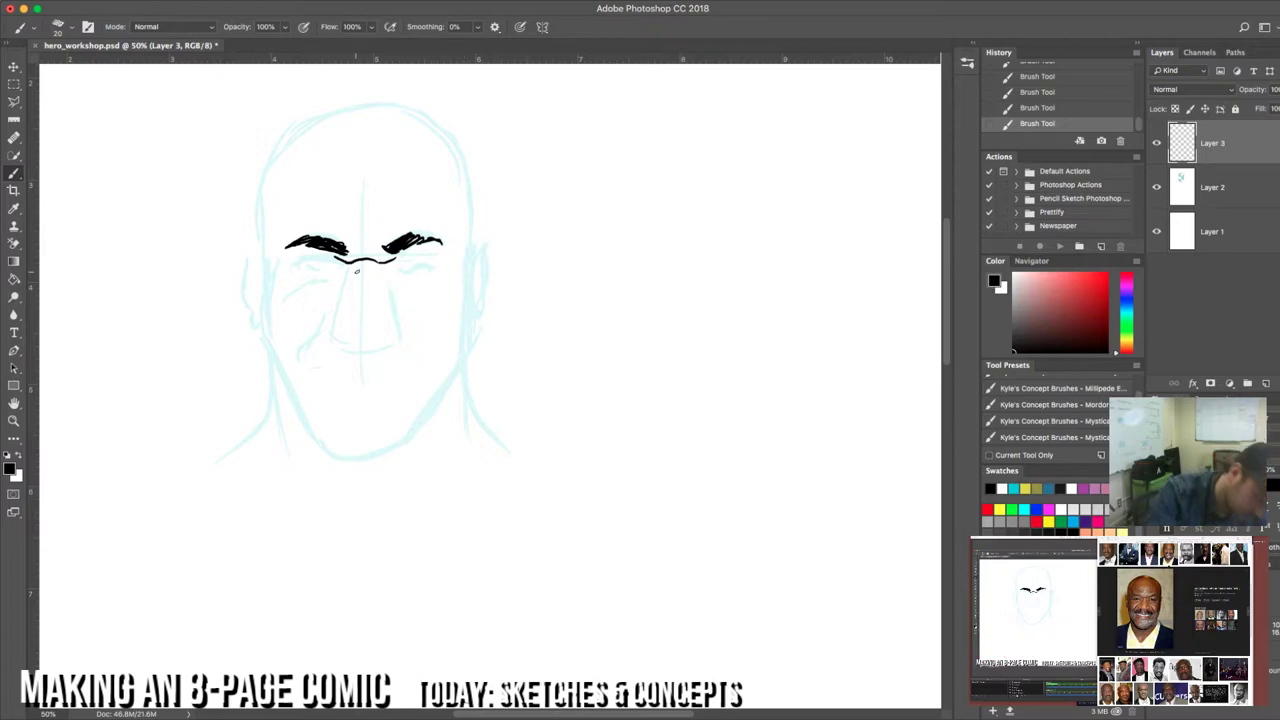
Step: Ink the nose in black with its rounded tip, both nostril wings and the bridge's side lines, redoing the left nostril's outer curve
left_click_drag(352, 268, 351, 339)
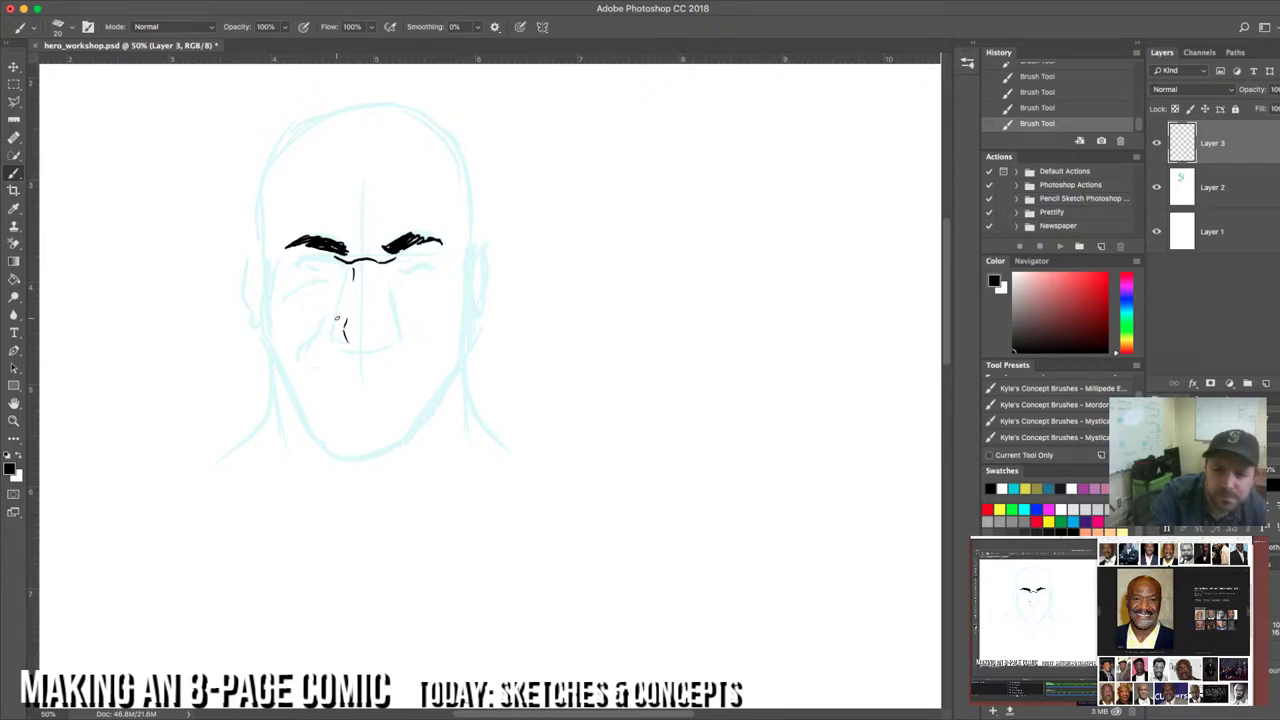
left_click_drag(329, 329, 330, 334)
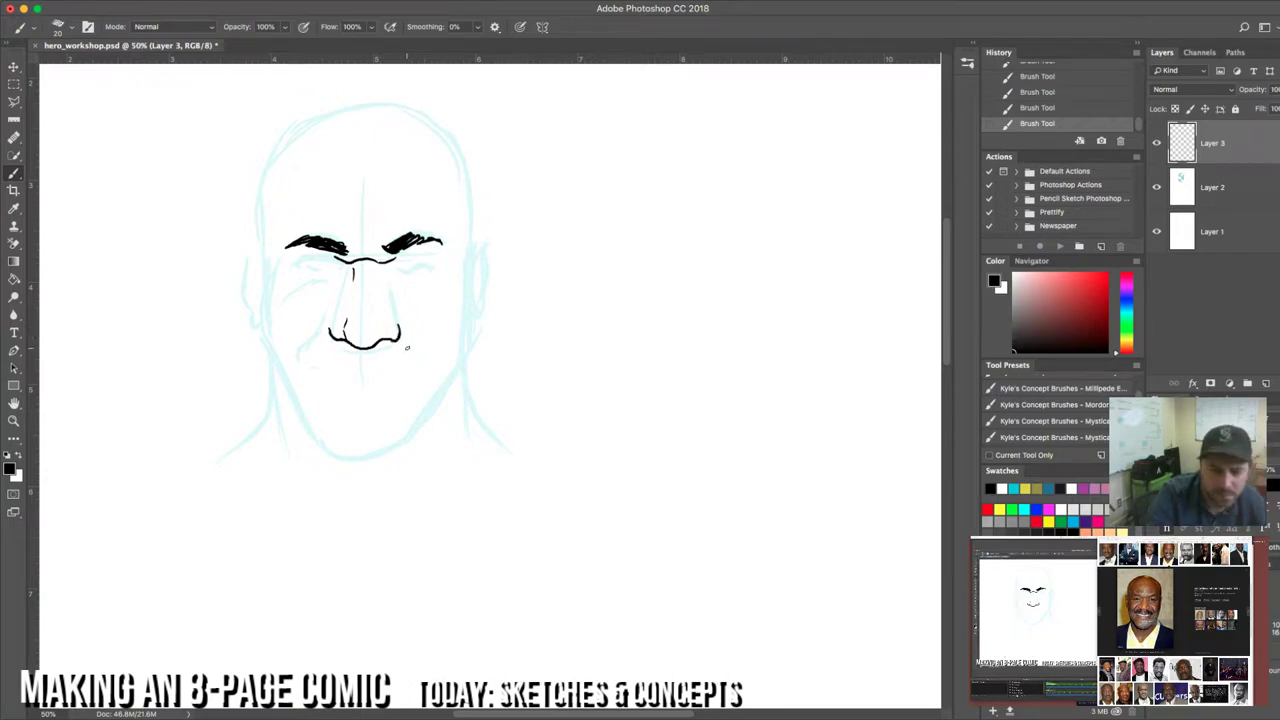
left_click_drag(390, 303, 400, 333)
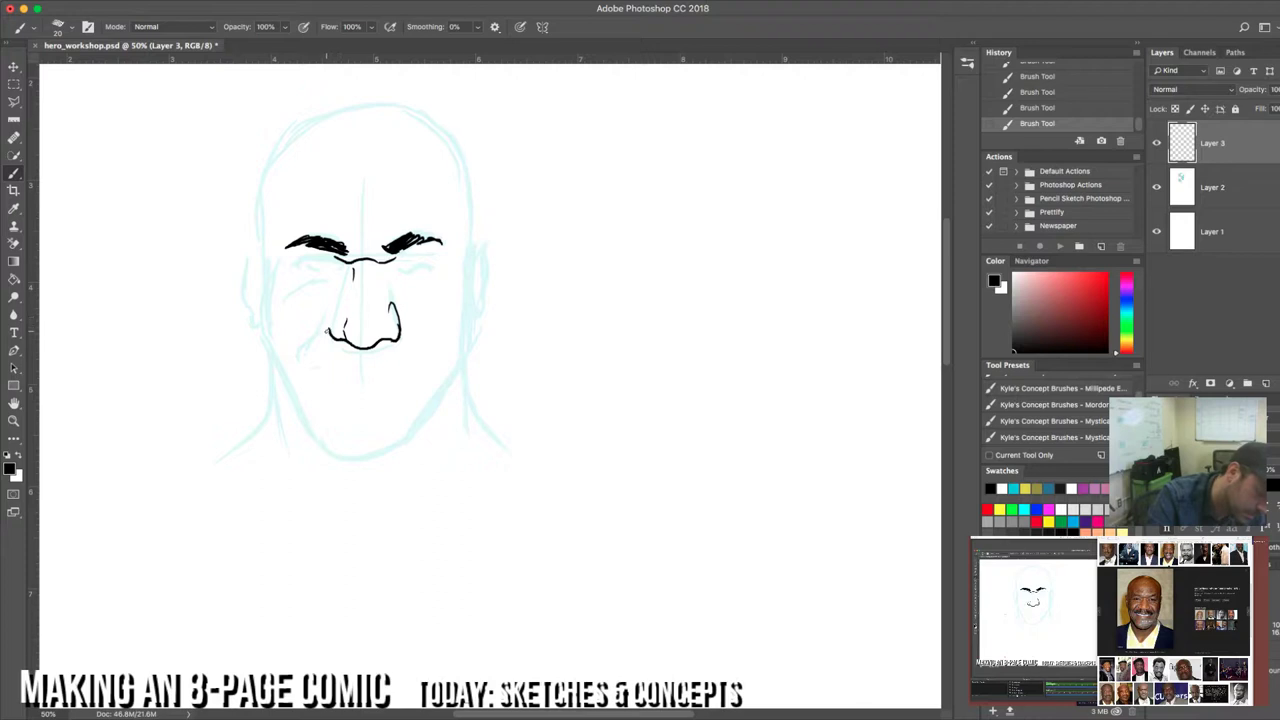
left_click_drag(340, 306, 331, 336)
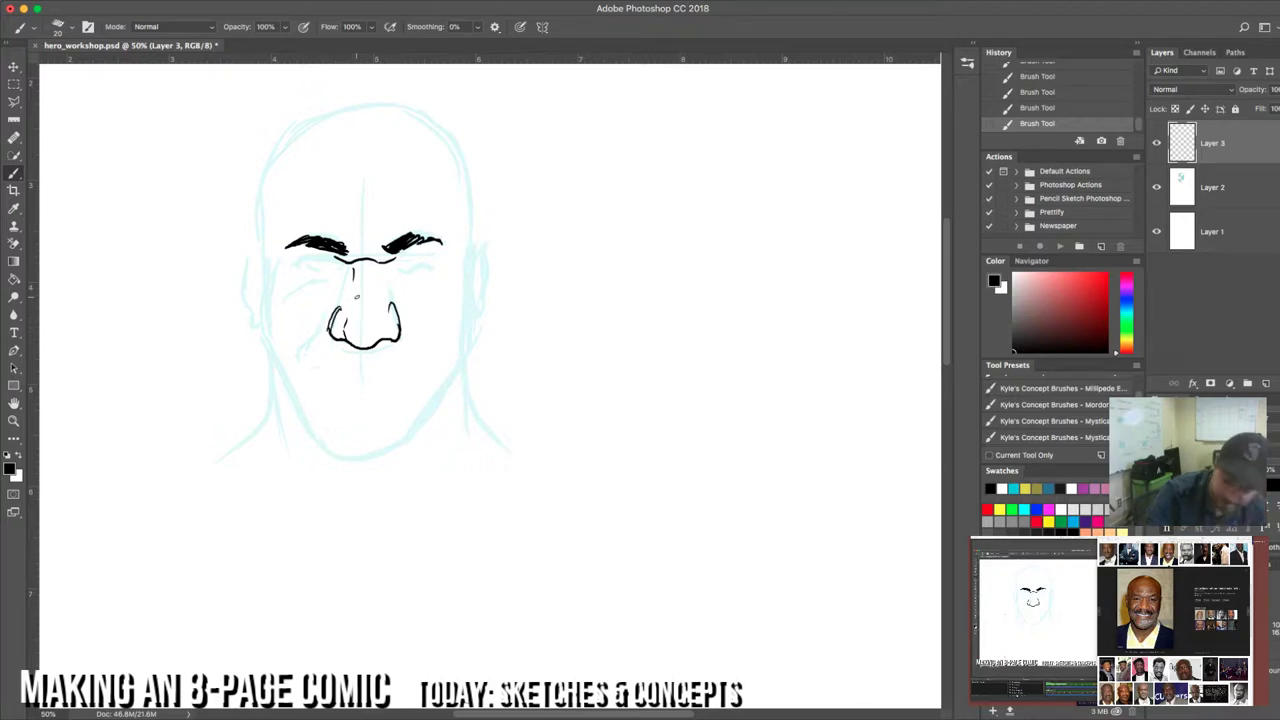
key("super+z")
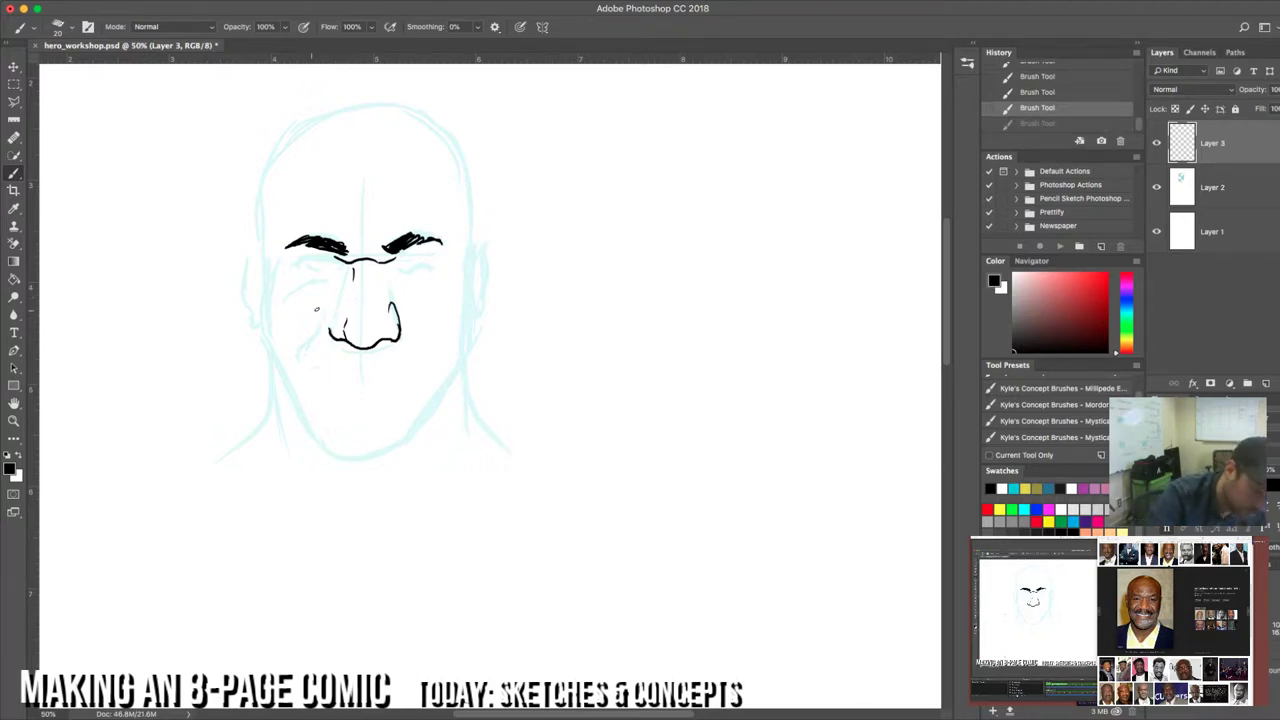
left_click_drag(337, 312, 328, 336)
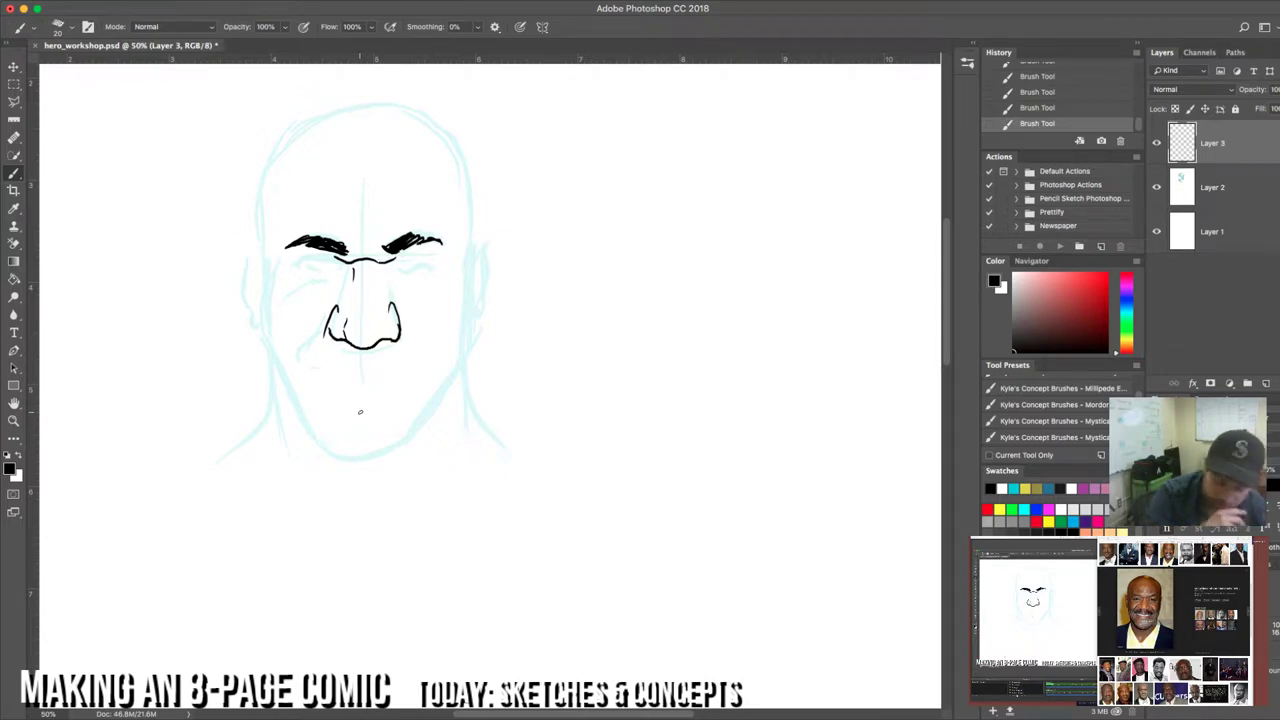
left_click_drag(390, 312, 382, 338)
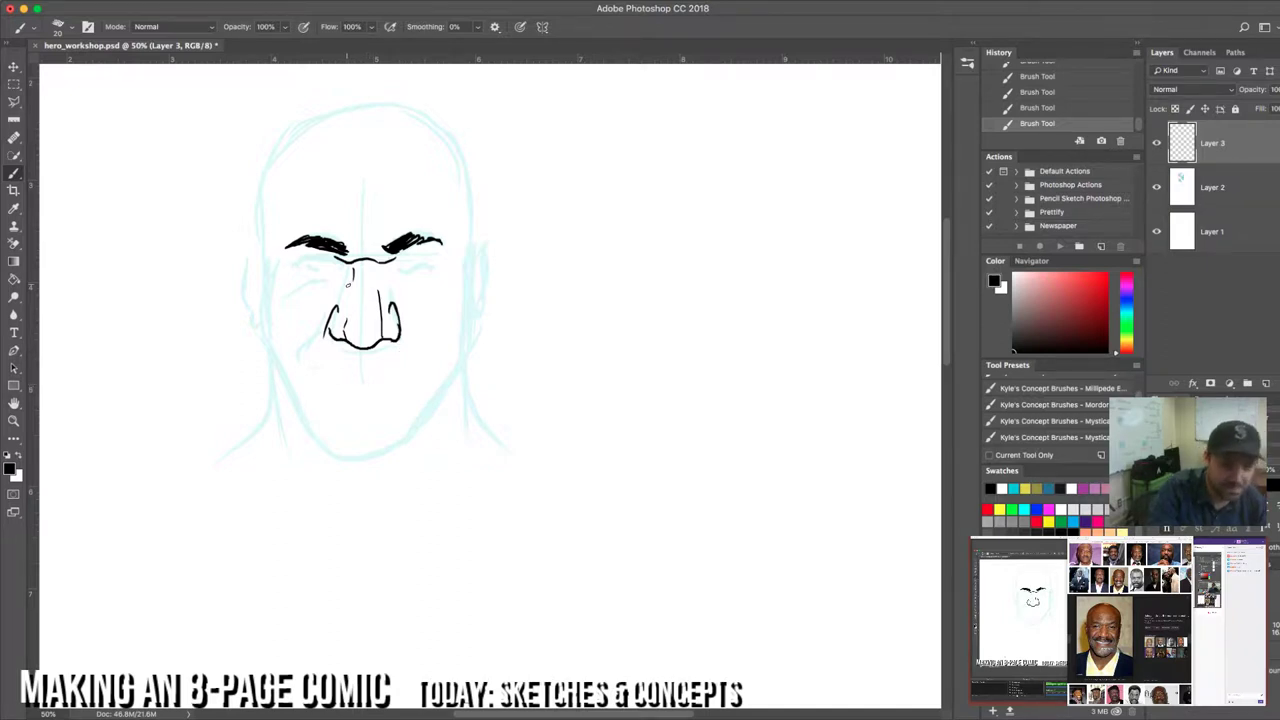
left_click_drag(346, 272, 338, 304)
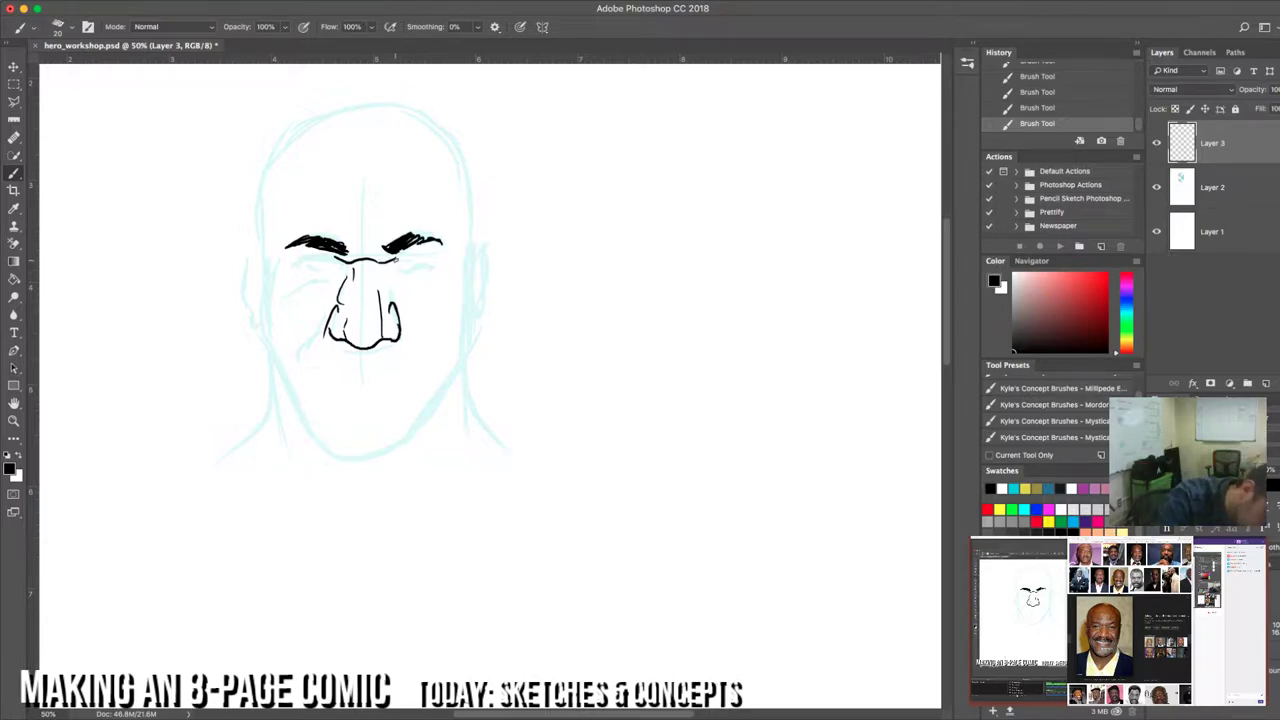
Step: Ink the narrowed eye under the right-hand eyebrow with upper and lower lids, a dark iris and a lower crease
mouse_move(395, 259)
left_mouse_down()
mouse_move(426, 257)
mouse_move(408, 269)
mouse_move(429, 272)
mouse_move(437, 261)
left_mouse_up()
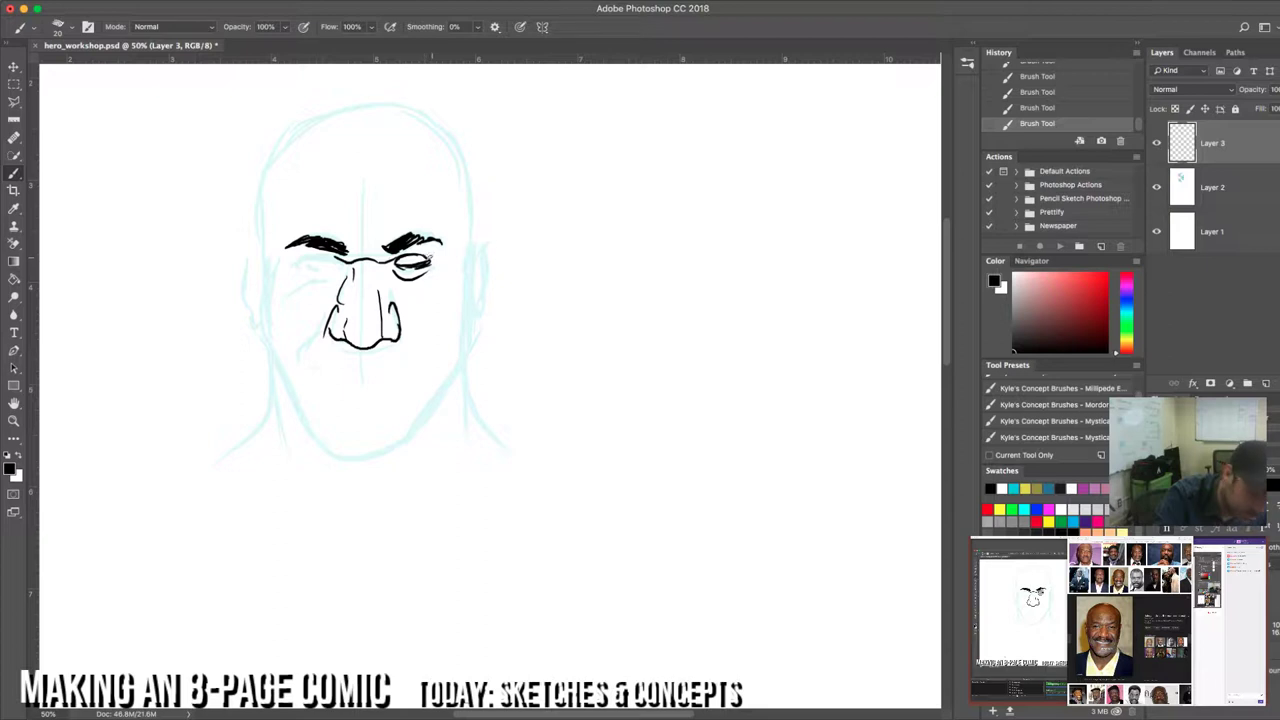
left_click_drag(401, 255, 433, 256)
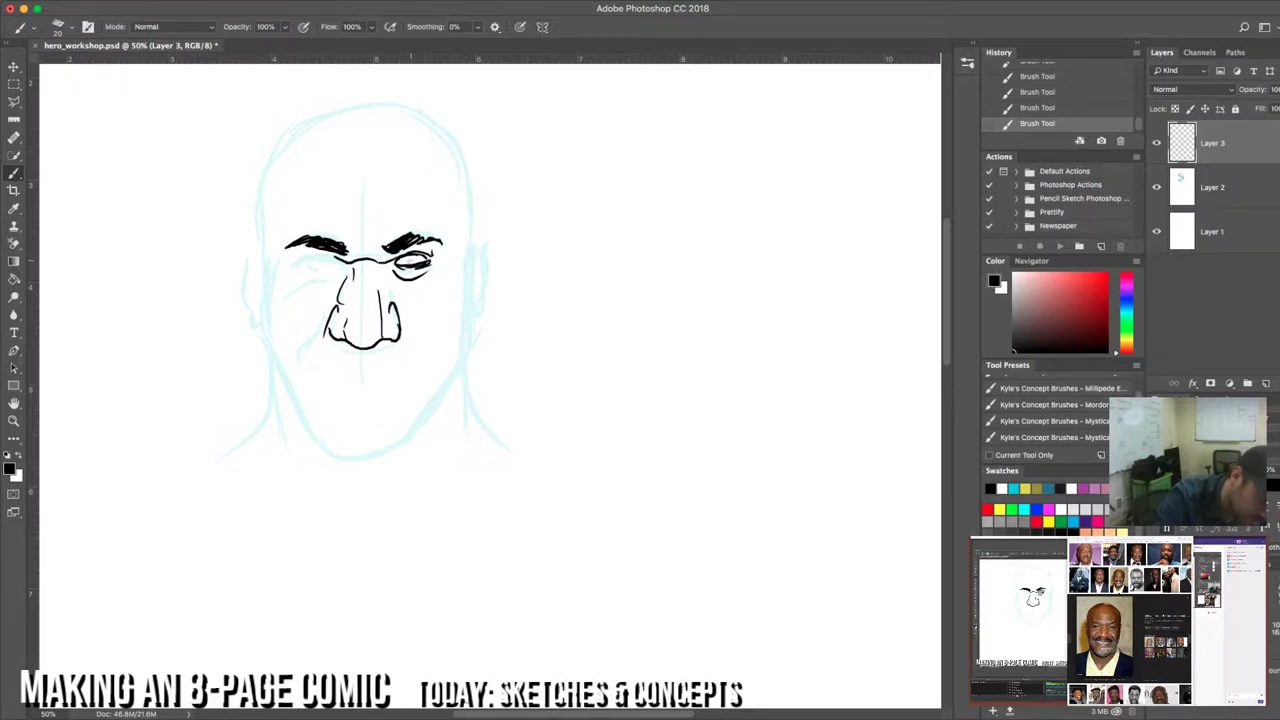
left_click_drag(405, 264, 428, 253)
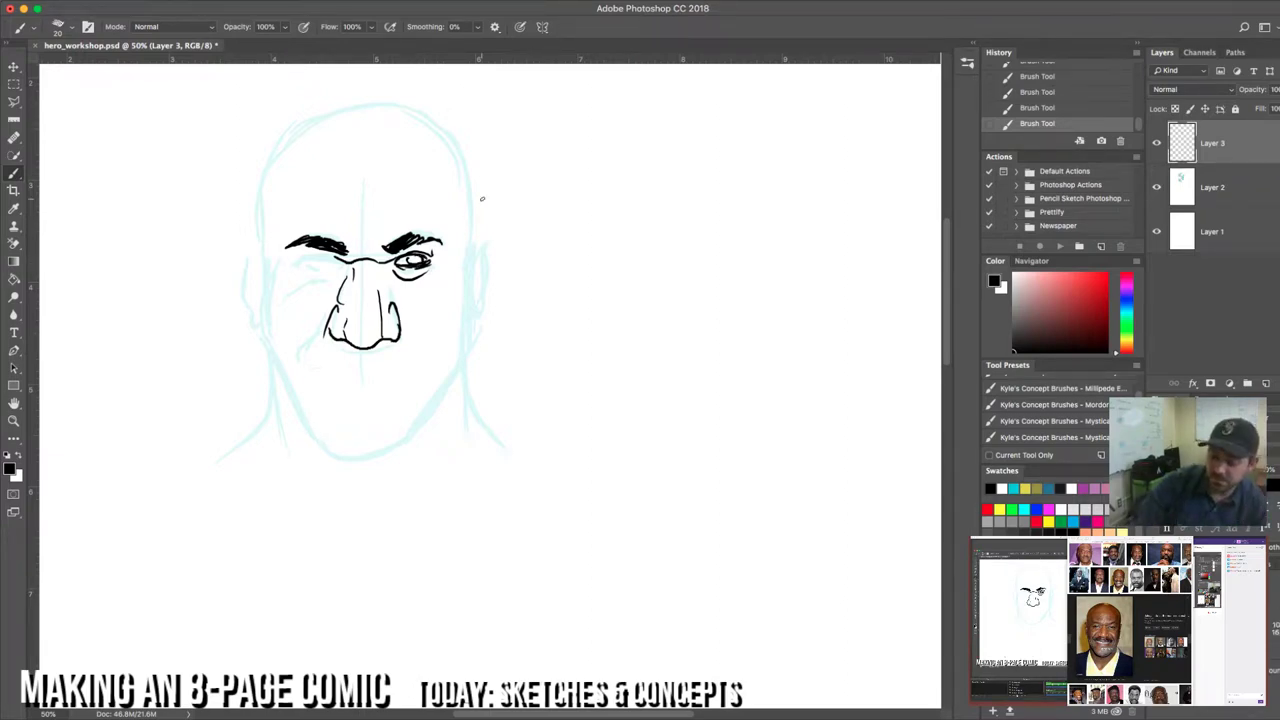
Step: Clear all the black ink from Layer 3, keeping only the faded cyan sketch
key("ctrl+a")
key("Delete")
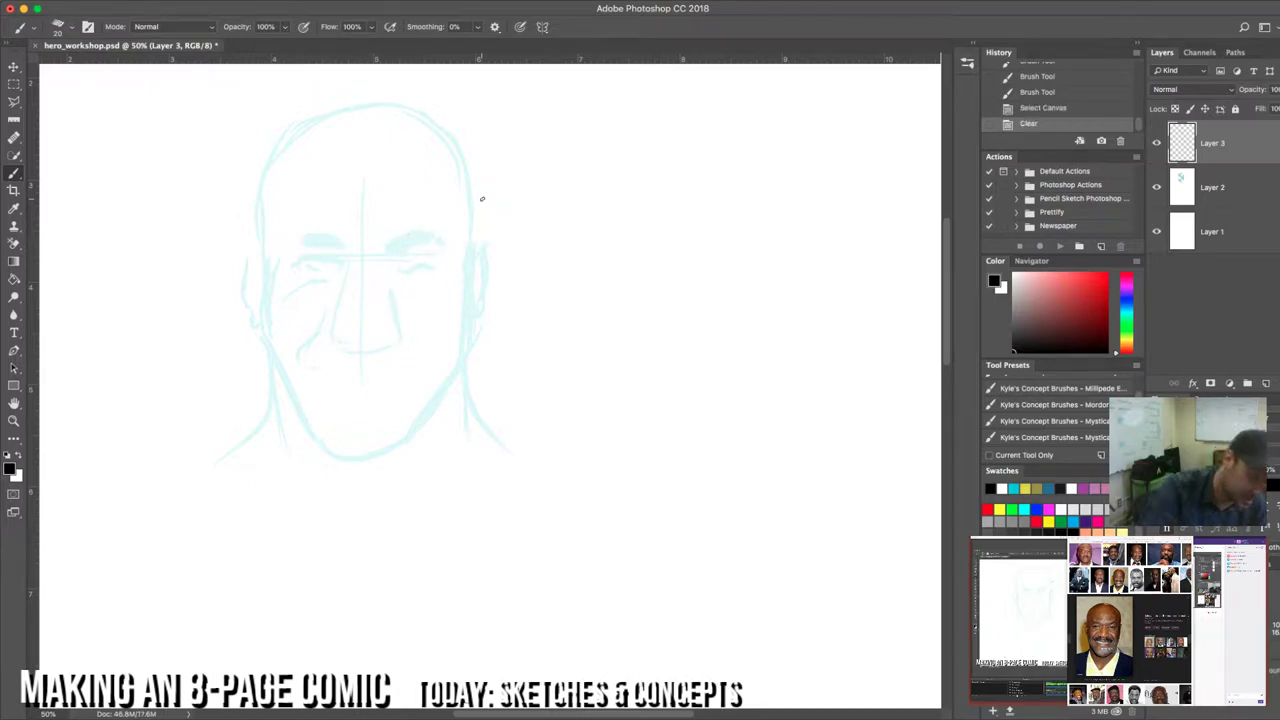
Step: Try slanted black lid lines along both eyes with hooked inner ends, and undo them all
left_click_drag(384, 259, 434, 247)
left_click_drag(355, 250, 295, 256)
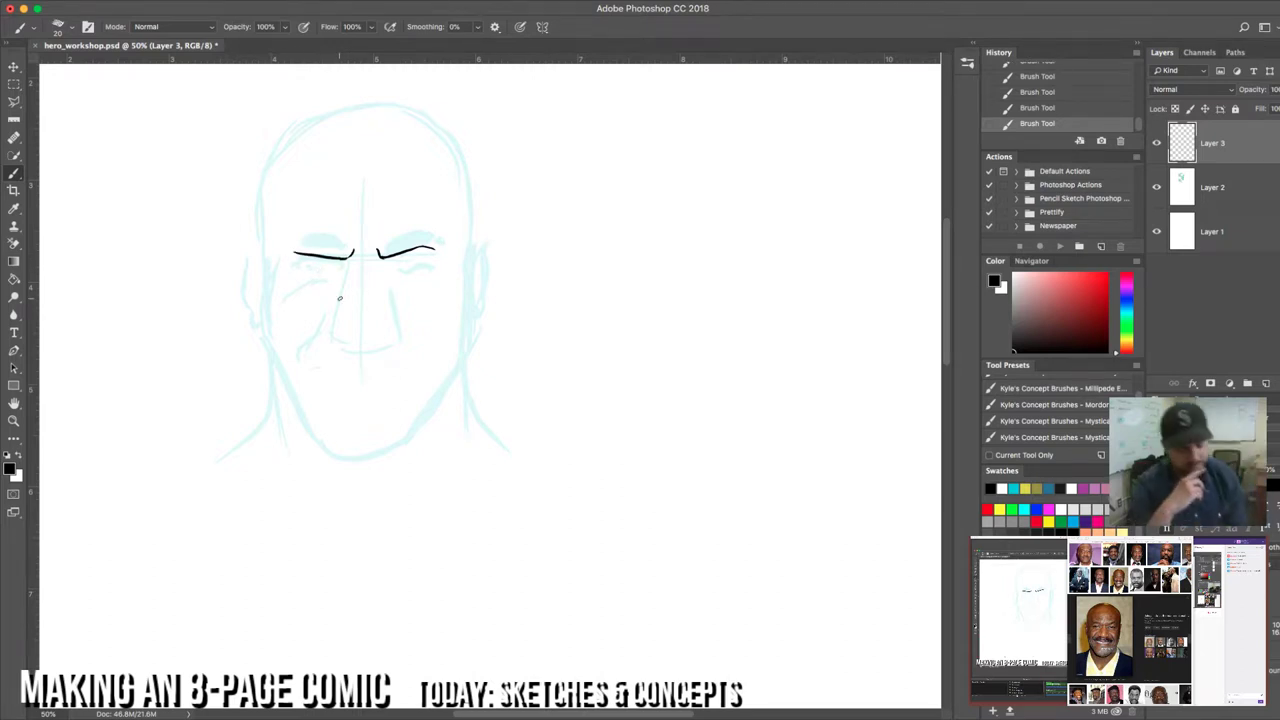
key("super+alt+z")
key("super+alt+z")
key("super+alt+z")
key("super+alt+z")
key("super+alt+z")
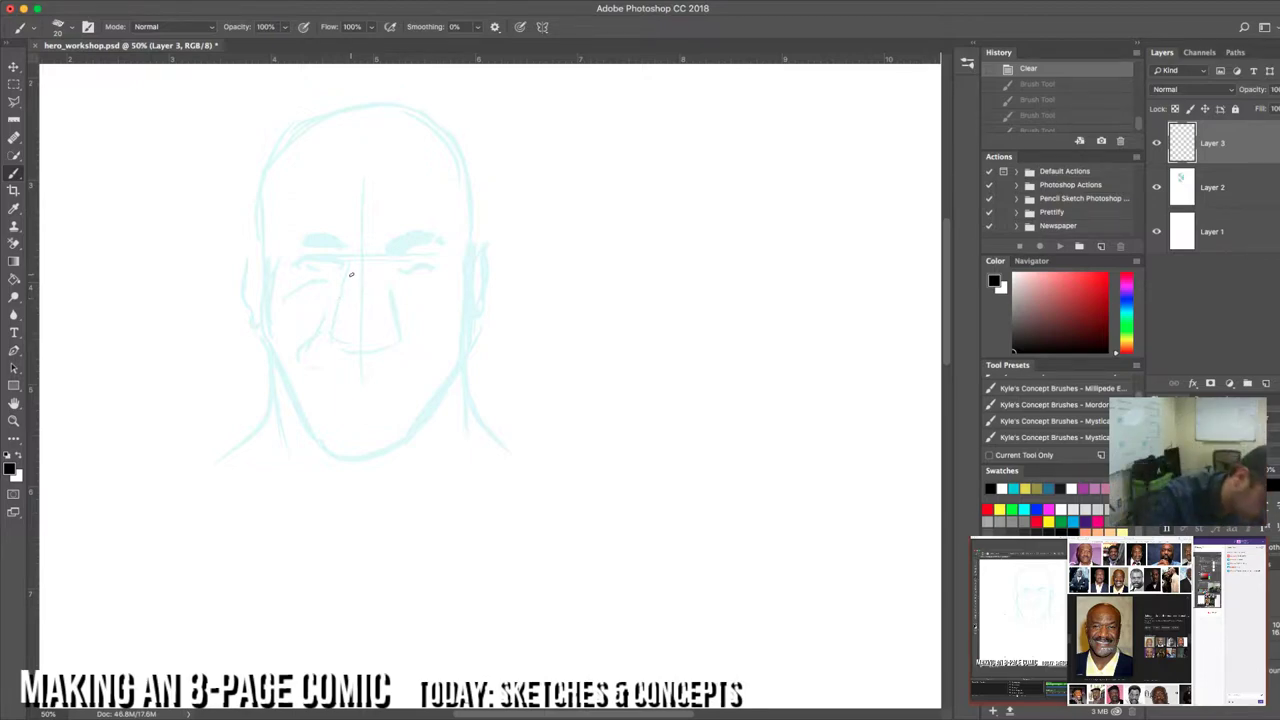
Step: Try inking the nose with one bridge line and an angular base with nostrils, and undo every stroke
mouse_move(349, 272)
left_mouse_down()
mouse_move(333, 341)
mouse_move(396, 343)
mouse_move(398, 322)
left_mouse_up()
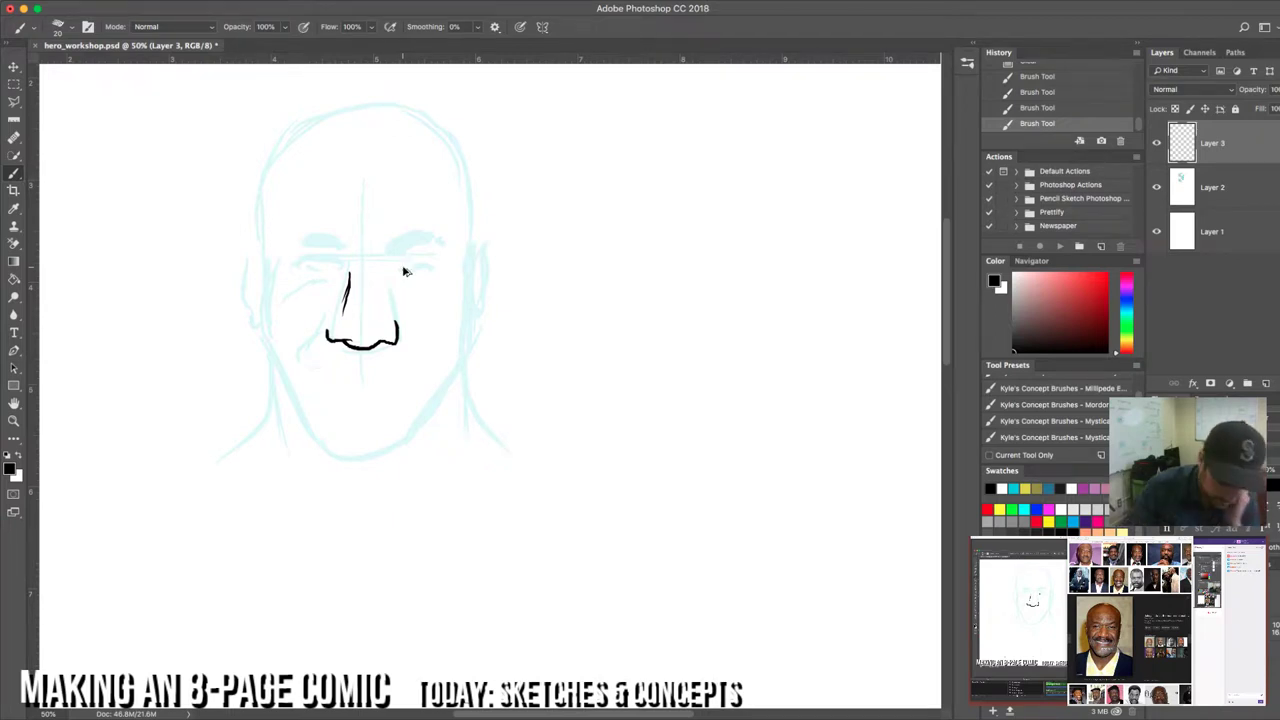
key("super+alt+z")
key("super+alt+z")
key("super+alt+z")
key("super+alt+z")
key("super+alt+z")
key("super+alt+z")
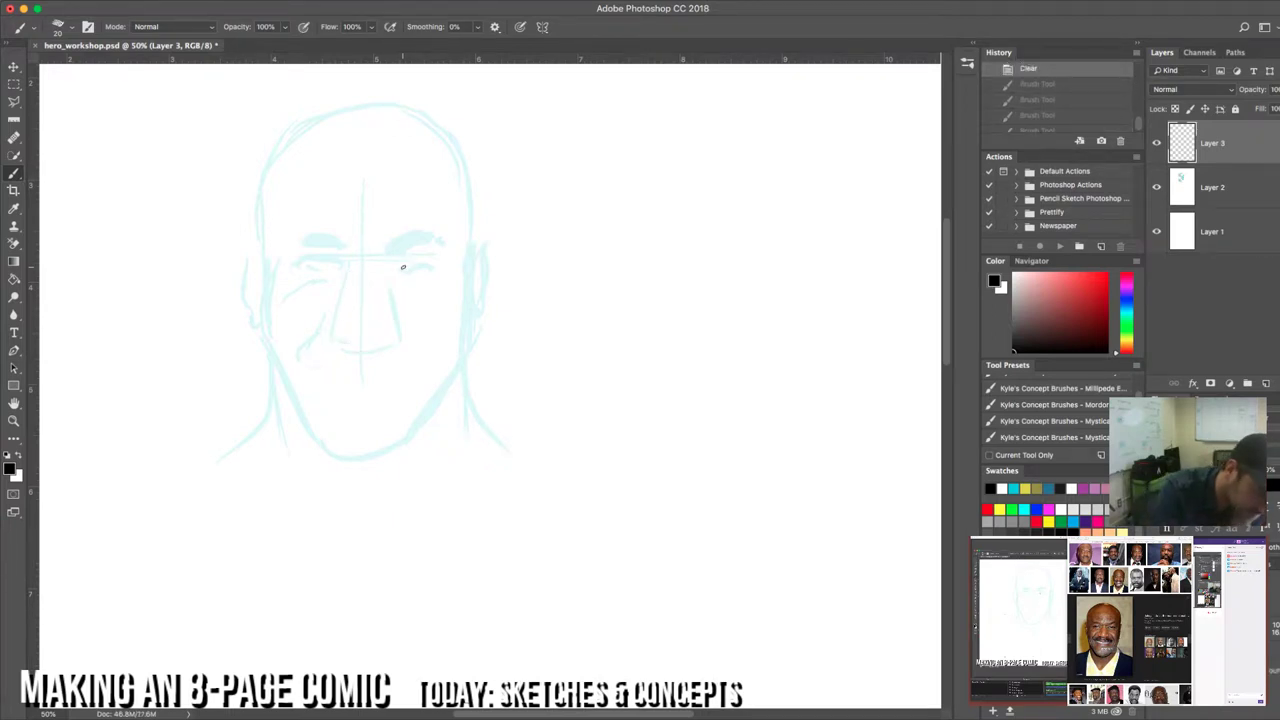
Step: Raise the brush smoothing to 59% and test it by inking the nose's bridge line and curved base
left_click(477, 27)
left_click_drag(475, 44, 513, 44)
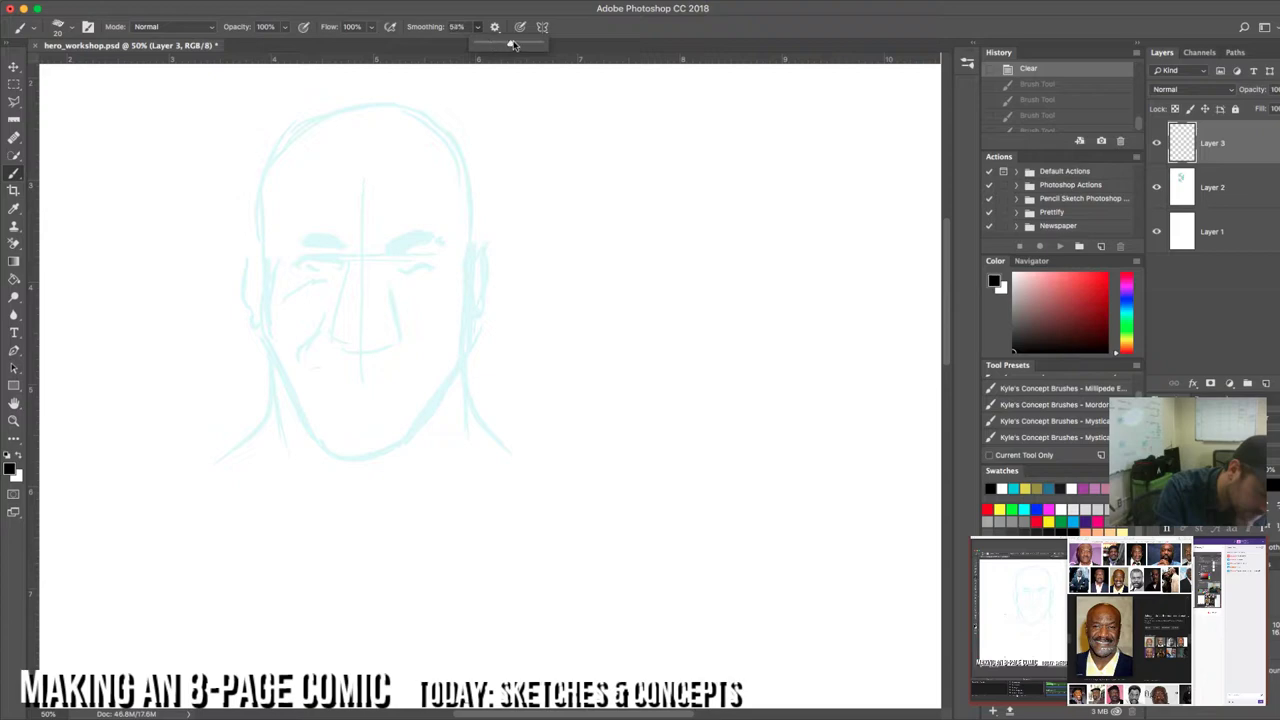
left_click(348, 273)
mouse_move(345, 268)
left_mouse_down()
mouse_move(342, 338)
mouse_move(398, 330)
left_mouse_up()
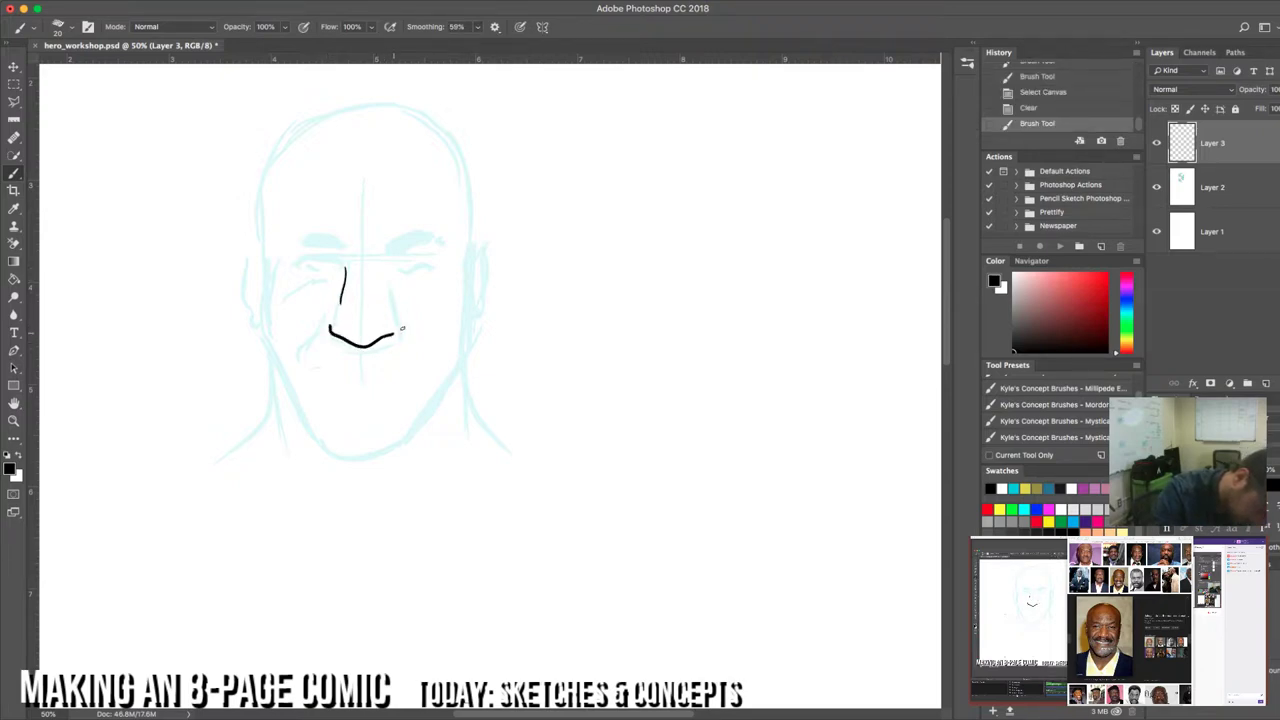
Step: Lower the brush smoothing to 10% and clear the test nose strokes from Layer 3
left_click(476, 27)
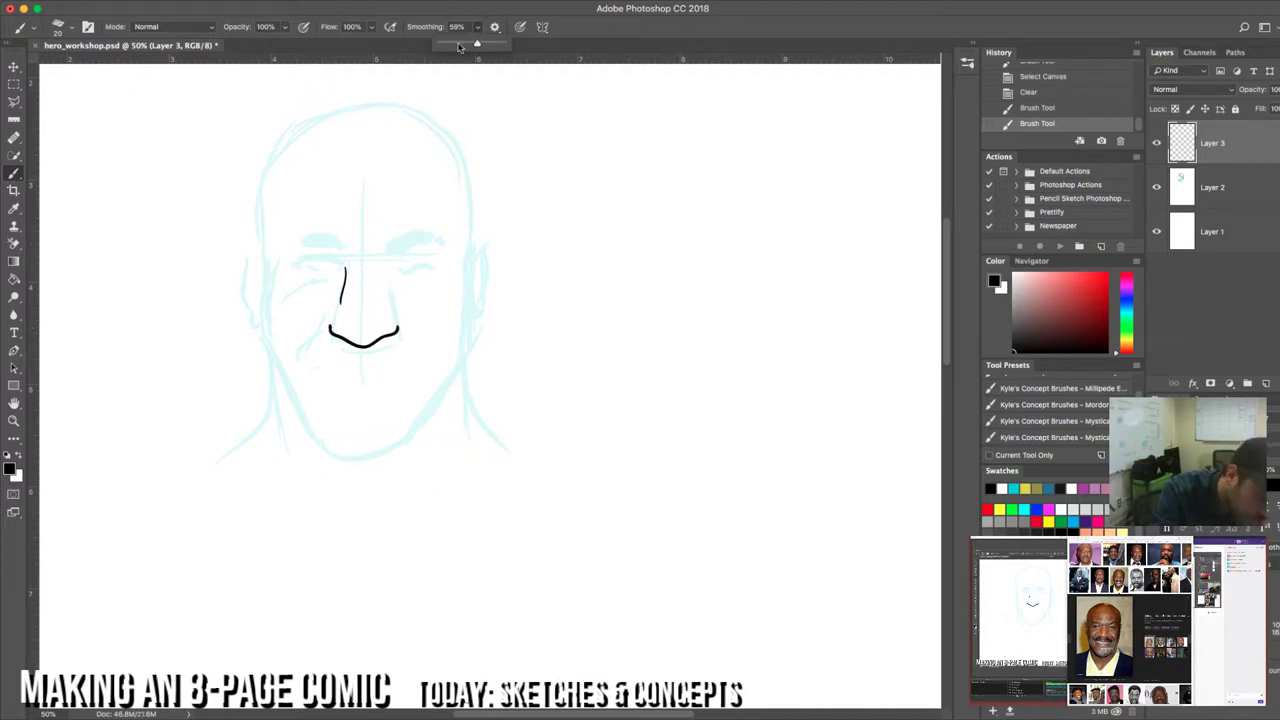
left_click_drag(462, 44, 446, 44)
key("ctrl+a")
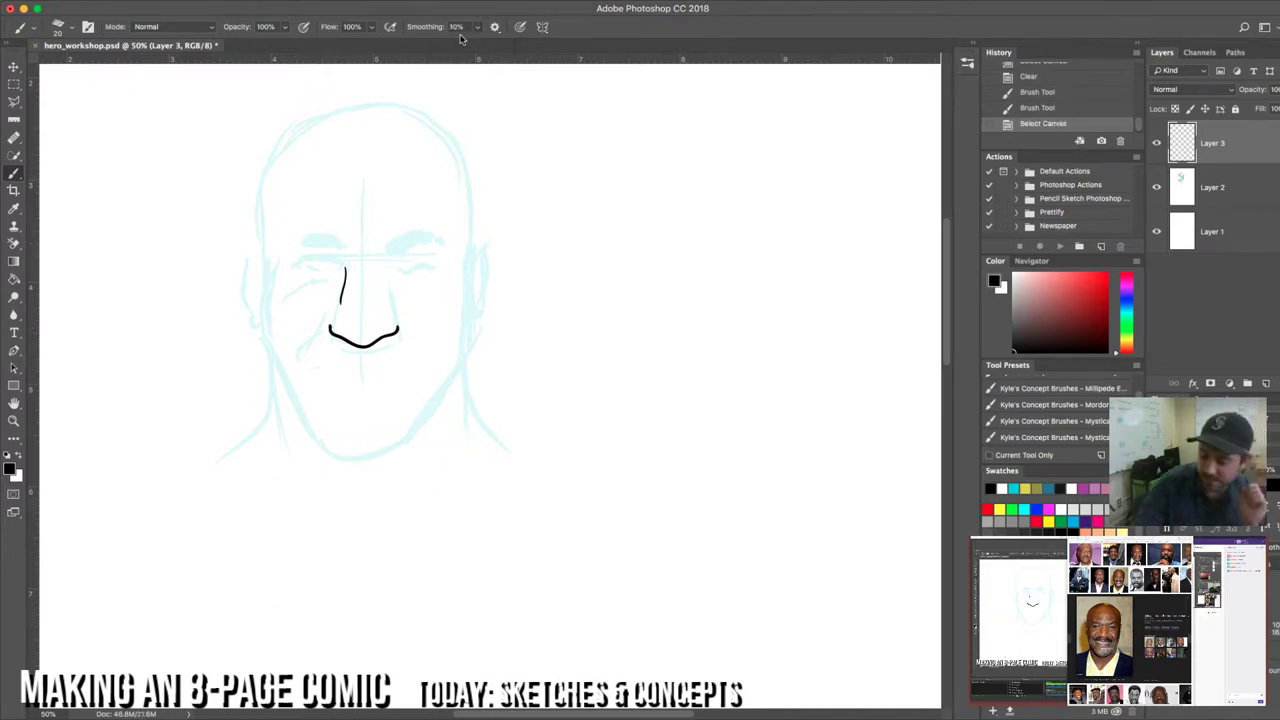
key("Delete")
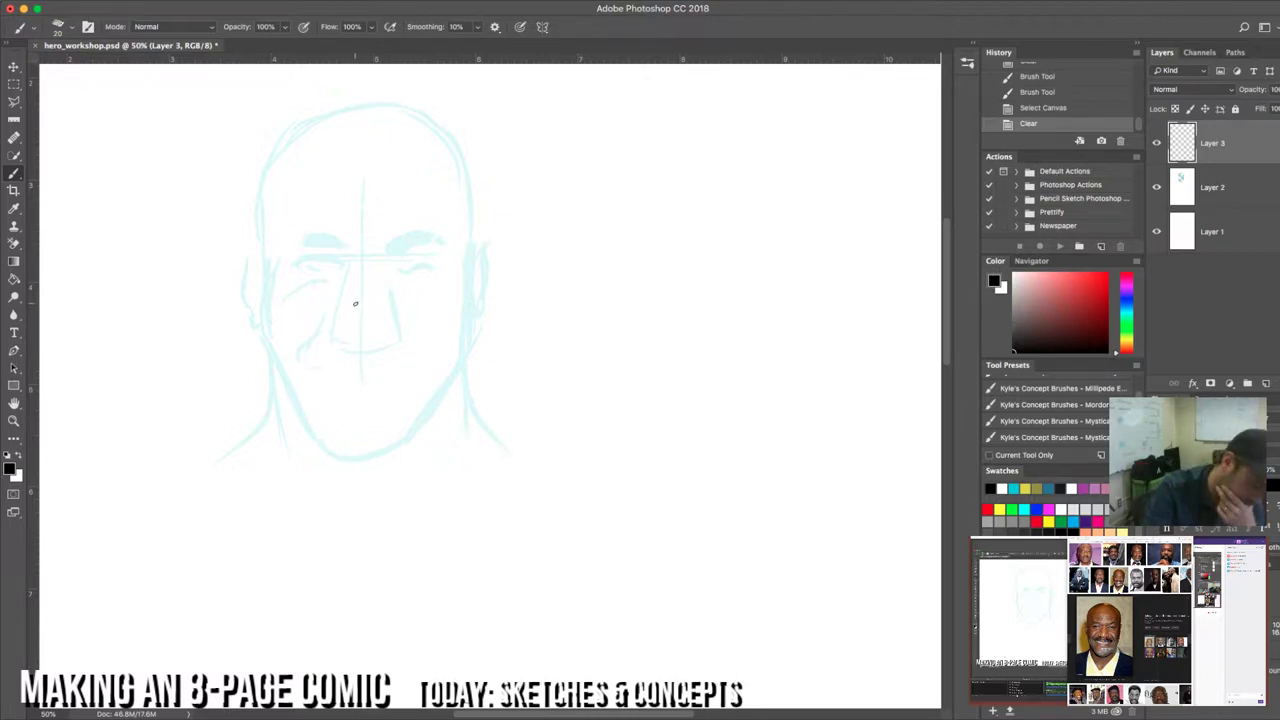
Step: Ink the nose with two bridge lines, a curved base and rounded nostril wings, redoing the right-hand wing, and add the crease between the eyes
mouse_move(349, 289)
left_mouse_down()
mouse_move(346, 318)
mouse_move(377, 318)
mouse_move(345, 341)
mouse_move(397, 333)
left_mouse_up()
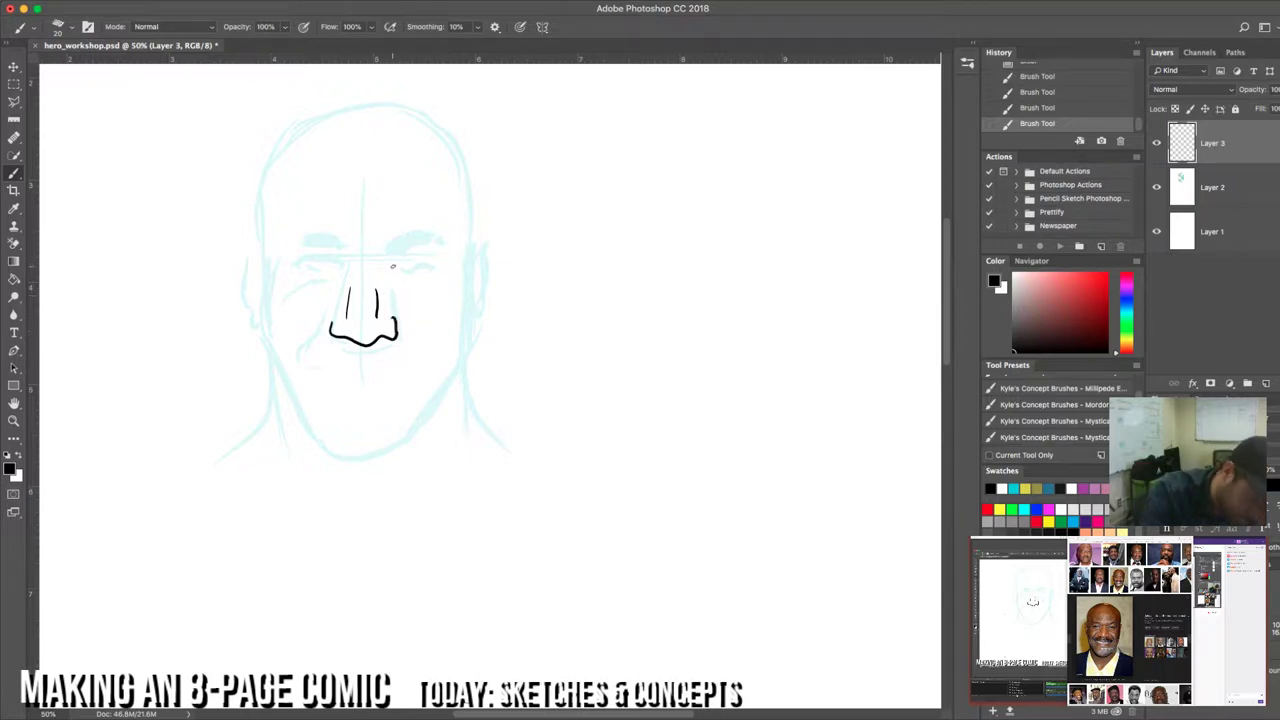
key("super+z")
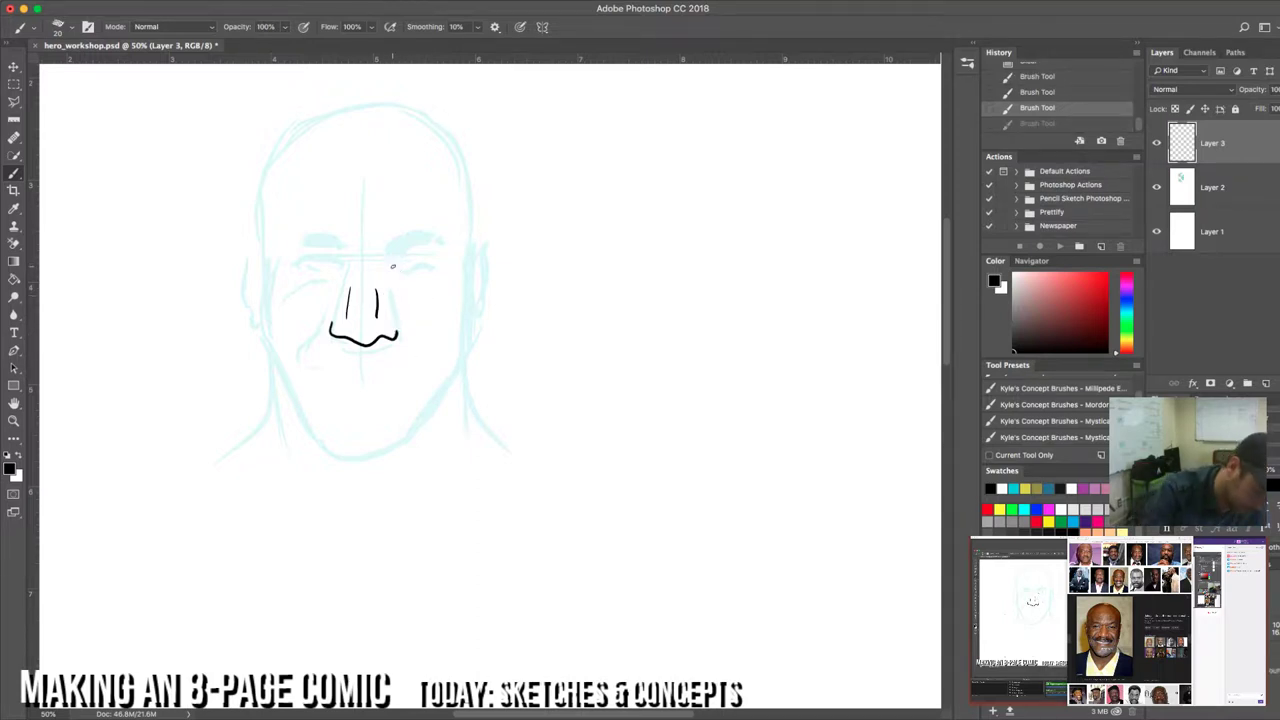
mouse_move(385, 316)
left_mouse_down()
mouse_move(397, 330)
mouse_move(398, 316)
left_mouse_up()
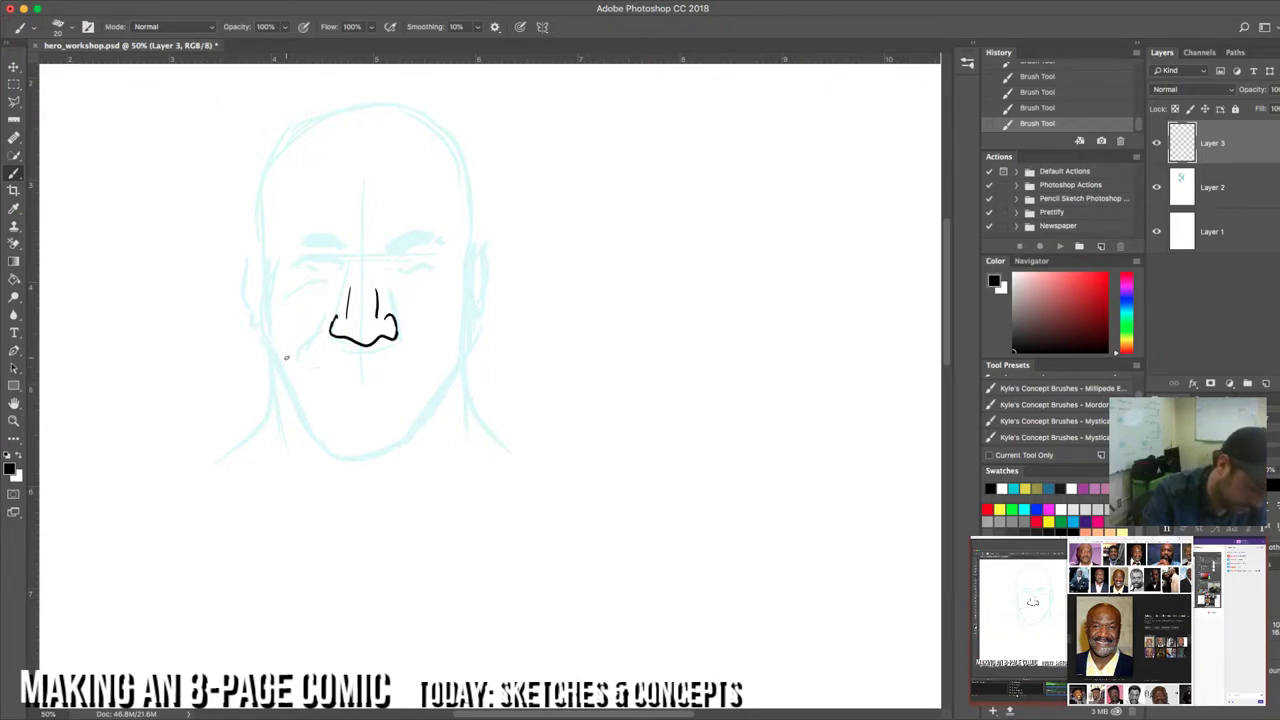
left_click_drag(340, 258, 382, 256)
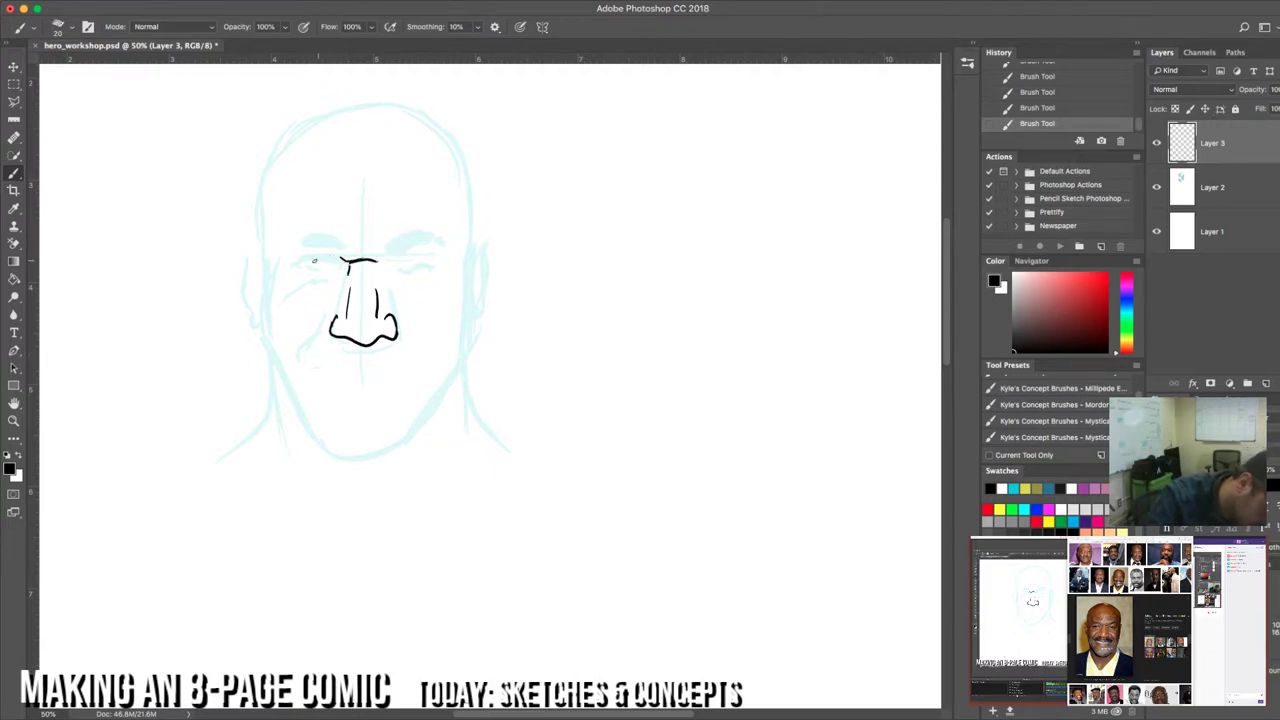
Step: Ink both narrowed eyes with upper and lower lids, dark irises, thickened lash lines and small creases at the outer corners
left_click_drag(301, 265, 433, 258)
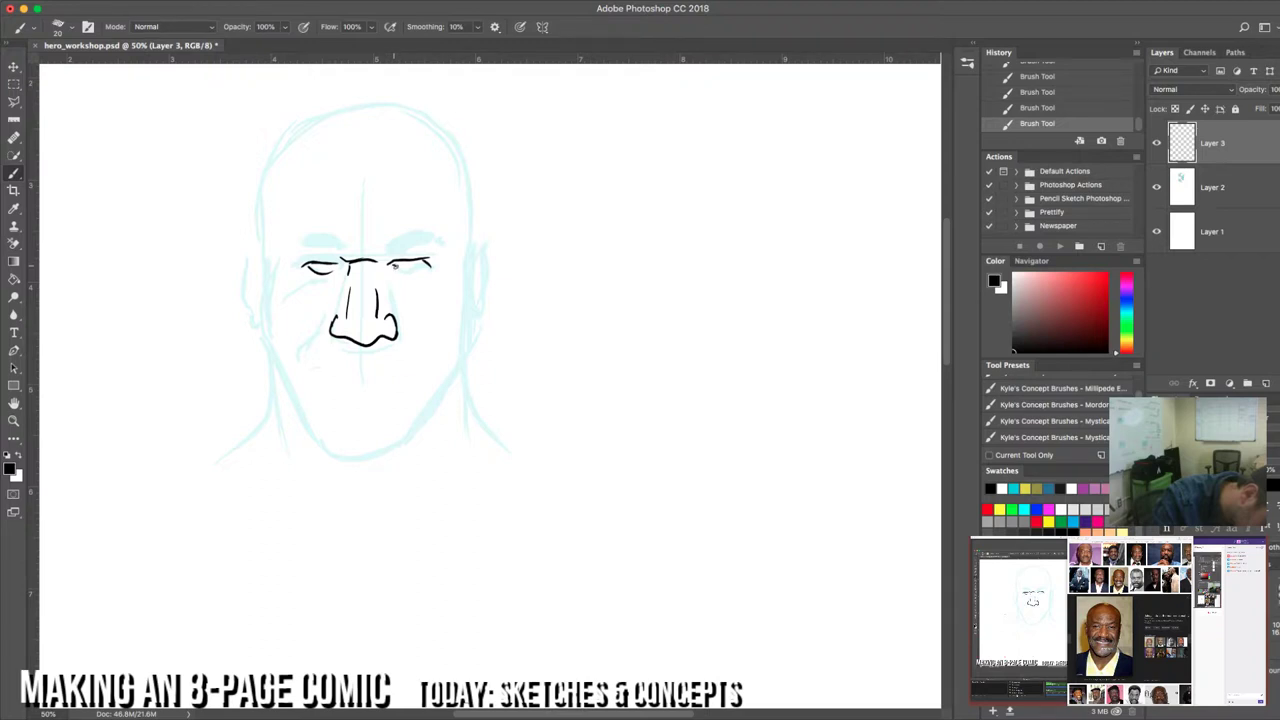
left_click_drag(394, 266, 424, 266)
left_click_drag(333, 269, 341, 266)
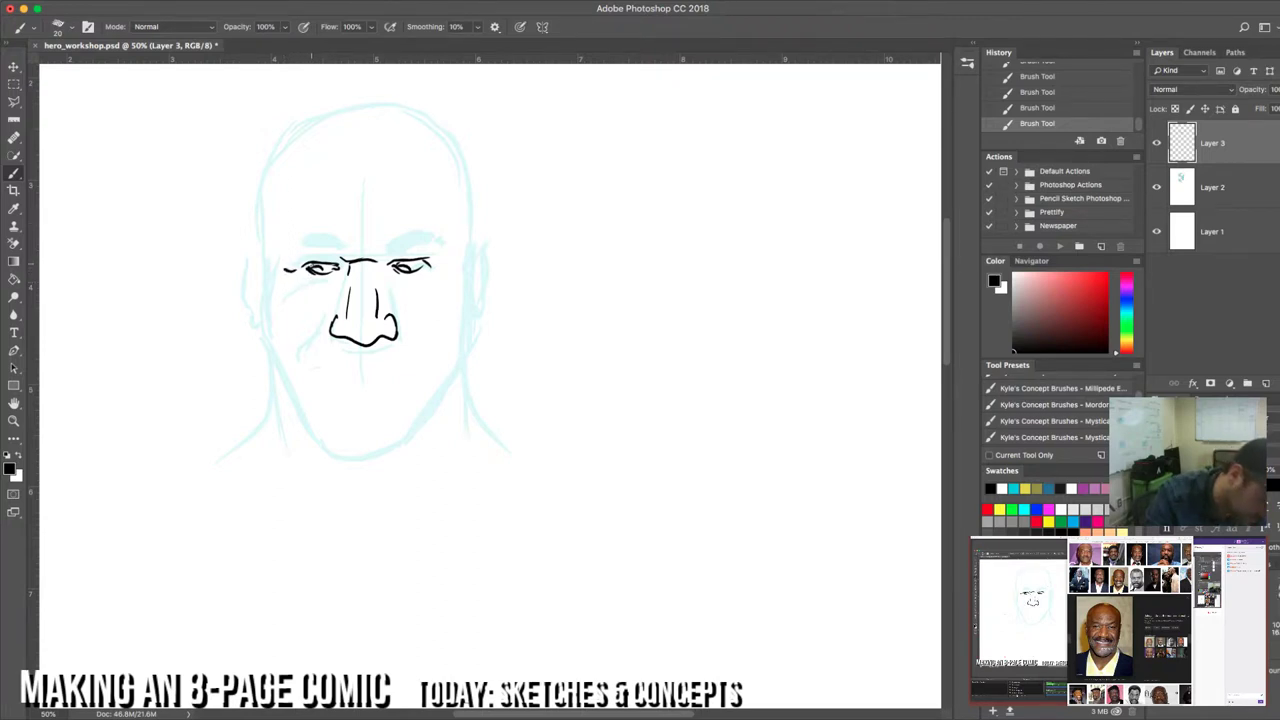
left_click_drag(280, 272, 302, 271)
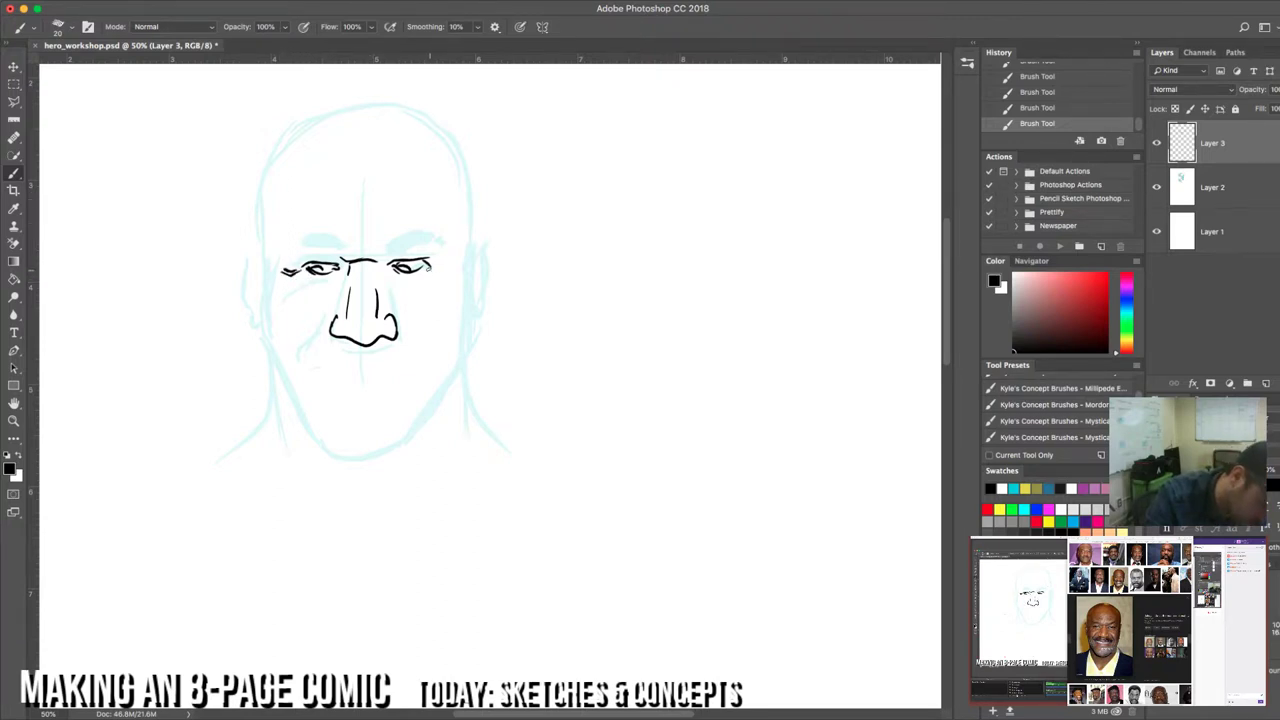
mouse_move(427, 267)
left_mouse_down()
mouse_move(441, 262)
mouse_move(420, 261)
left_mouse_up()
left_click_drag(298, 266, 388, 264)
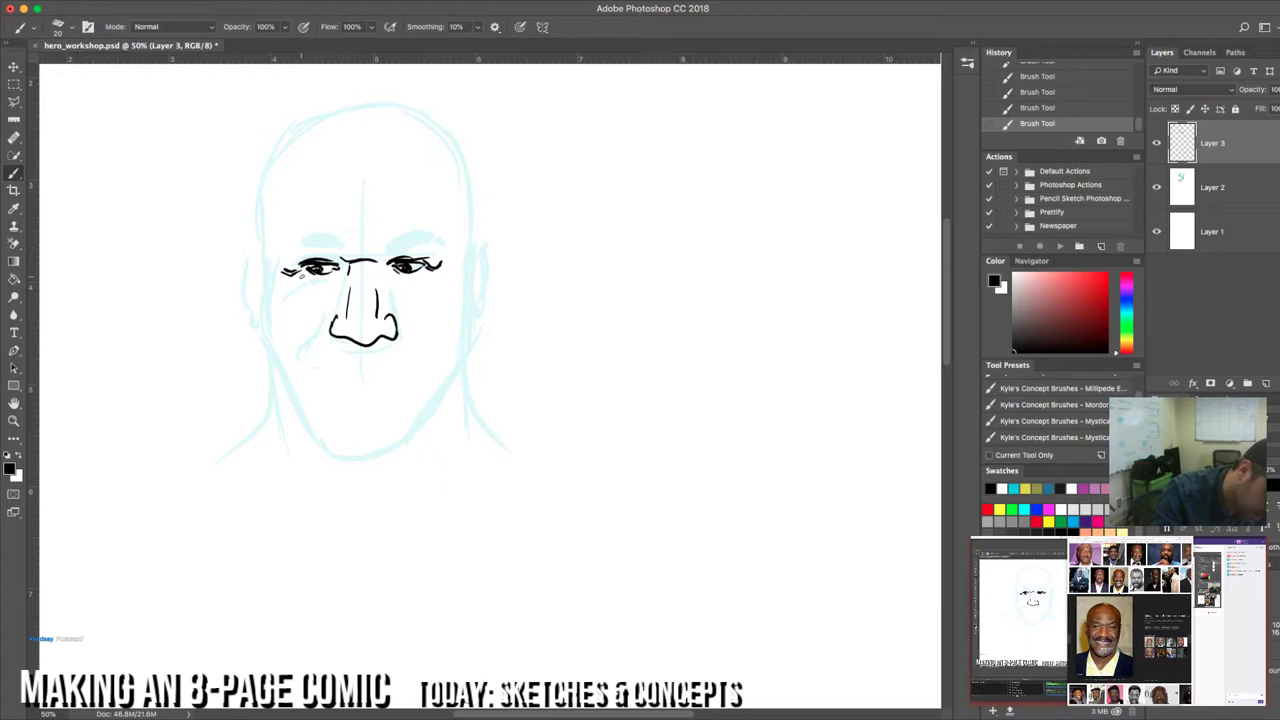
Step: Ink curved bags under both eyes, redoing the left-hand one, and fill in thick, slanted black eyebrows above them
left_click_drag(301, 275, 325, 287)
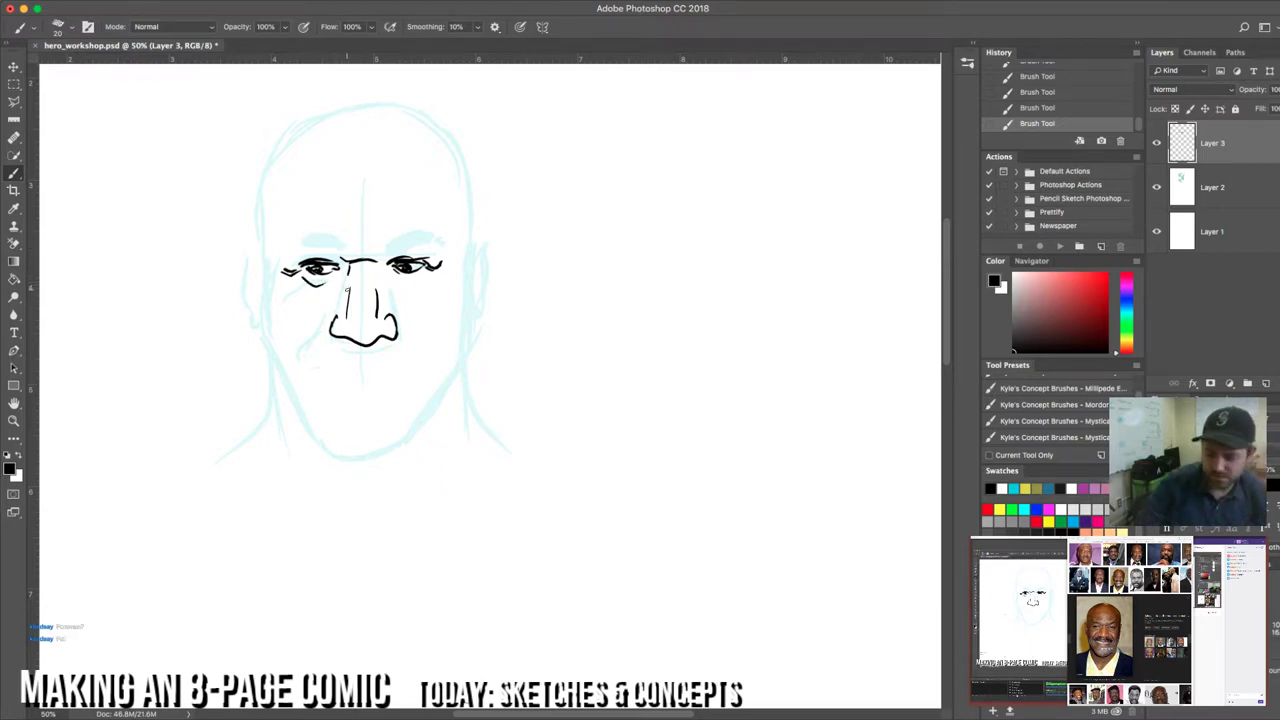
key("super+z")
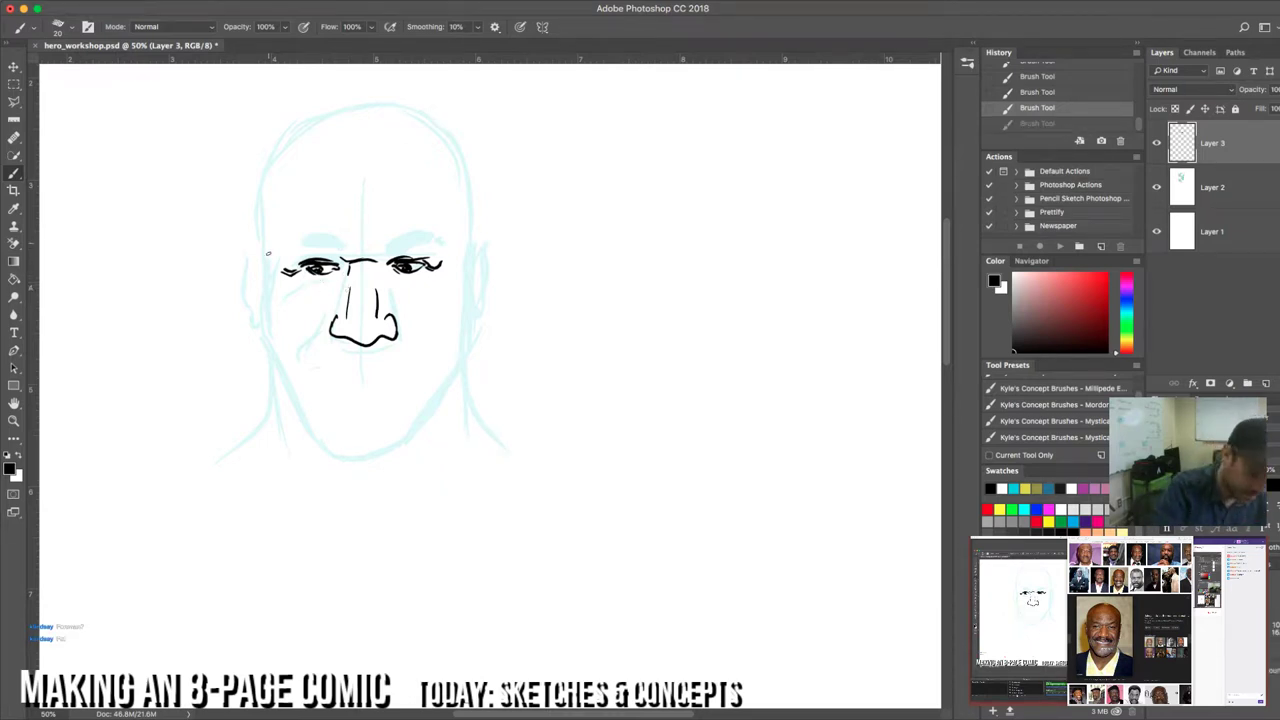
left_click_drag(300, 276, 423, 283)
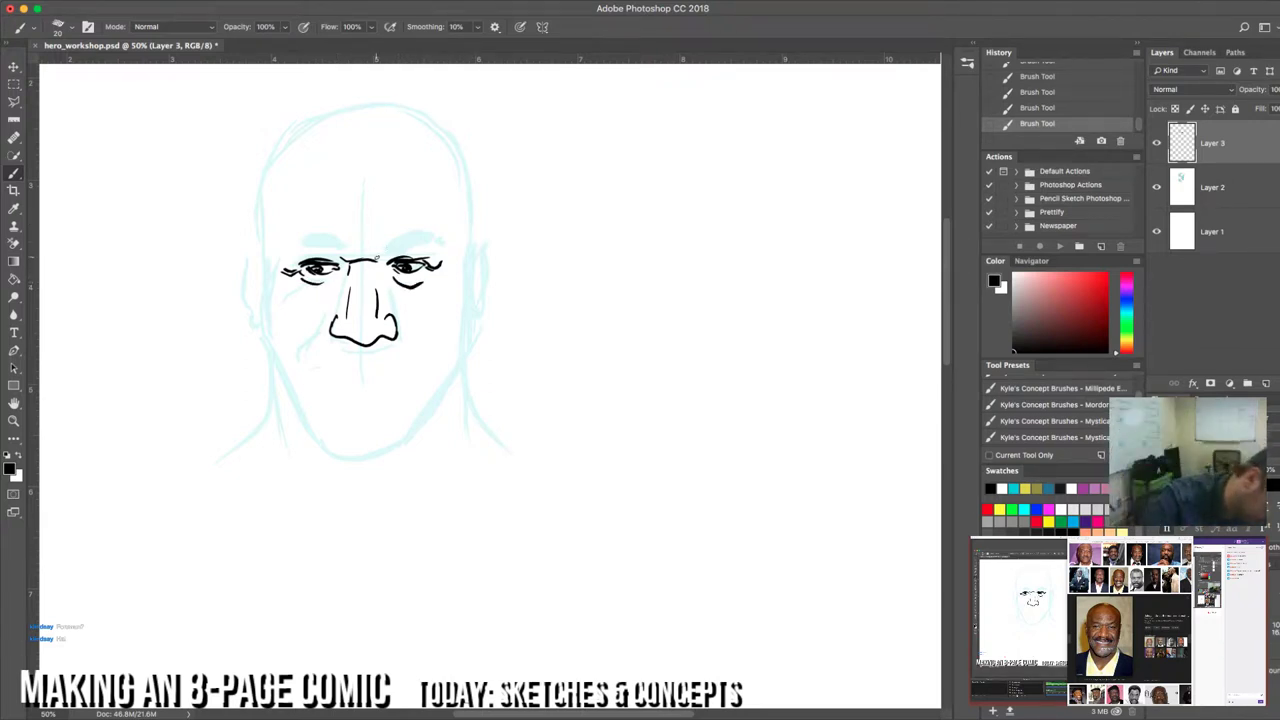
mouse_move(389, 255)
left_mouse_down()
mouse_move(428, 236)
mouse_move(414, 250)
left_mouse_up()
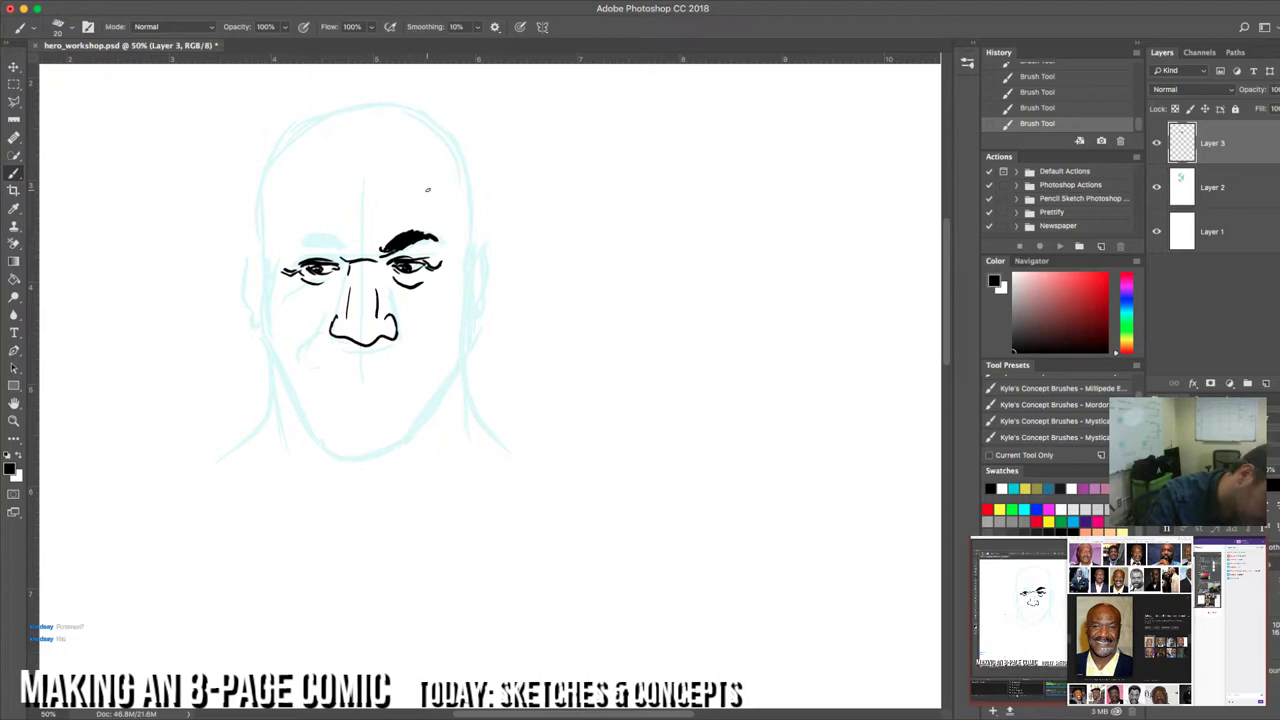
left_click_drag(346, 256, 295, 229)
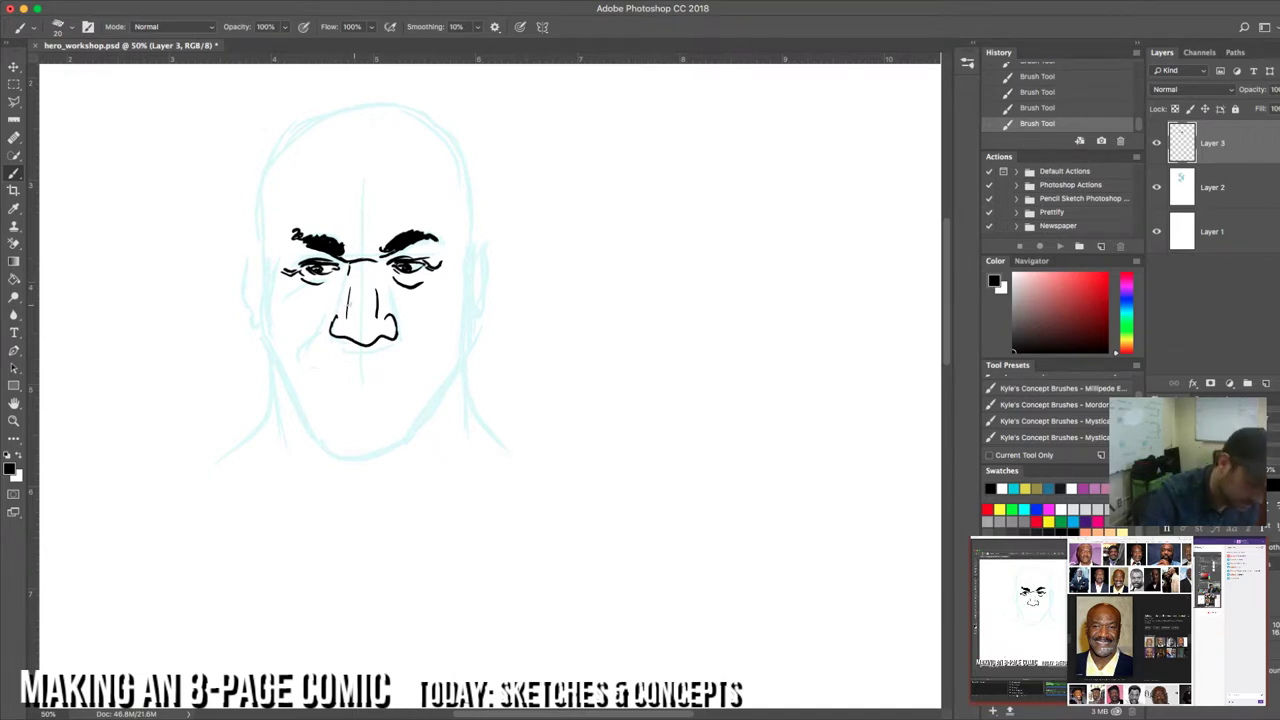
Step: Ink creases running down from both nostril wings, and erase the long left-hand one back to a short mark beside the nostril
left_click_drag(331, 318, 310, 375)
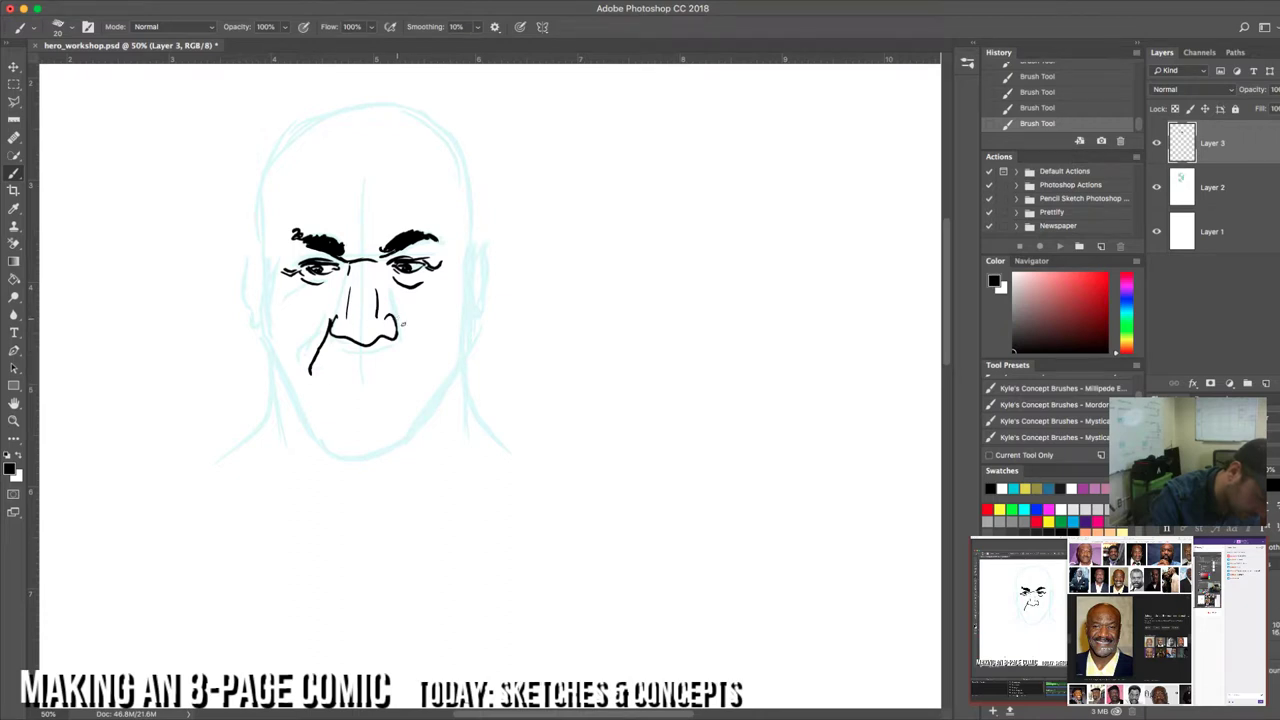
left_click_drag(396, 316, 409, 330)
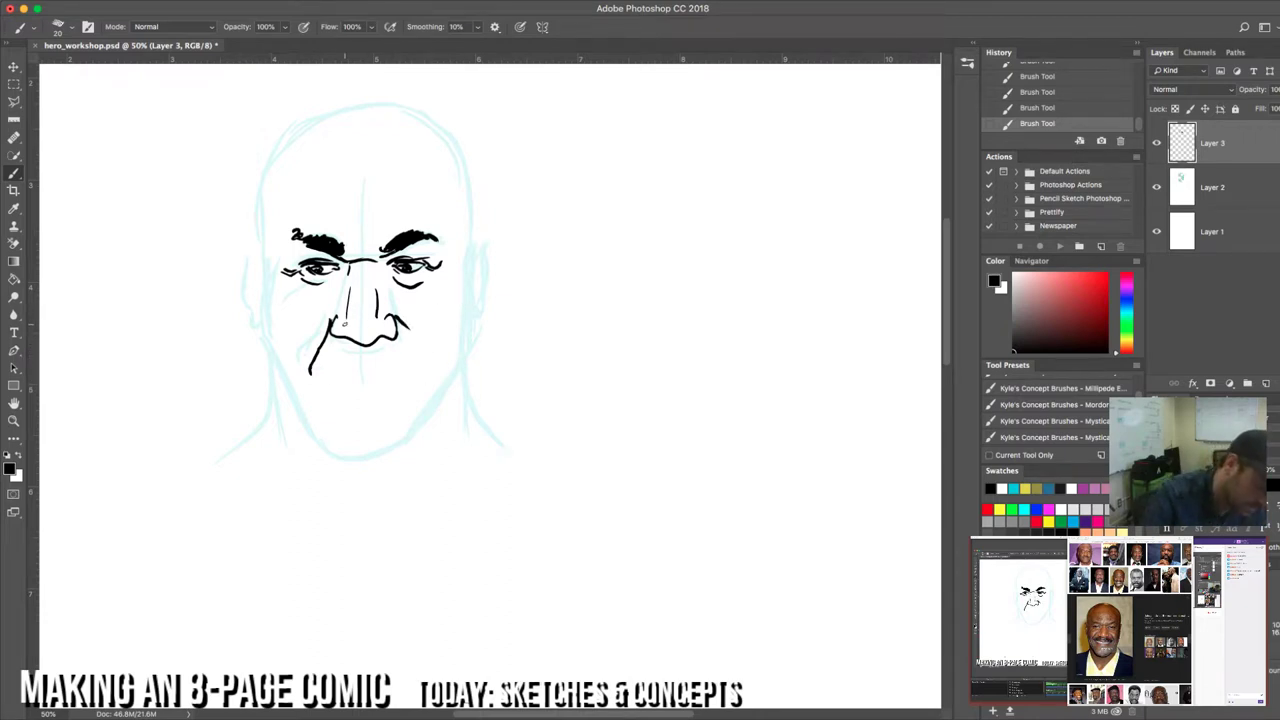
key("e")
mouse_move(330, 322)
left_mouse_down()
mouse_move(300, 366)
mouse_move(306, 334)
left_mouse_up()
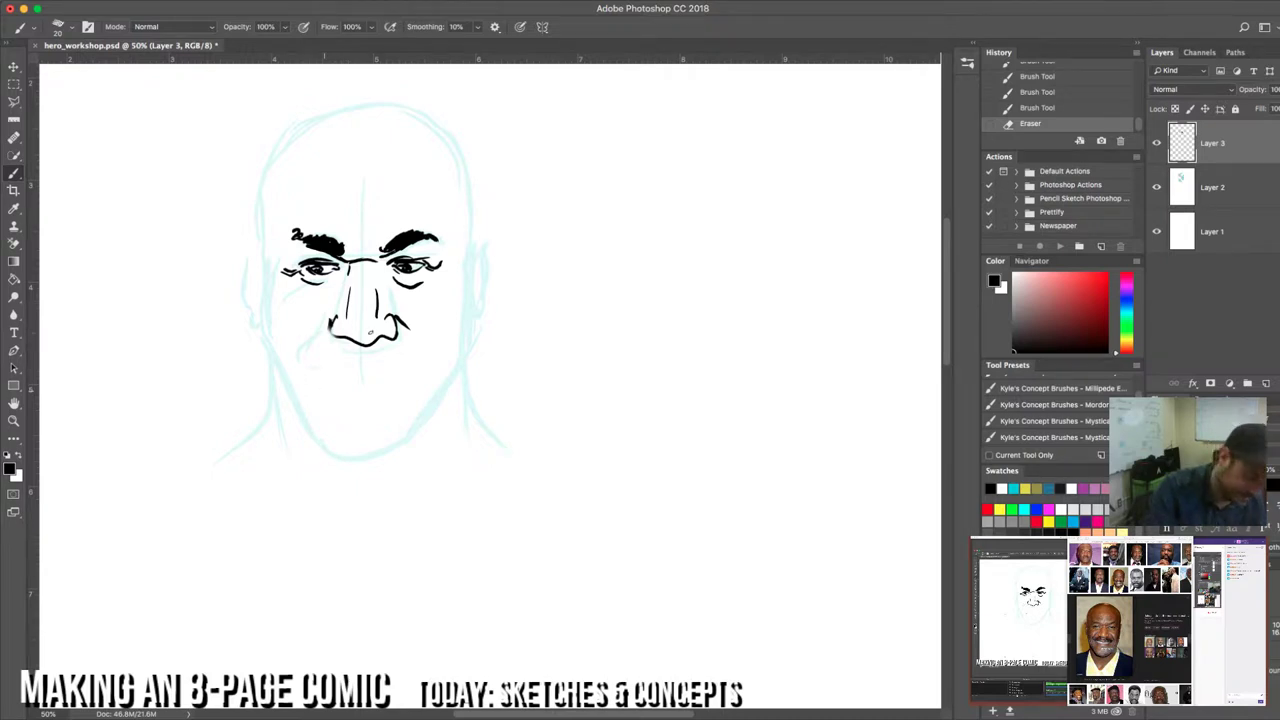
Step: Ink the closed mouth with a straight parting line broken at the centre, a notch above the upper lip and a full lower lip, undoing the last stroke
left_click_drag(324, 371, 362, 370)
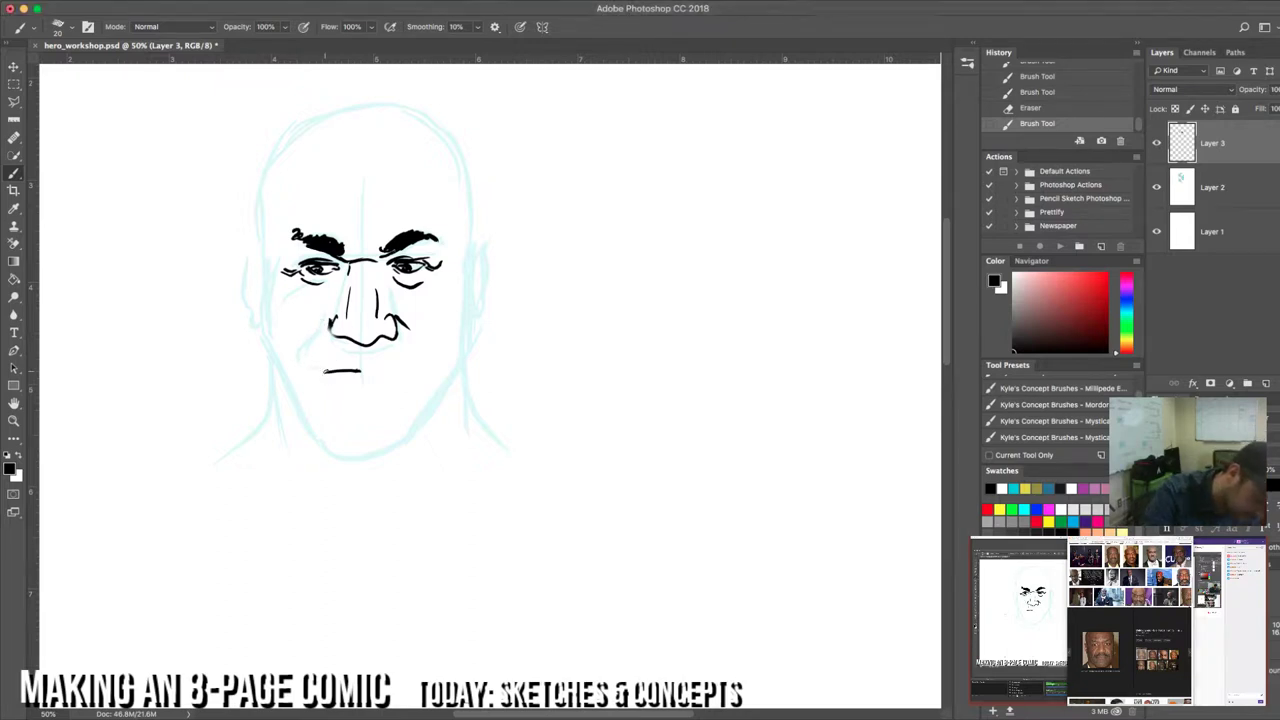
left_click_drag(319, 371, 404, 371)
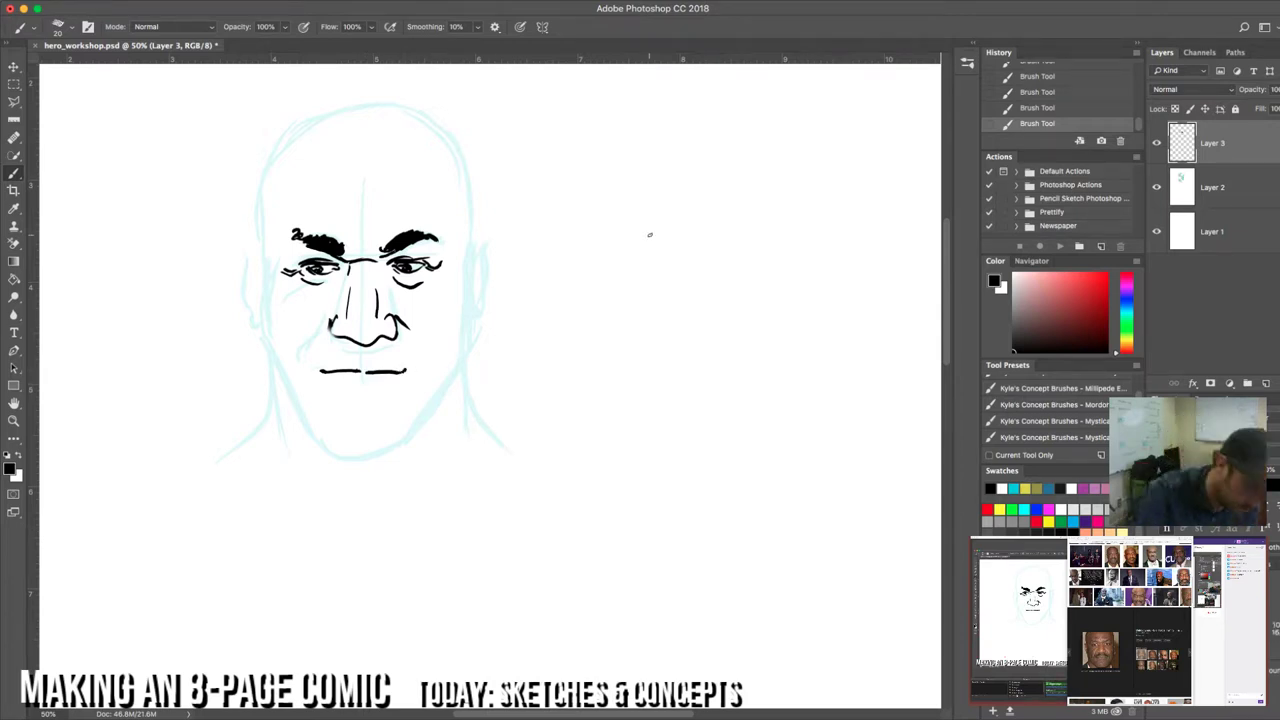
mouse_move(376, 360)
left_mouse_down()
mouse_move(387, 360)
mouse_move(352, 364)
left_mouse_up()
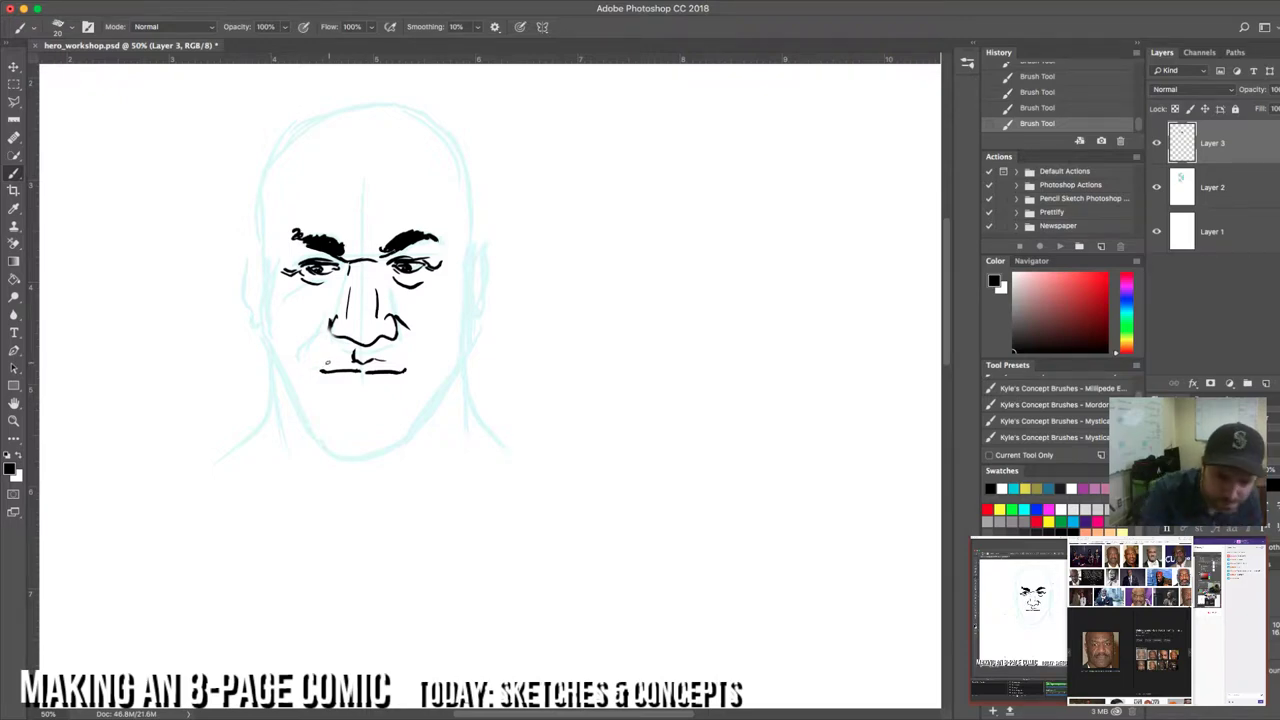
left_click_drag(325, 378, 392, 386)
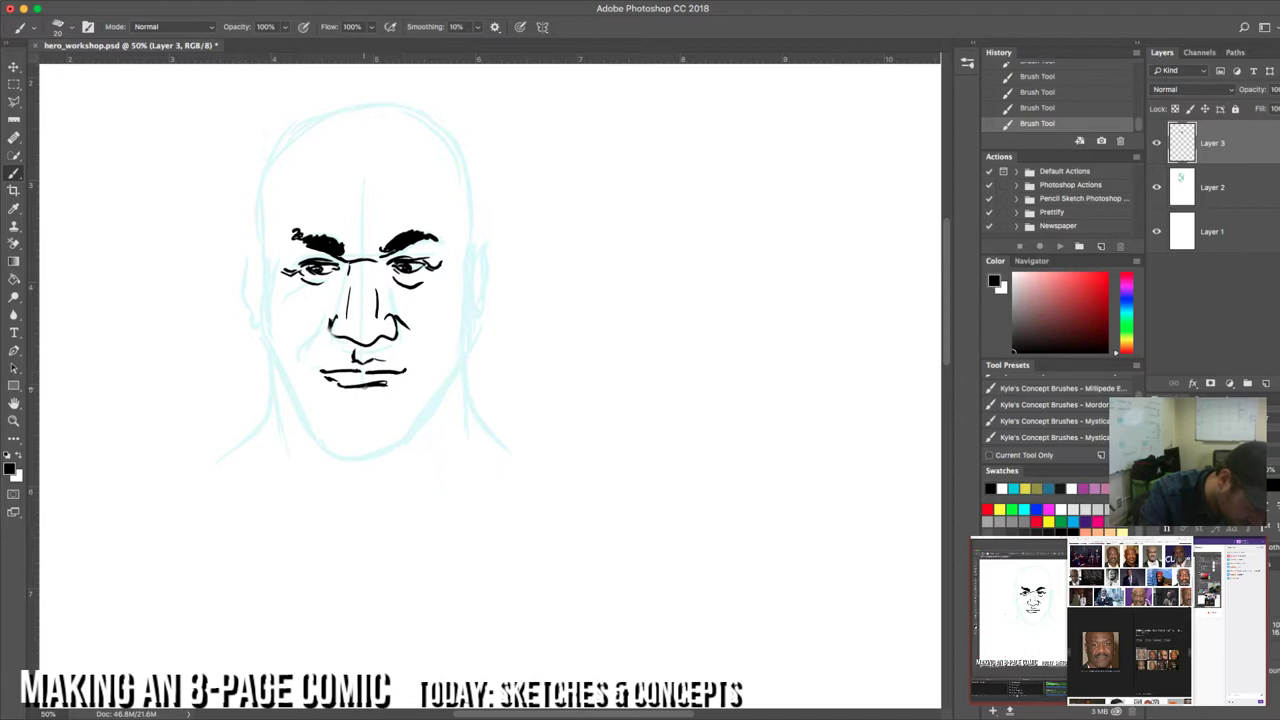
mouse_move(300, 357)
left_mouse_down()
mouse_move(366, 414)
mouse_move(314, 349)
mouse_move(346, 386)
mouse_move(394, 389)
mouse_move(406, 372)
left_mouse_up()
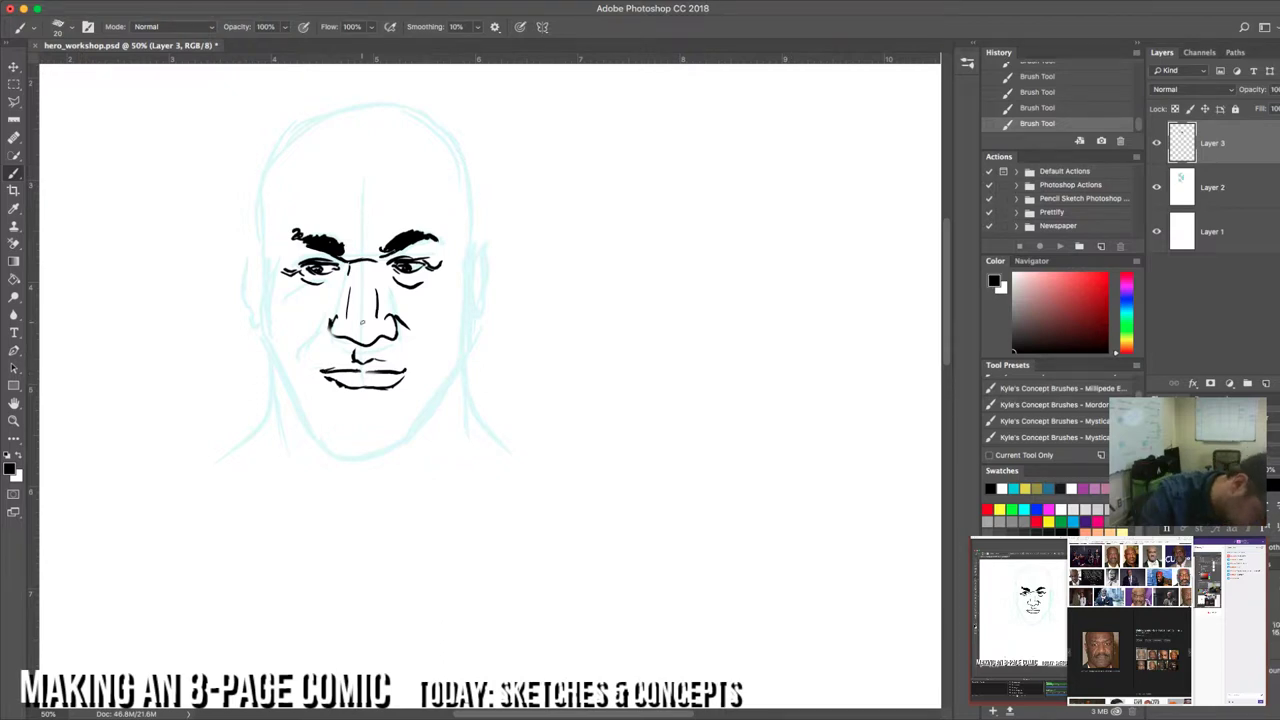
key("super+z")
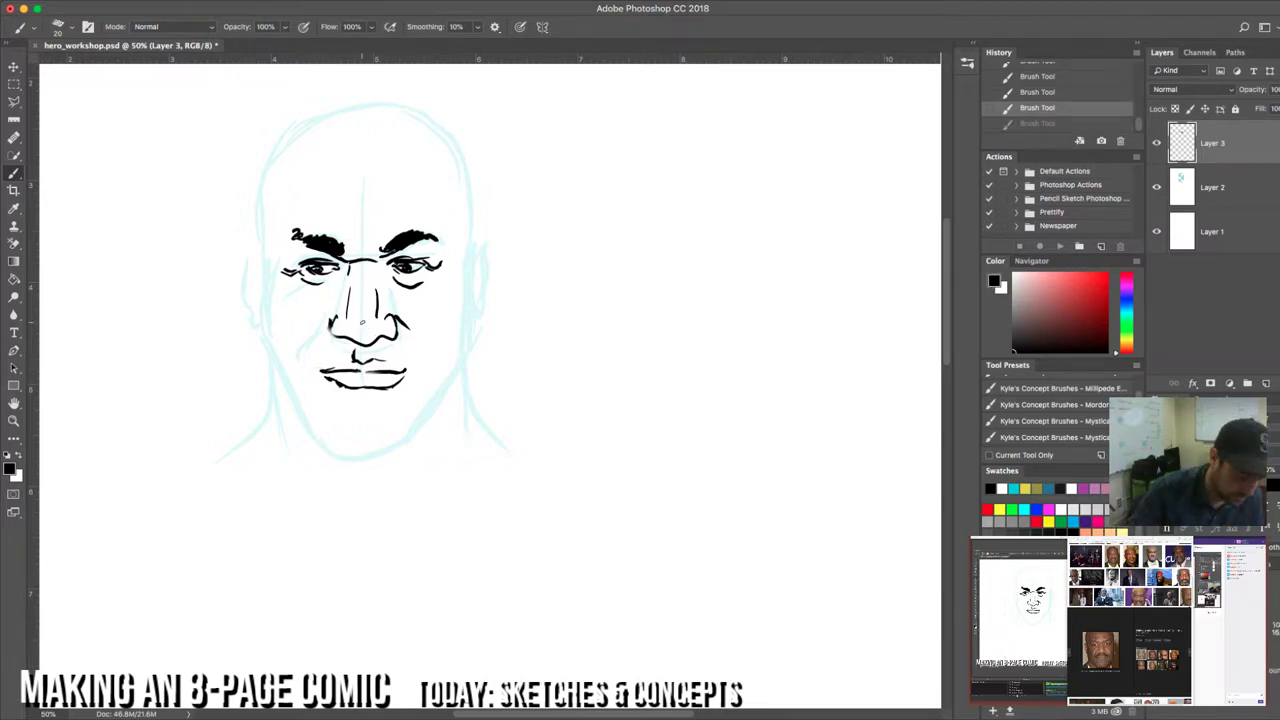
key("super+z")
key("super+z")
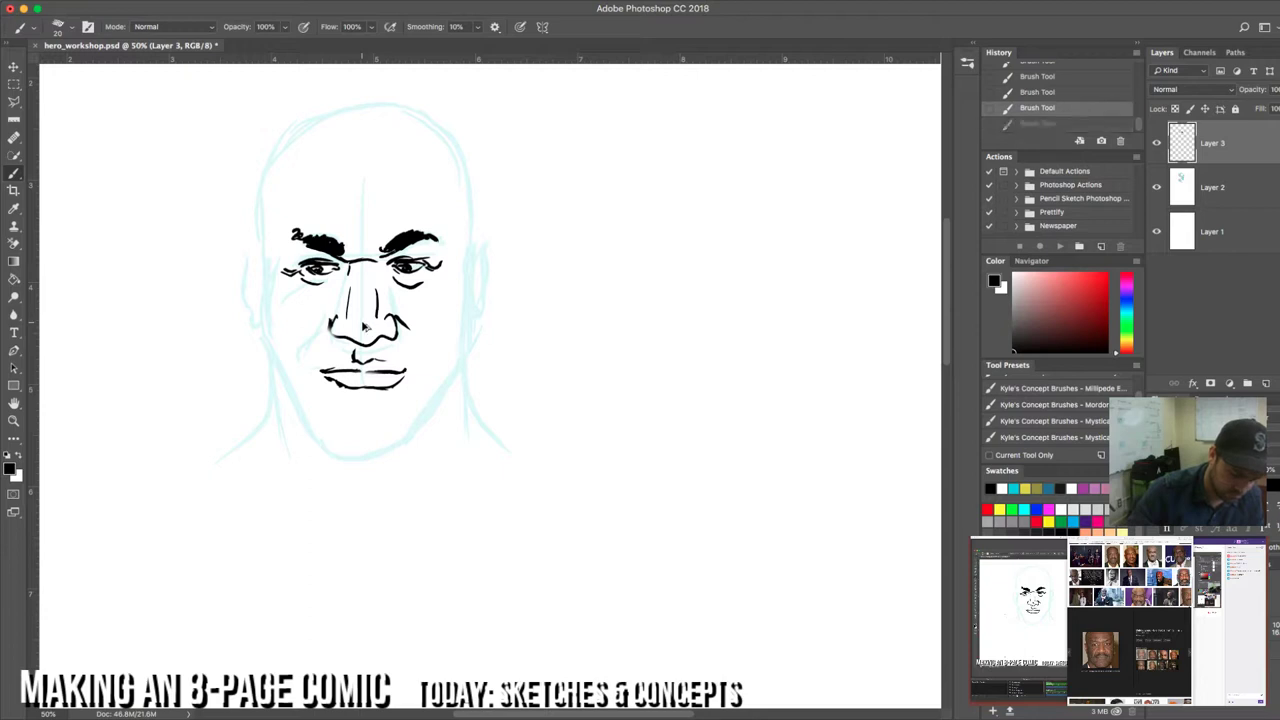
key("super+alt+z")
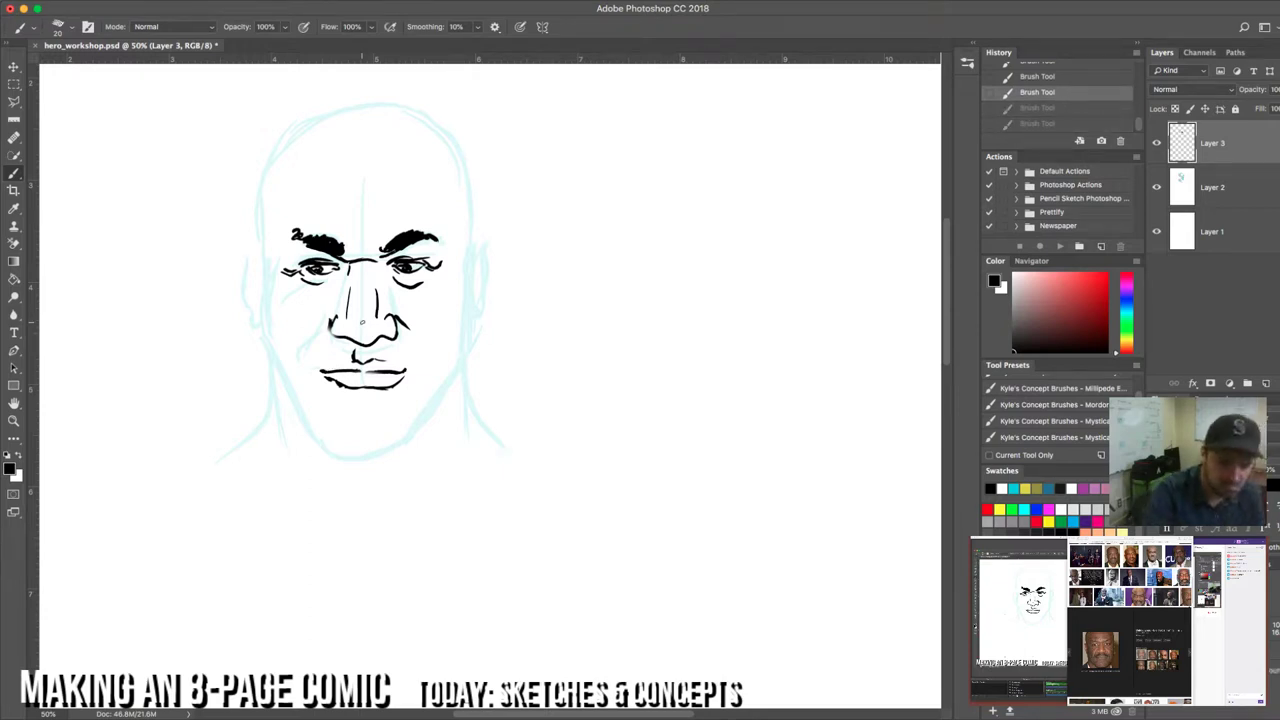
key("super+shift+z")
key("super+shift+z")
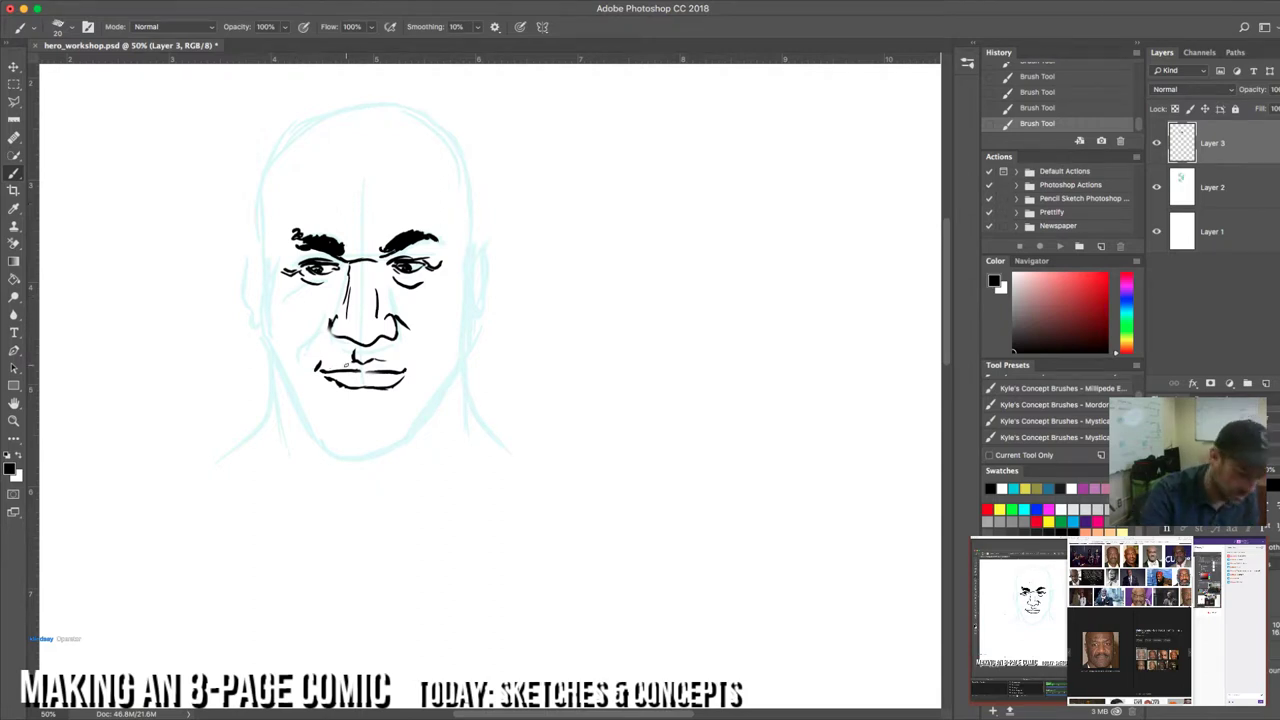
Step: Ink the left half of the upper lip's outline and add crease marks under the right-hand eye and across both cheeks
left_click_drag(332, 364, 360, 360)
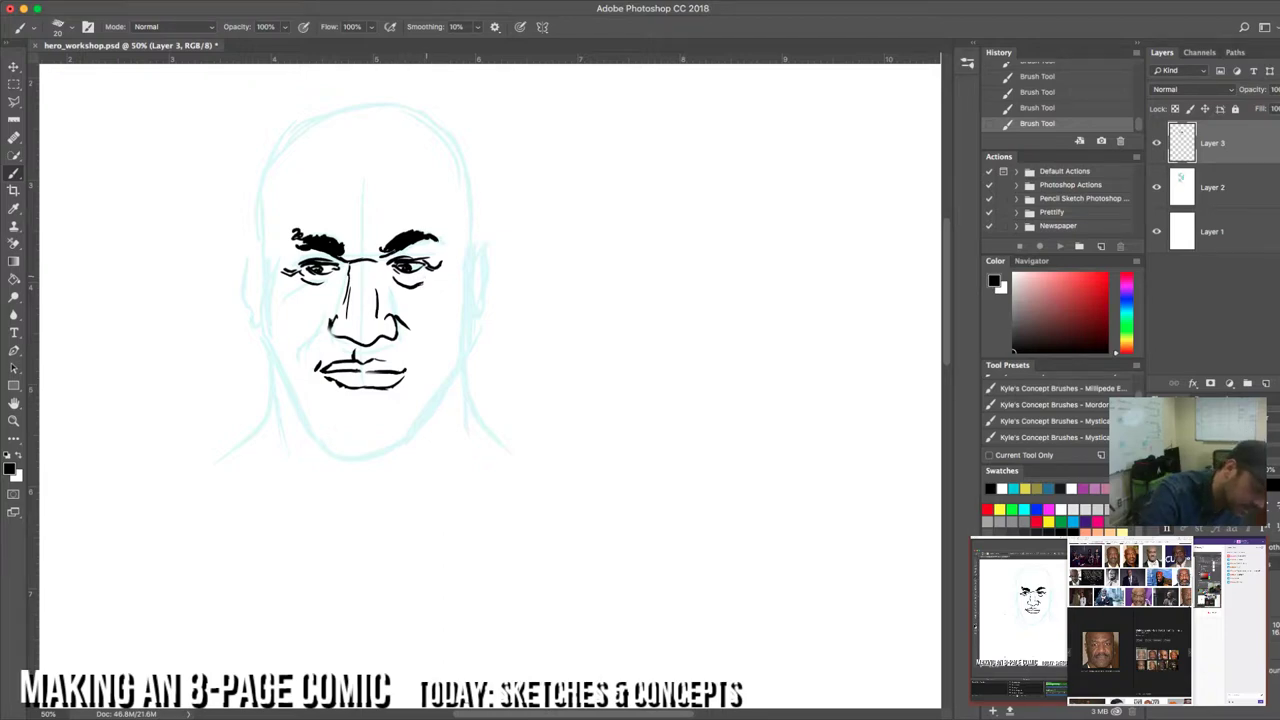
left_click_drag(418, 276, 424, 291)
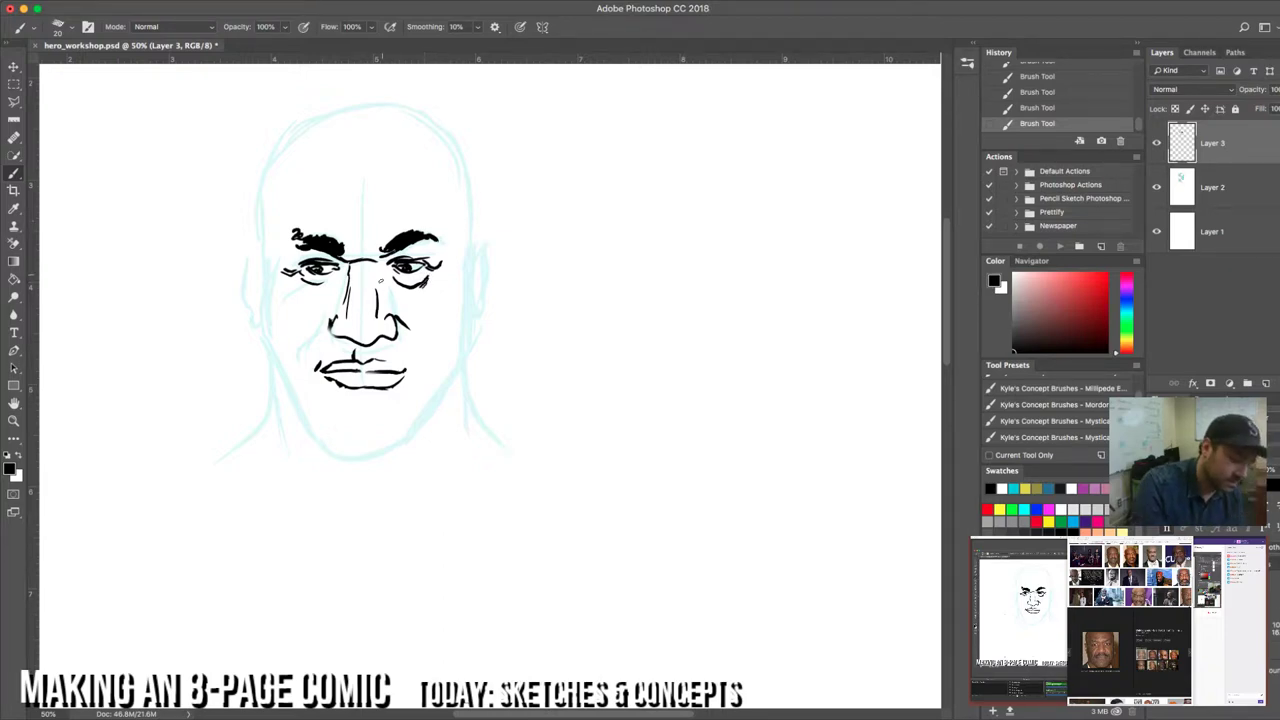
left_click_drag(419, 309, 435, 322)
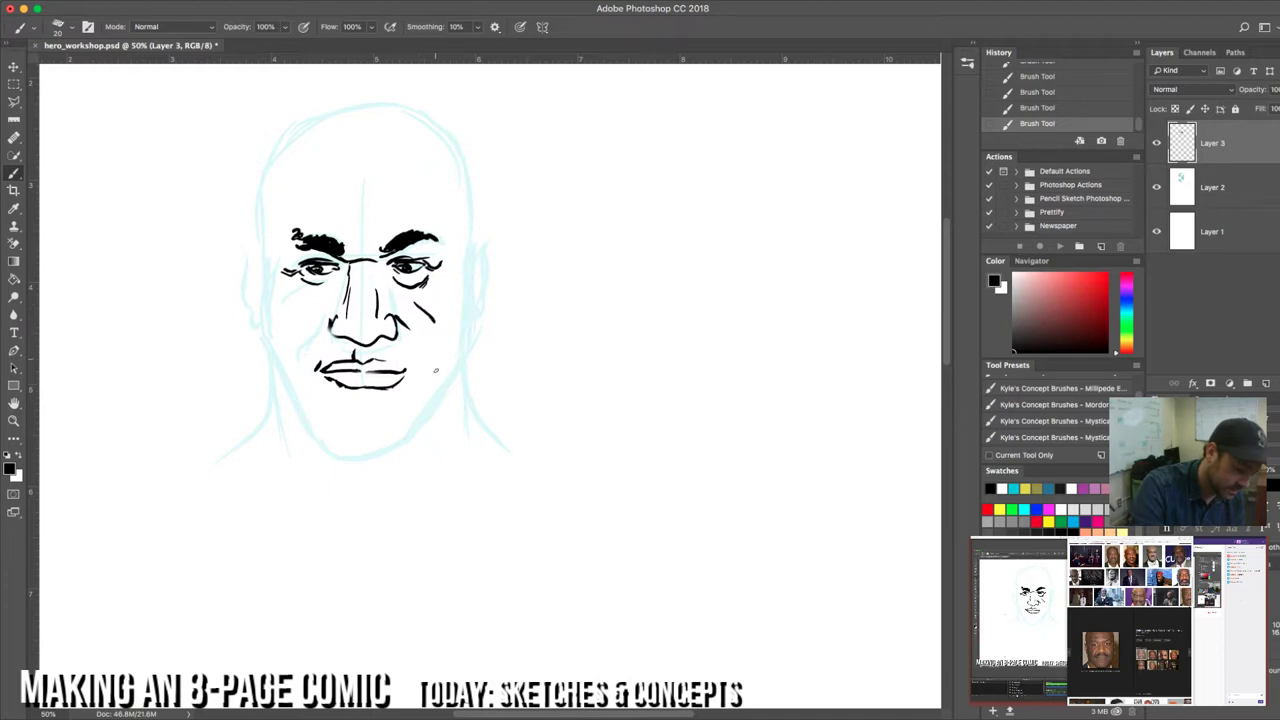
left_click_drag(290, 318, 312, 305)
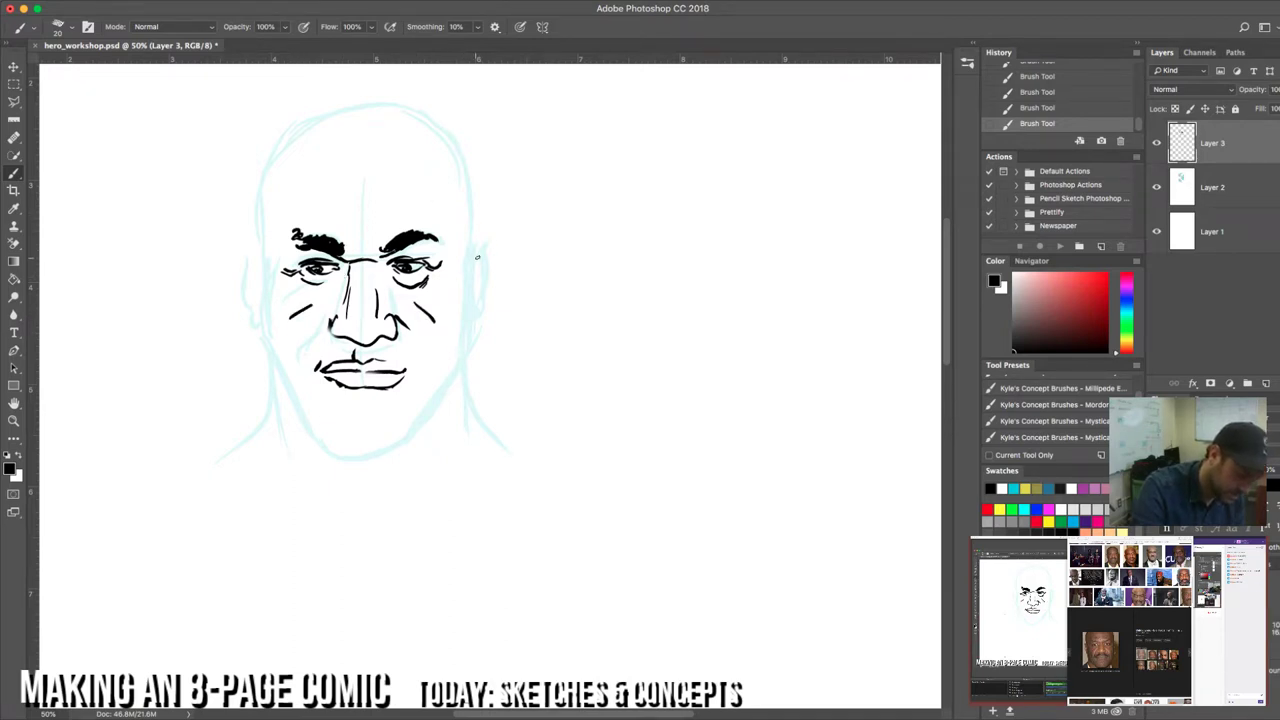
Step: Ink the outline of the right-hand ear with a small round earring hanging at its lobe
mouse_move(472, 262)
left_mouse_down()
mouse_move(484, 248)
mouse_move(466, 322)
left_mouse_up()
left_click_drag(480, 249, 470, 258)
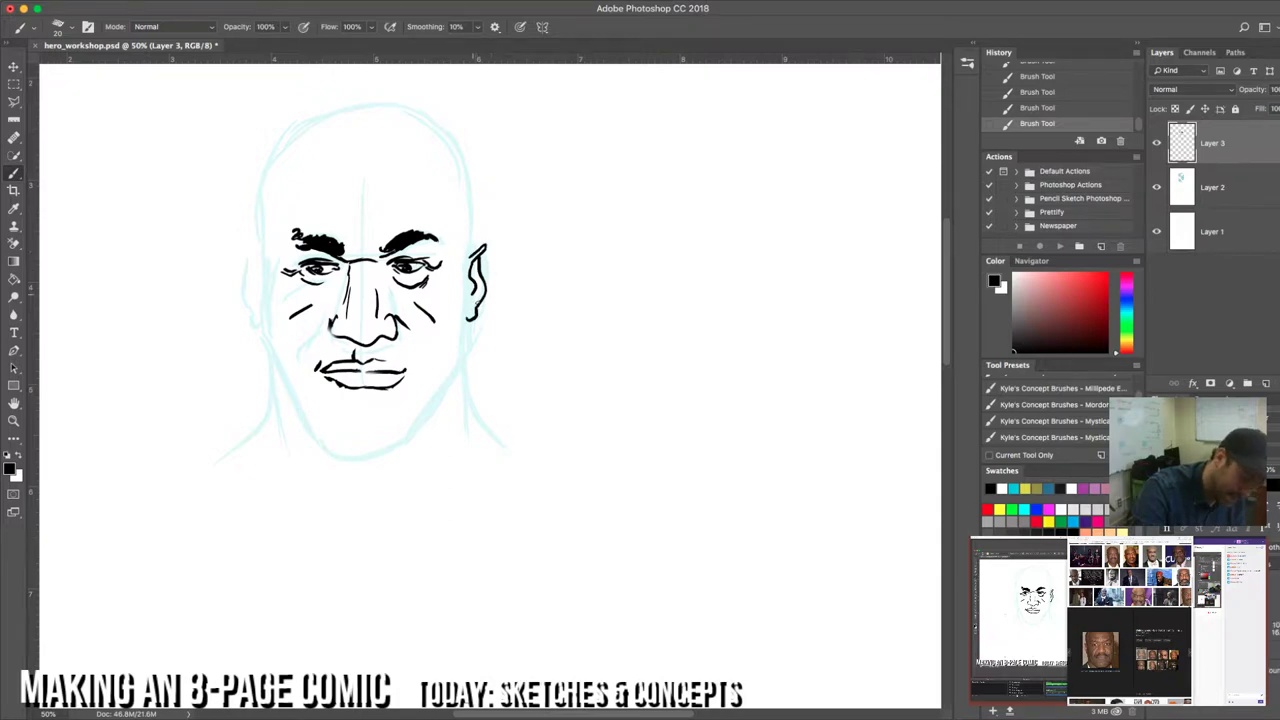
left_click_drag(478, 311, 470, 331)
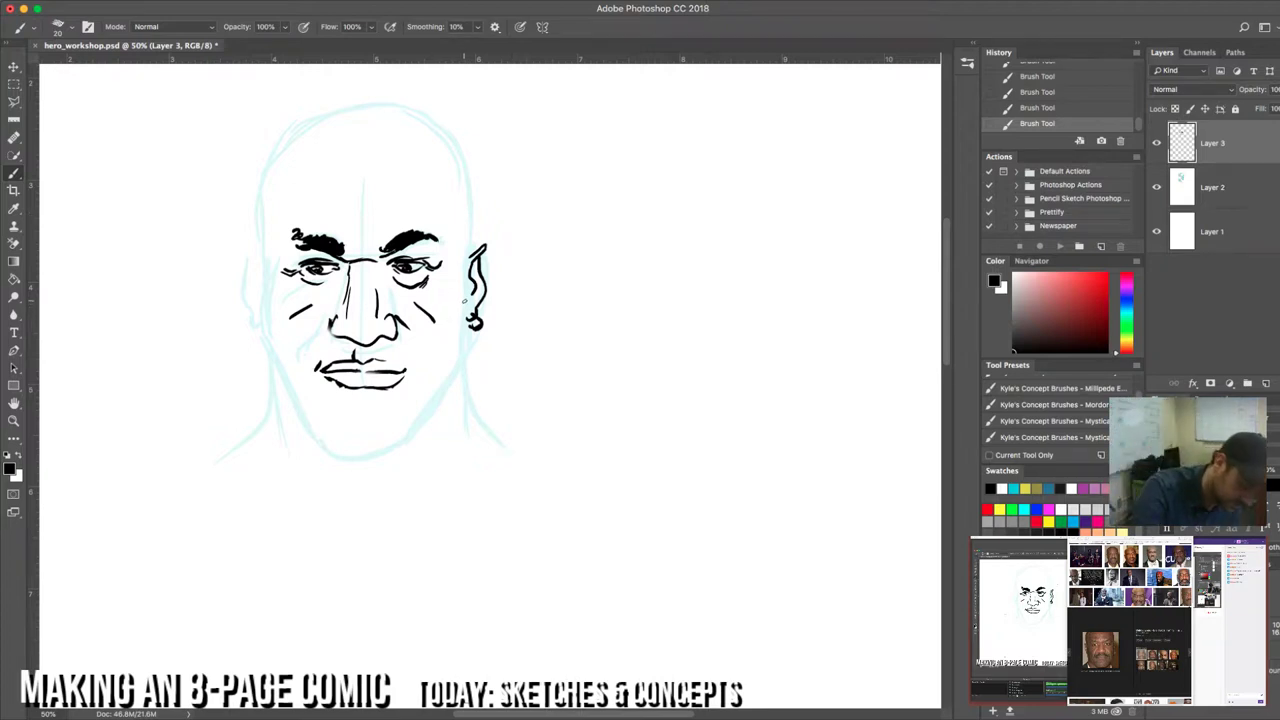
Step: Ink both sides of the jaw tapering down to a flat, squared chin, with short inner strokes along the jaw edges
mouse_move(465, 298)
left_mouse_down()
mouse_move(461, 363)
mouse_move(433, 395)
left_mouse_up()
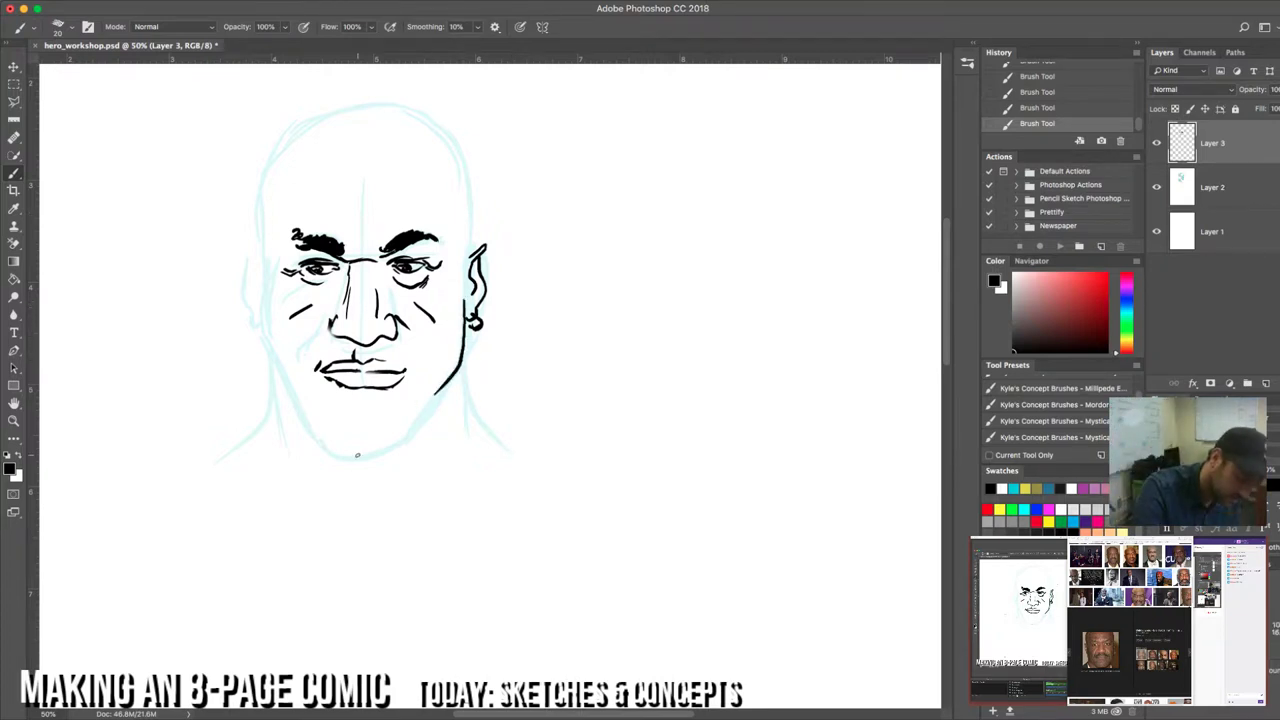
mouse_move(265, 286)
left_mouse_down()
mouse_move(266, 336)
mouse_move(293, 396)
left_mouse_up()
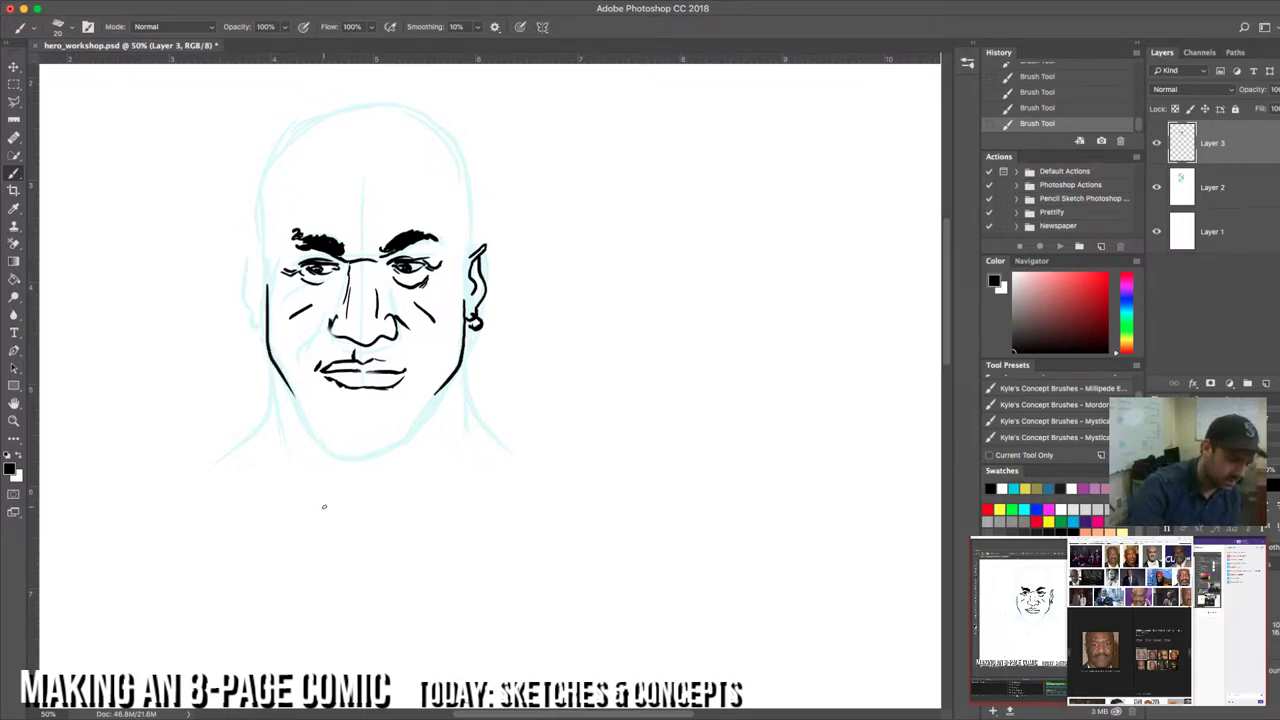
mouse_move(288, 367)
left_mouse_down()
mouse_move(345, 447)
mouse_move(396, 449)
mouse_move(414, 409)
mouse_move(446, 386)
left_mouse_up()
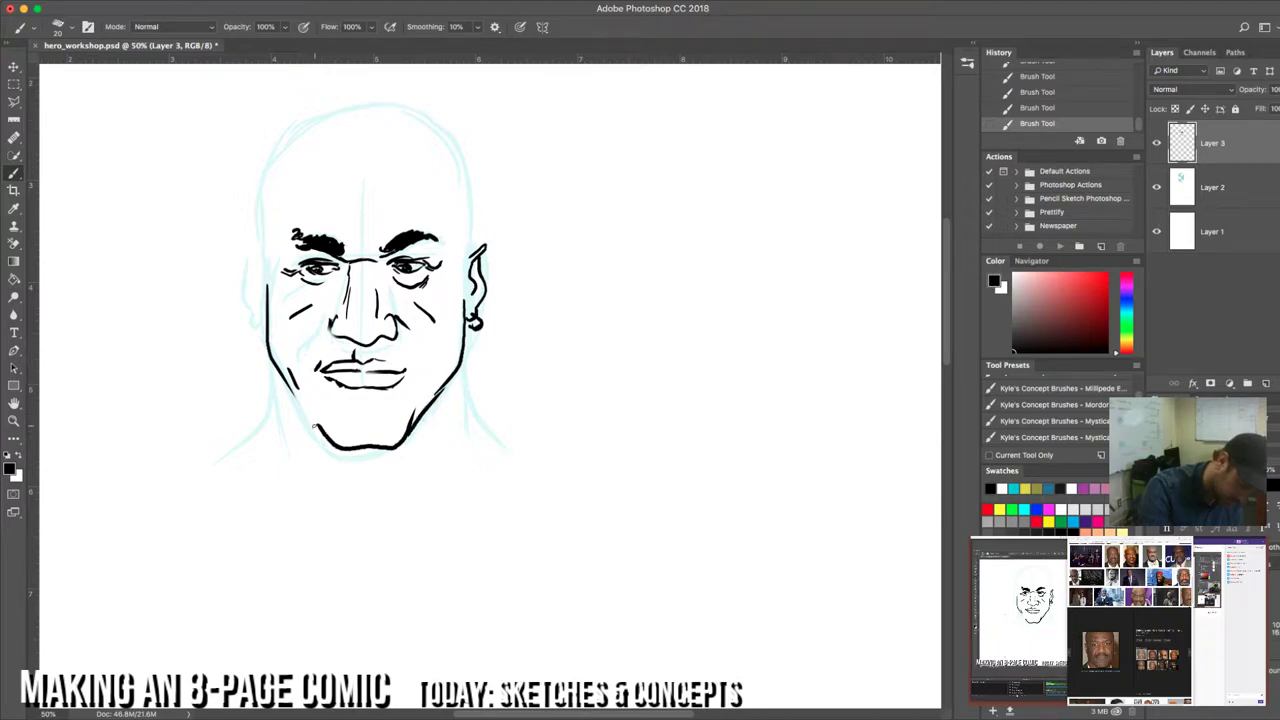
left_click_drag(318, 424, 284, 380)
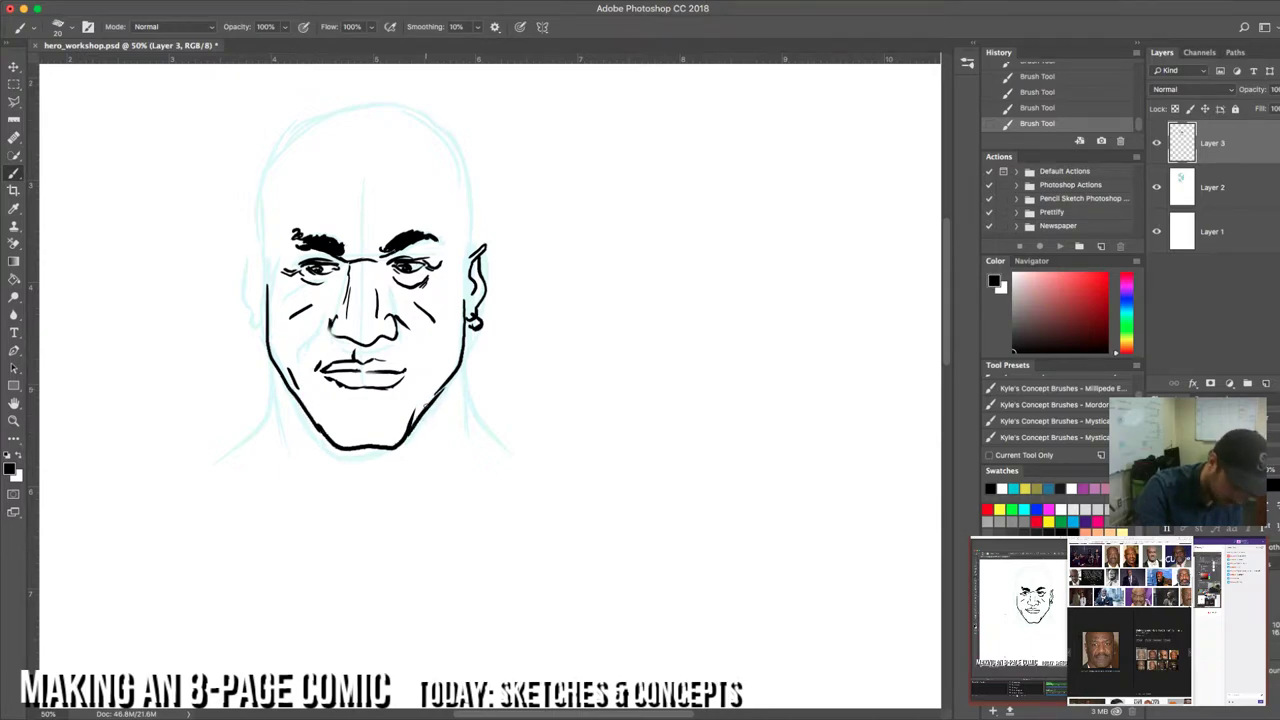
Step: Thicken the right-hand jaw edge and ink a short curved crease beside the right-hand mouth corner, undoing the first crease drawn too close
mouse_move(418, 424)
left_mouse_down()
mouse_move(470, 362)
mouse_move(466, 348)
mouse_move(415, 390)
left_mouse_up()
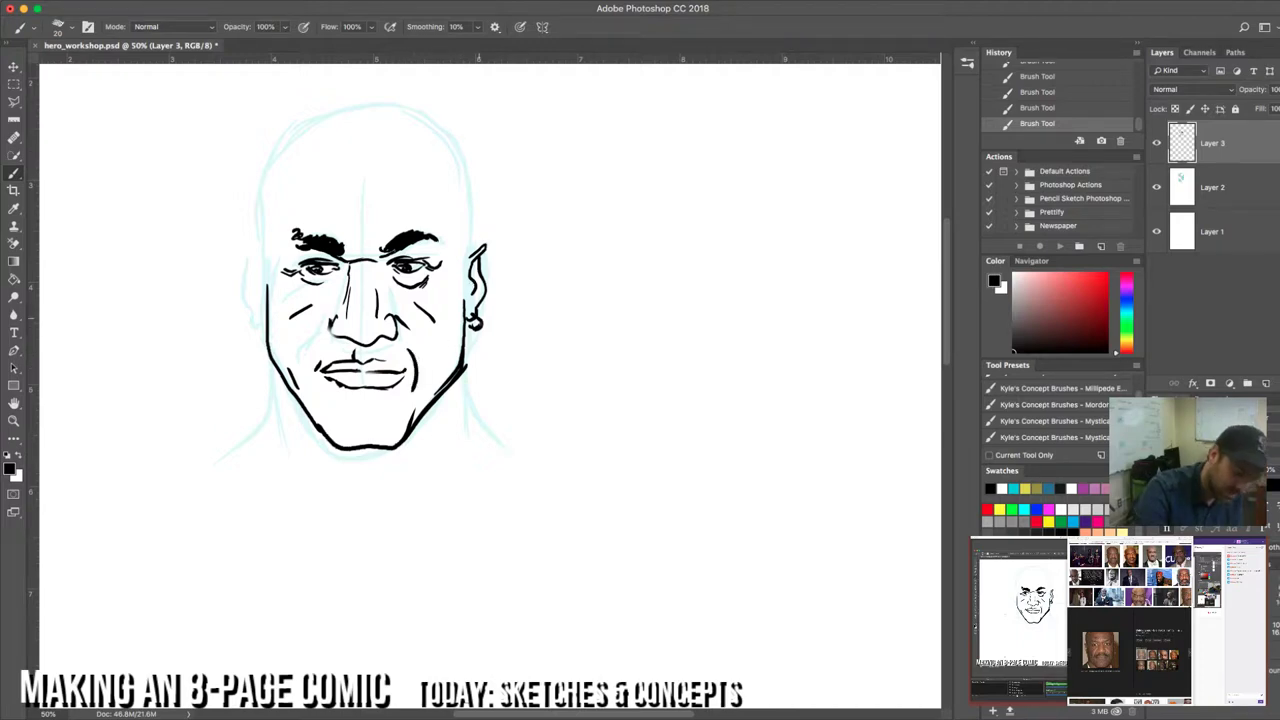
key("super+z")
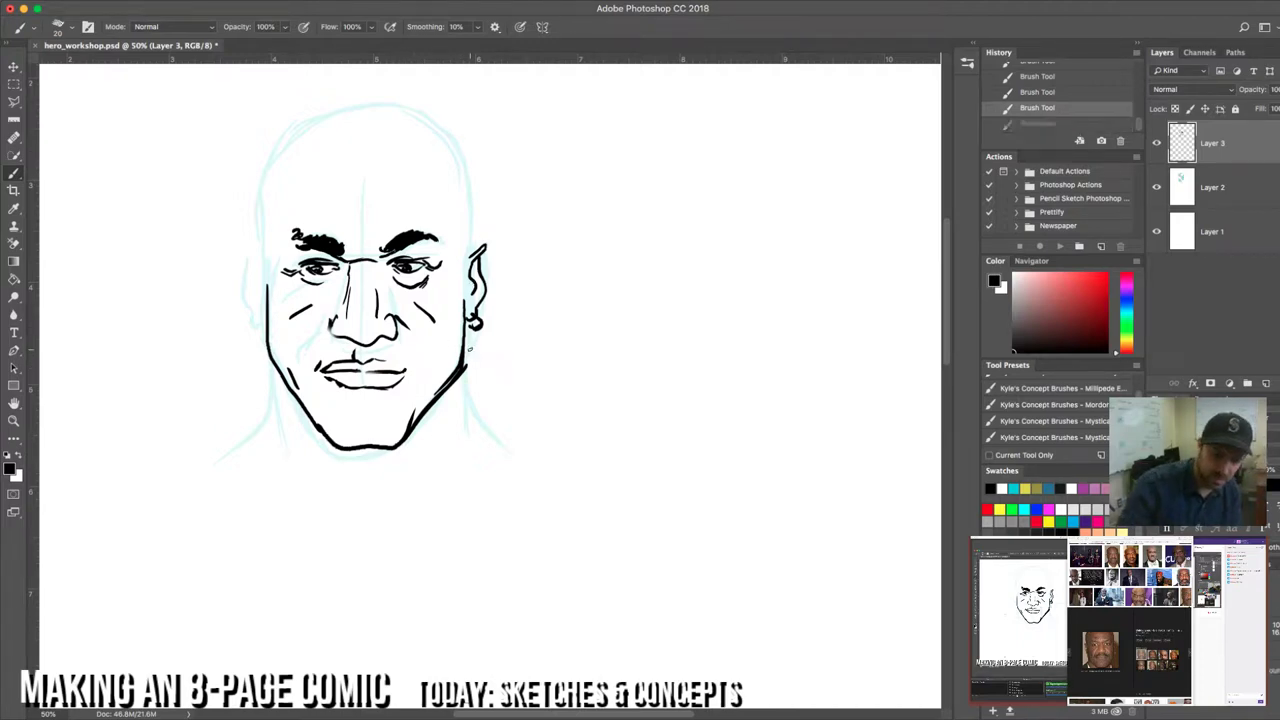
left_click_drag(426, 354, 436, 380)
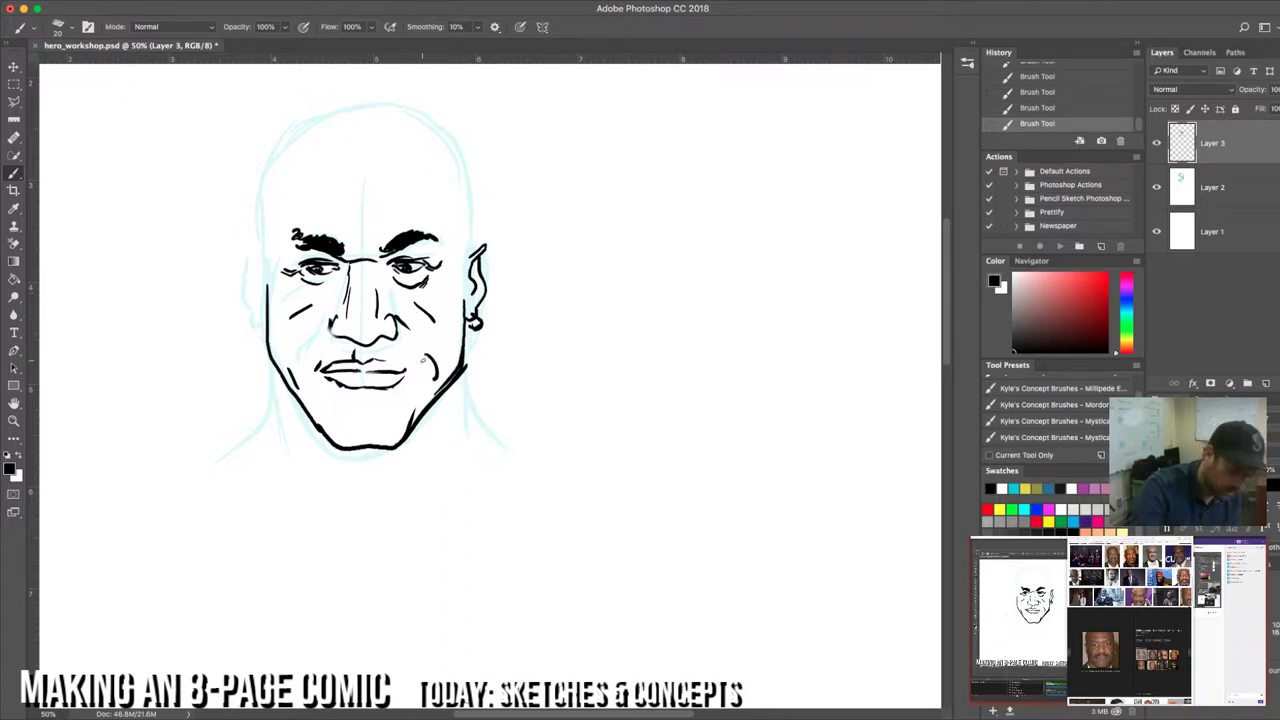
Step: Ink a full moustache of short hair strokes above the upper lip and a small shadow patch under the lower lip
mouse_move(316, 364)
left_mouse_down()
mouse_move(320, 333)
mouse_move(327, 355)
mouse_move(402, 346)
left_mouse_up()
left_click_drag(400, 362, 412, 360)
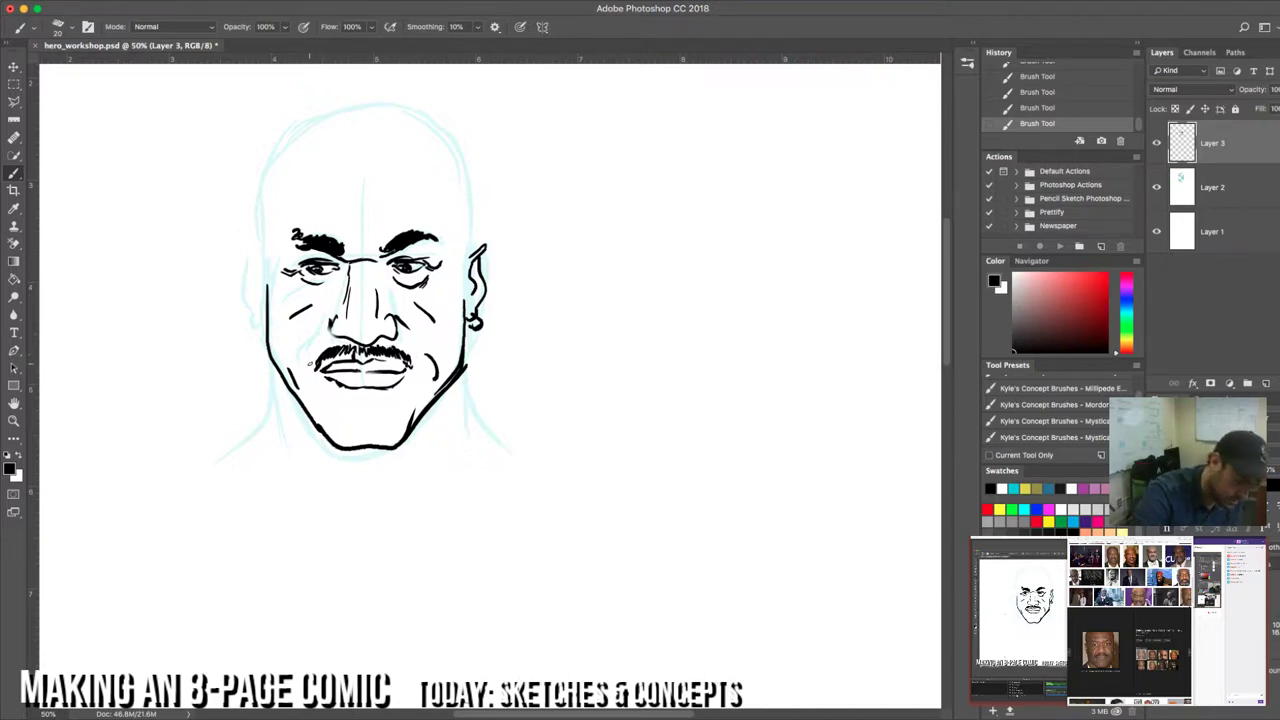
left_click_drag(310, 368, 324, 350)
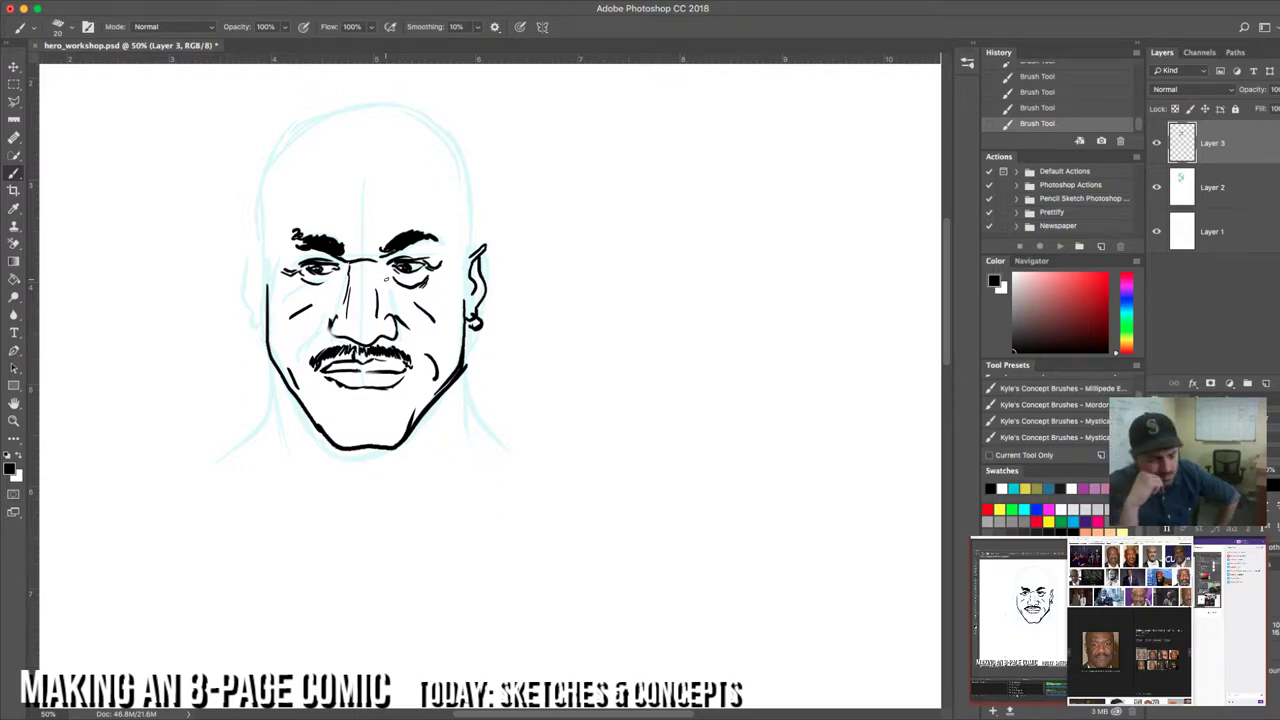
left_click_drag(352, 390, 378, 401)
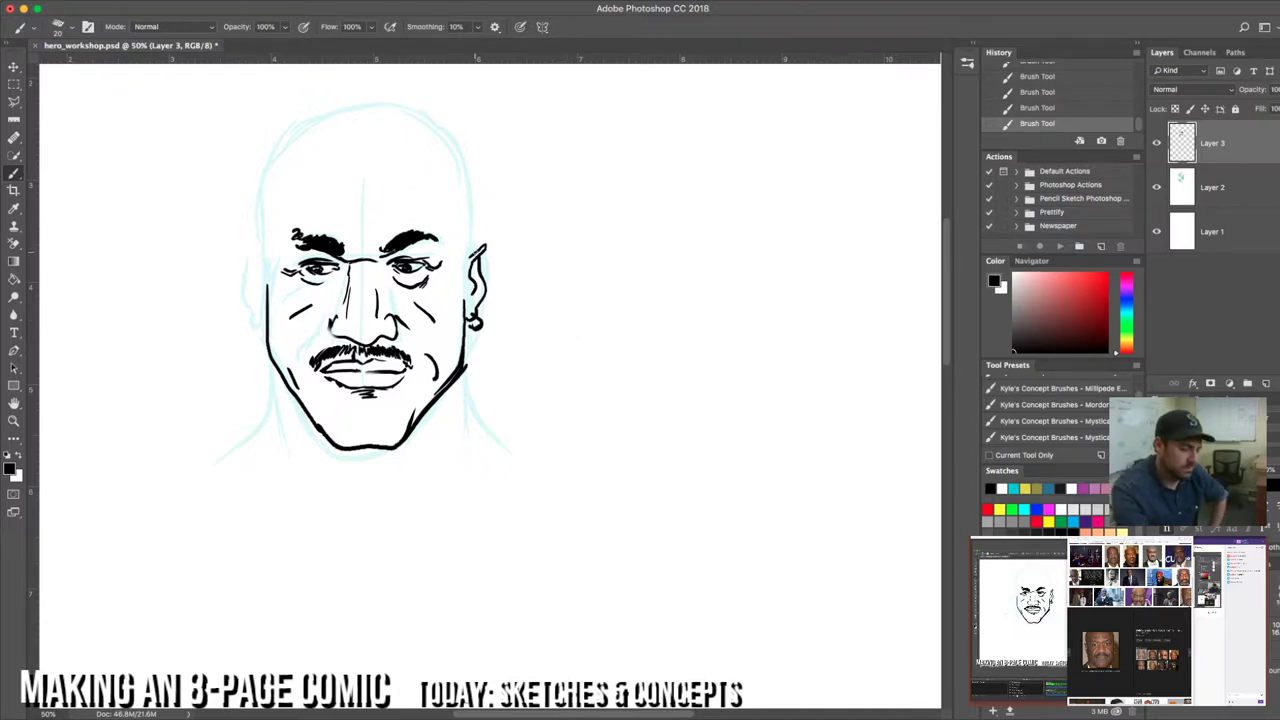
Step: Ink the bald skull's outline from temple to temple over the crown, undoing the first attempt at its right-hand side
left_click_drag(472, 256, 455, 136)
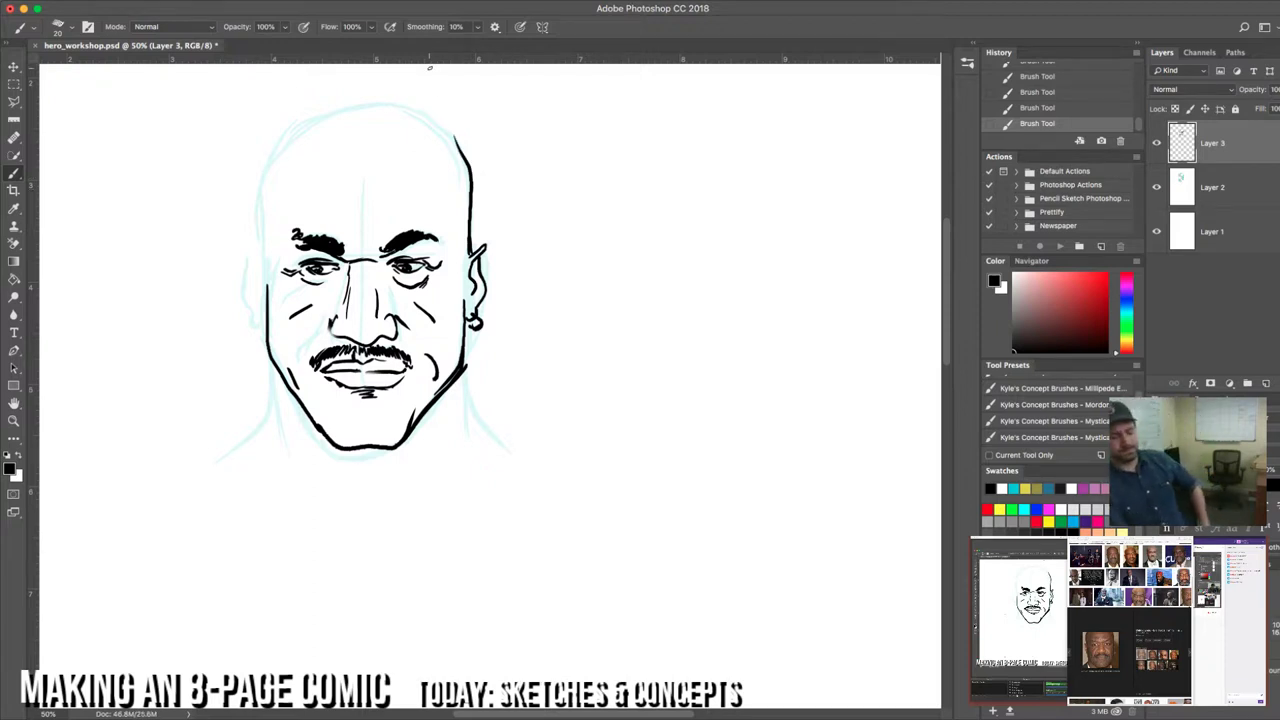
key("super+z")
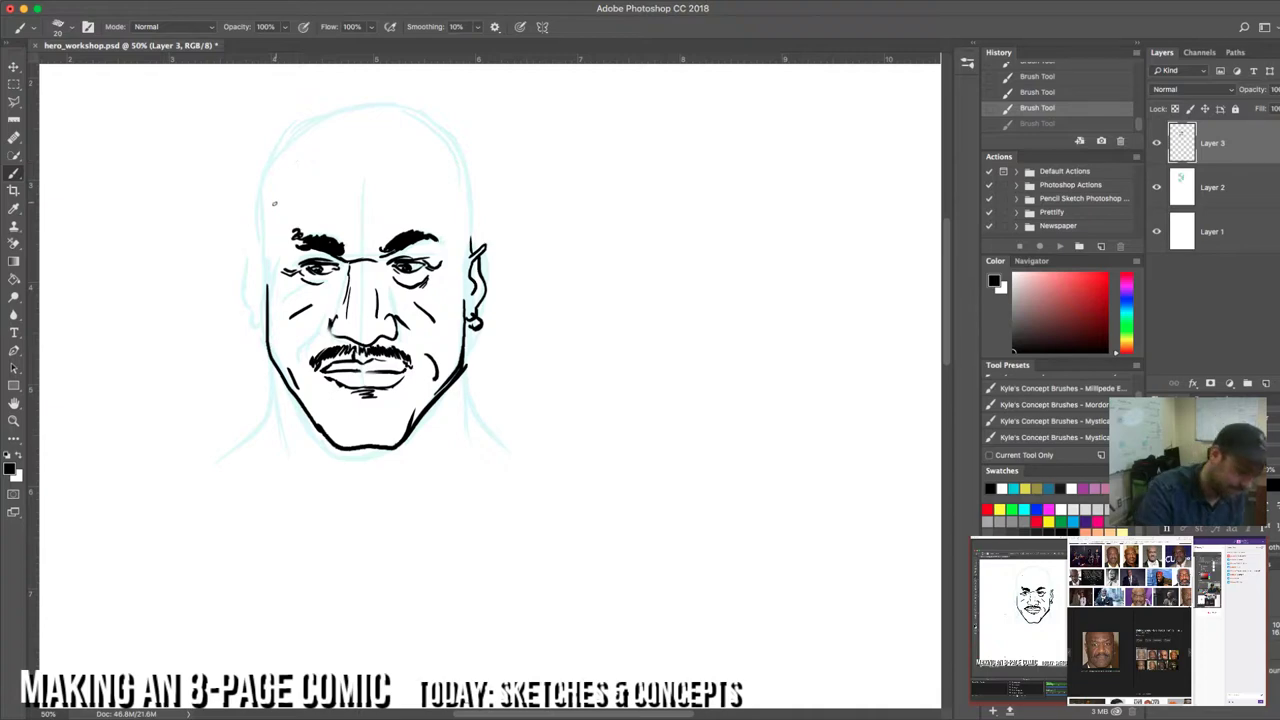
mouse_move(264, 232)
left_mouse_down()
mouse_move(267, 180)
mouse_move(302, 138)
mouse_move(342, 116)
mouse_move(403, 111)
mouse_move(452, 146)
mouse_move(477, 265)
left_mouse_up()
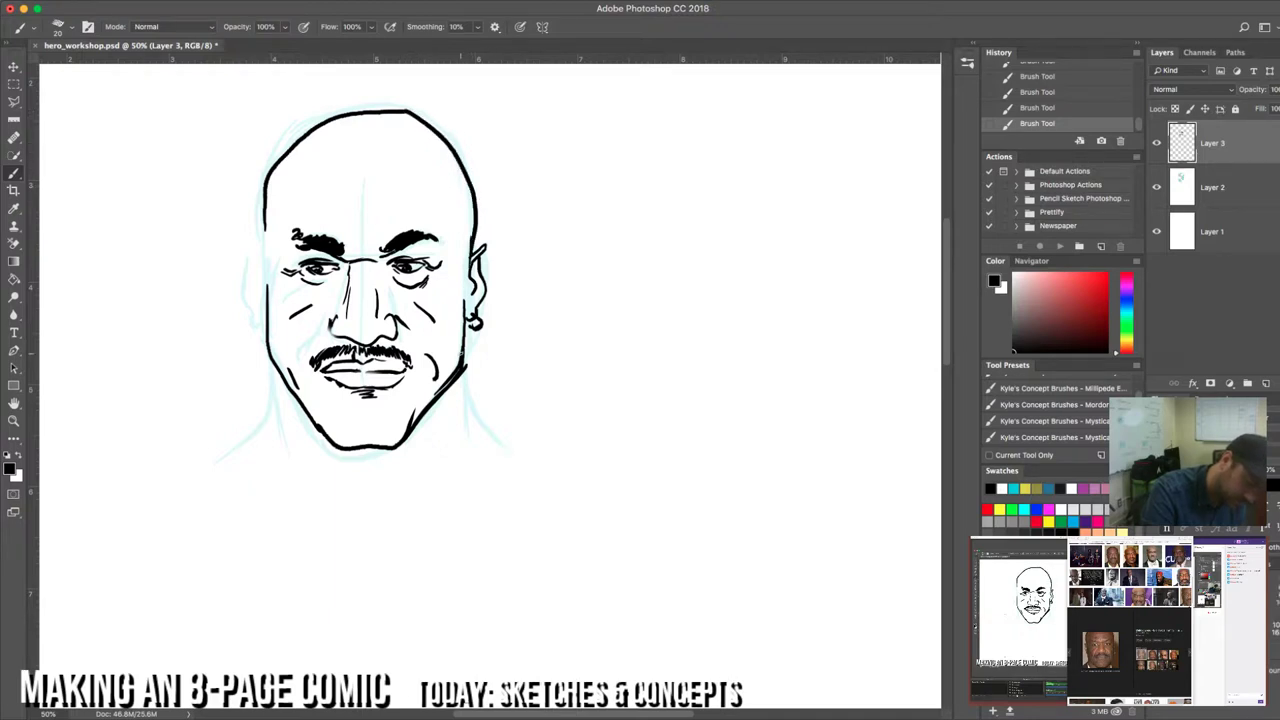
Step: Extend the head's outline down to the left-hand ear, ink that ear, and add inner fold and rim lines to both ears
mouse_move(264, 226)
left_mouse_down()
mouse_move(266, 330)
mouse_move(265, 269)
mouse_move(251, 258)
mouse_move(262, 330)
left_mouse_up()
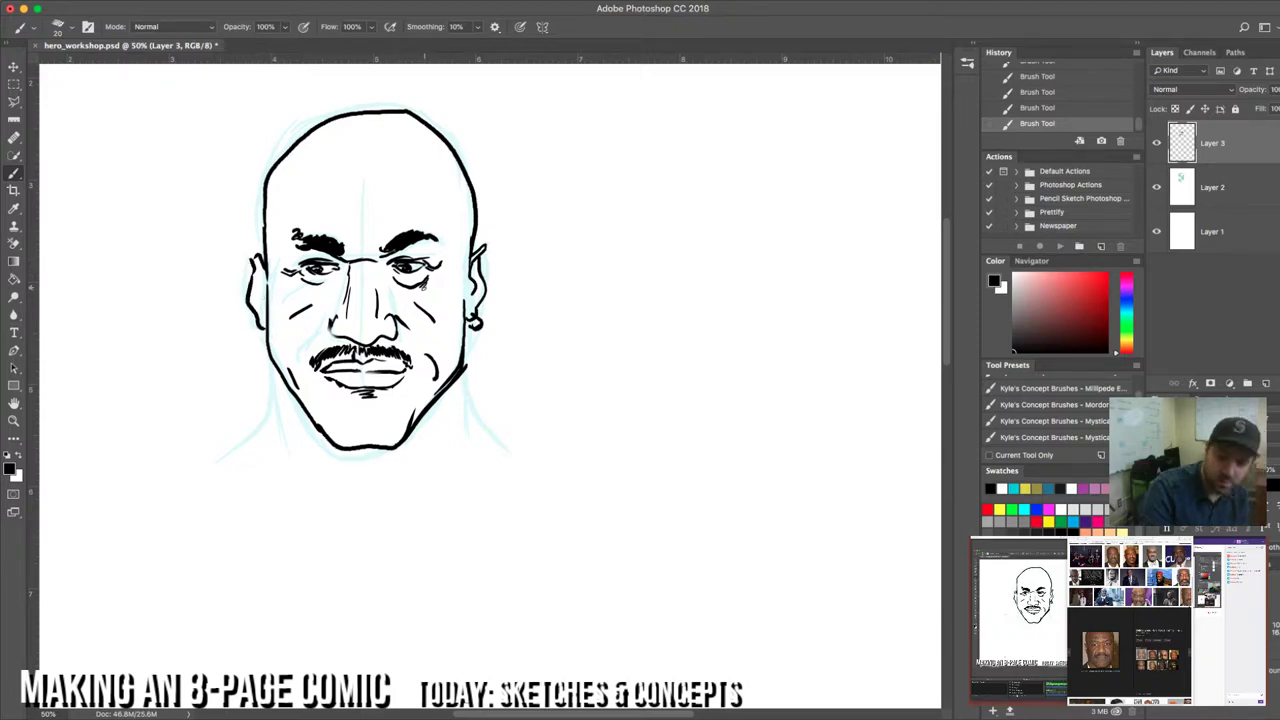
left_click_drag(422, 318, 417, 311)
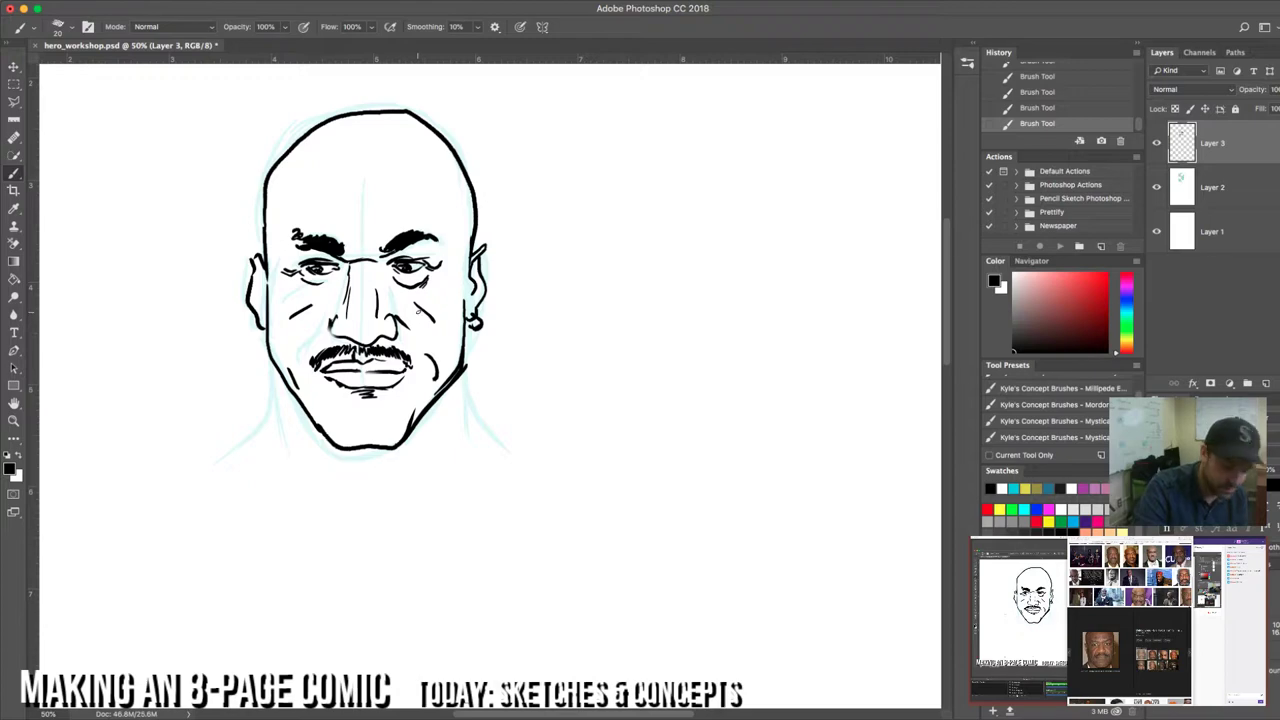
mouse_move(259, 268)
left_mouse_down()
mouse_move(258, 305)
mouse_move(258, 292)
left_mouse_up()
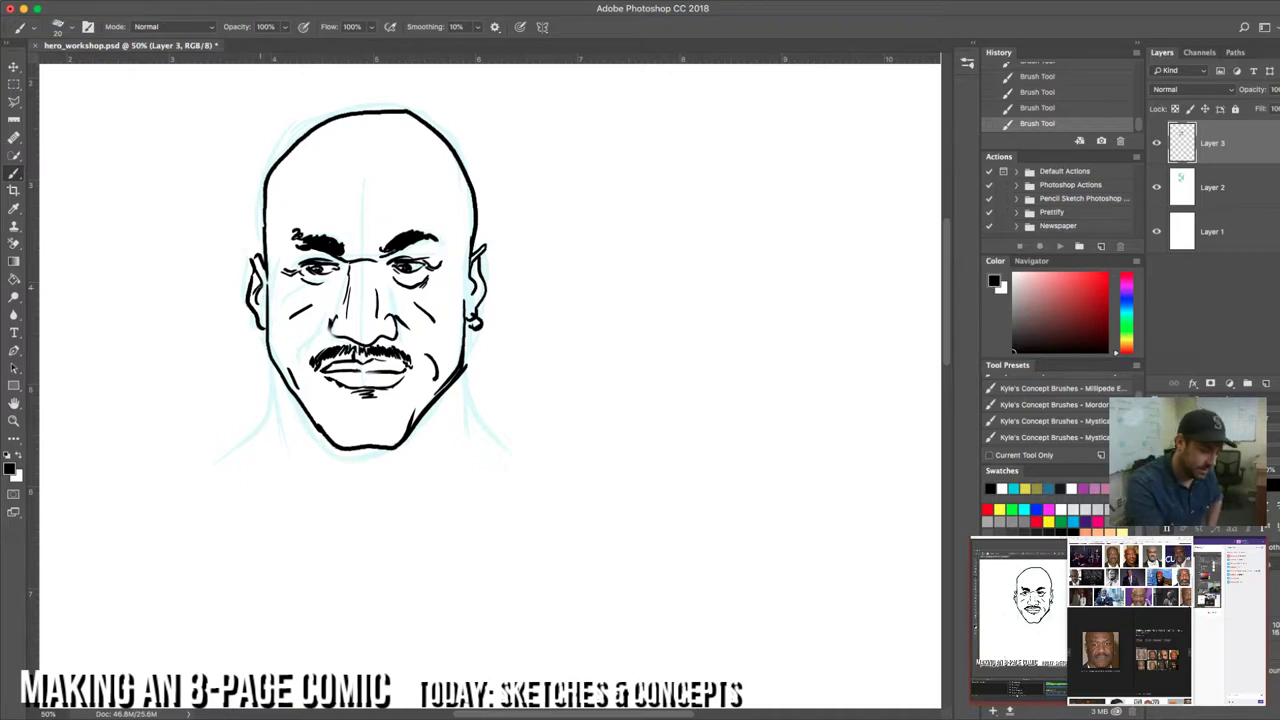
mouse_move(254, 268)
left_mouse_down()
mouse_move(250, 298)
mouse_move(247, 265)
left_mouse_up()
left_click_drag(480, 254, 486, 280)
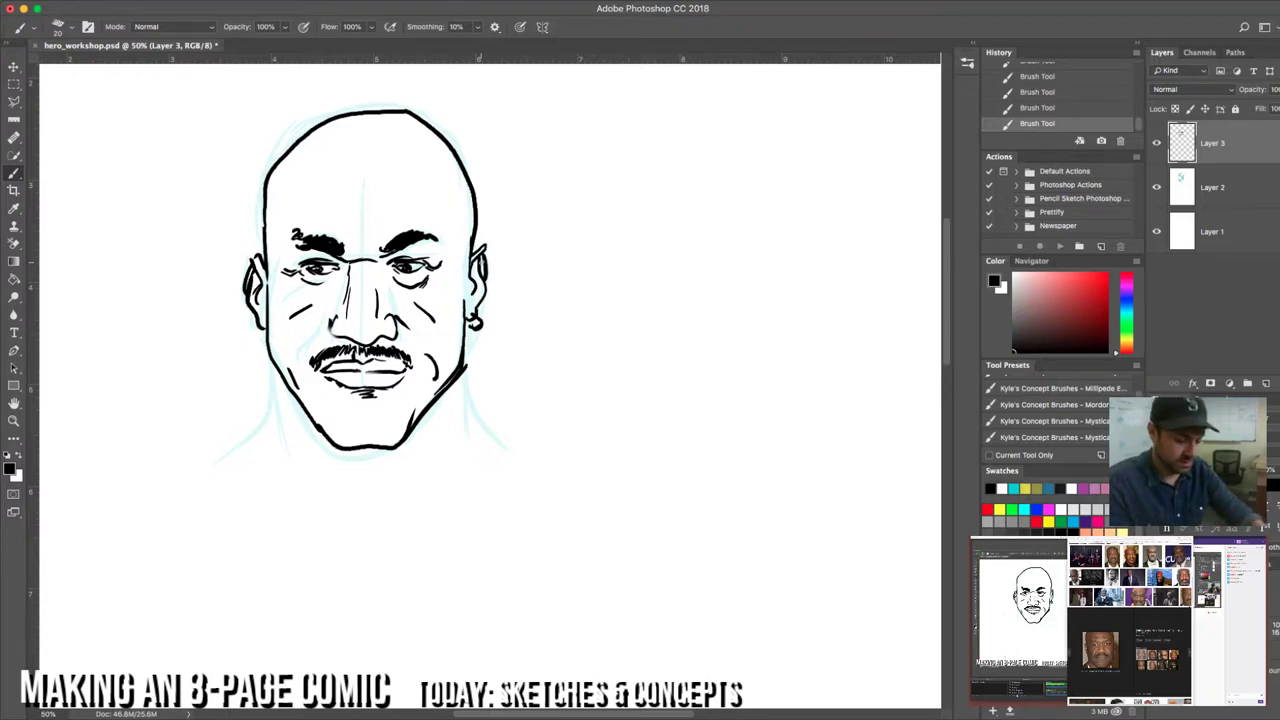
Step: Lower the opacity of Layer 3 so its inked face turns pale grey, and add a new layer above it
left_click(1275, 89)
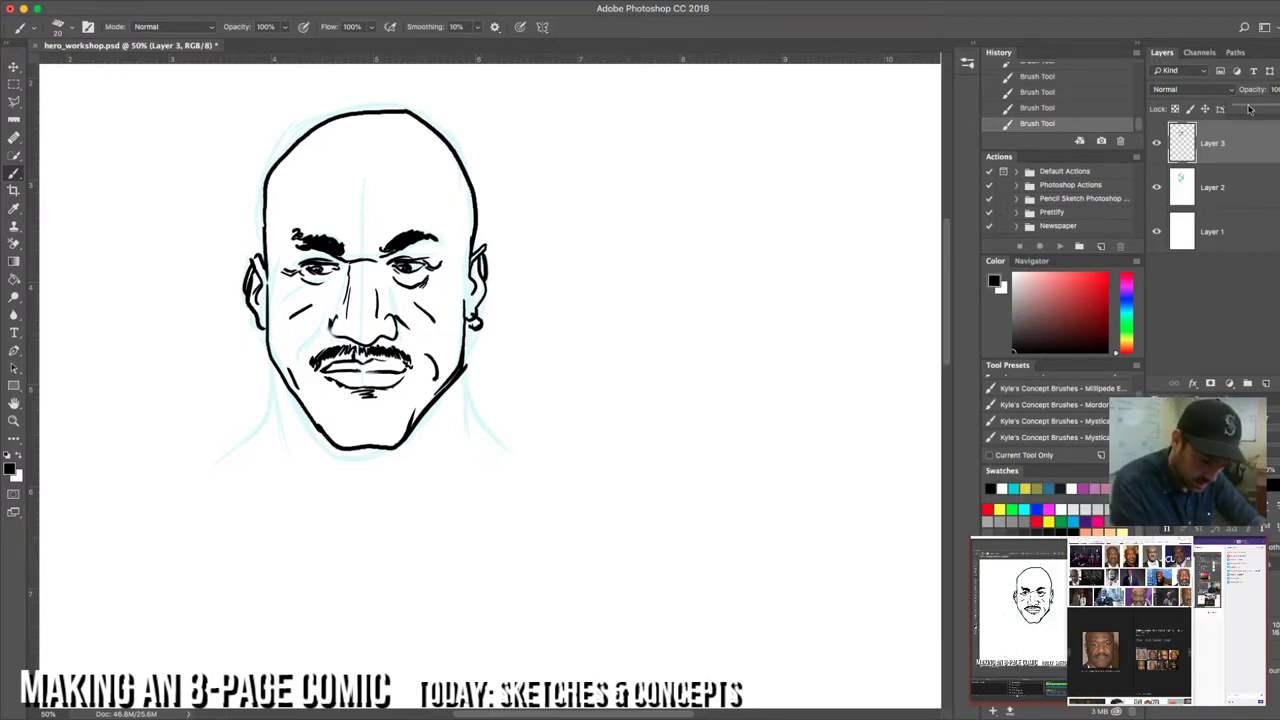
left_click_drag(1276, 110, 1242, 112)
left_click(1265, 383)
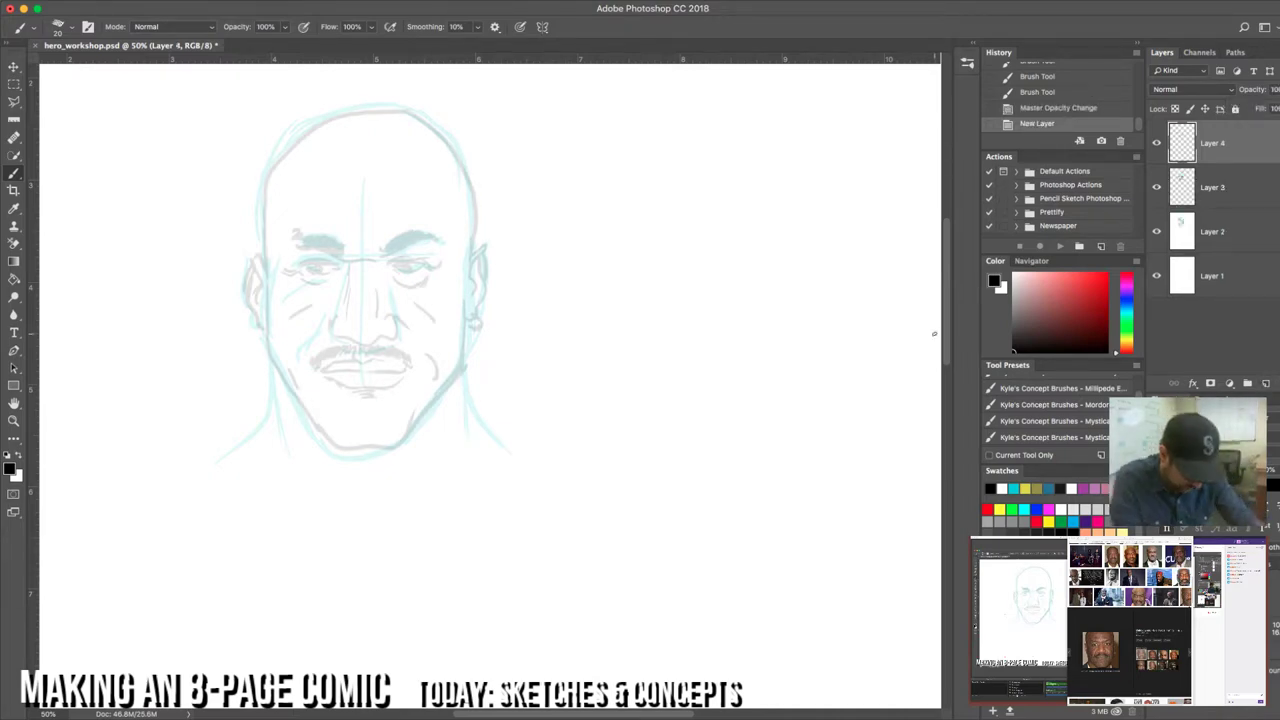
left_click_drag(383, 260, 424, 262)
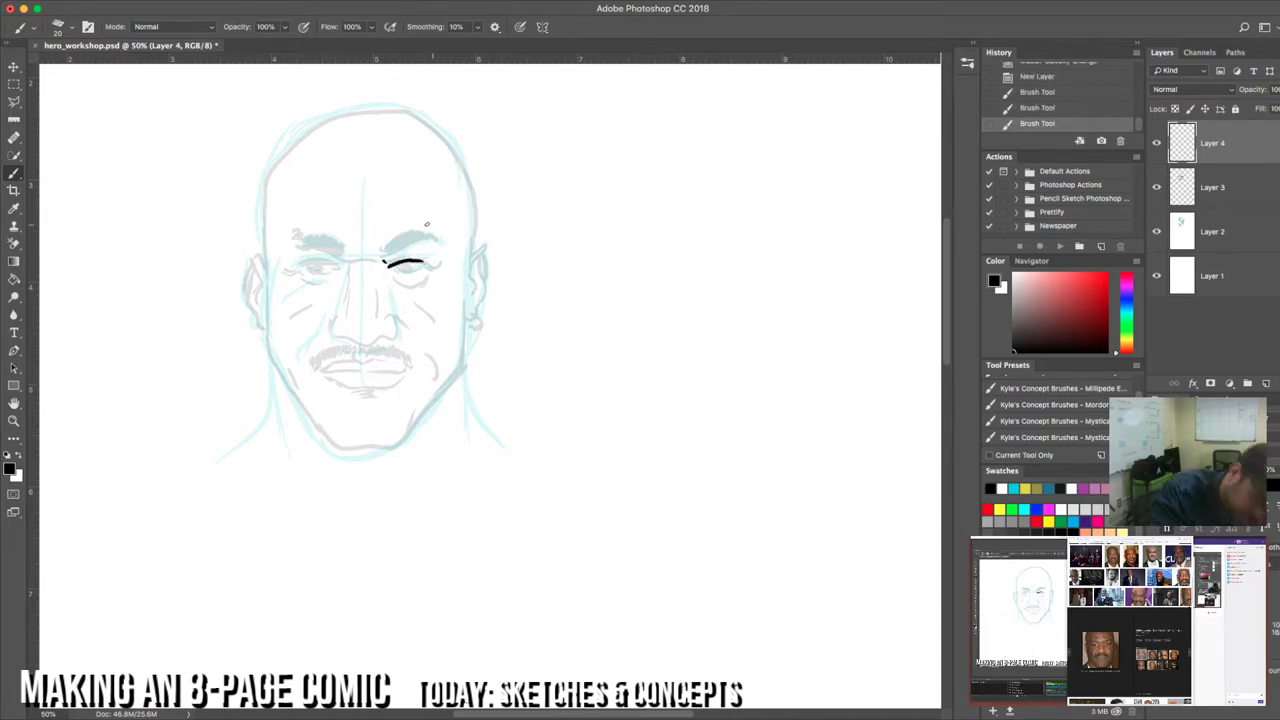
key("super+z")
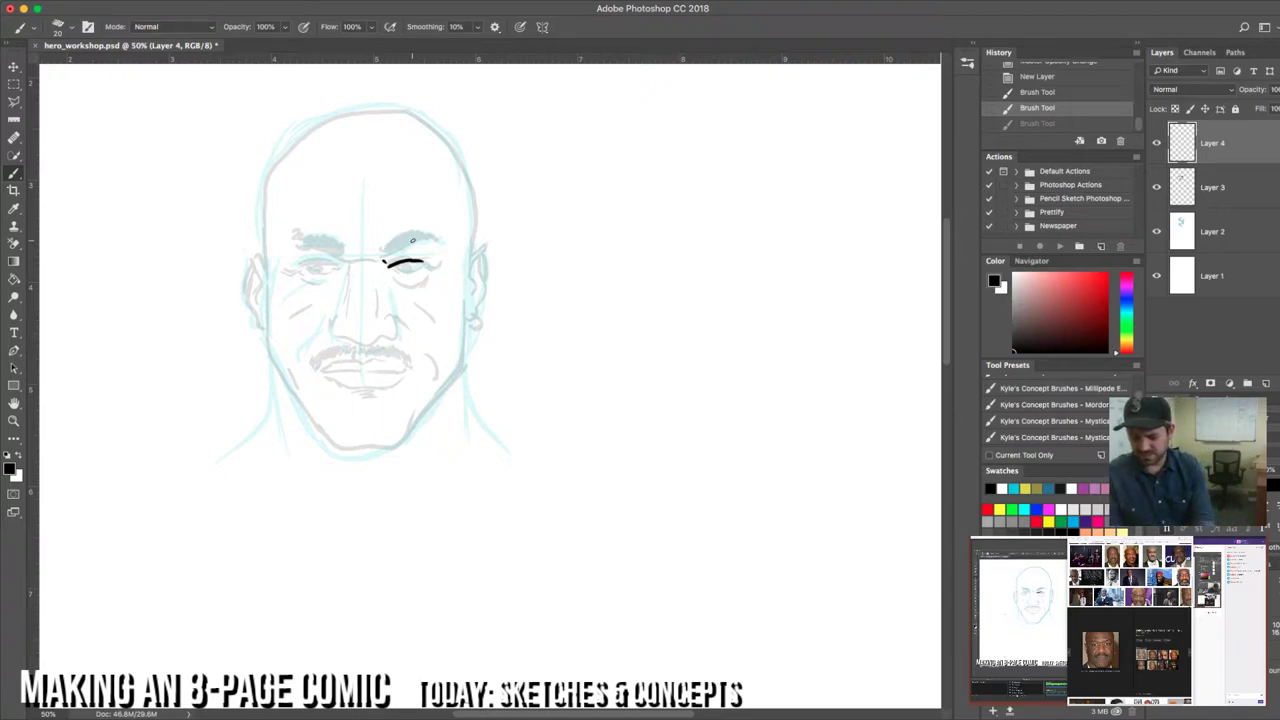
key("alt+super+z")
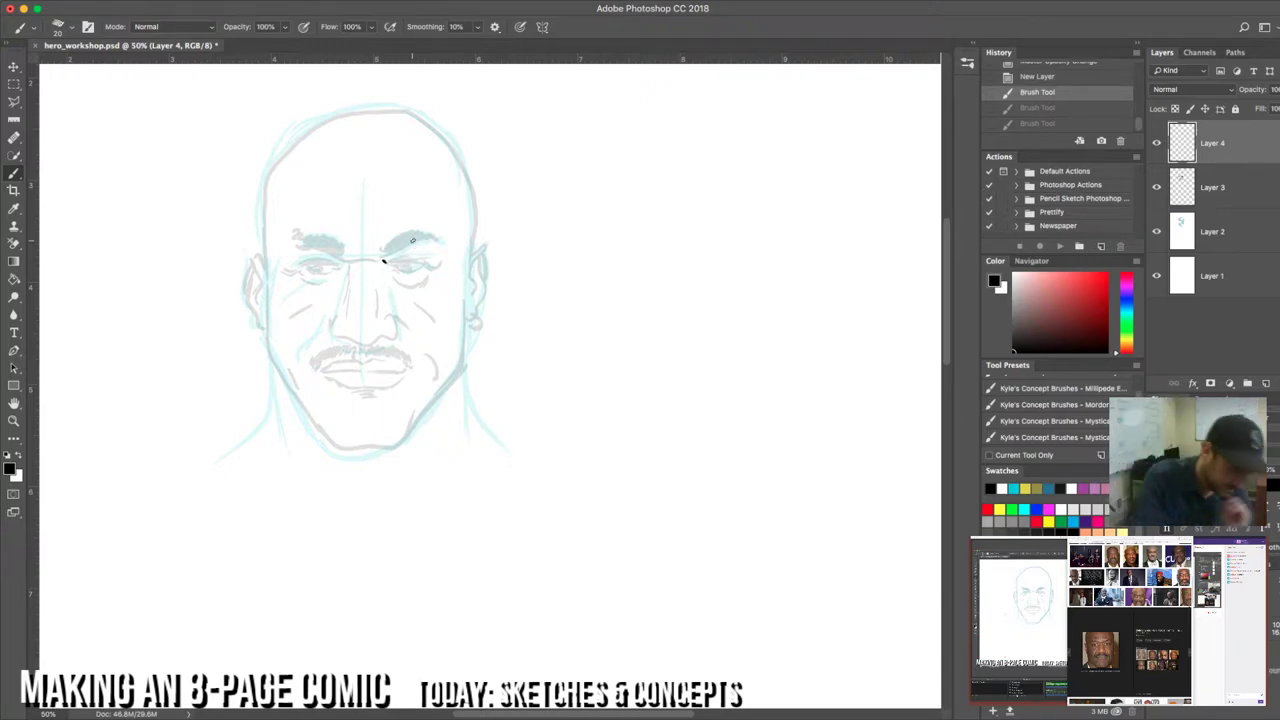
Step: Hide the cyan head study on Layer 2 and ink both eyes' lids and dark irises over the faded face on Layer 4
left_click(1157, 231)
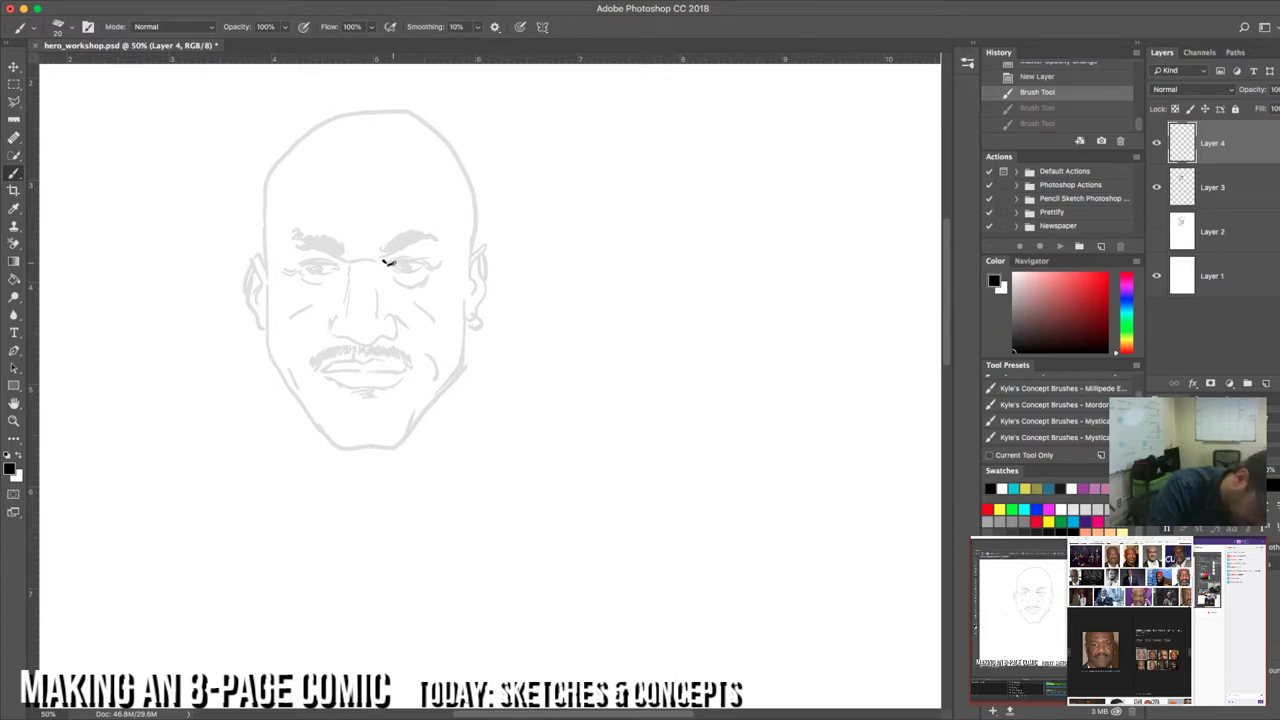
mouse_move(384, 262)
left_mouse_down()
mouse_move(430, 262)
mouse_move(394, 270)
mouse_move(408, 273)
mouse_move(431, 263)
left_mouse_up()
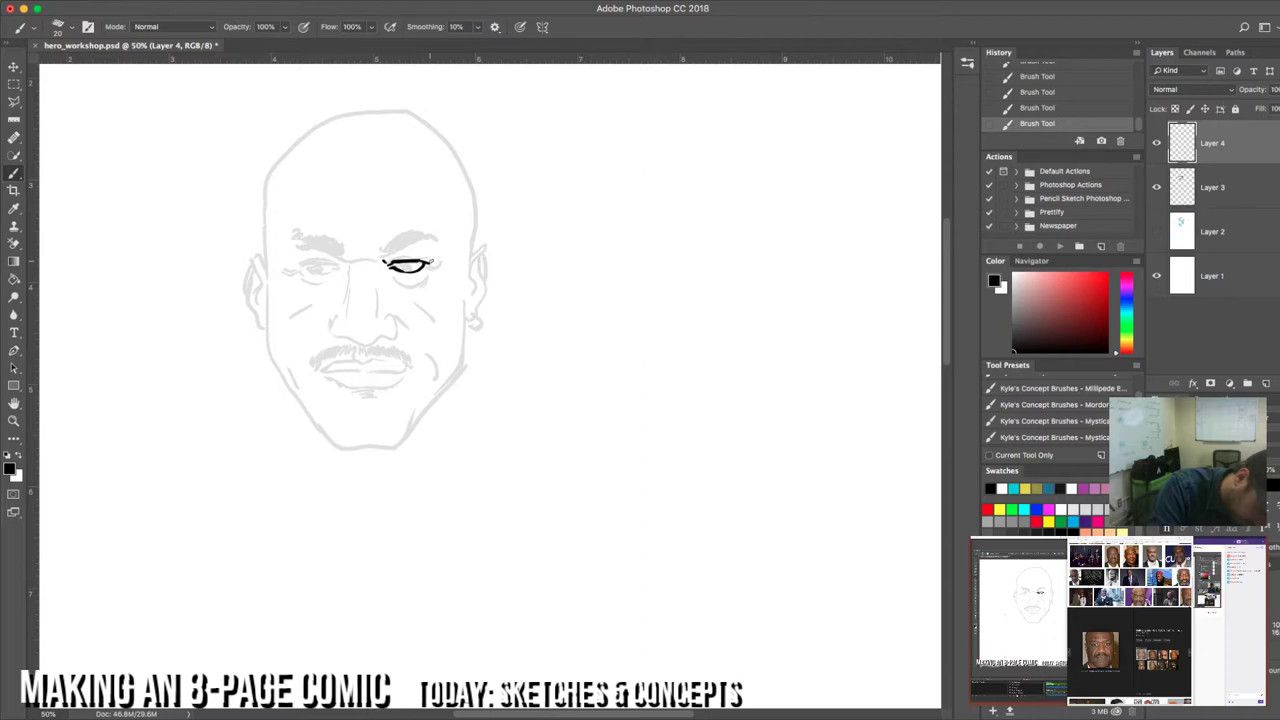
left_click_drag(300, 269, 340, 265)
left_click_drag(304, 268, 324, 271)
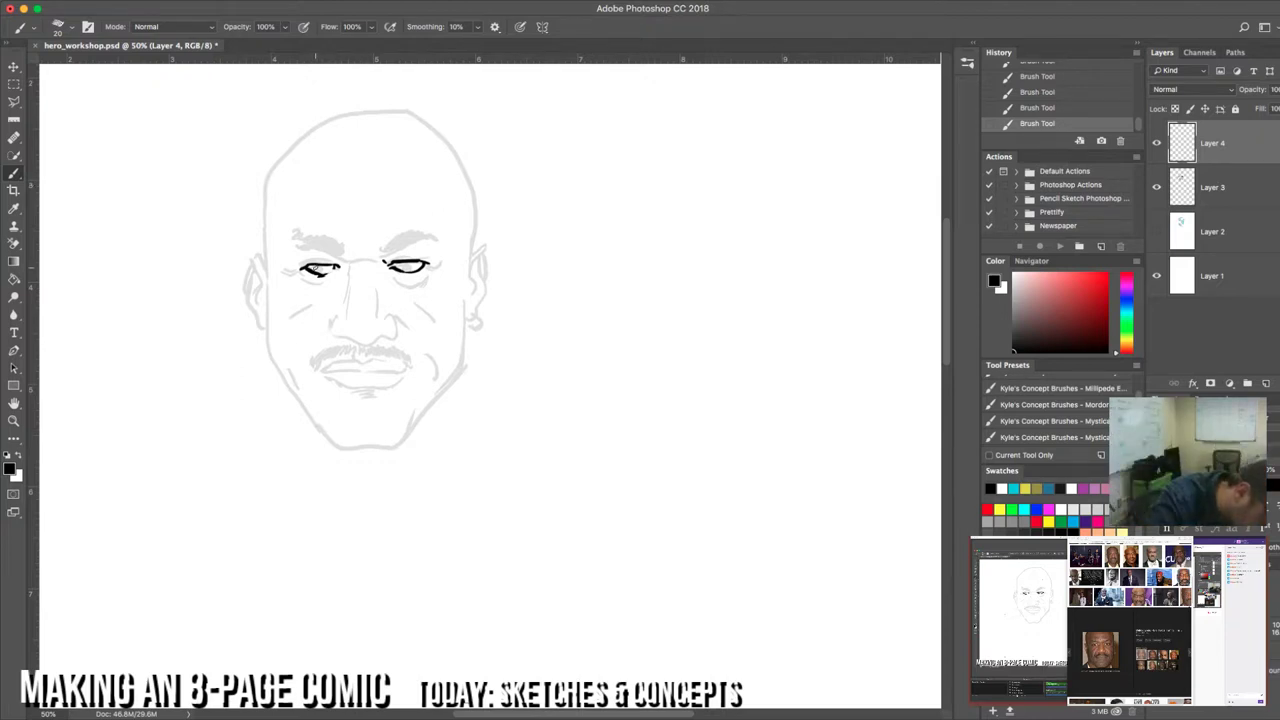
left_click_drag(314, 270, 414, 267)
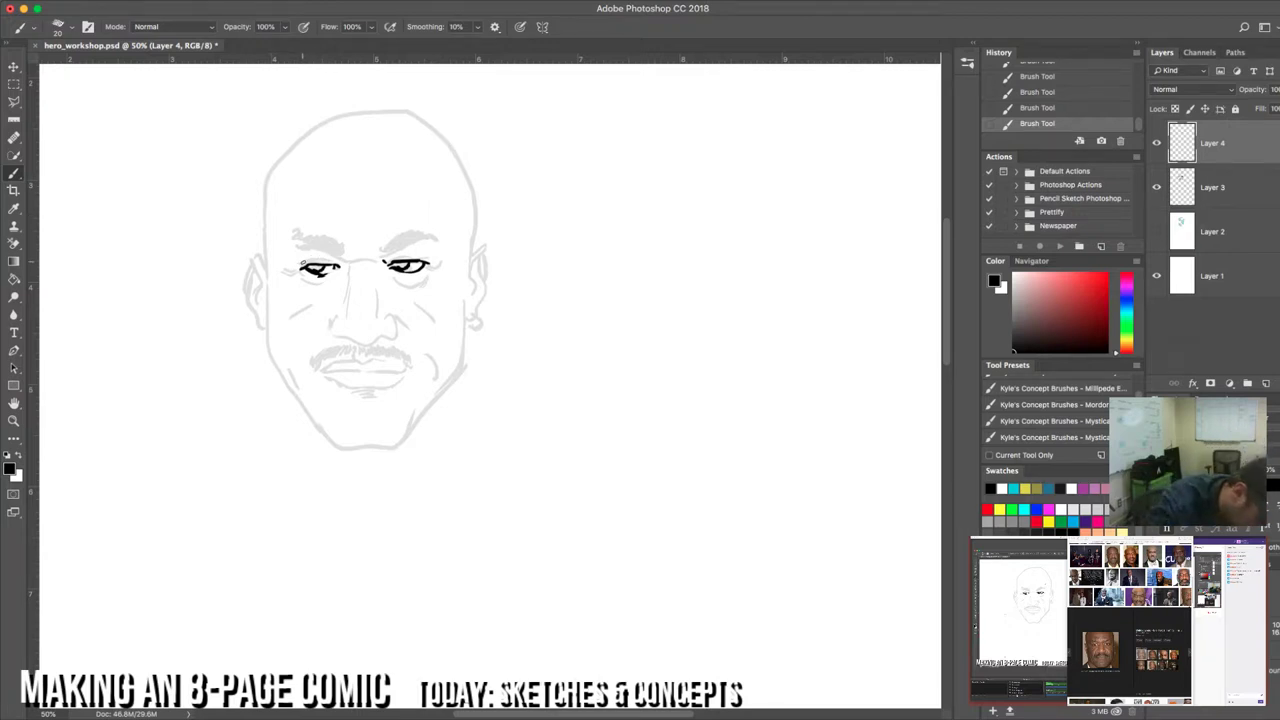
Step: Ink the nose on Layer 4, drawing its bridge, left-hand side, underside and both nostrils over the faded sketch
left_click_drag(302, 262, 419, 253)
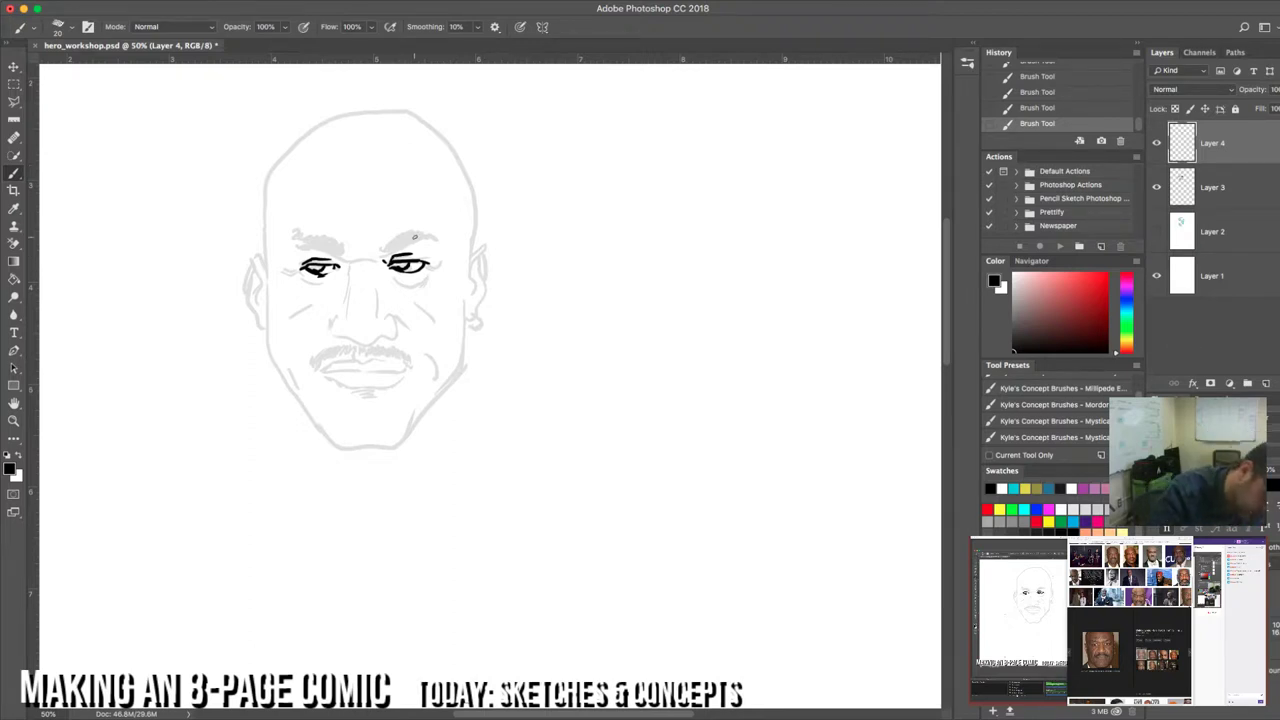
mouse_move(343, 265)
left_mouse_down()
mouse_move(373, 263)
mouse_move(353, 276)
mouse_move(331, 337)
mouse_move(376, 343)
mouse_move(397, 326)
mouse_move(382, 312)
mouse_move(407, 332)
left_mouse_up()
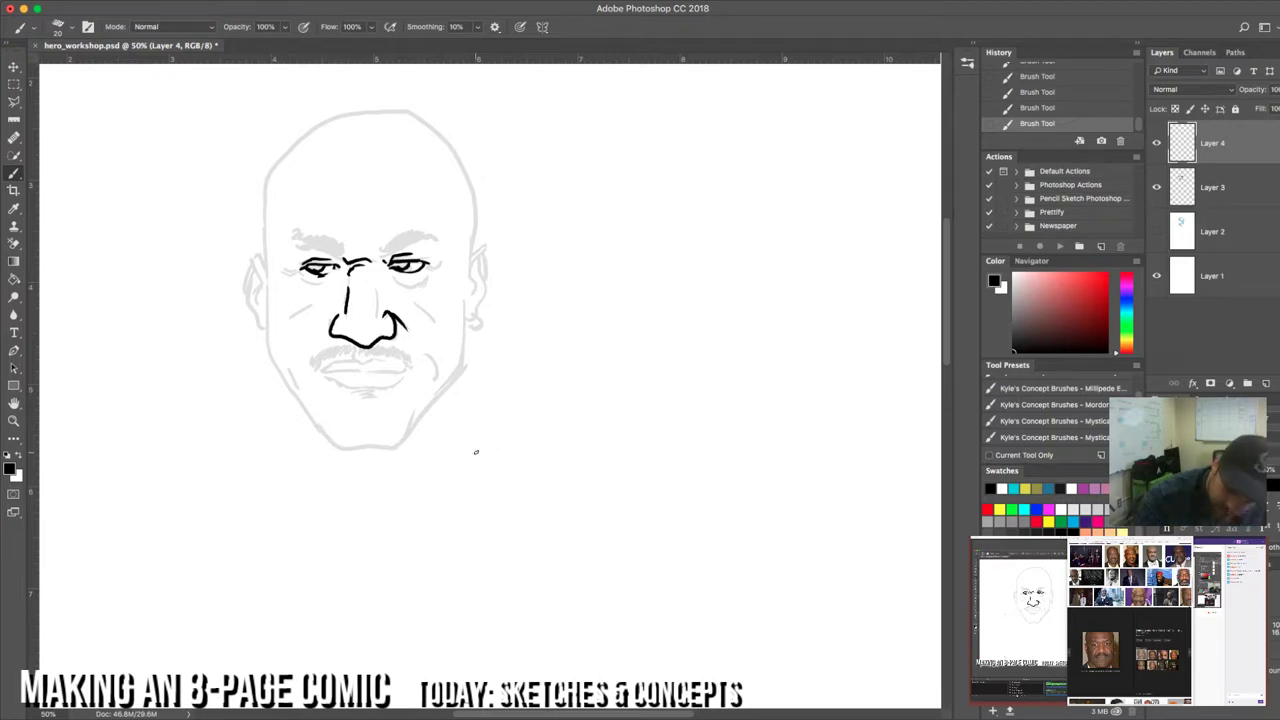
key("super+z")
key("super+z")
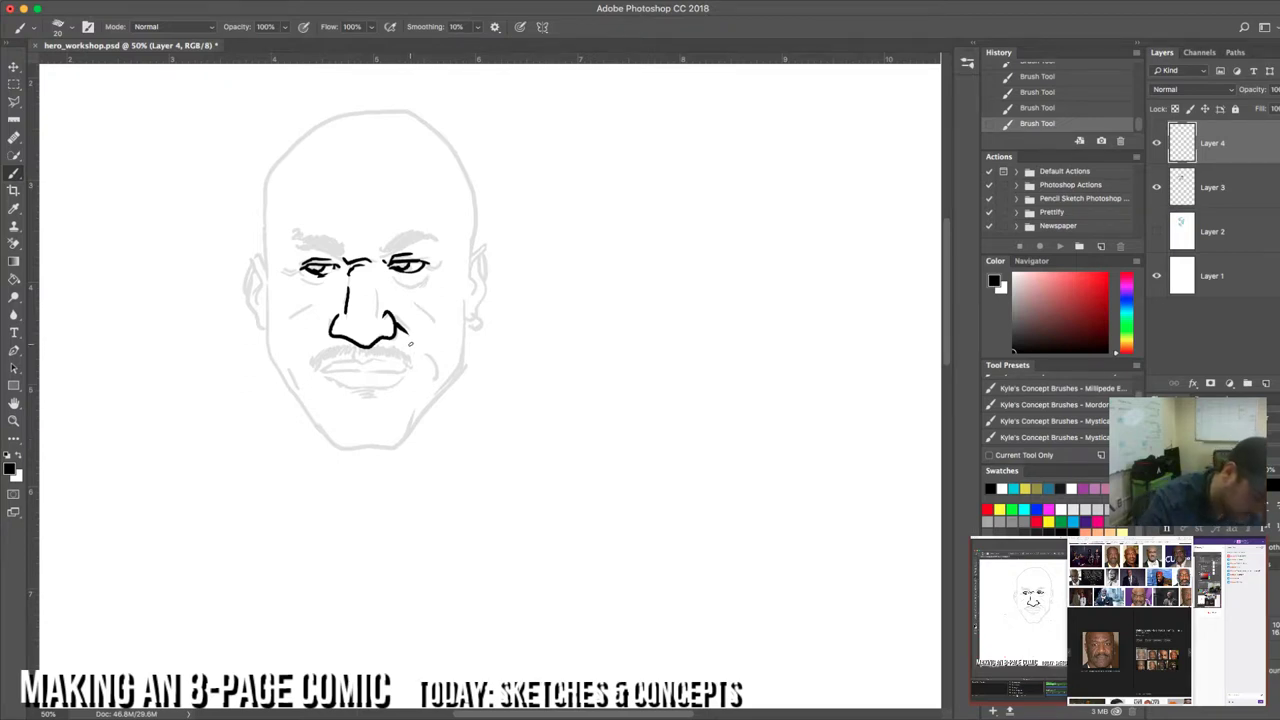
Step: Ink the curved cheek fold at the right-hand side of the mouth and the dividing line between the lips
left_click_drag(410, 343, 418, 392)
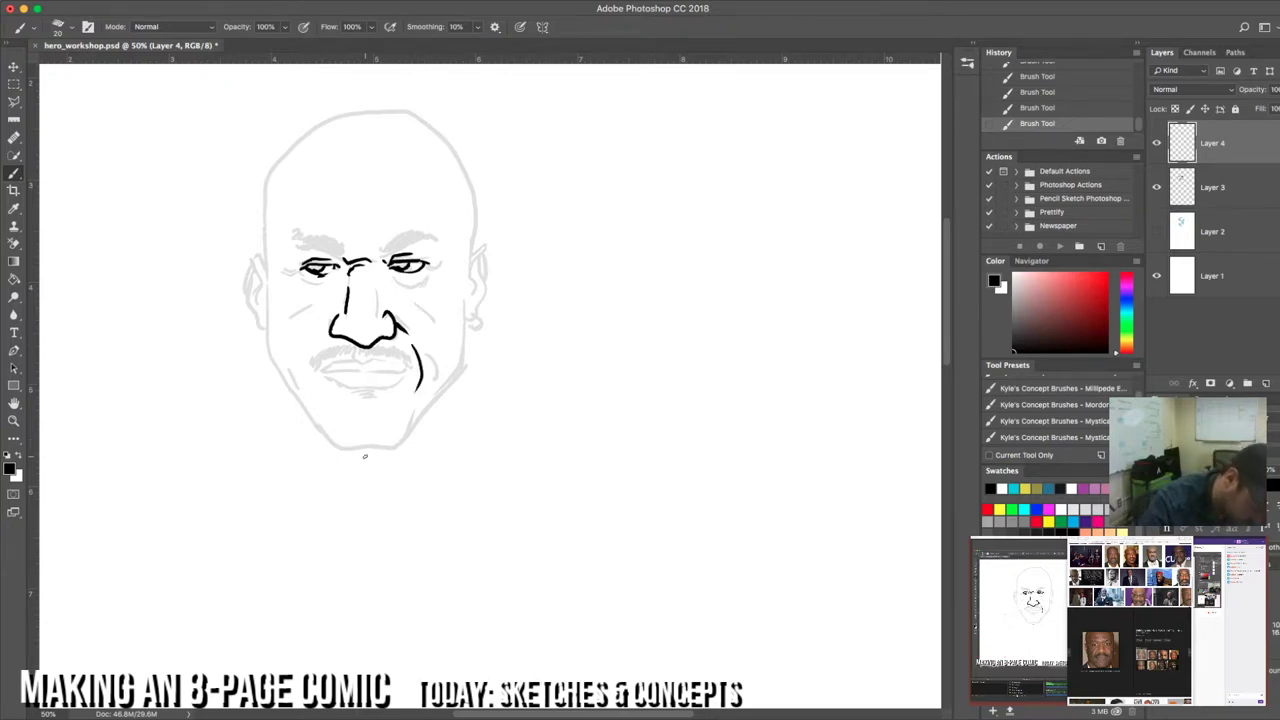
left_click_drag(316, 370, 410, 370)
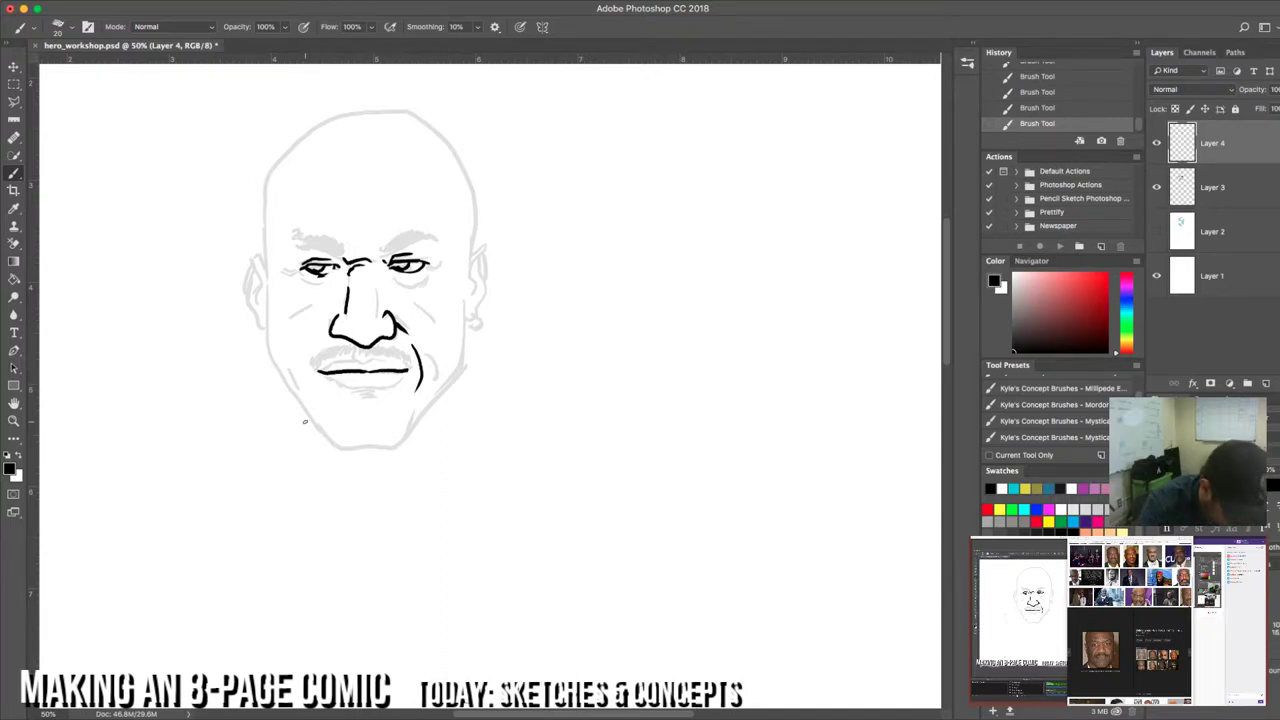
Step: Undo the line along the nose's right-hand side and ink a short curve that rounds the nose tip
left_click_drag(375, 295, 380, 323)
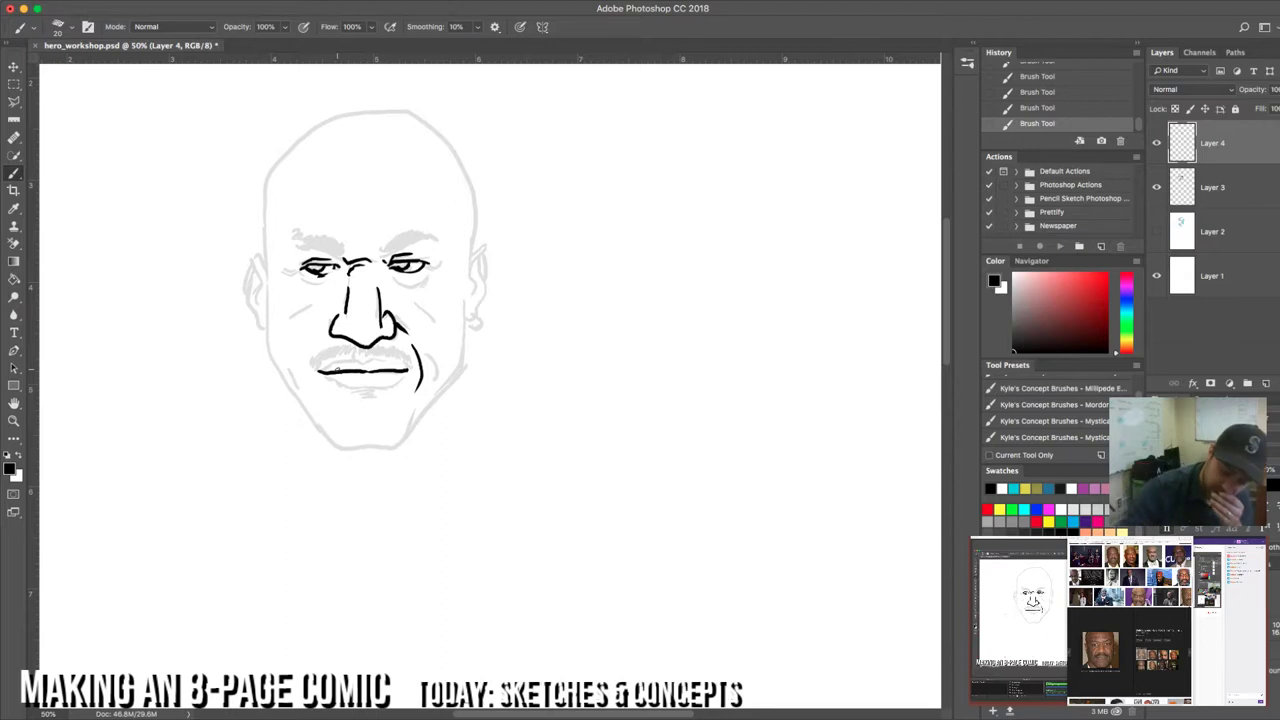
key("super+z")
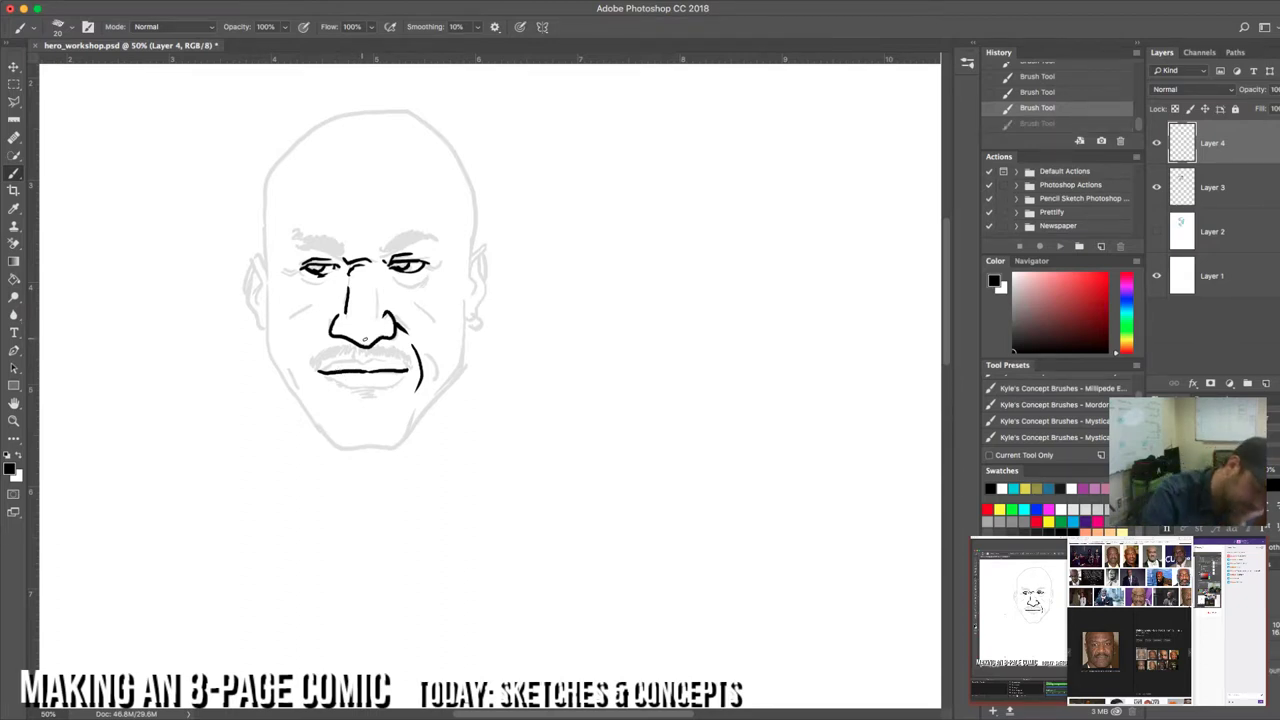
left_click_drag(366, 336, 384, 322)
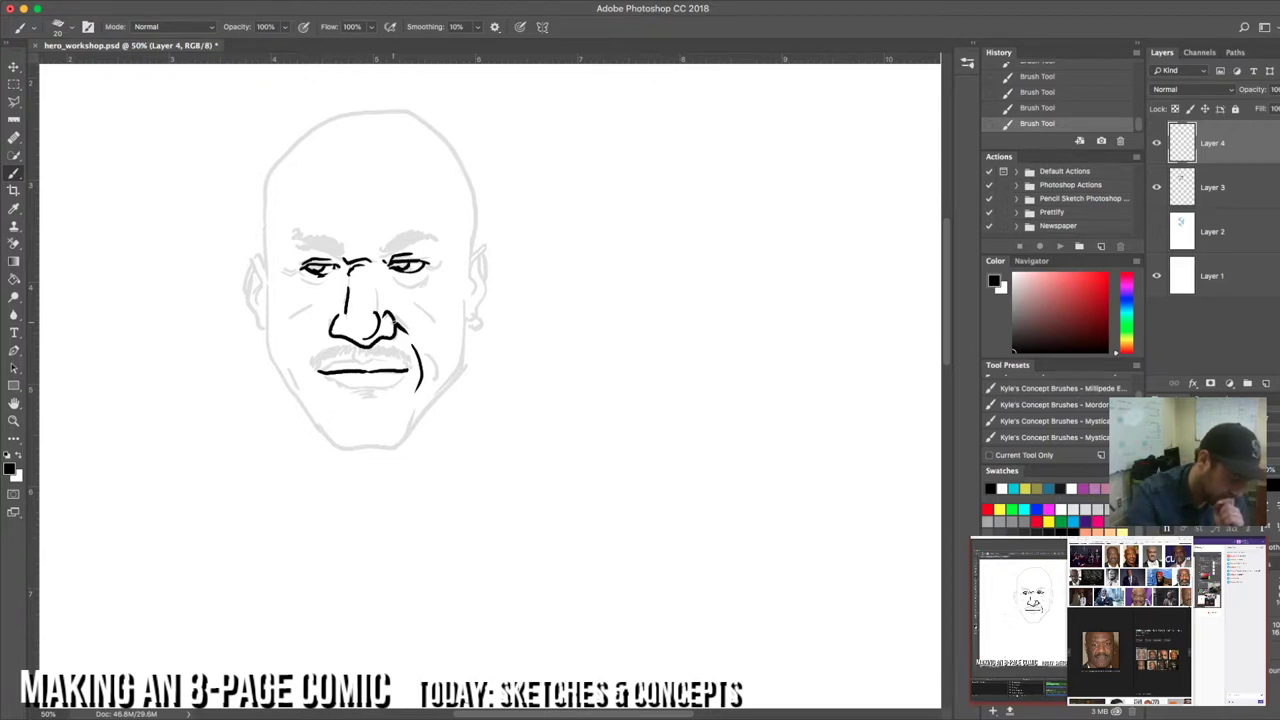
Step: Erase the stray stroke under the nose bridge between the eyes, using the regular Eraser at 22 px and 90% hardness
key("e")
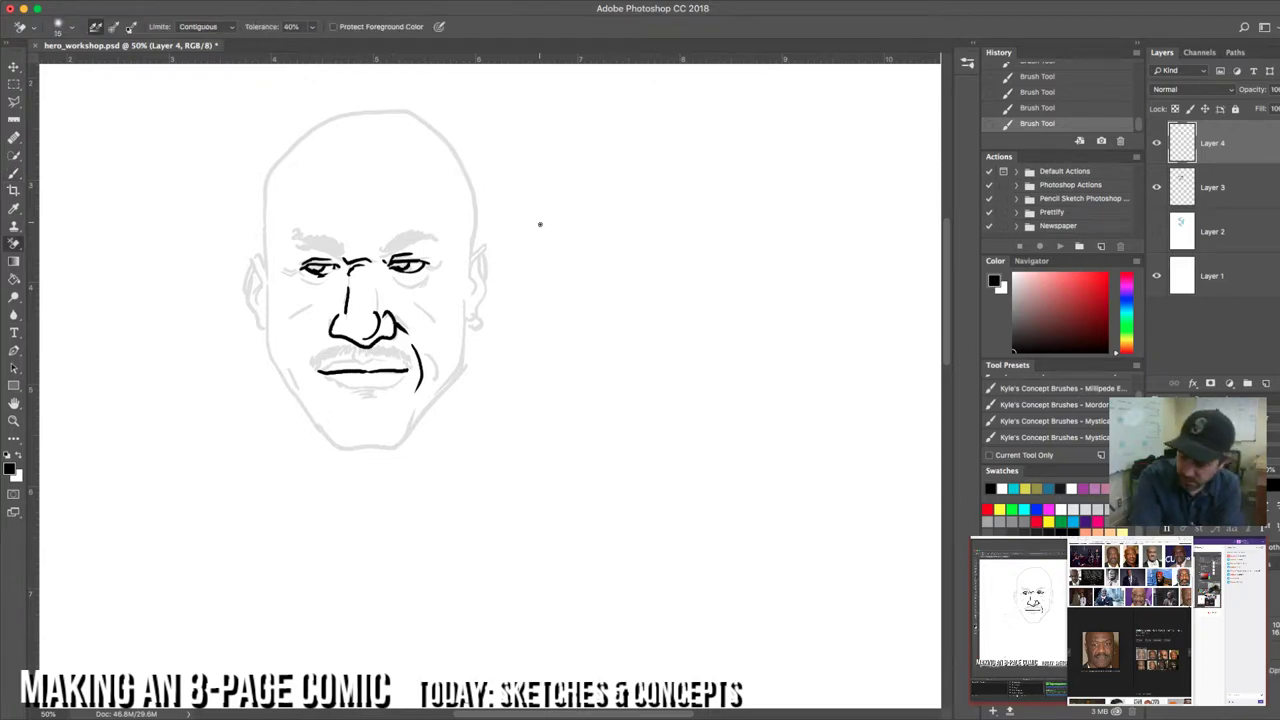
left_click(14, 241)
left_click(66, 243)
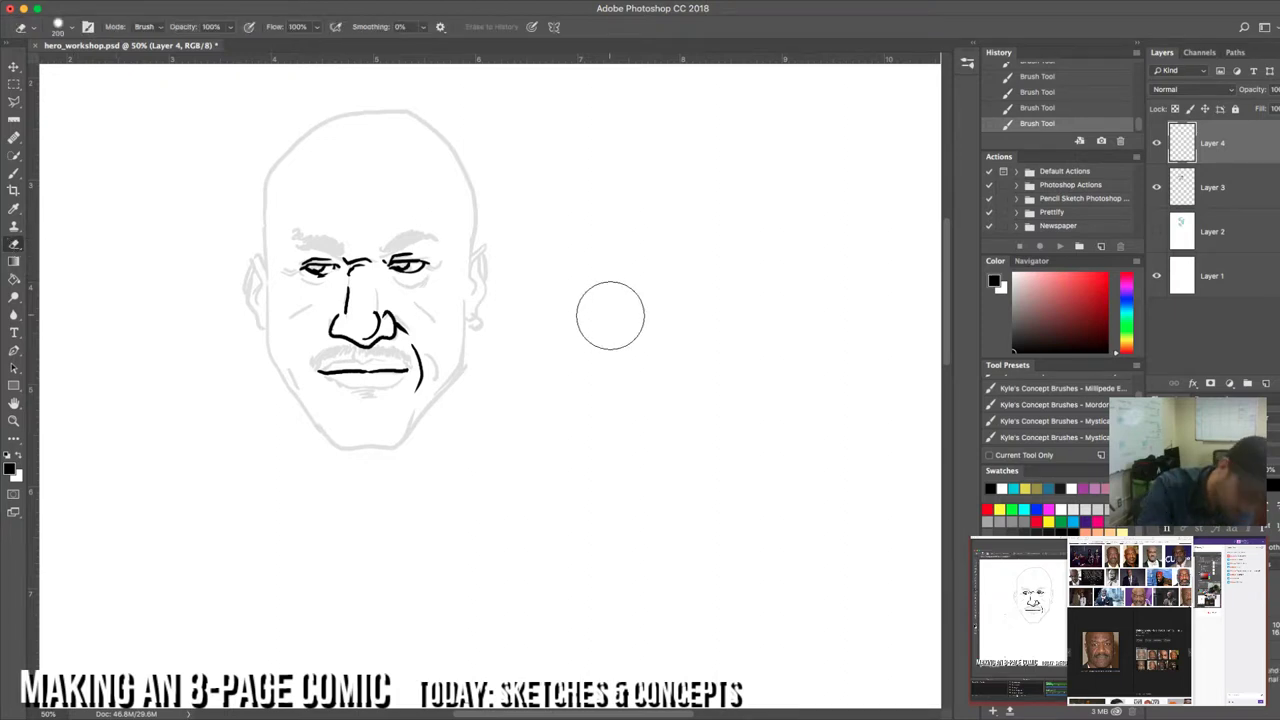
key("bracketleft")
key("bracketleft")
key("bracketleft")
key("bracketleft")
key("bracketleft")
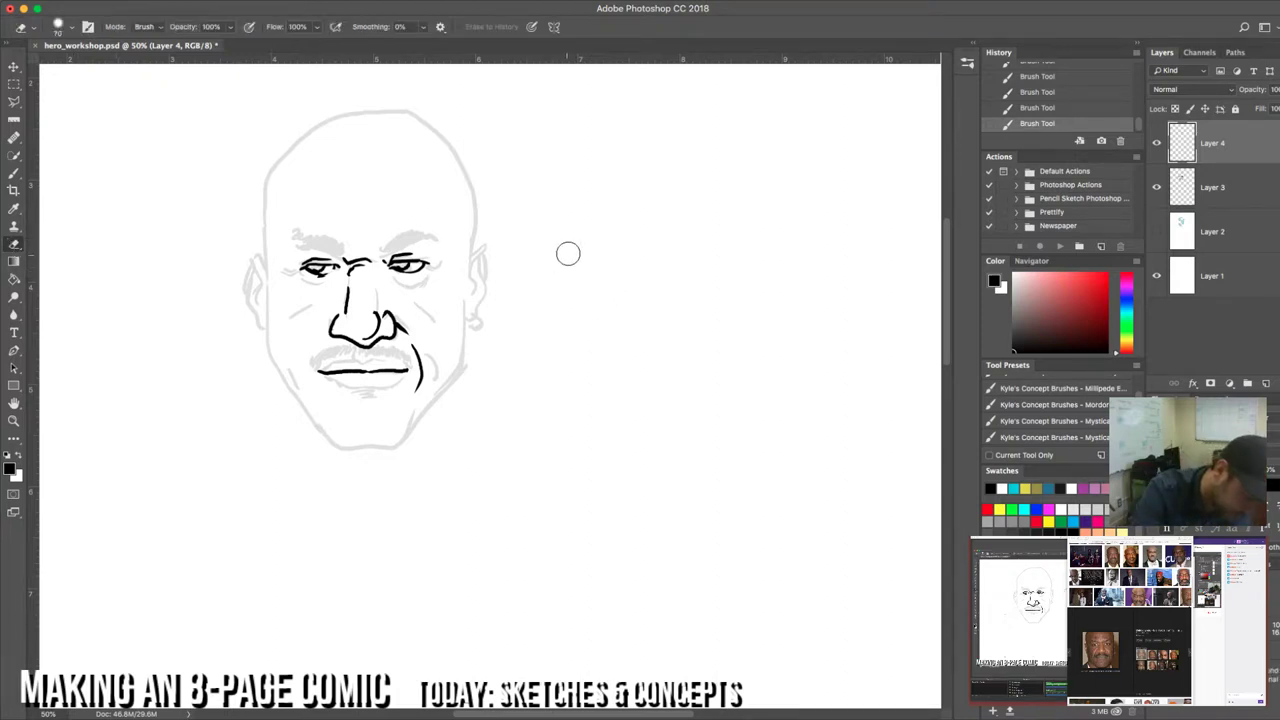
right_click(568, 255)
left_click(718, 318)
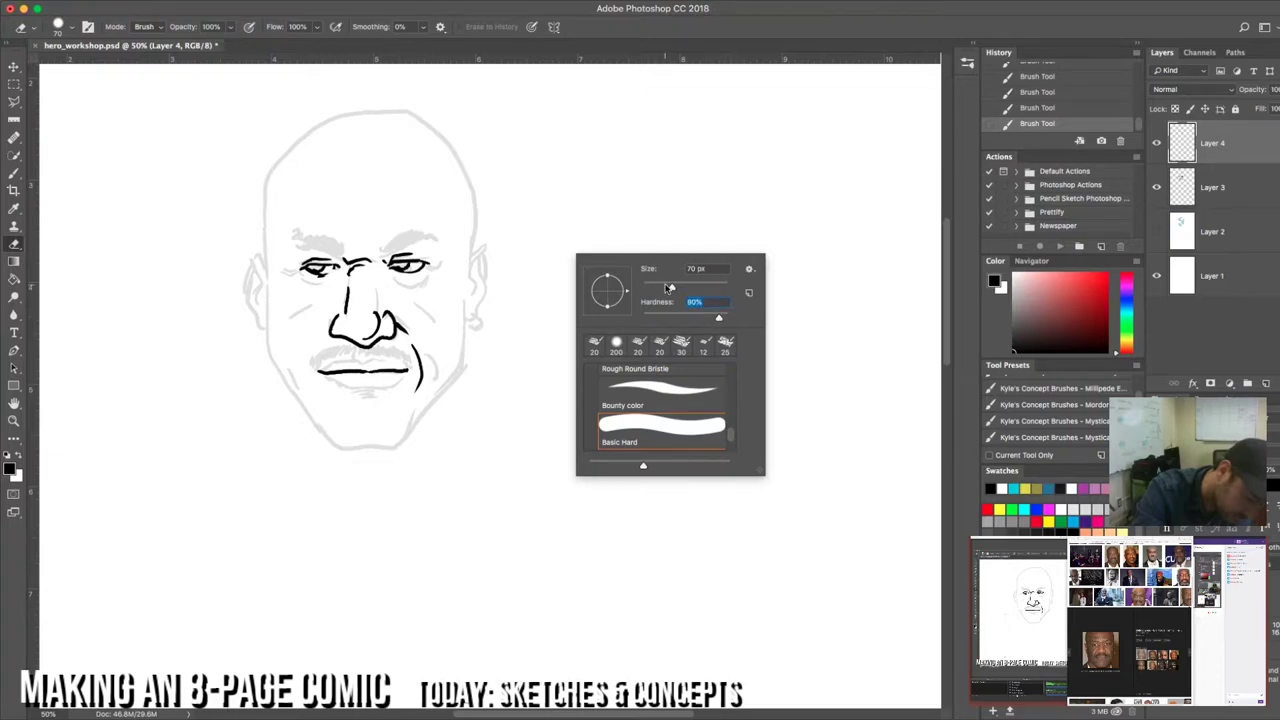
left_click(355, 270)
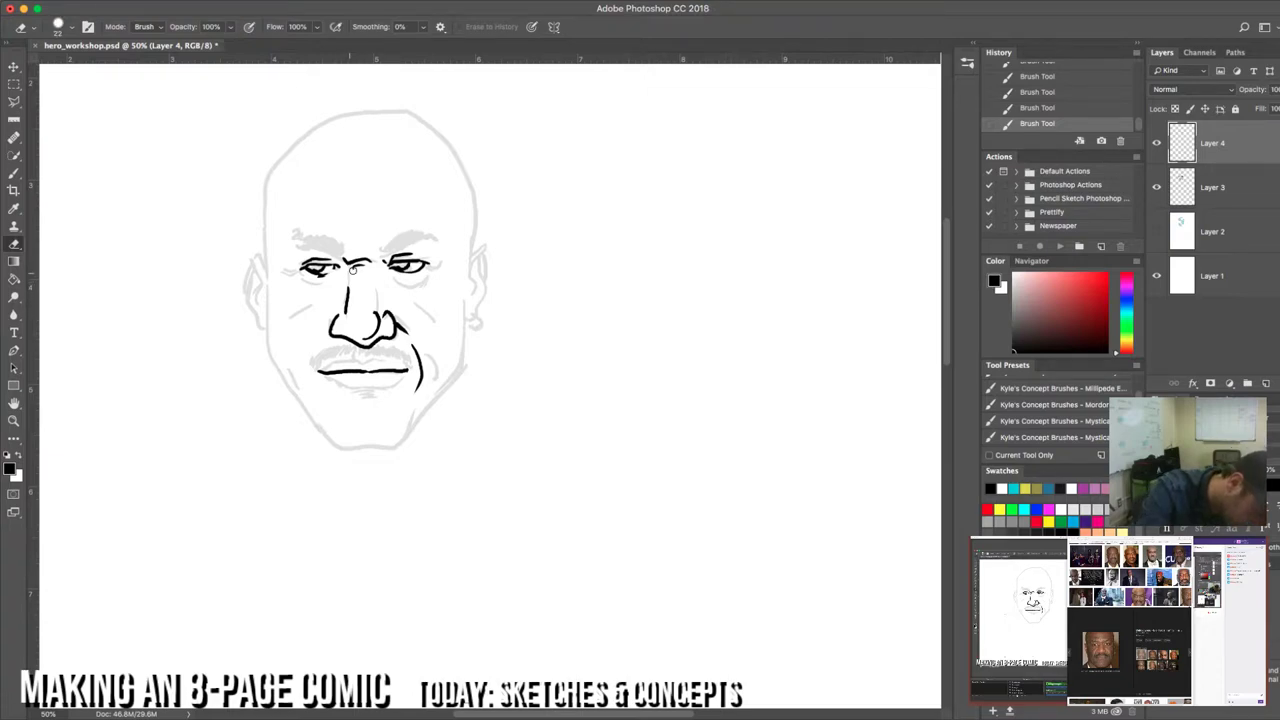
left_click_drag(355, 268, 369, 267)
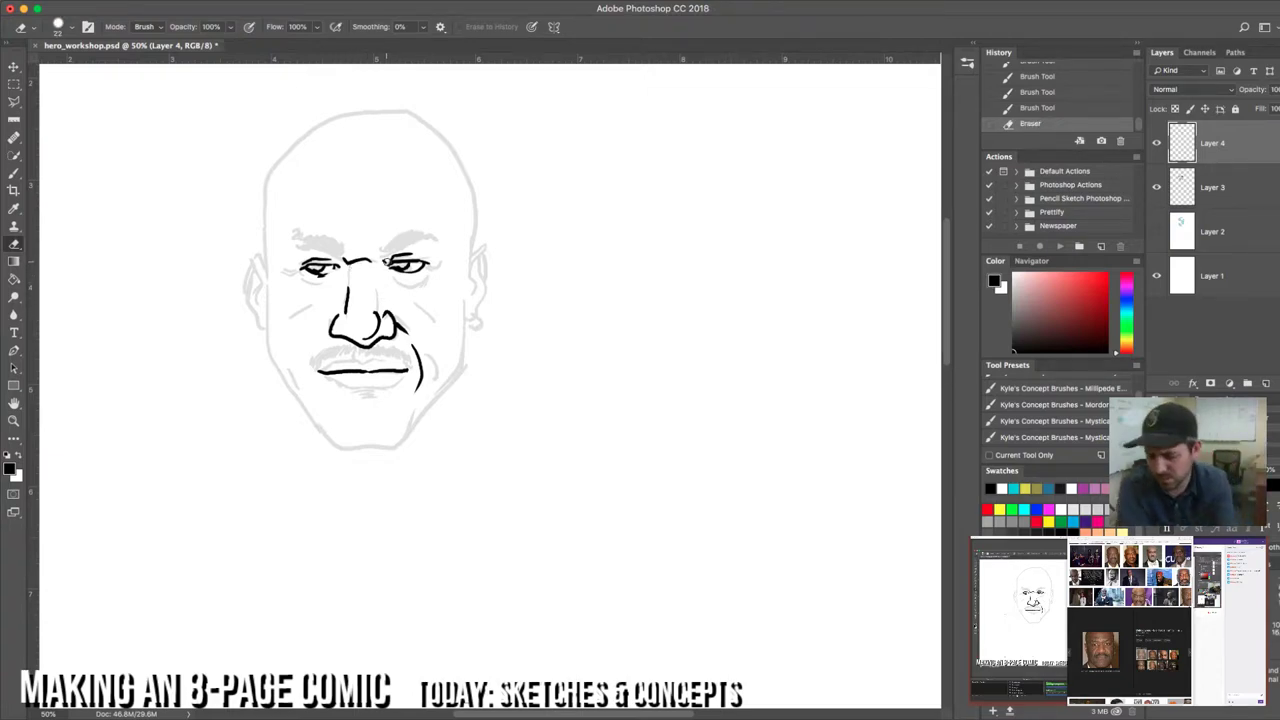
Step: Ink frown creases between the eyebrows with the brush, undoing the extra strokes tried along the right-hand eyebrow
key("b")
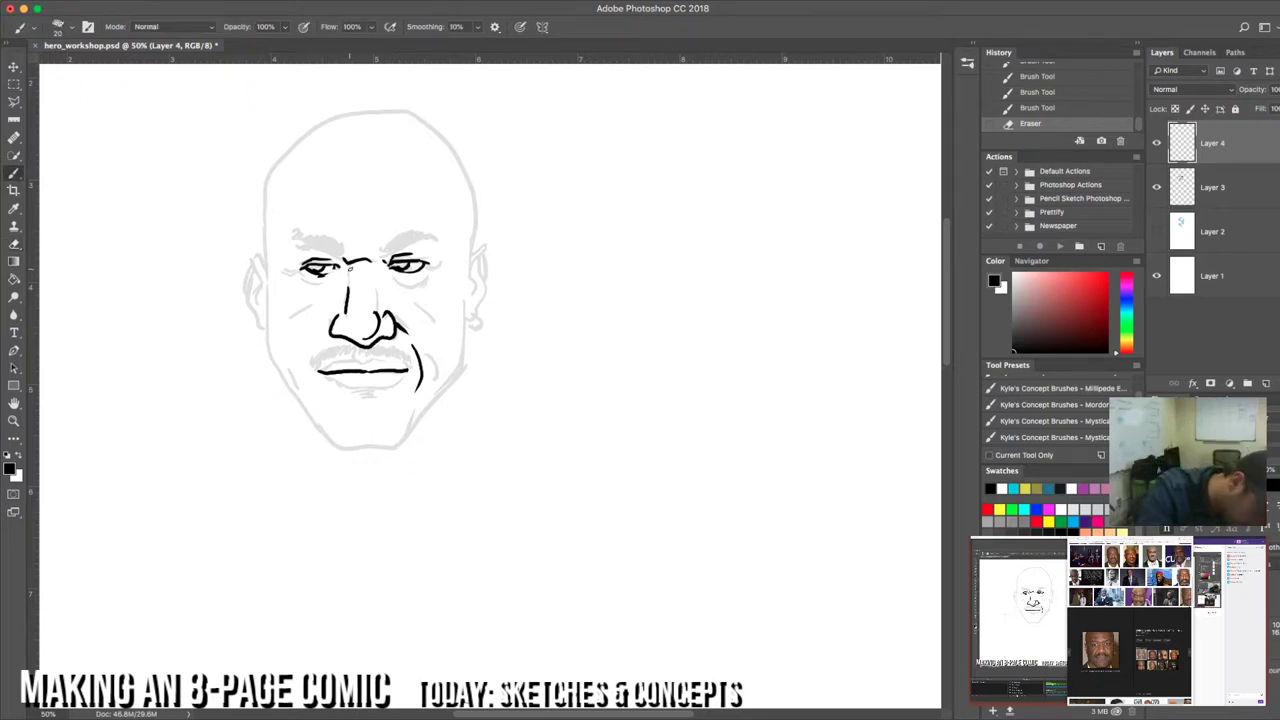
mouse_move(342, 264)
left_mouse_down()
mouse_move(387, 292)
mouse_move(392, 341)
mouse_move(368, 252)
left_mouse_up()
left_click(386, 161)
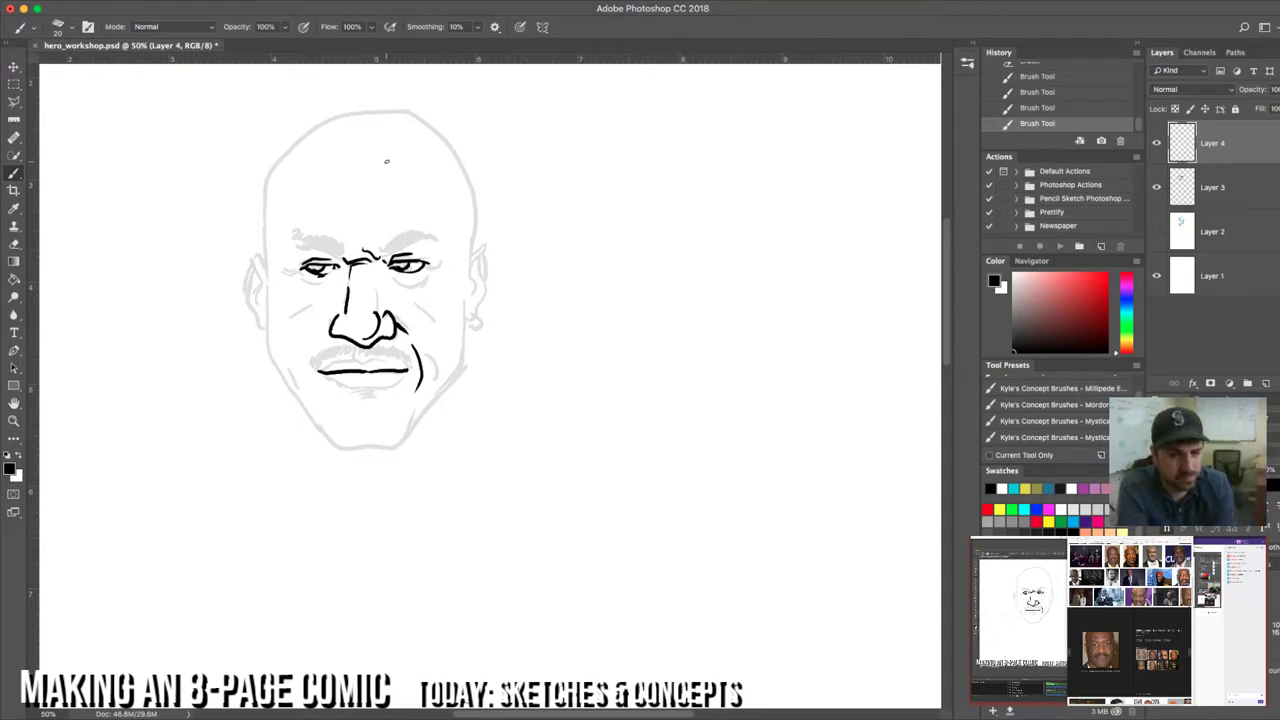
key("super+z")
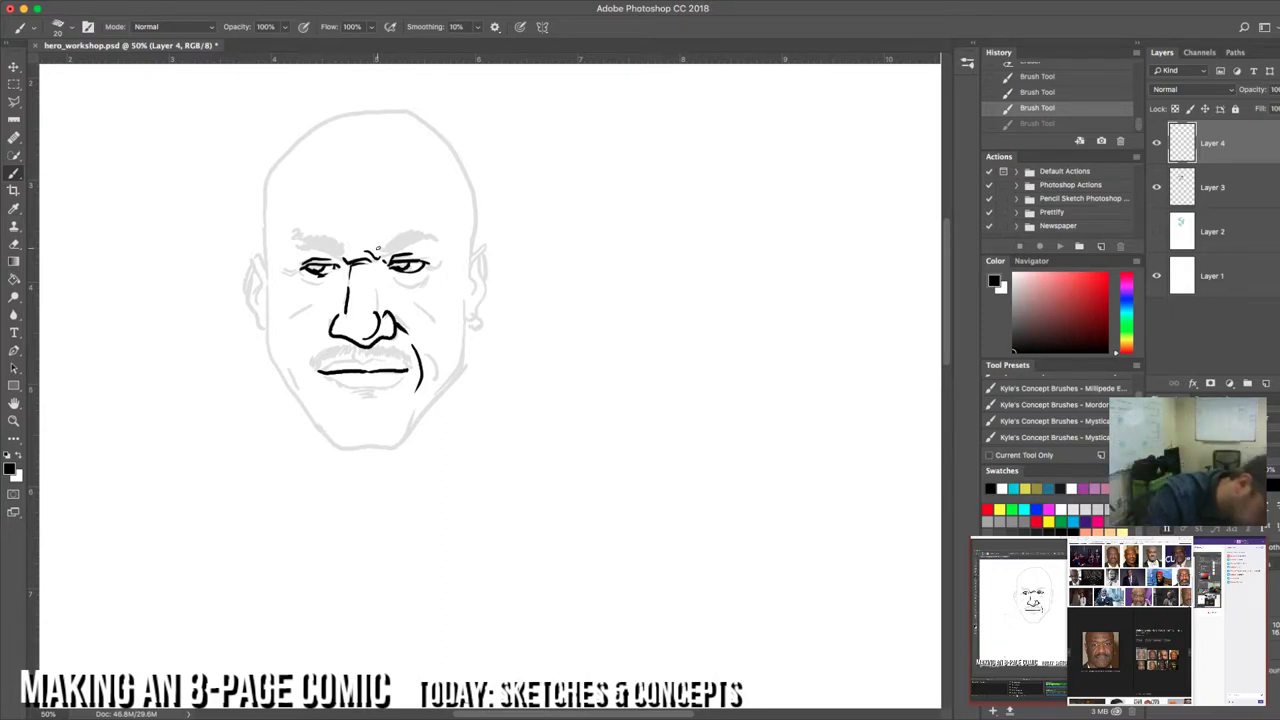
left_click_drag(378, 249, 420, 237)
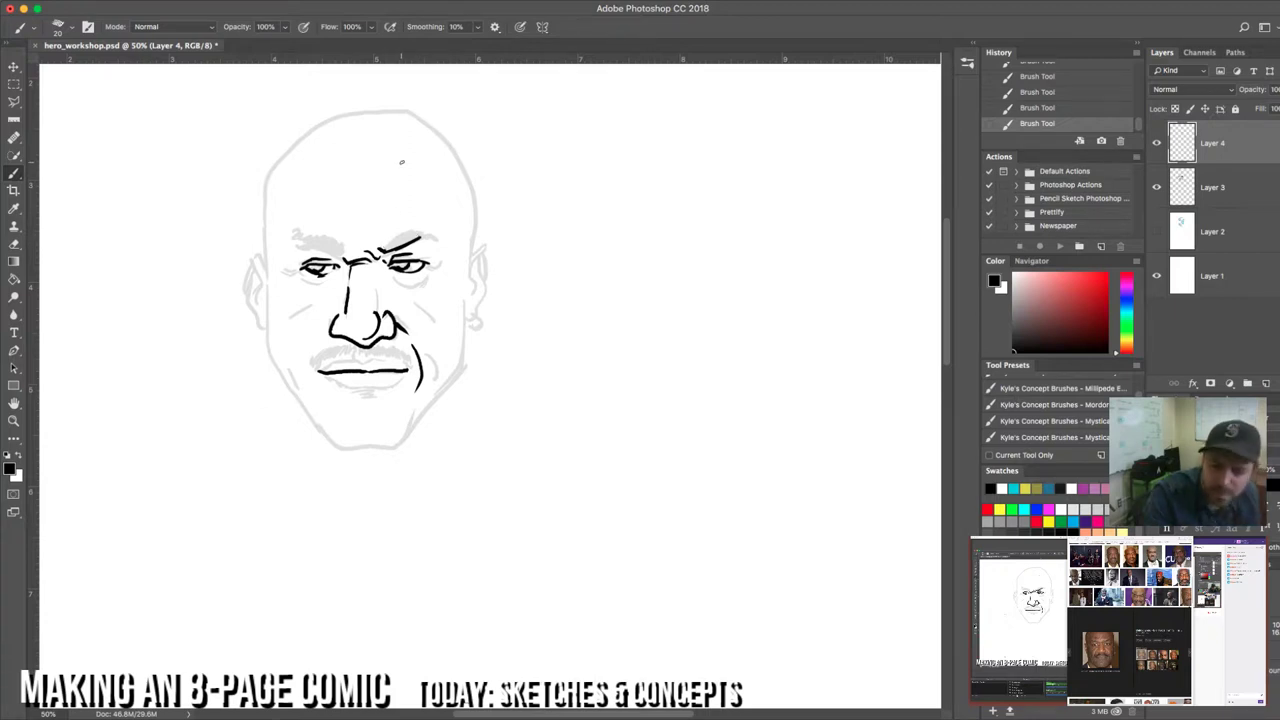
key("super+z")
key("super+alt+z")
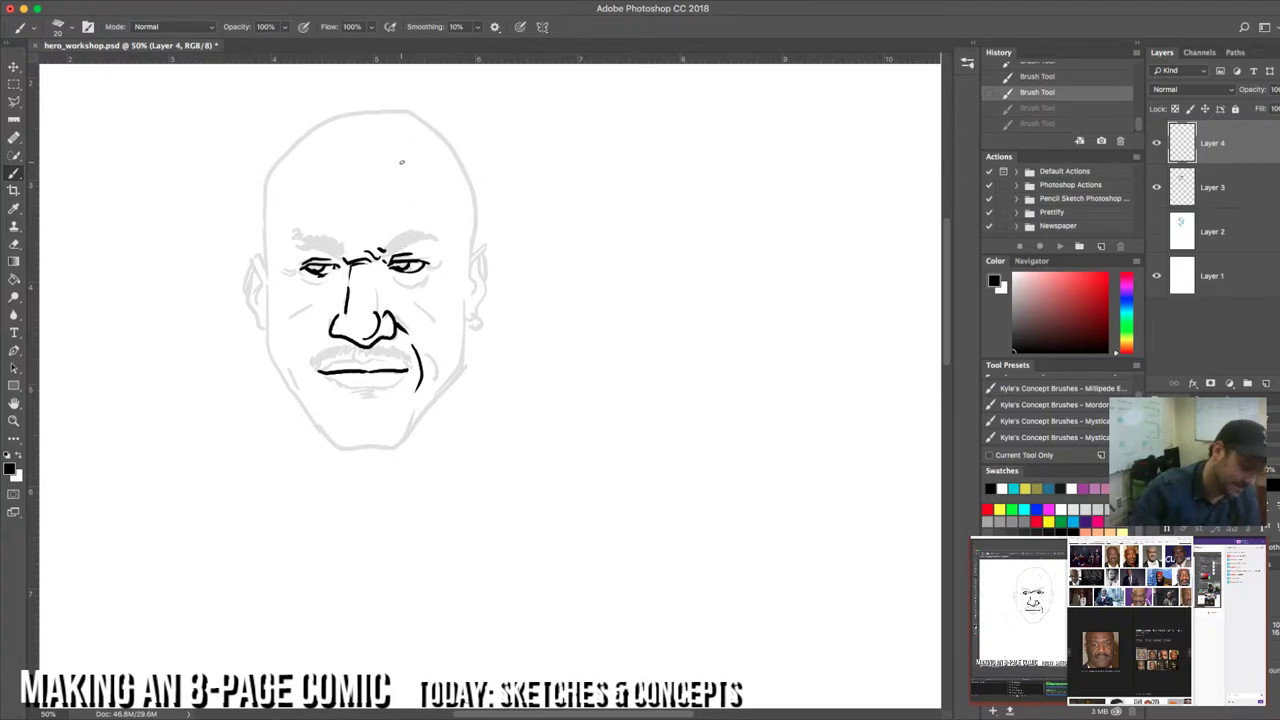
Step: Outline both arched eyebrows over the faded sketch and fill them in solid black
left_click_drag(388, 245, 436, 235)
left_click_drag(294, 242, 338, 250)
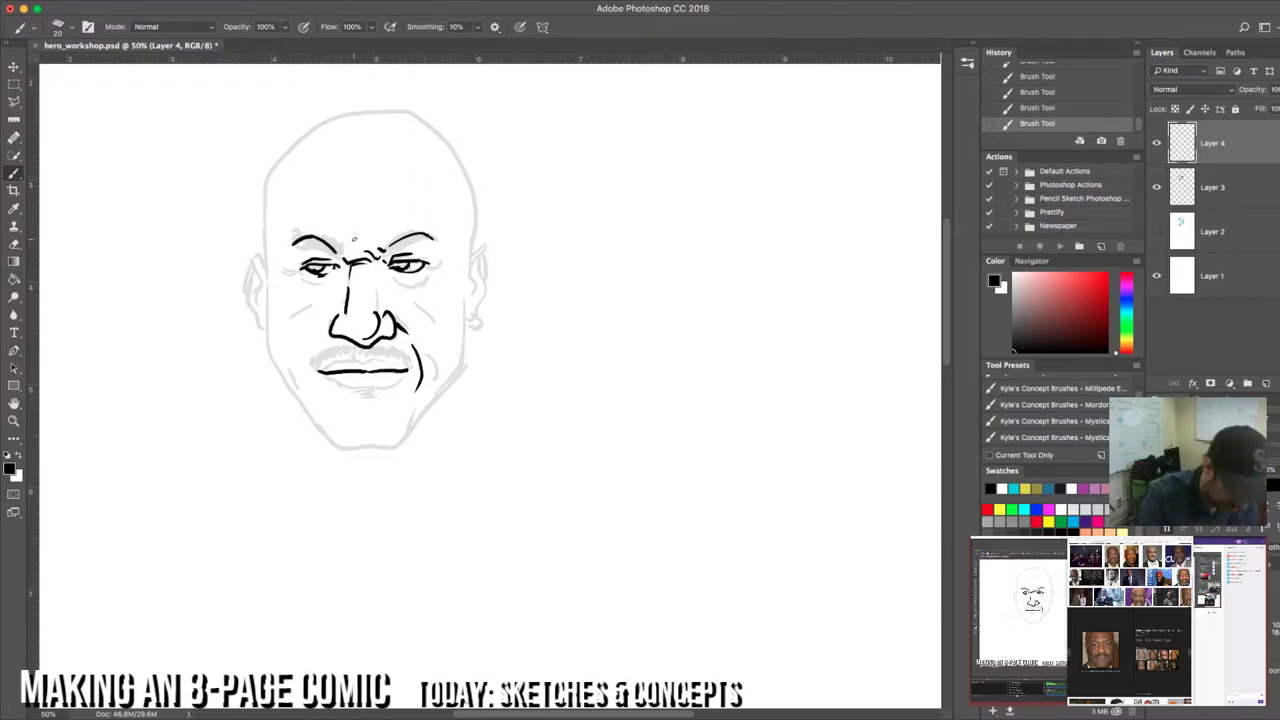
left_click_drag(290, 247, 338, 252)
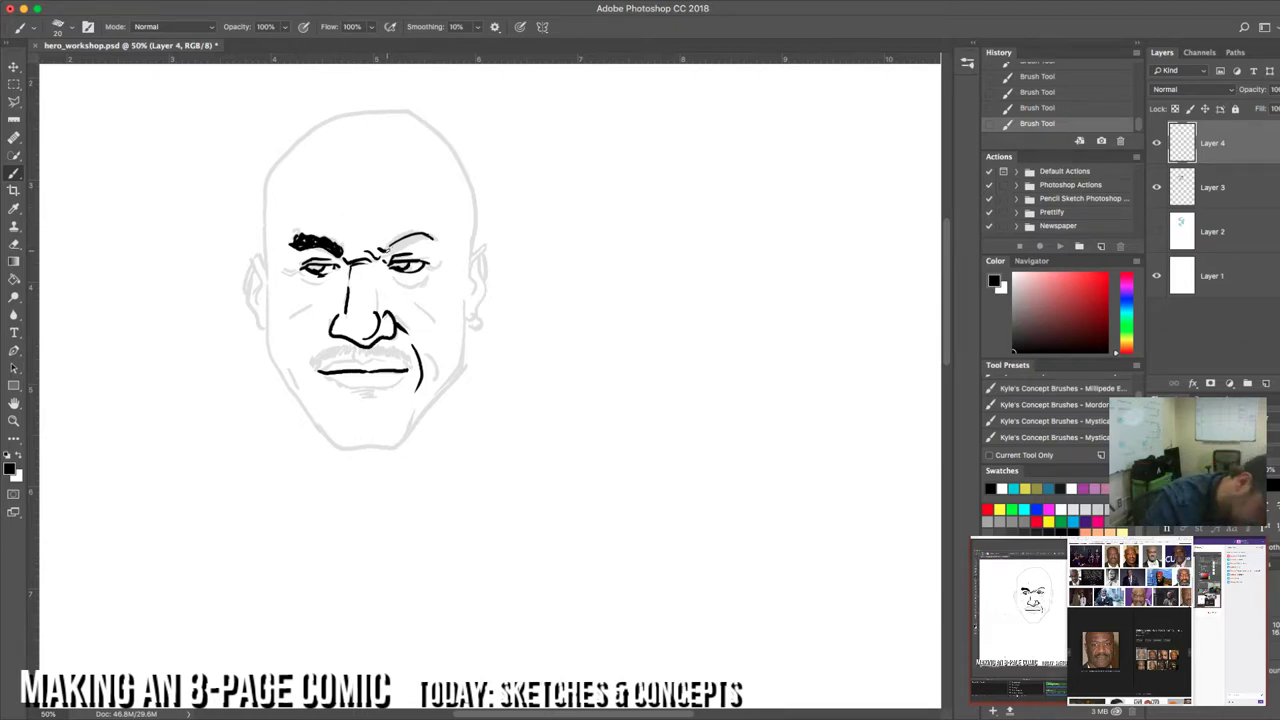
left_click_drag(386, 252, 426, 234)
left_click_drag(404, 242, 422, 234)
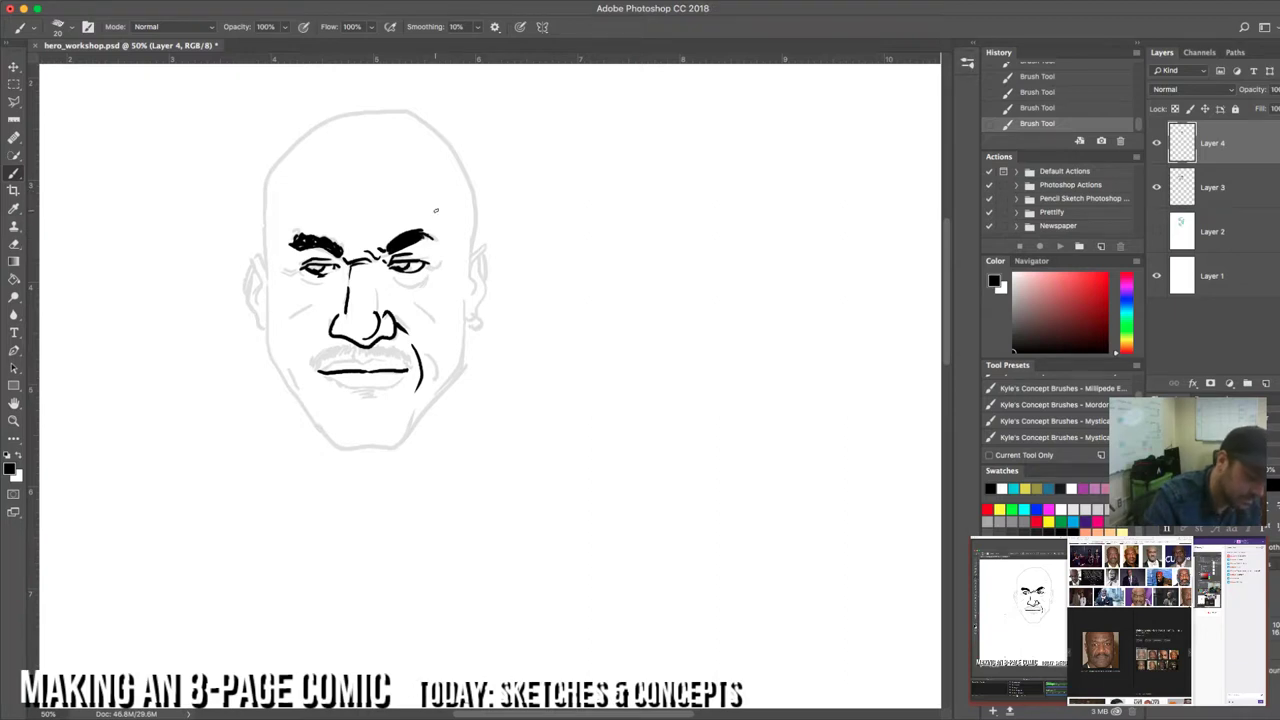
mouse_move(314, 254)
left_mouse_down()
mouse_move(332, 242)
mouse_move(342, 252)
mouse_move(344, 236)
left_mouse_up()
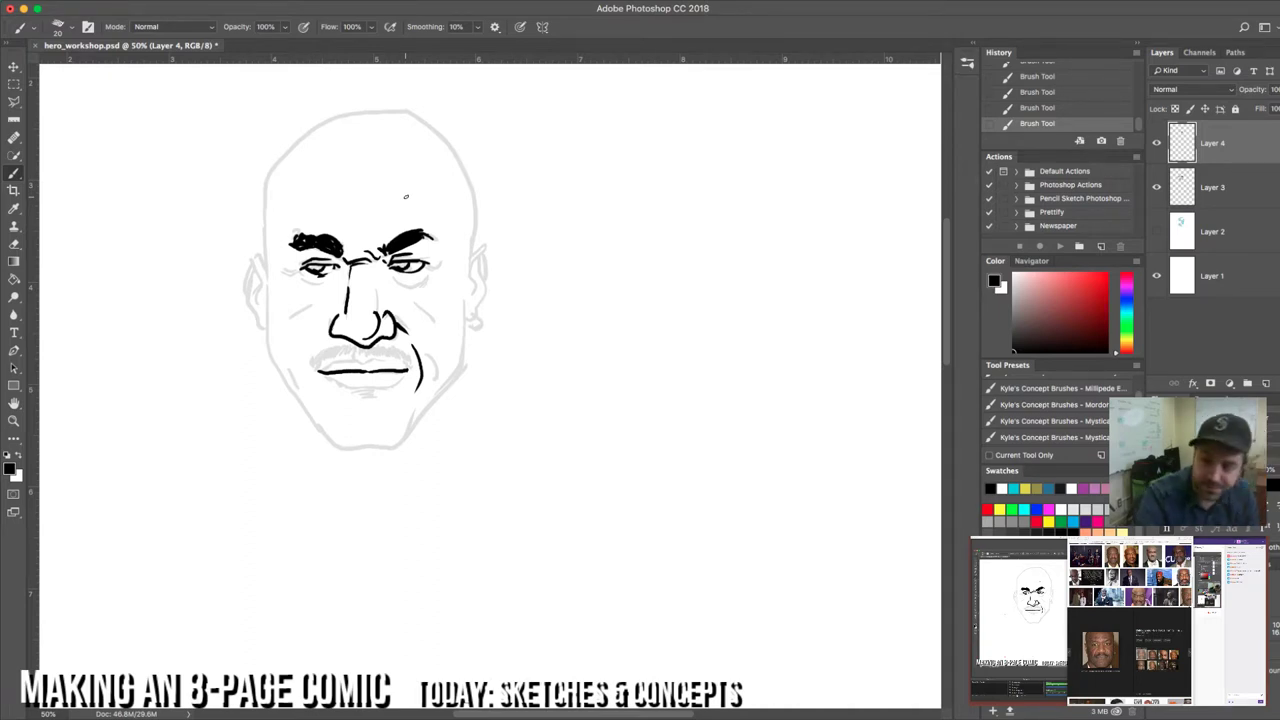
mouse_move(296, 277)
left_mouse_down()
mouse_move(316, 291)
mouse_move(414, 289)
mouse_move(431, 274)
left_mouse_up()
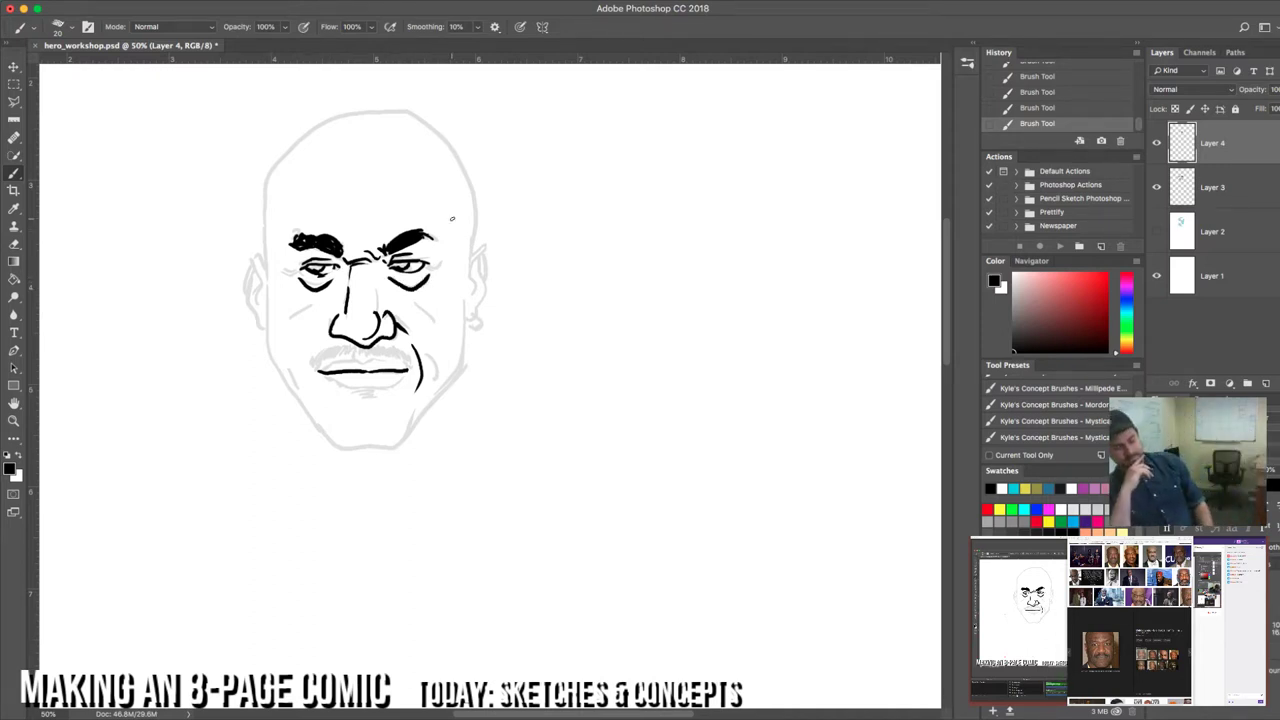
key("super+z")
key("super+alt+z")
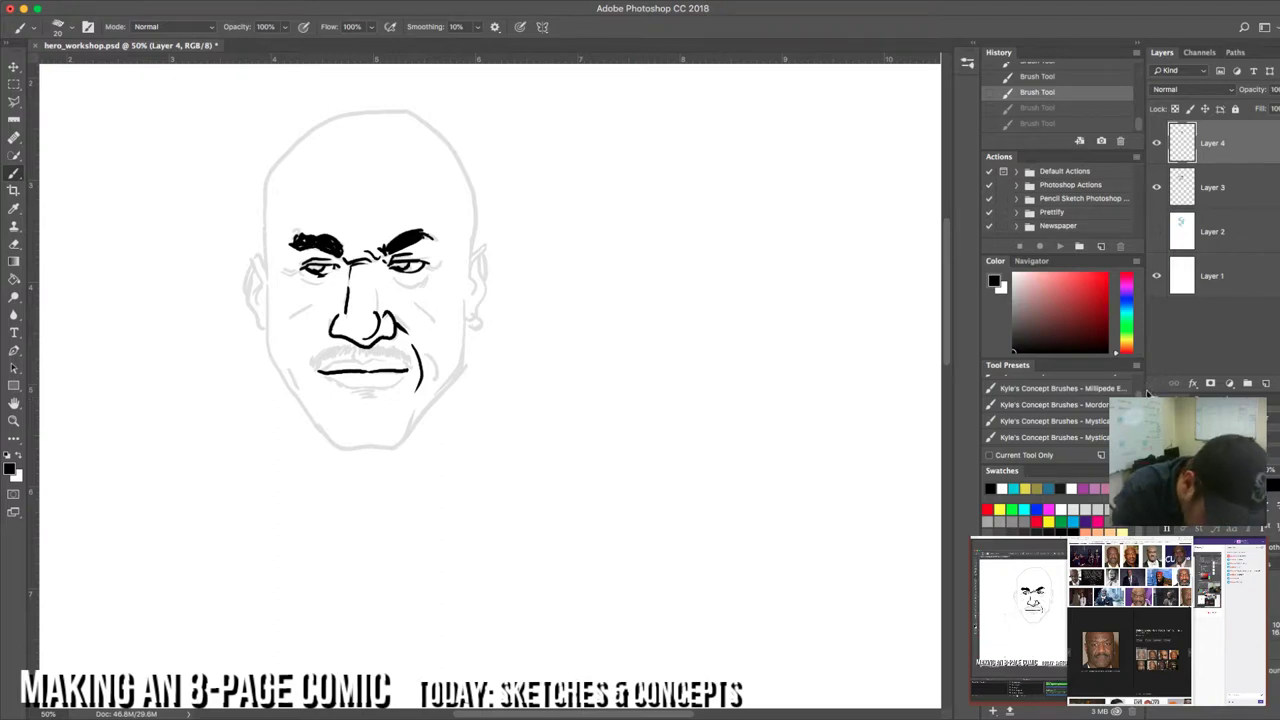
Step: Choose the 12 px Kyle's Manga - Crisp brush from the manga brush set
left_click(966, 62)
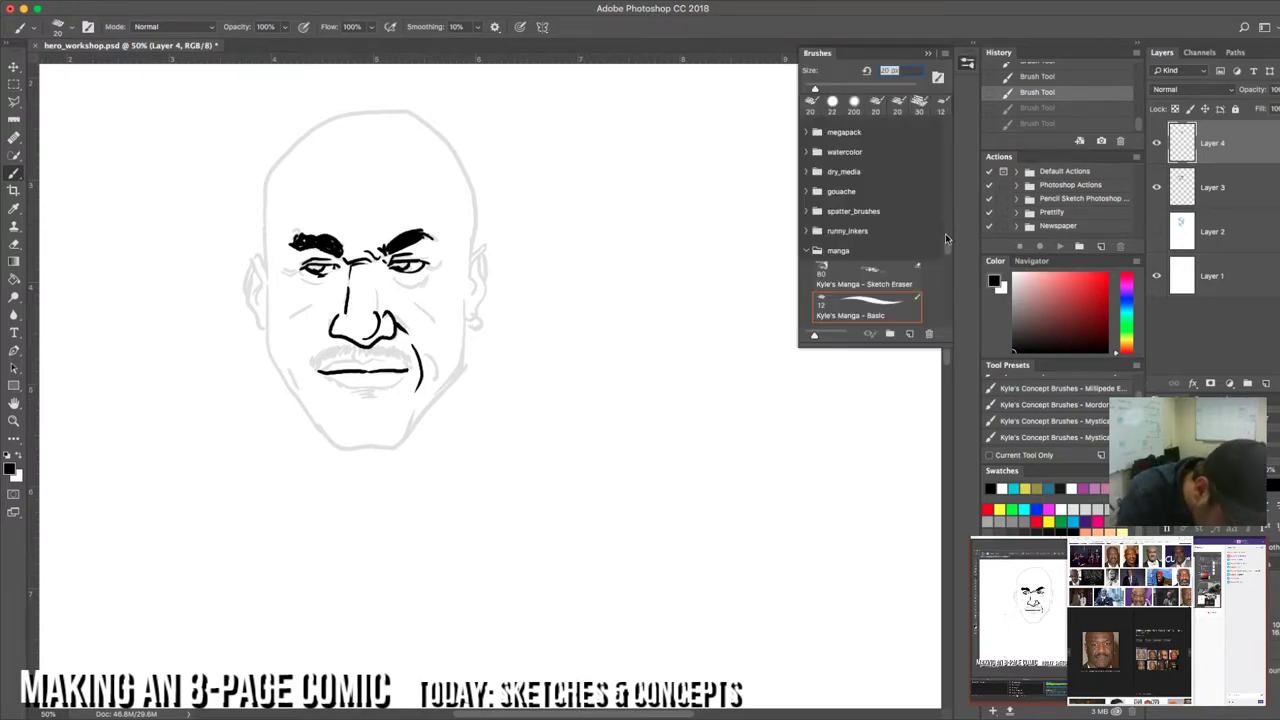
scroll(948, 252, "down", 6)
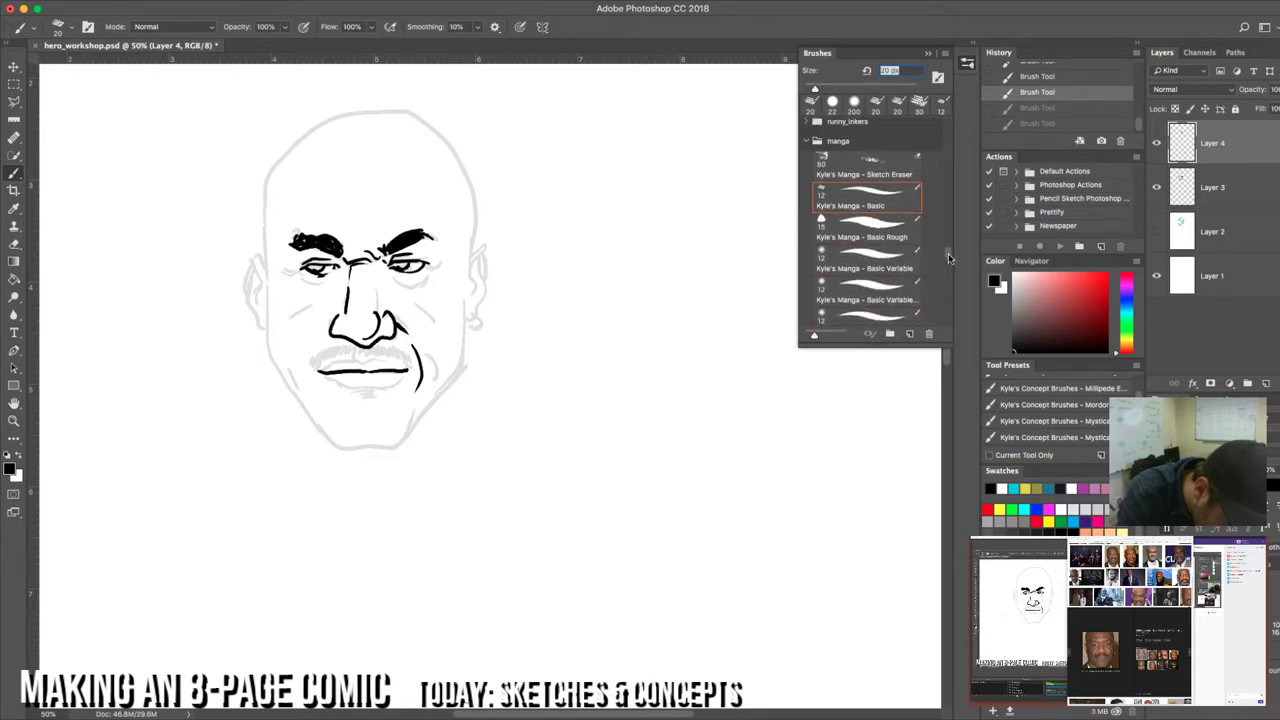
scroll(949, 260, "down", 3)
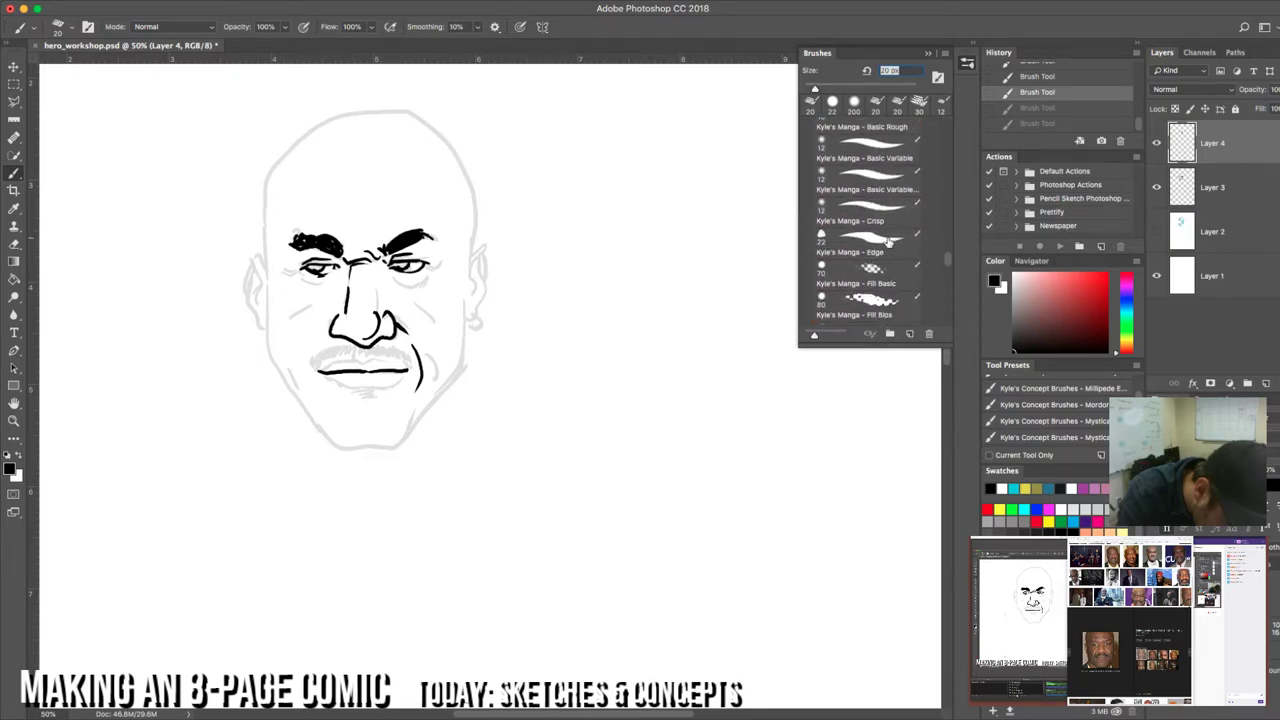
left_click(889, 243)
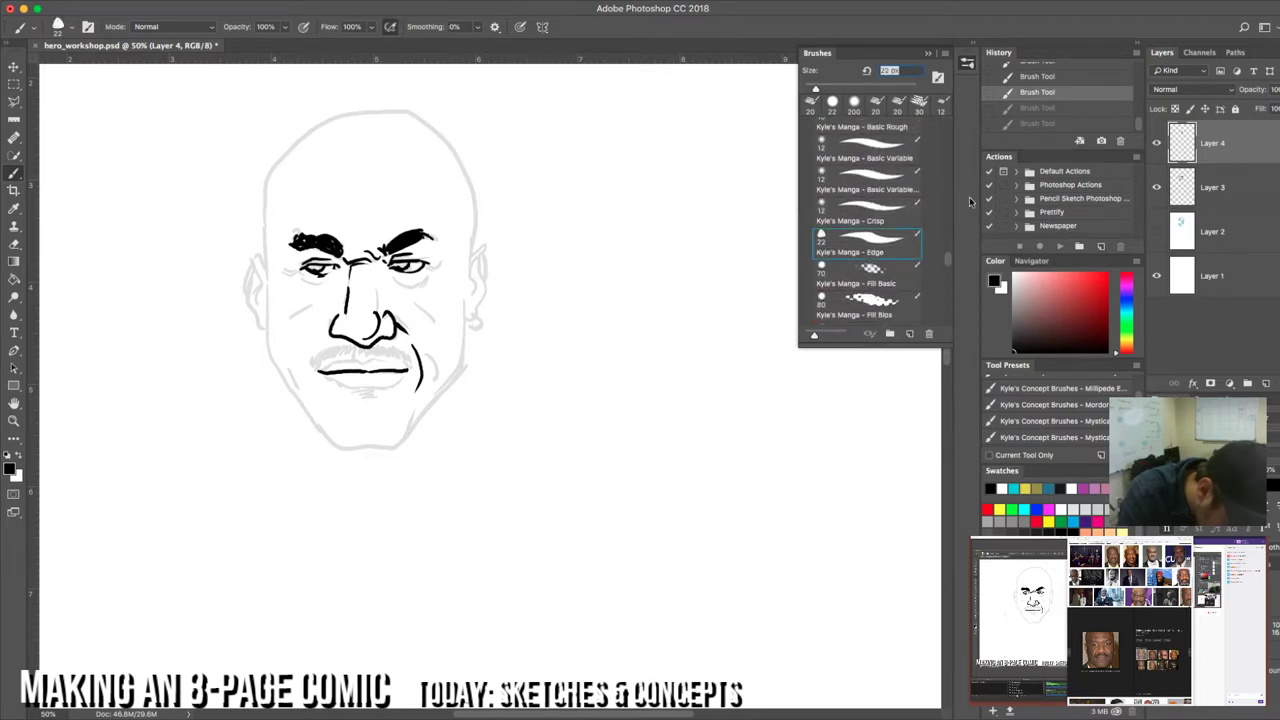
left_click(887, 213)
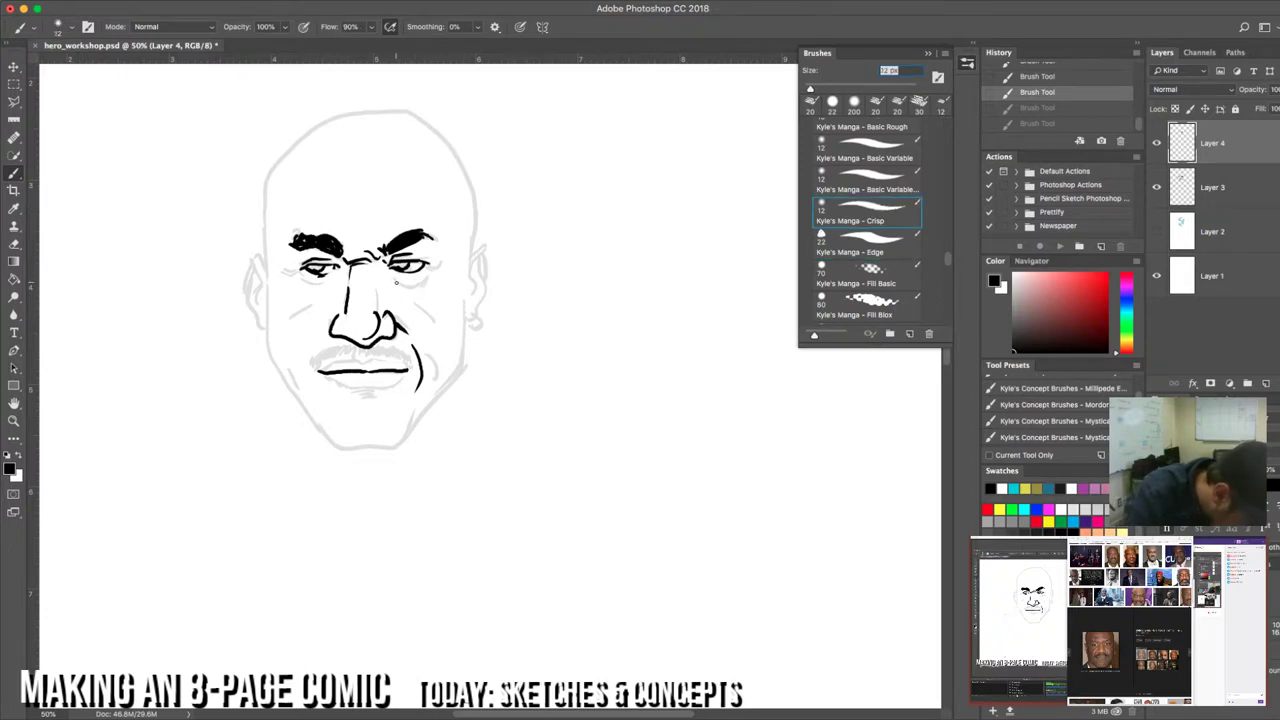
Step: Ink thin curved bag lines under both eyes, undoing the first attempt under each eye
left_click_drag(390, 280, 410, 288)
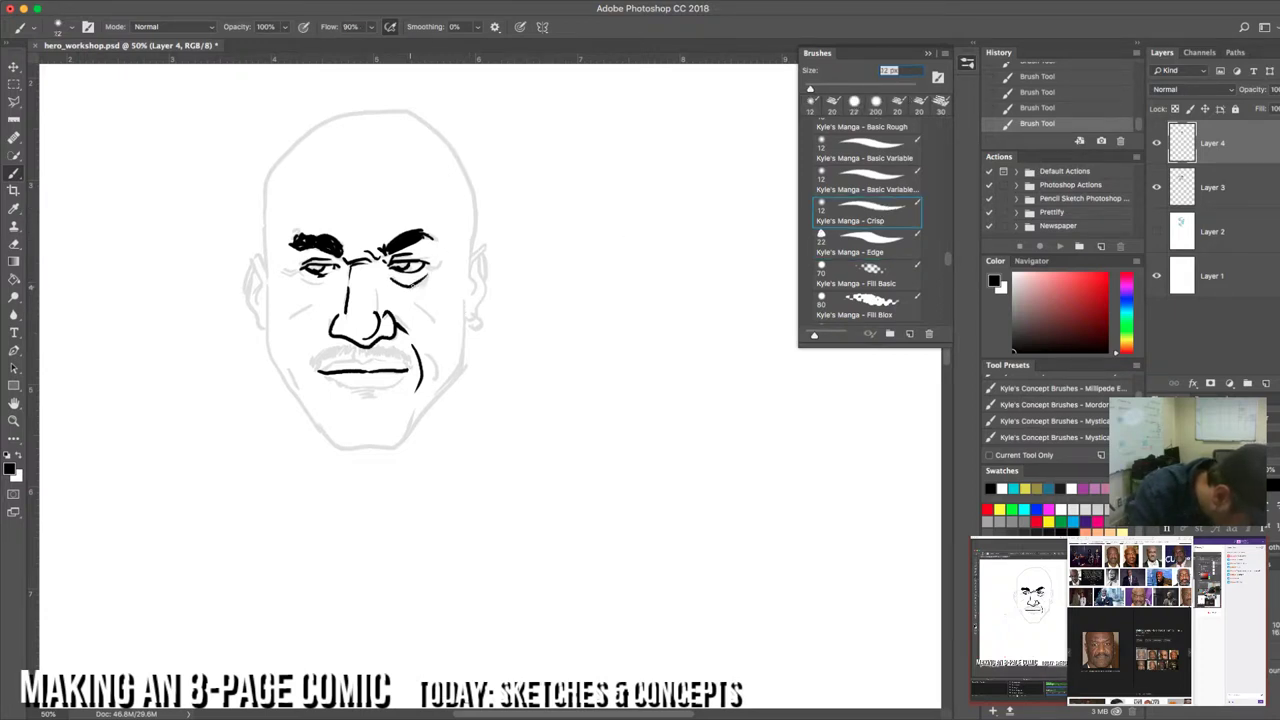
key("ctrl+z")
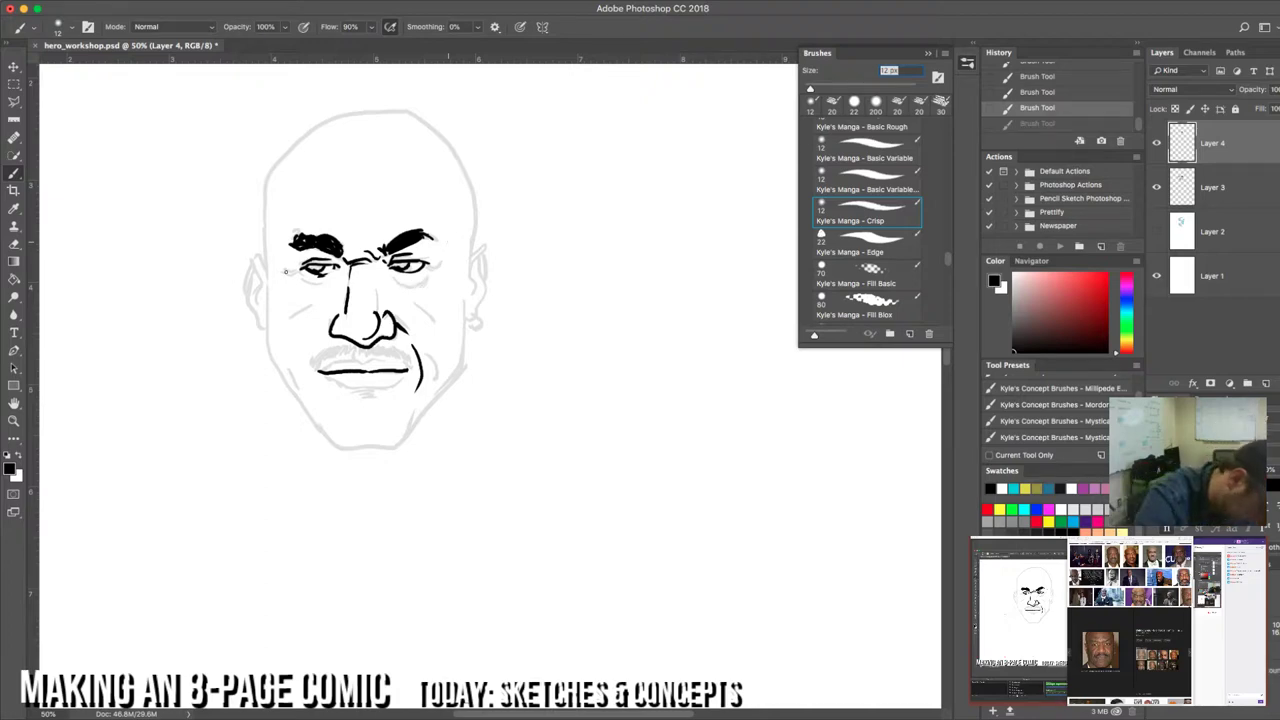
left_click_drag(303, 278, 328, 283)
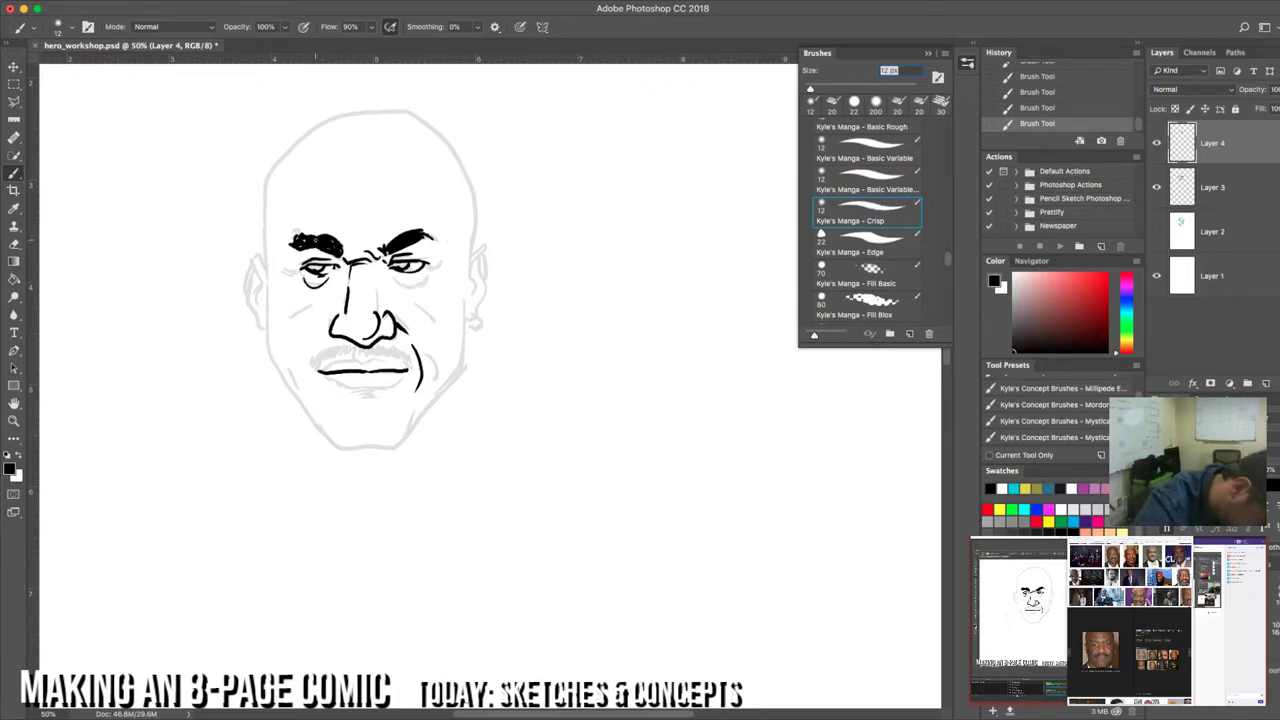
key("ctrl+z")
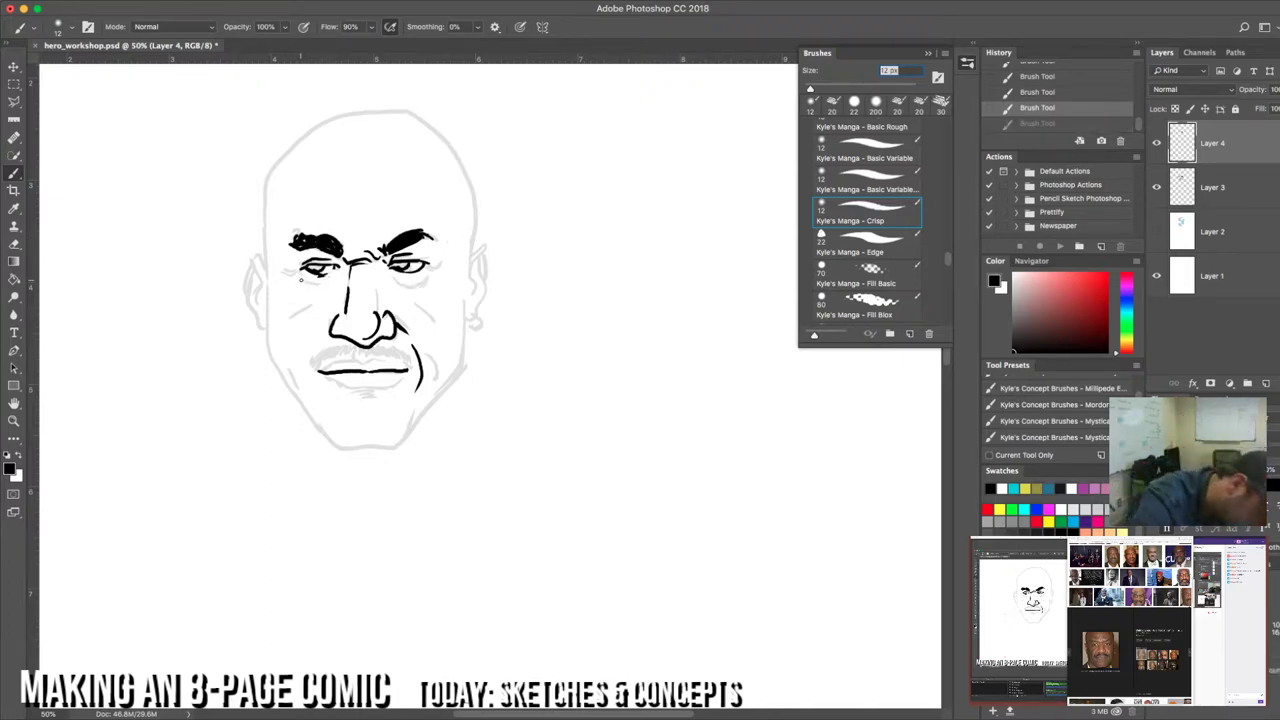
left_click_drag(305, 273, 300, 284)
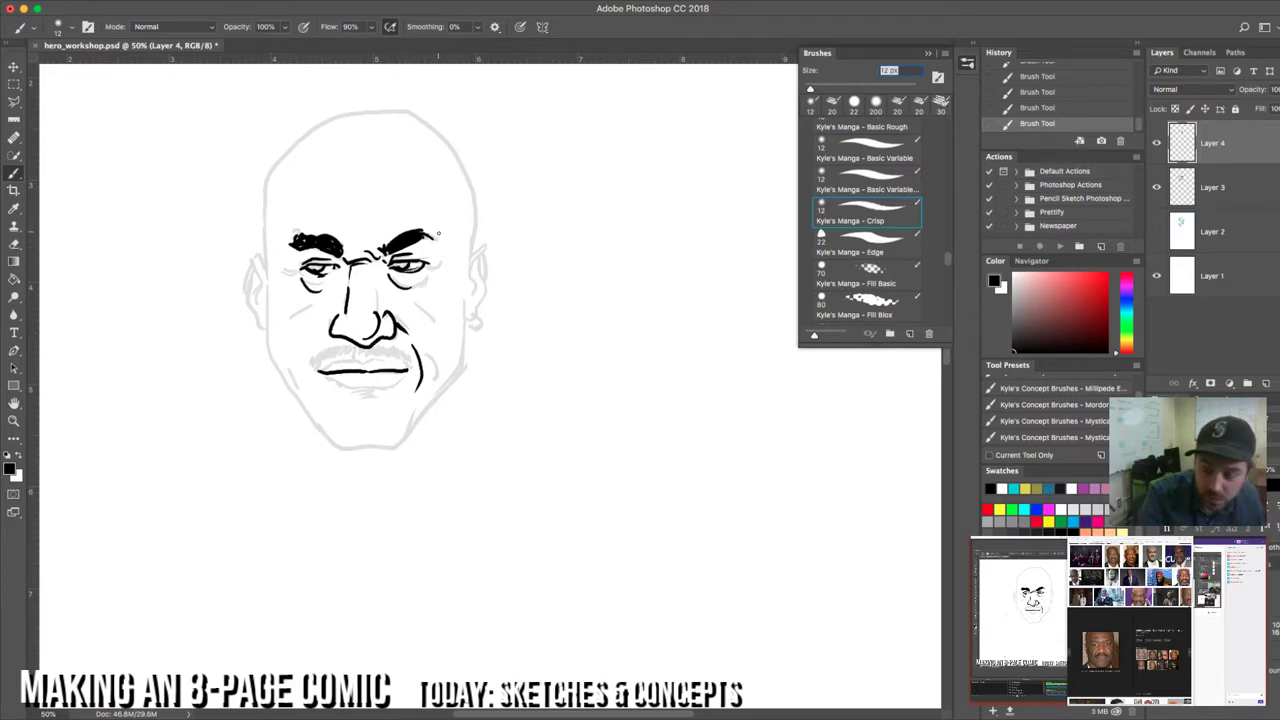
Step: Ink short crow's-foot creases at the outer corners of both eyes, undoing the unwanted stroke beside the right-hand eyebrow
key("super+z")
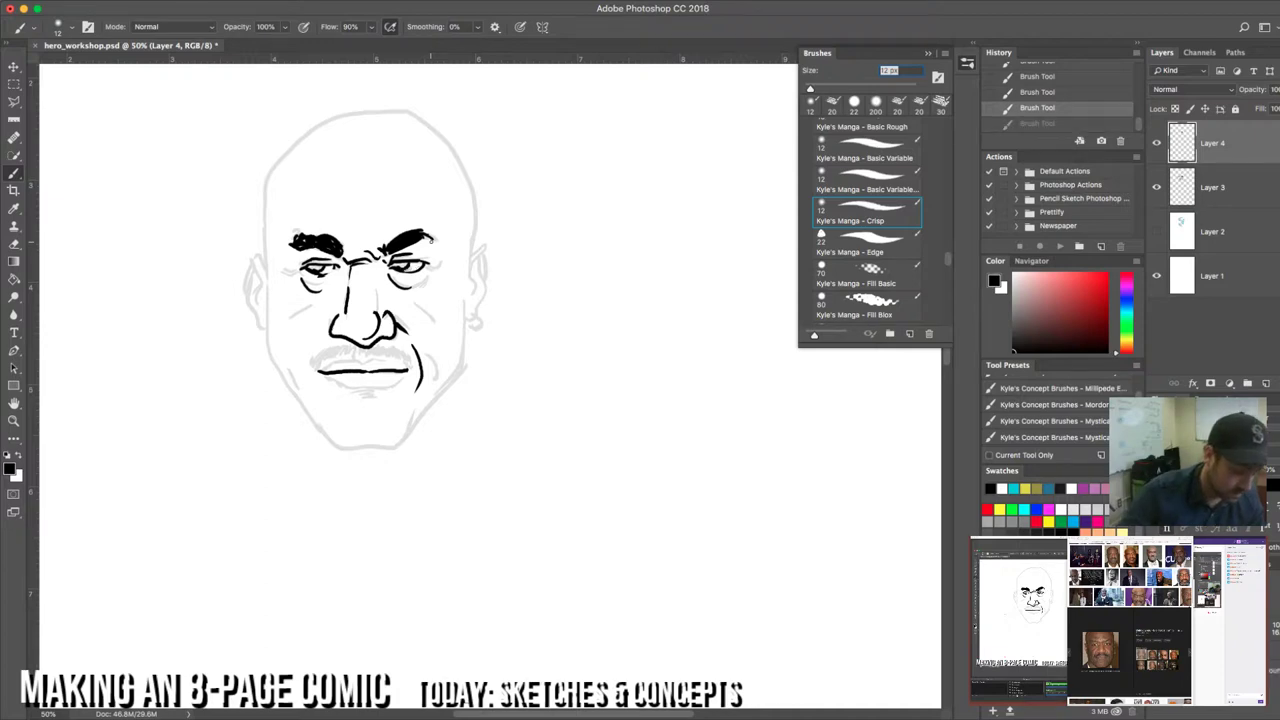
left_click_drag(424, 261, 441, 266)
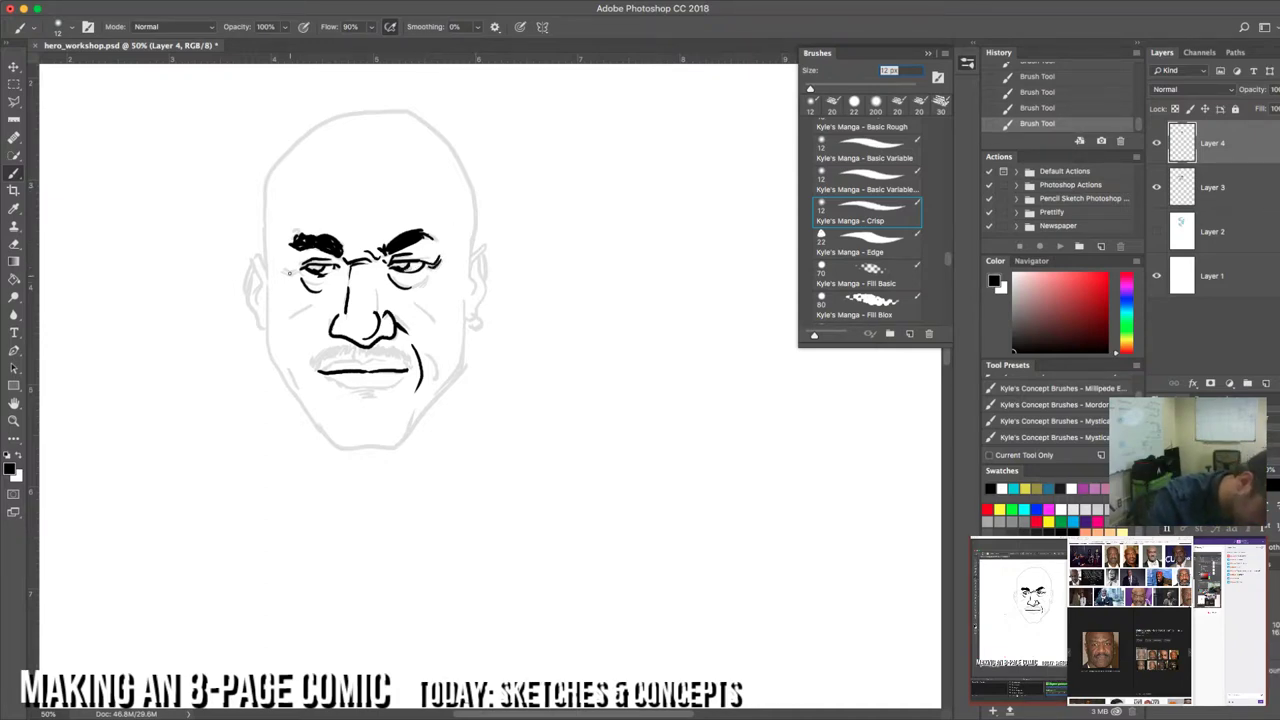
left_click_drag(284, 265, 300, 270)
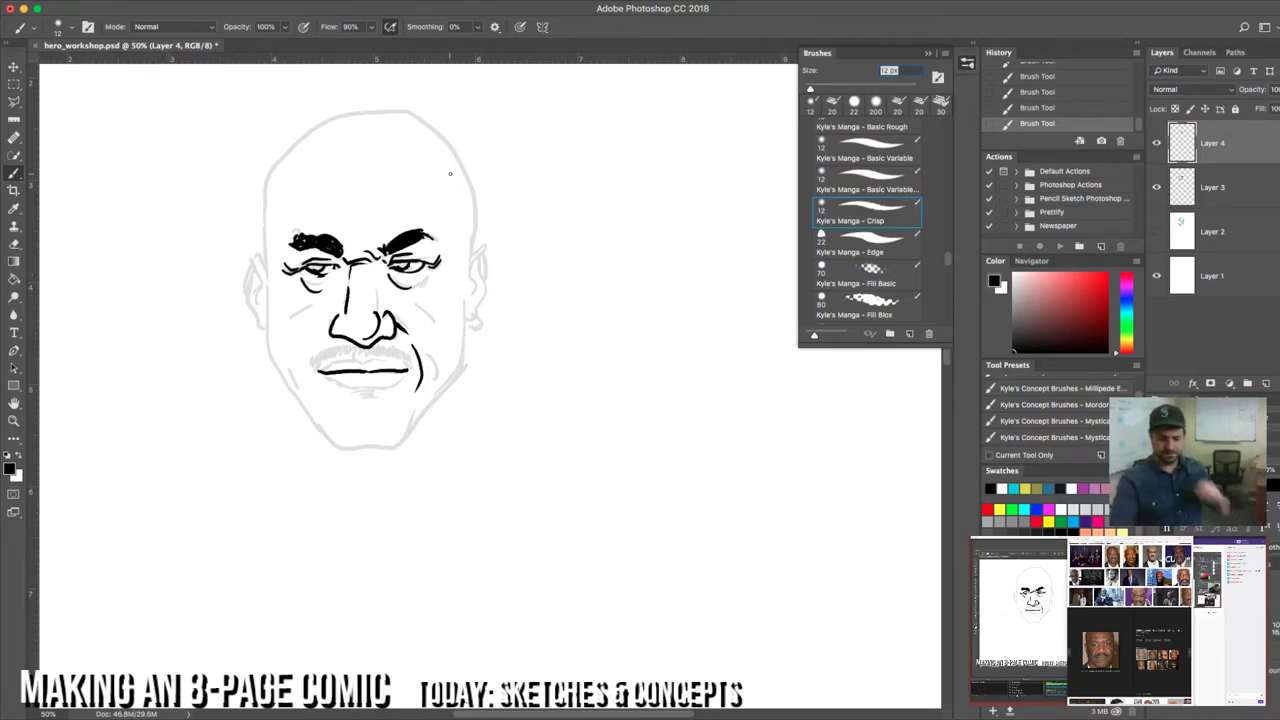
key("super+z")
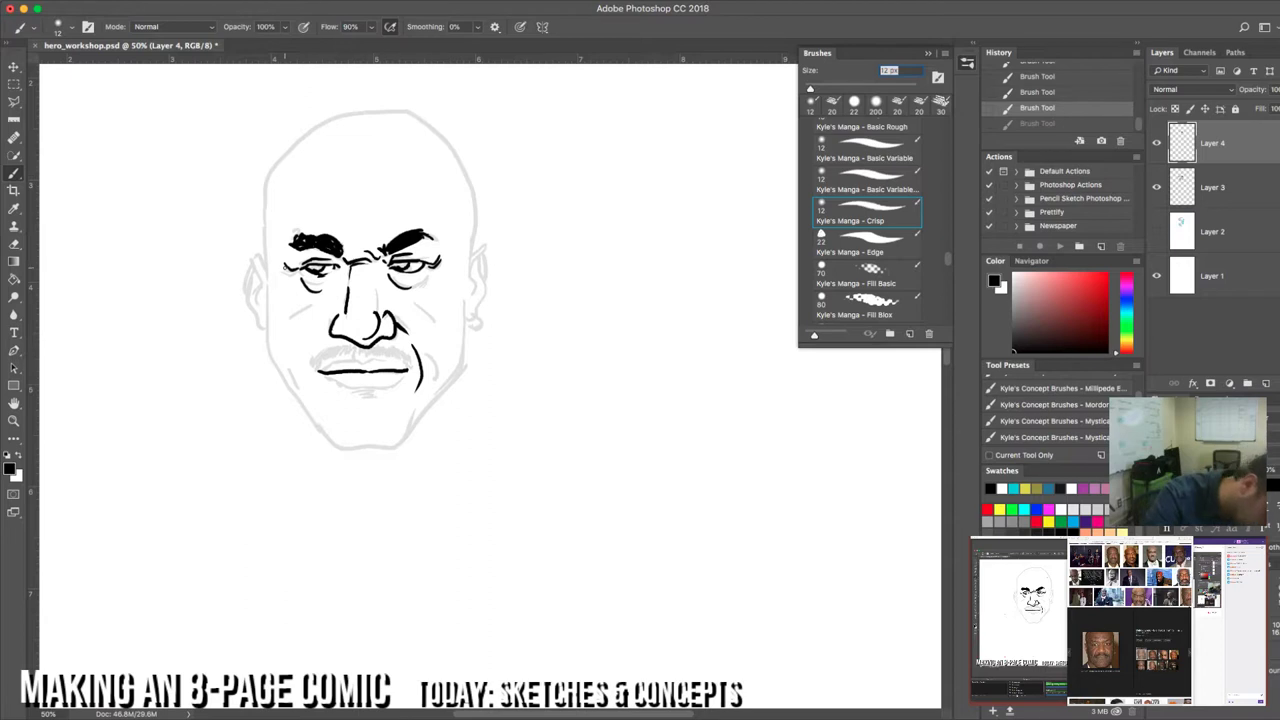
key("super+z")
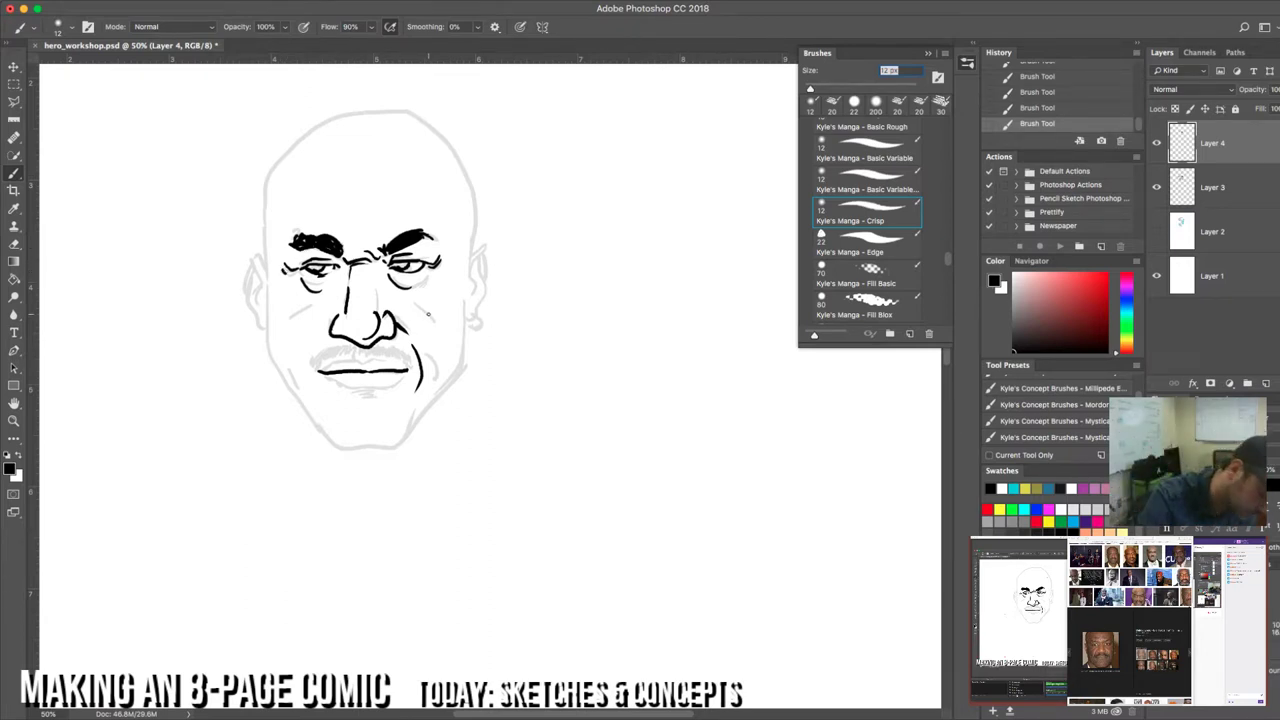
Step: Ink a short crease on the right-hand cheek and darken the left-hand pupil
left_click_drag(430, 306, 437, 318)
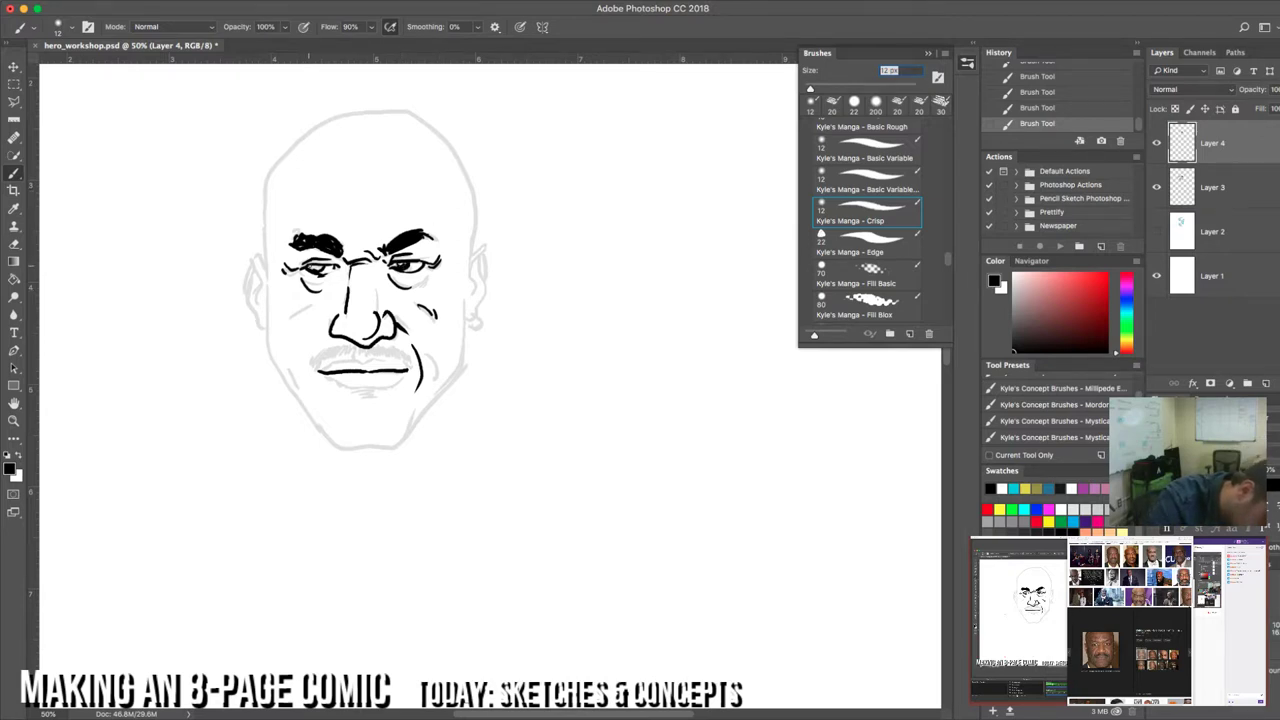
left_click_drag(309, 267, 319, 264)
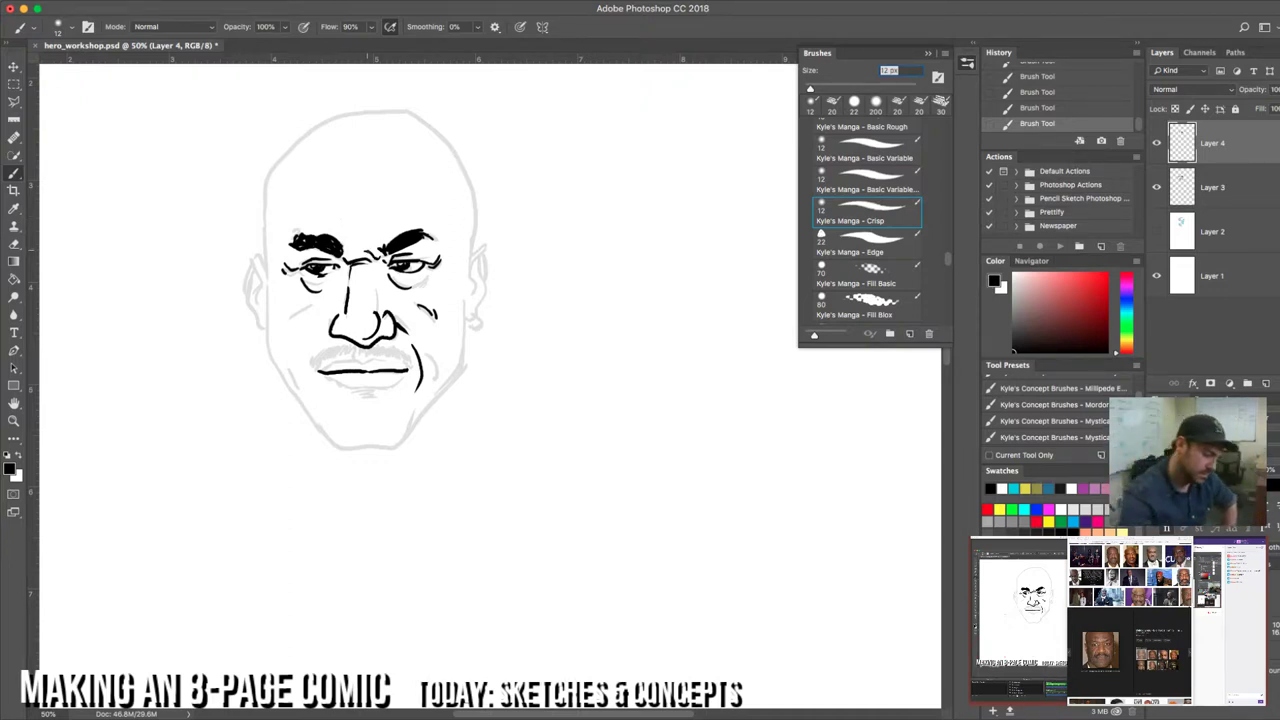
Step: Try a vertical frown line and a curved crease at the nose bridge, undoing each stroke
left_click_drag(361, 252, 362, 235)
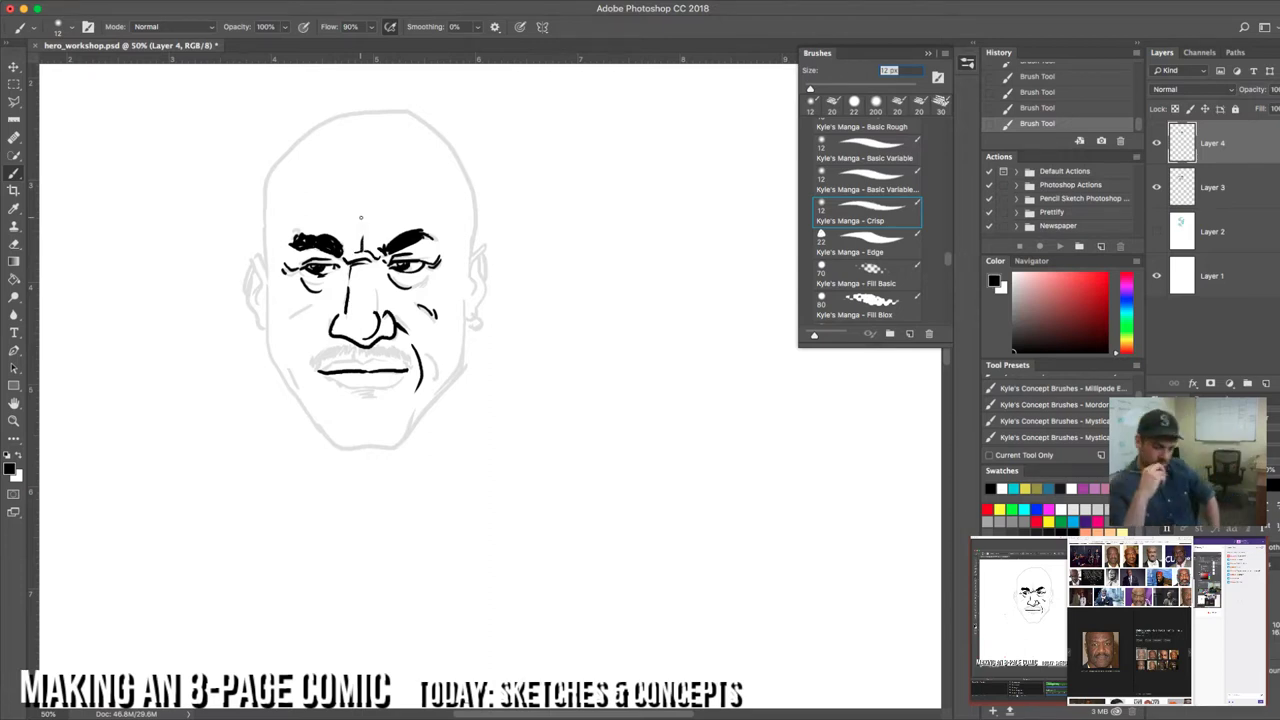
key("super+z")
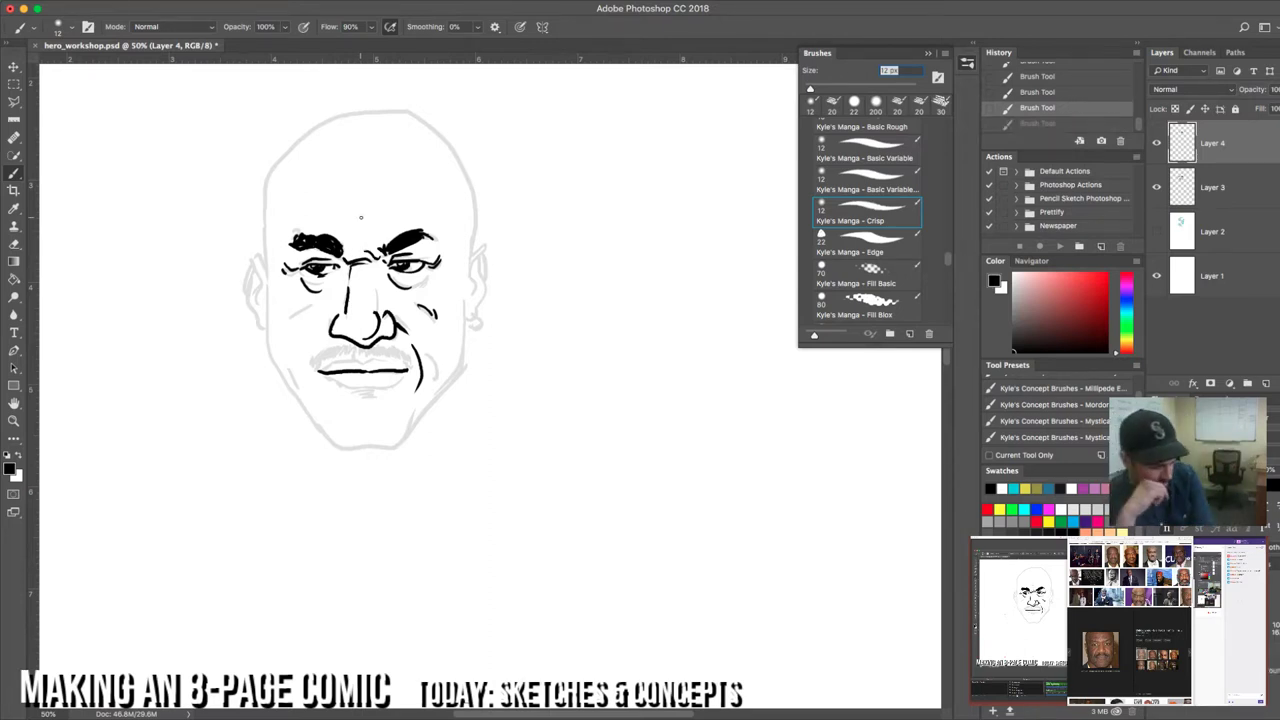
left_click_drag(351, 258, 365, 253)
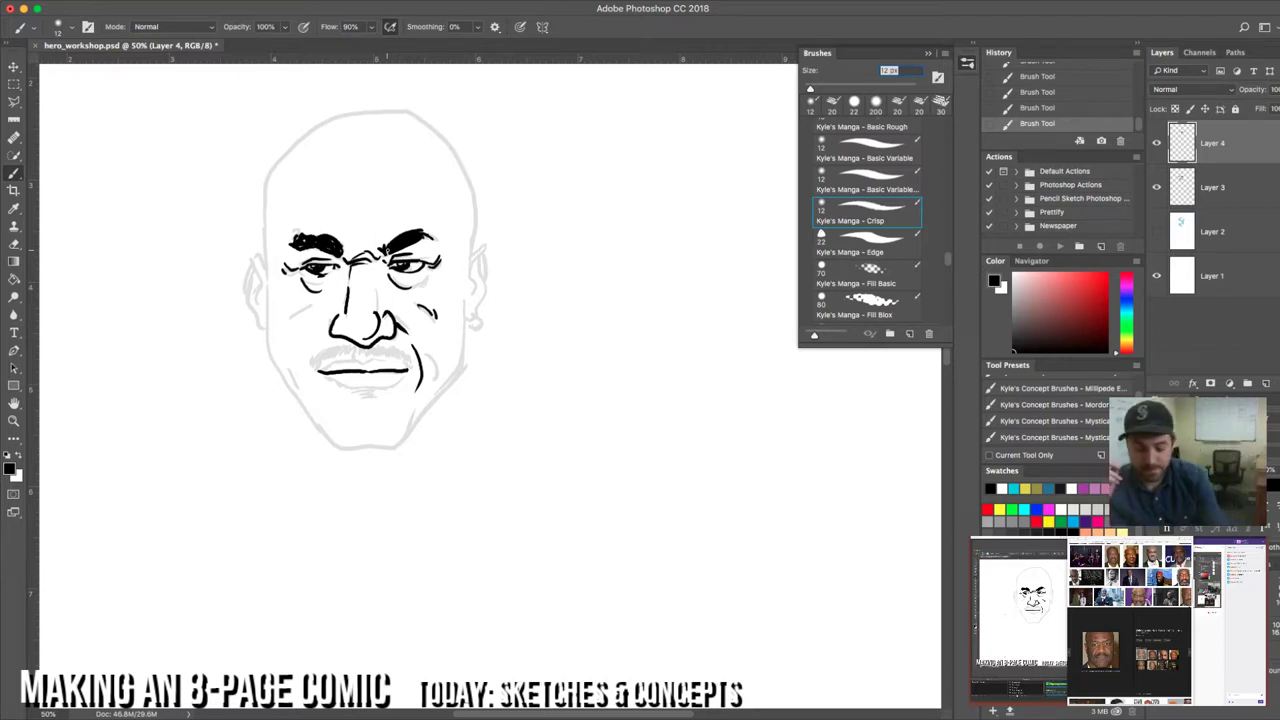
key("super+z")
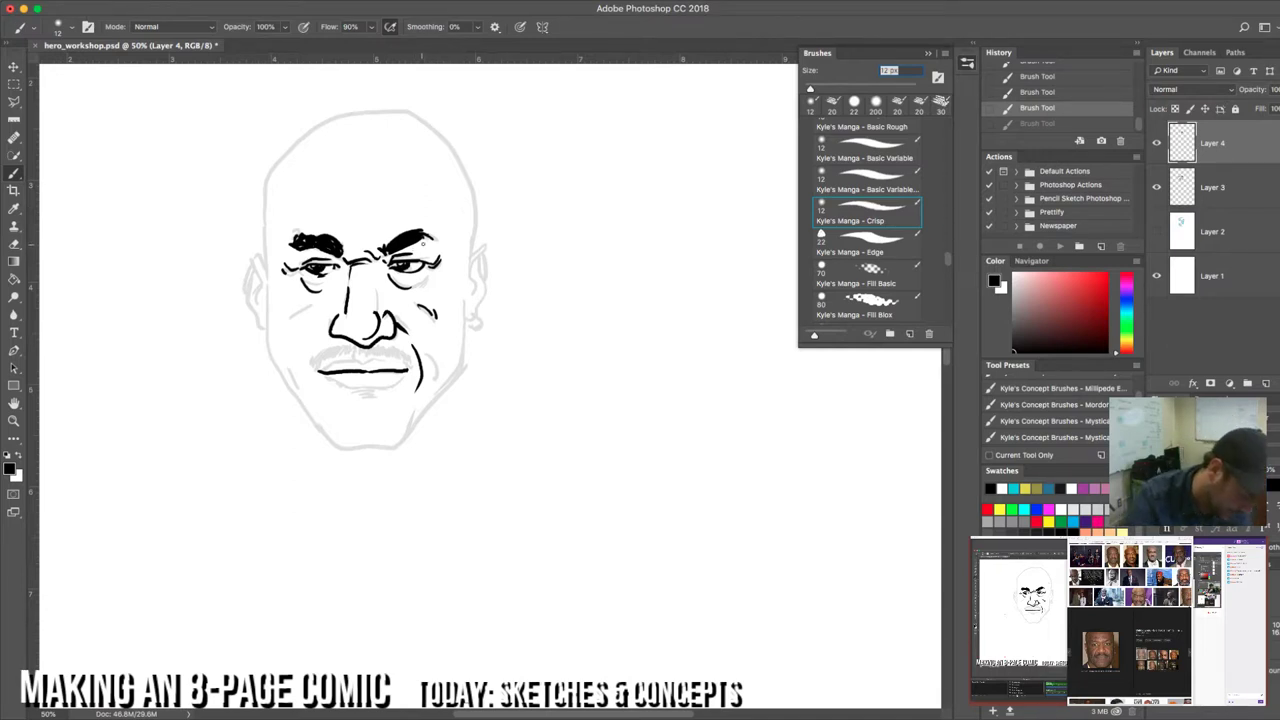
Step: Touch up the solid black eyebrows, and check the inks by briefly hiding the faded sketch on Layer 3
left_click_drag(310, 238, 318, 234)
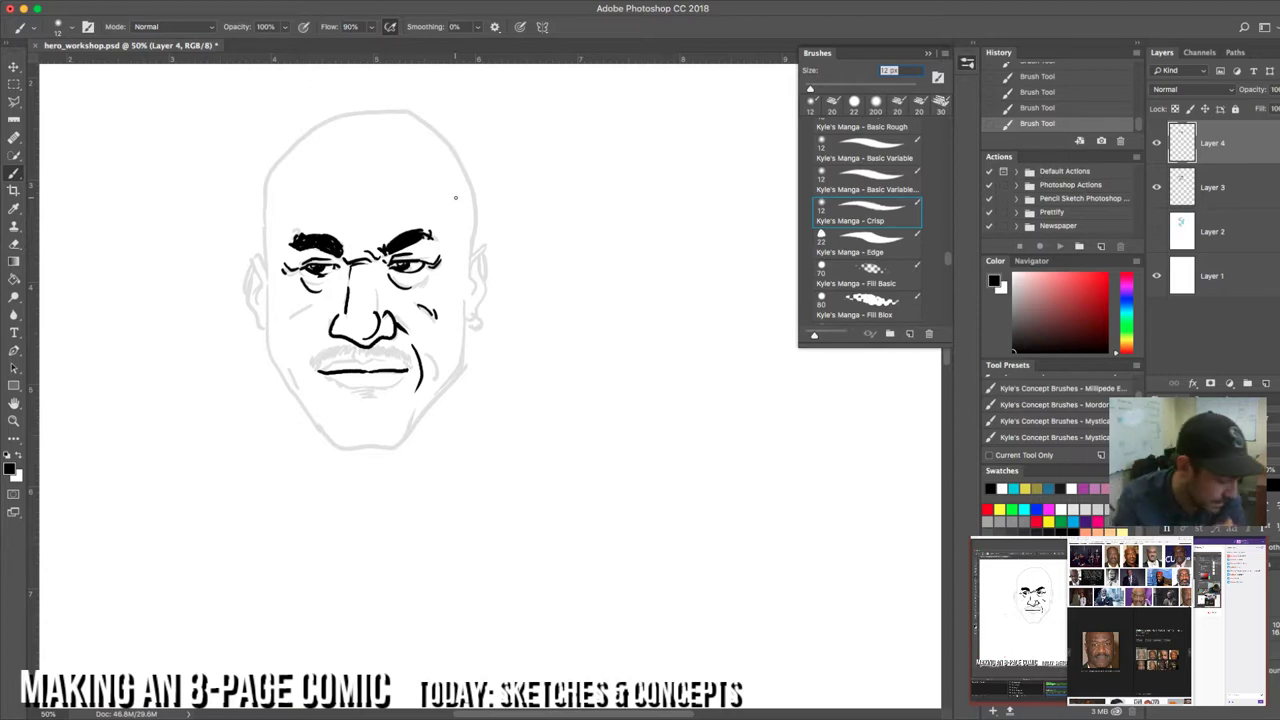
left_click(1158, 189)
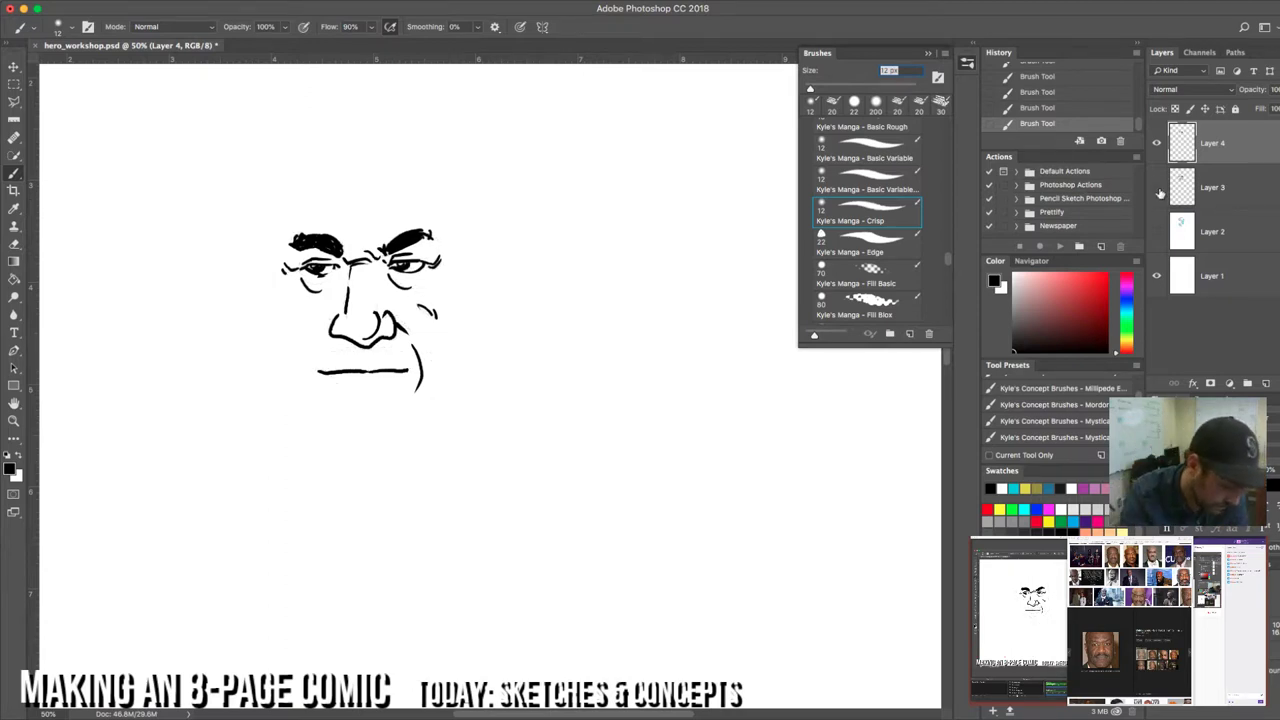
left_click(1158, 189)
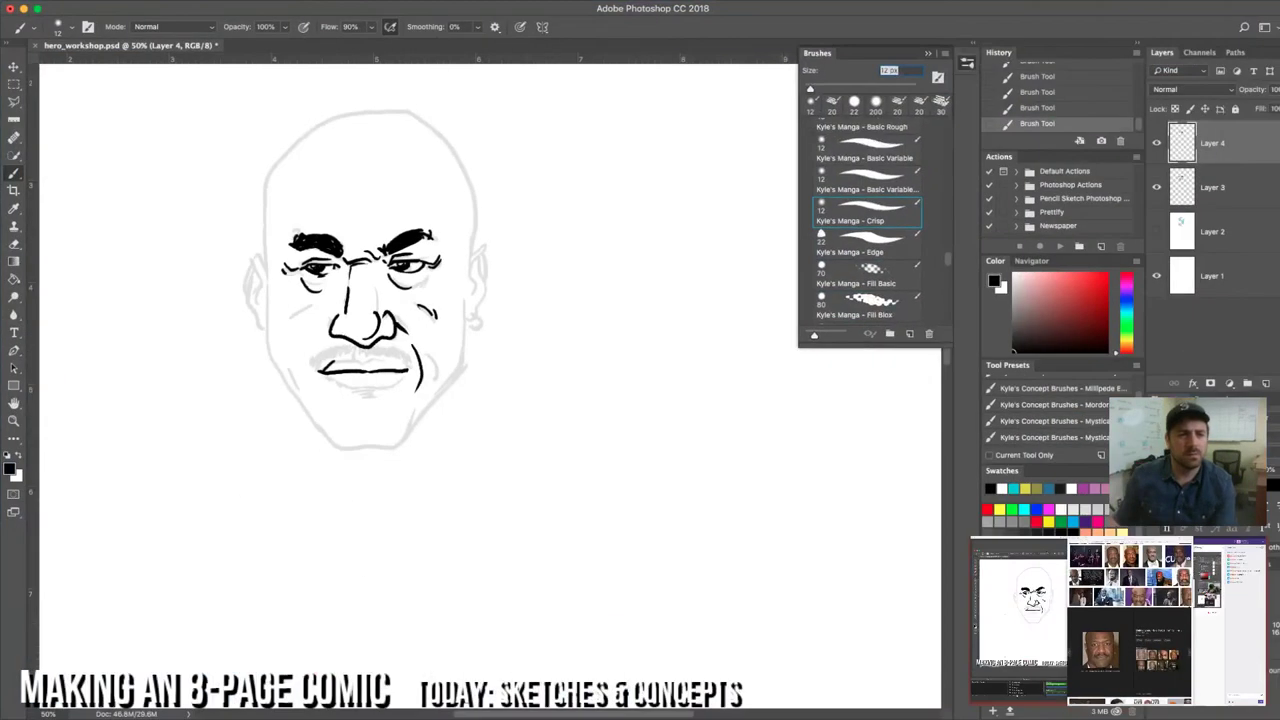
Step: Outline the upper and lower lips around the mouth line, and reinforce the right-hand cheek crease
key("Return")
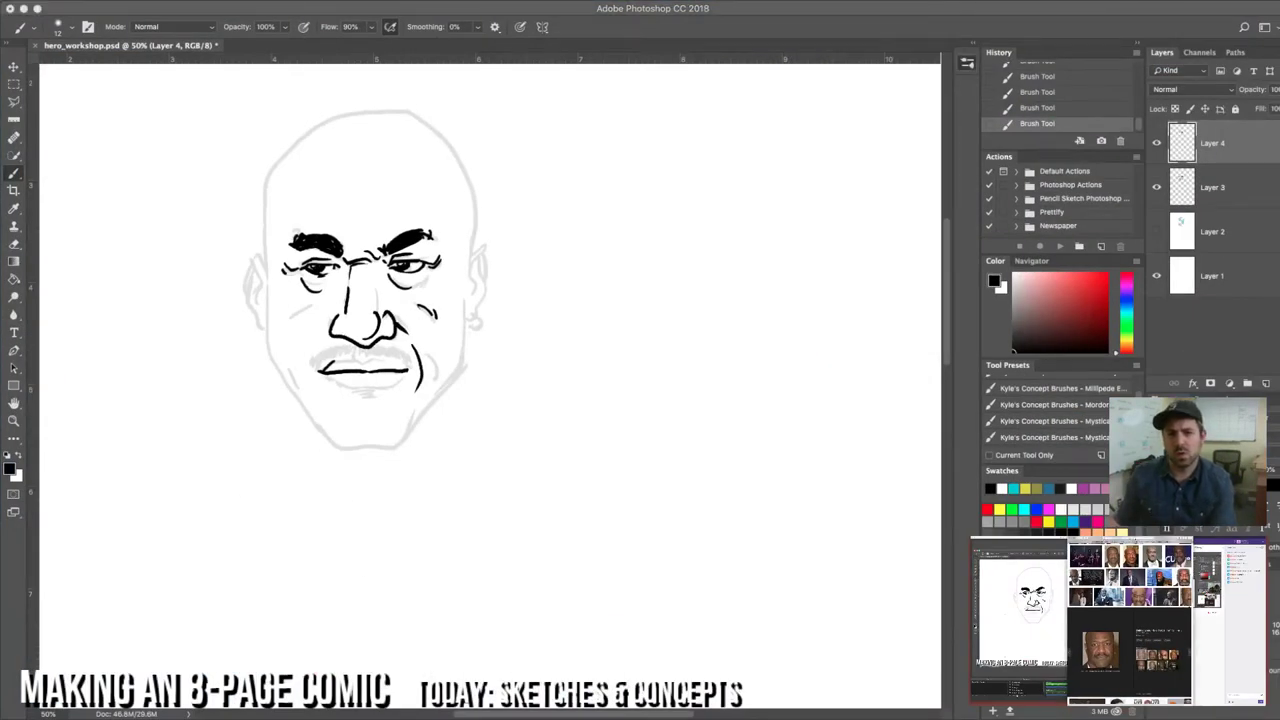
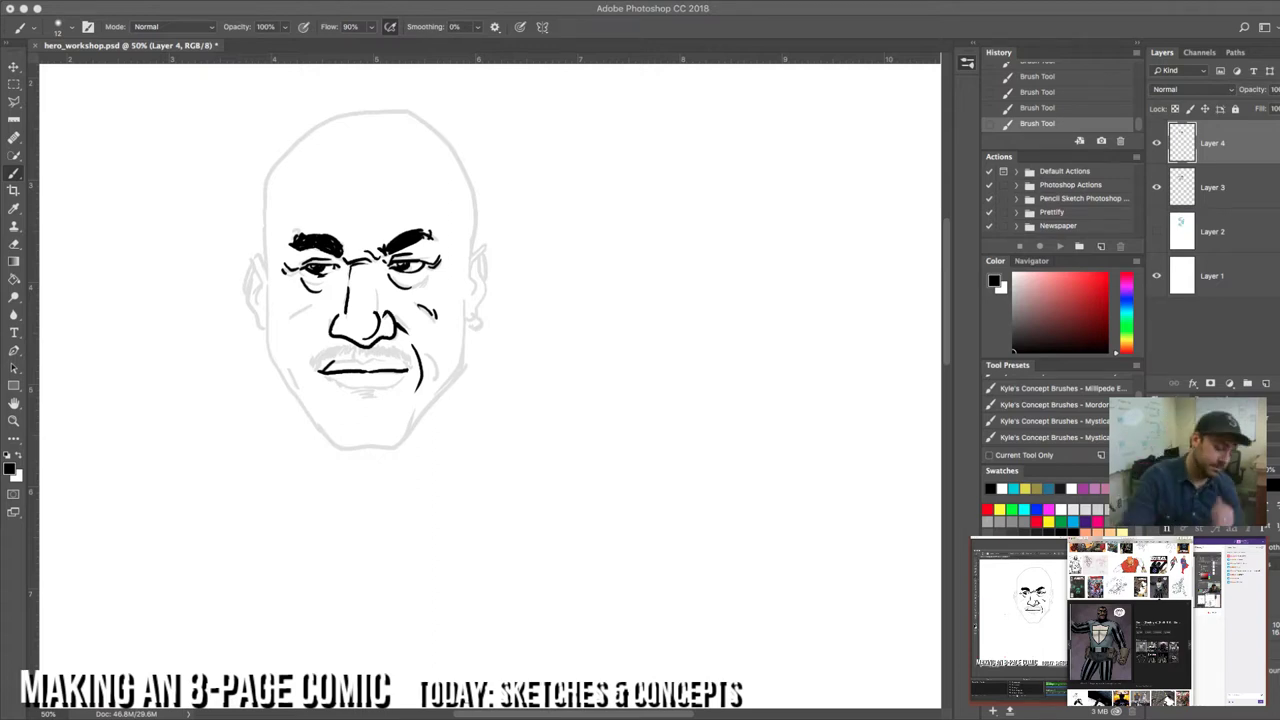
key("F5")
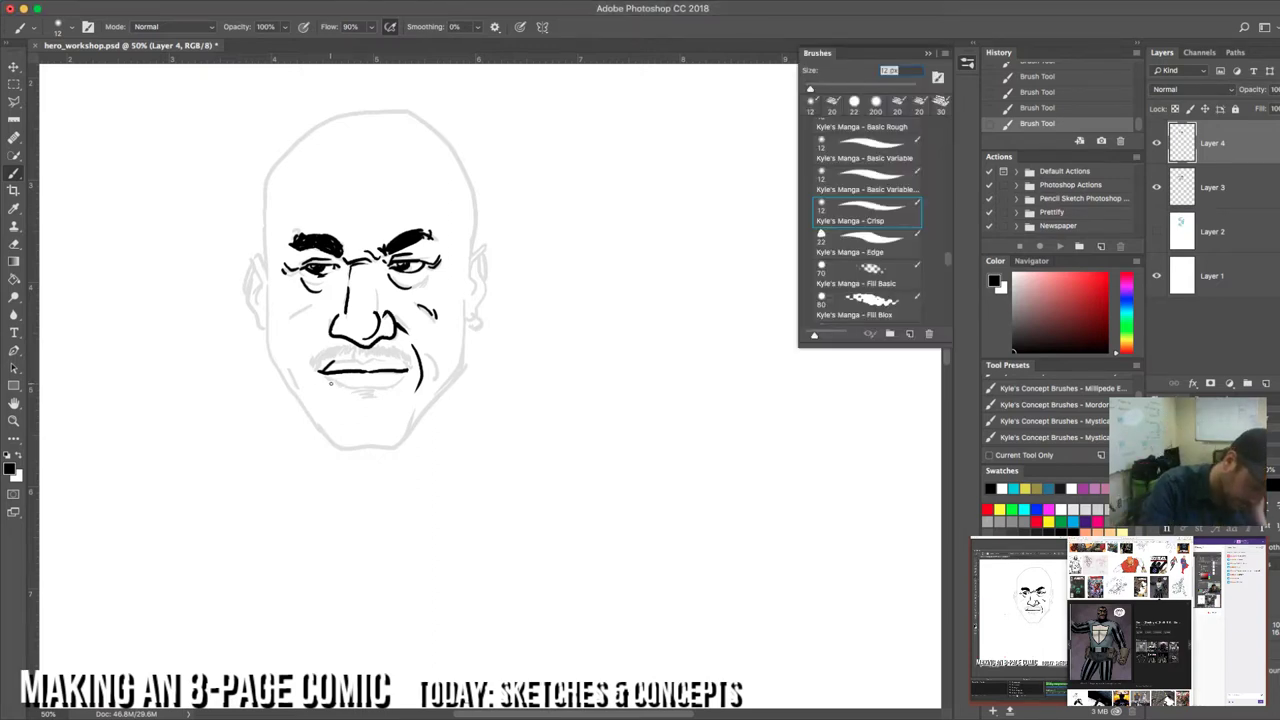
left_click_drag(330, 384, 388, 391)
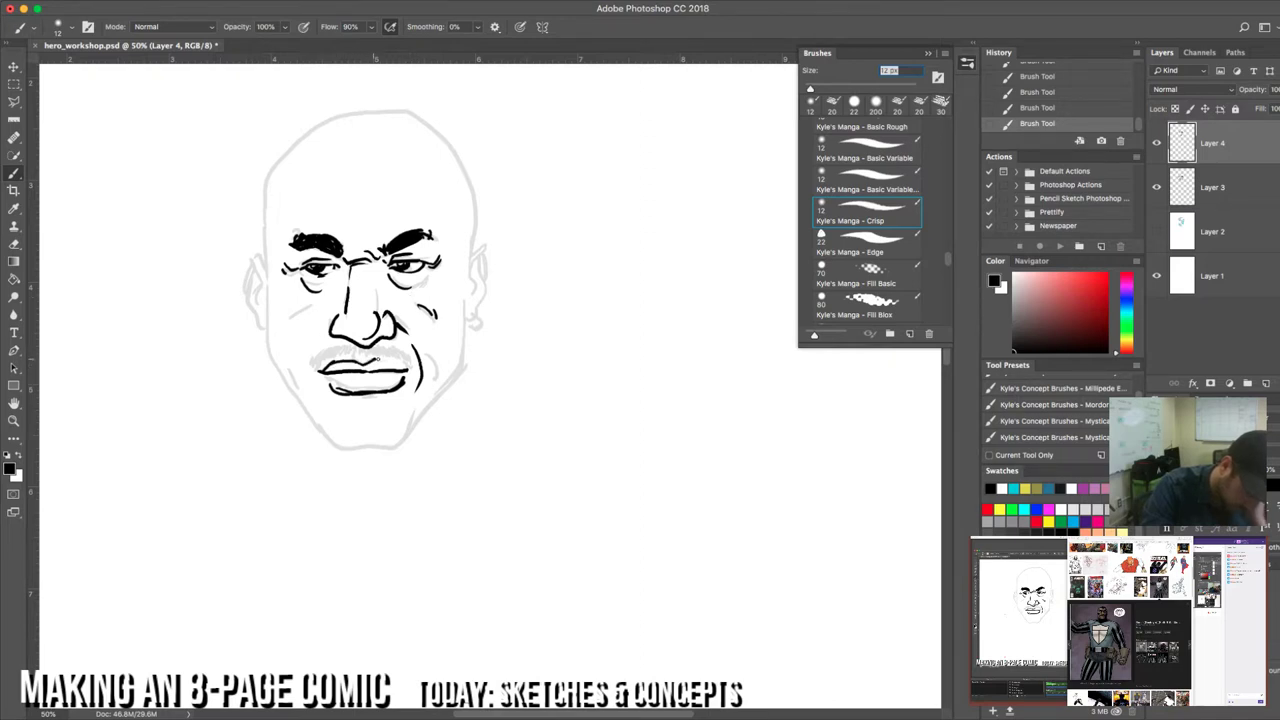
left_click_drag(376, 357, 404, 361)
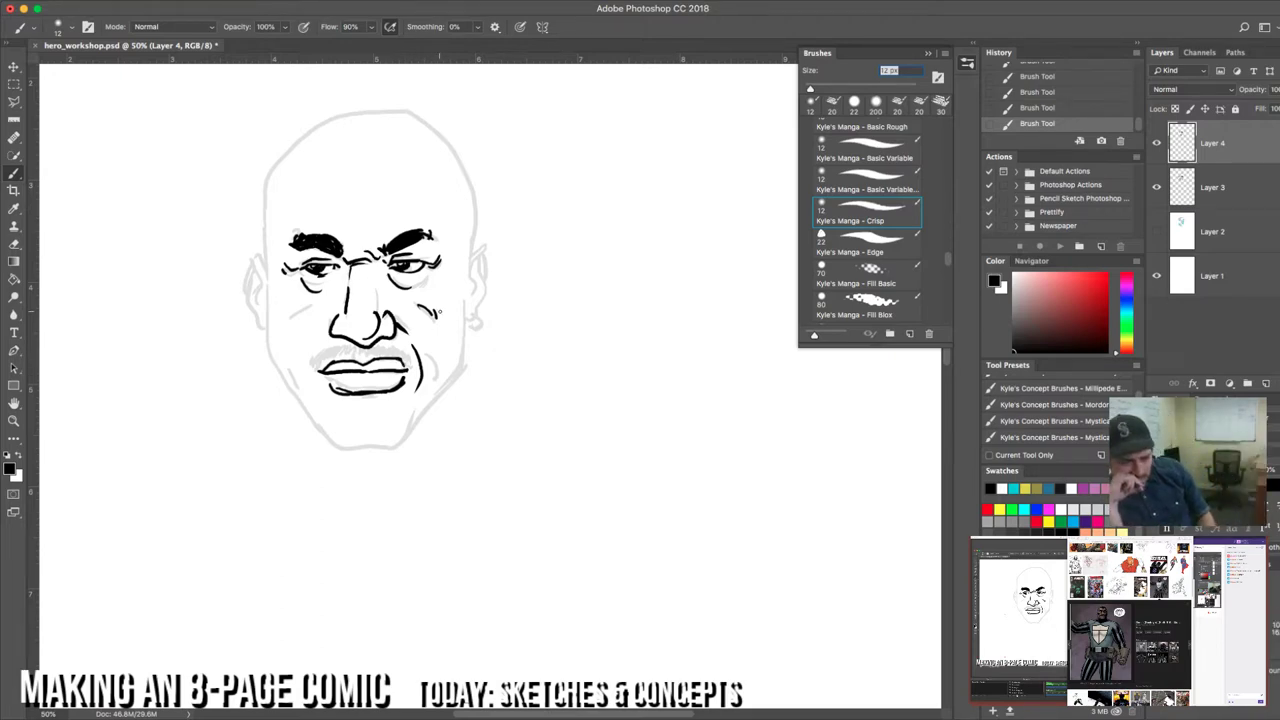
left_click_drag(433, 308, 436, 319)
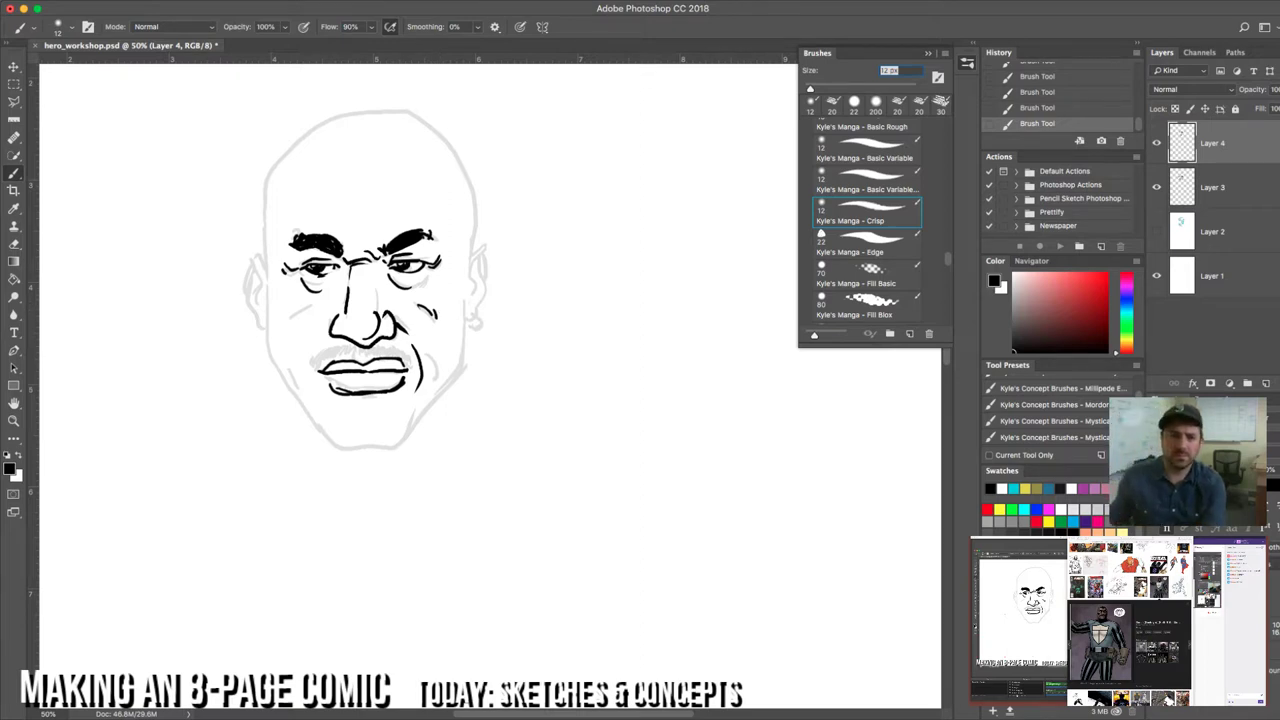
Step: Erase part of the right-hand pupil, and re-ink both pupils with the 12 px Kyle's Manga - Crisp brush
key("Escape")
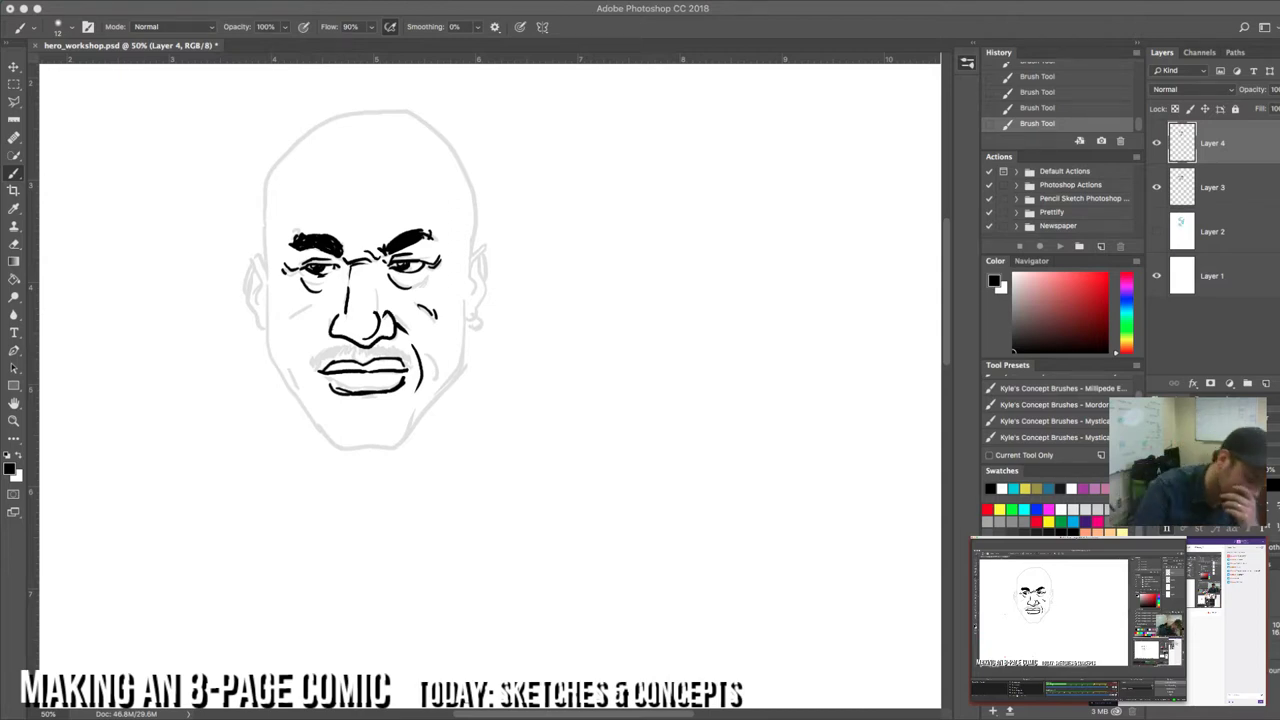
key("F5")
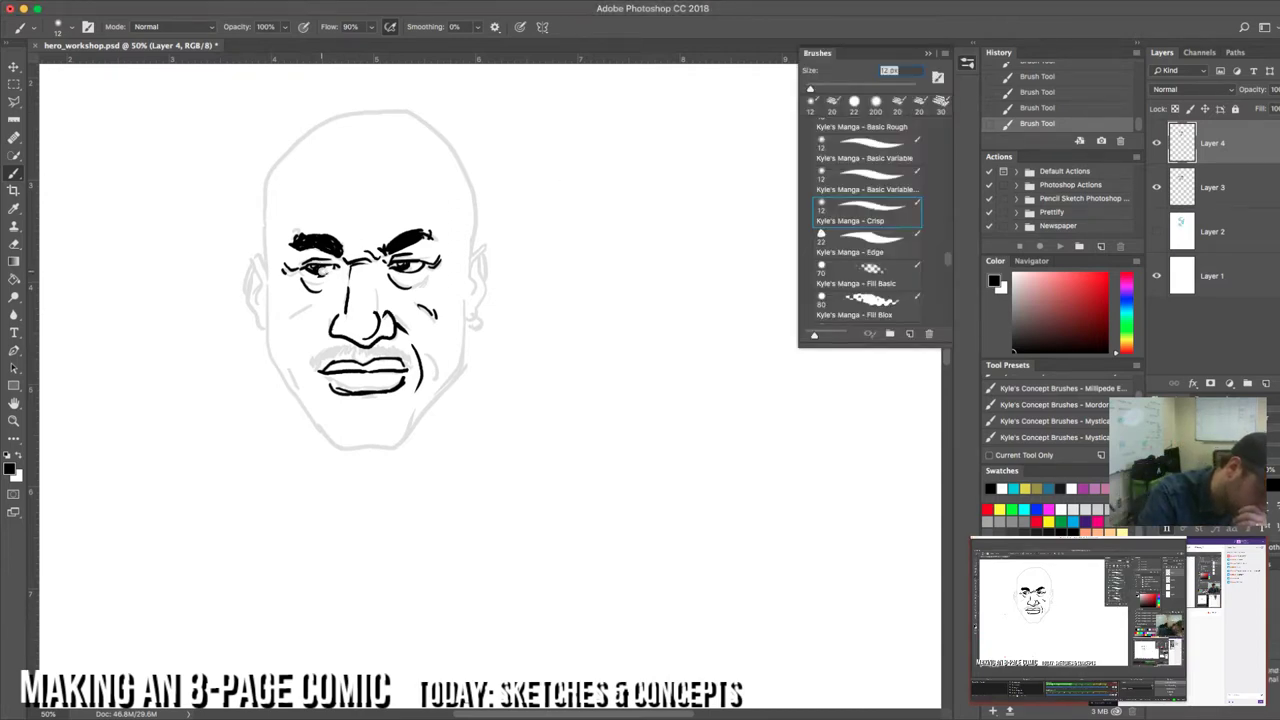
key("e")
left_click_drag(422, 258, 408, 267)
left_click(407, 268)
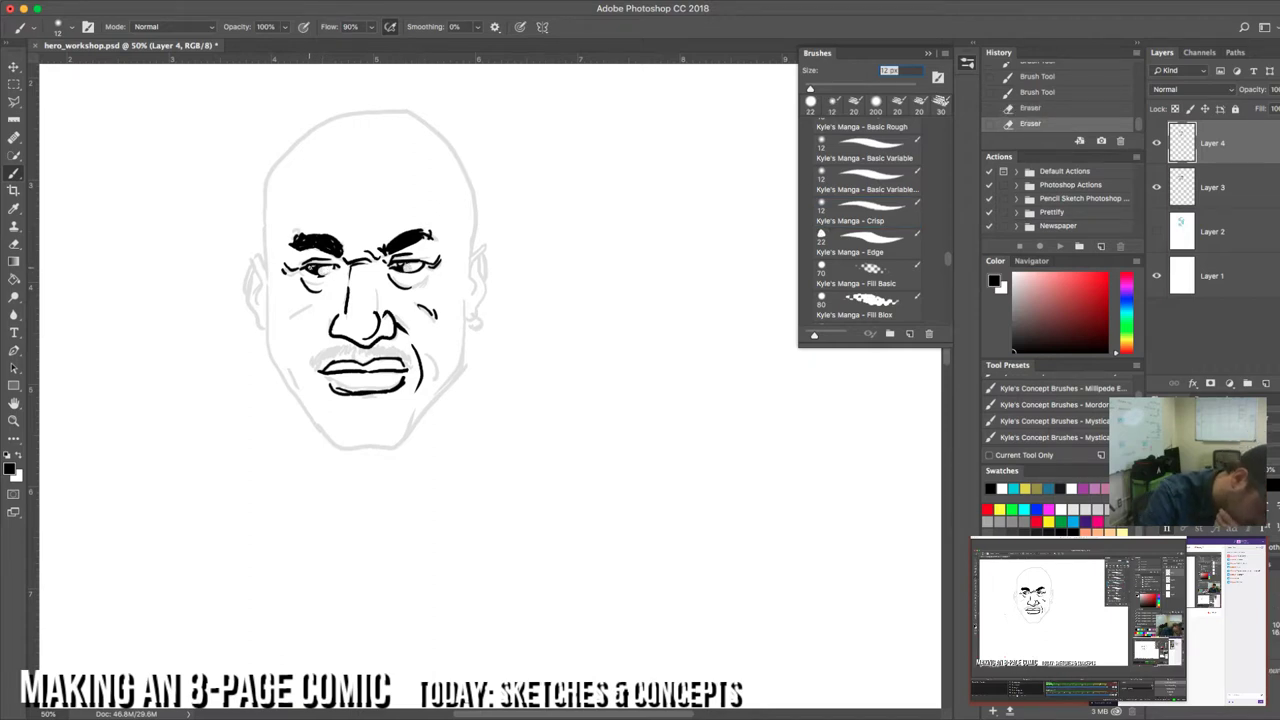
key("b")
left_click(322, 269)
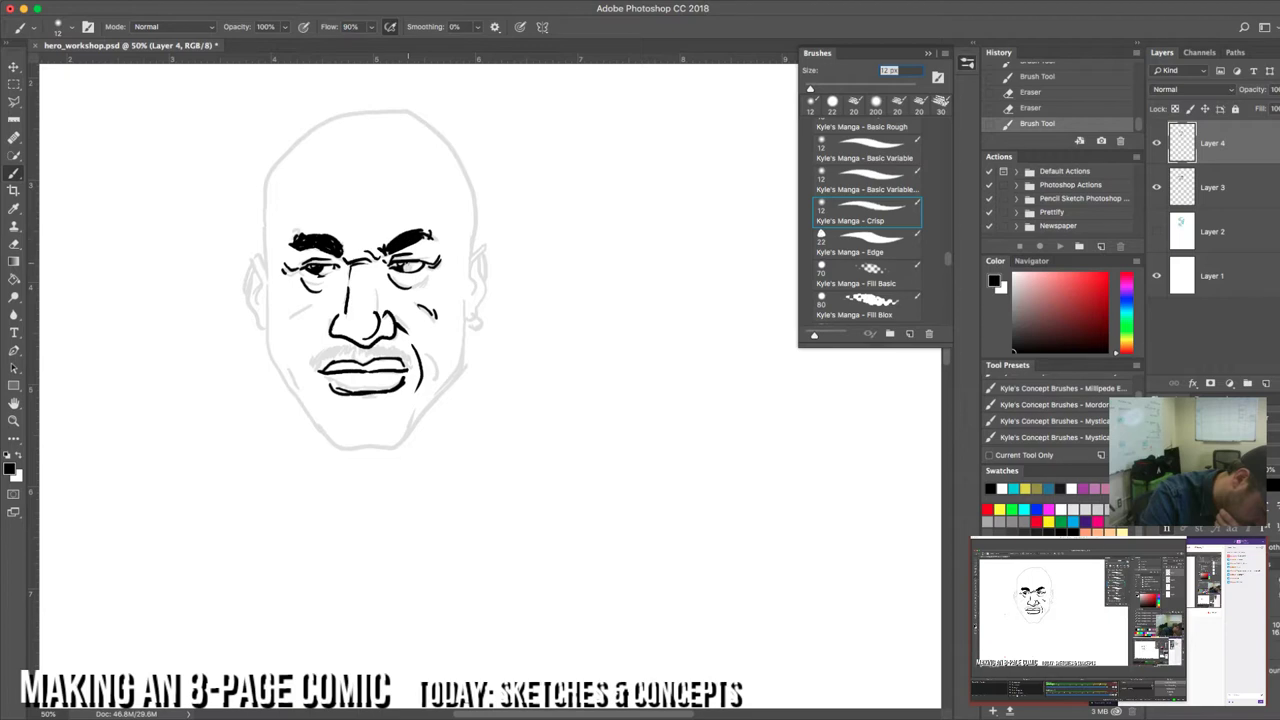
left_click(405, 266)
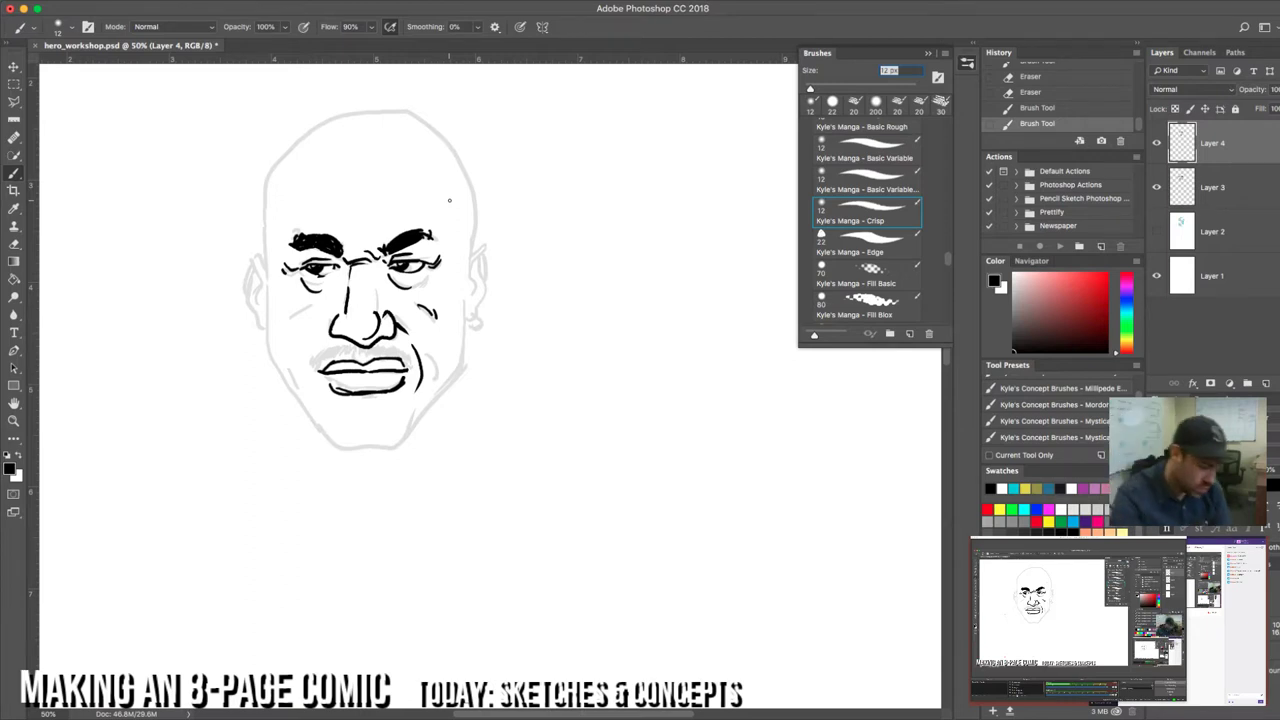
Step: Refine the nose and philtrum lines and ink creases on the left-hand cheek, undoing a stray mark beside the head
left_click(350, 326)
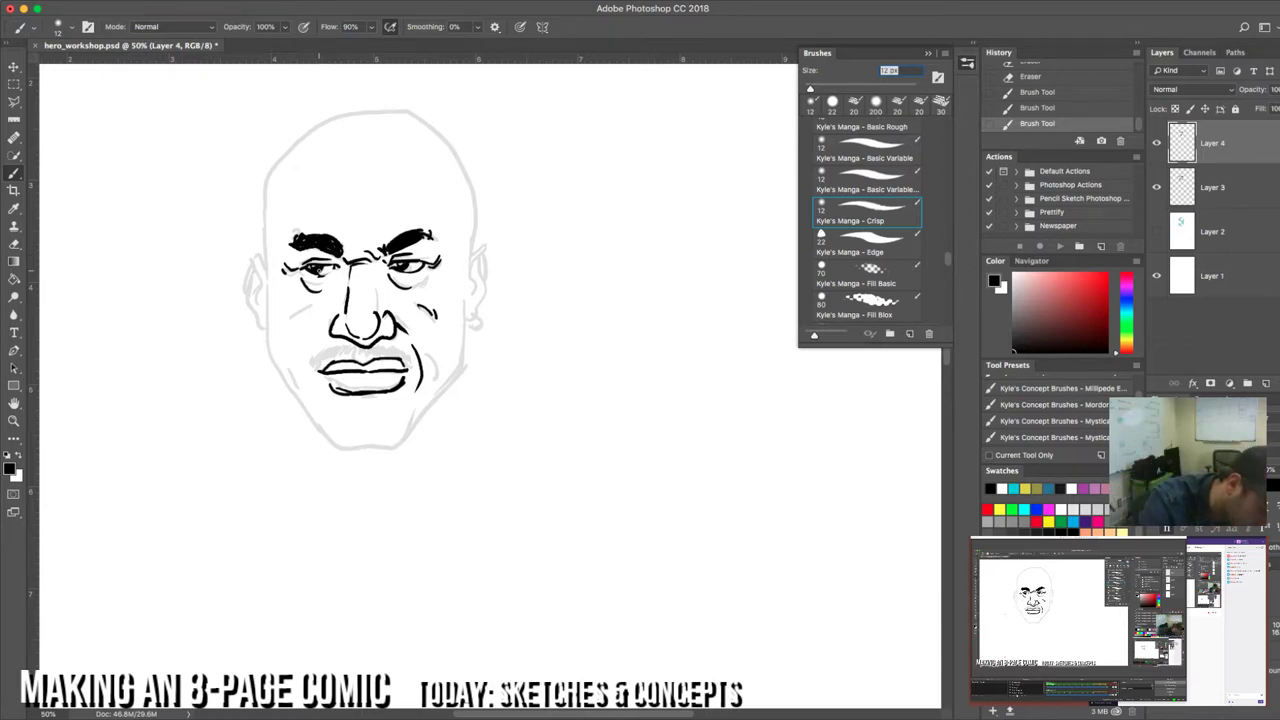
left_click(473, 201)
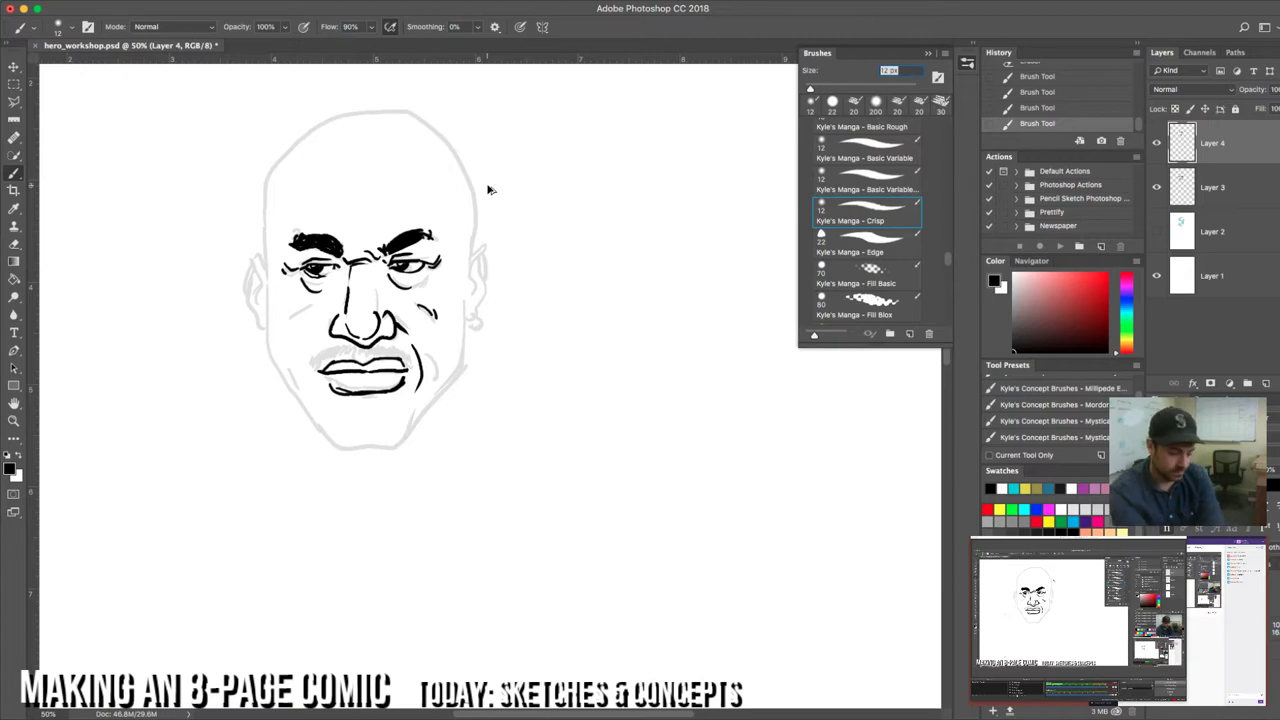
key("super+z")
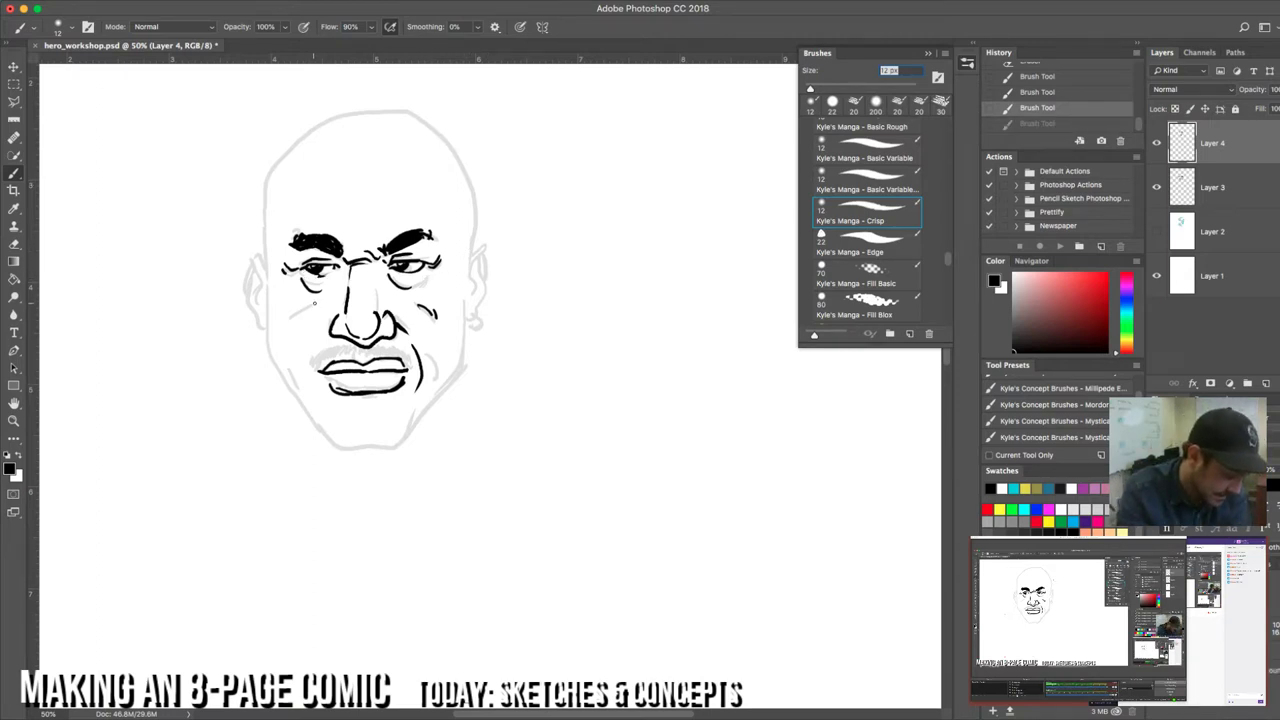
left_click_drag(291, 318, 304, 306)
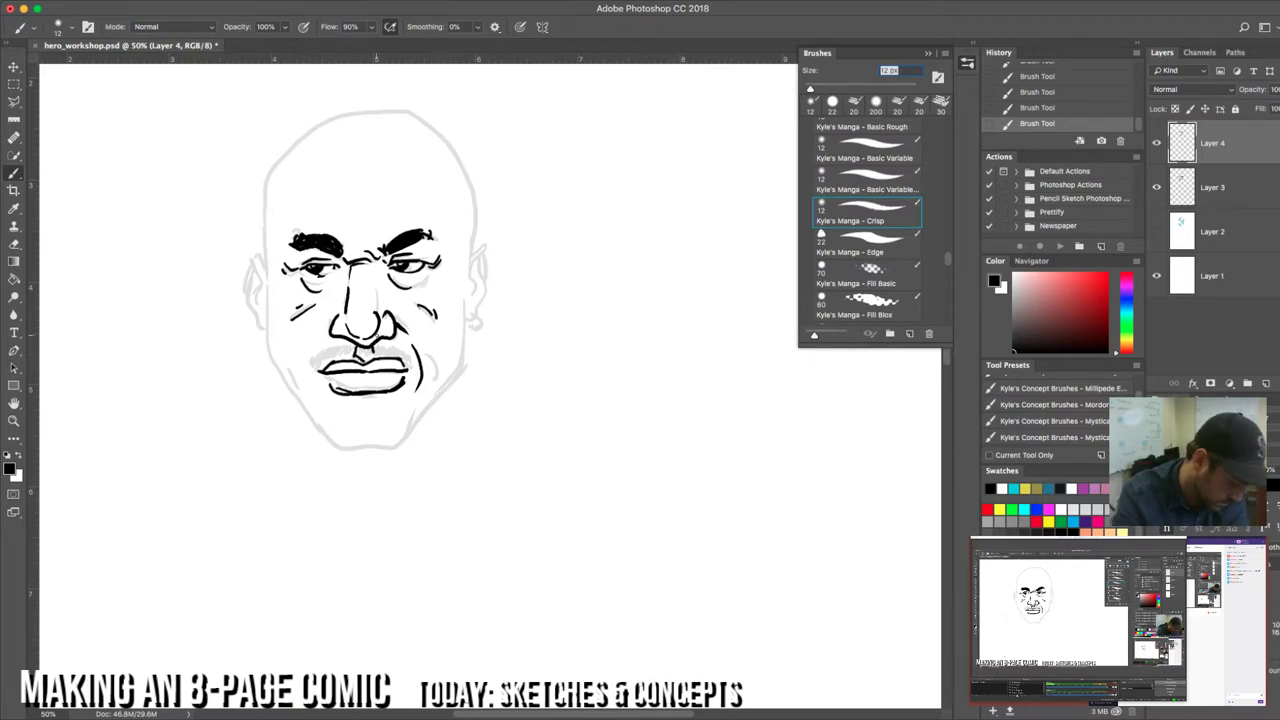
Step: Ink the jawline from below both ears down around the chin, undoing and redrawing the right-hand jaw stroke
mouse_move(464, 309)
left_mouse_down()
mouse_move(462, 374)
mouse_move(459, 303)
left_mouse_up()
mouse_move(269, 291)
left_mouse_down()
mouse_move(265, 348)
mouse_move(331, 439)
mouse_move(401, 444)
mouse_move(434, 400)
left_mouse_up()
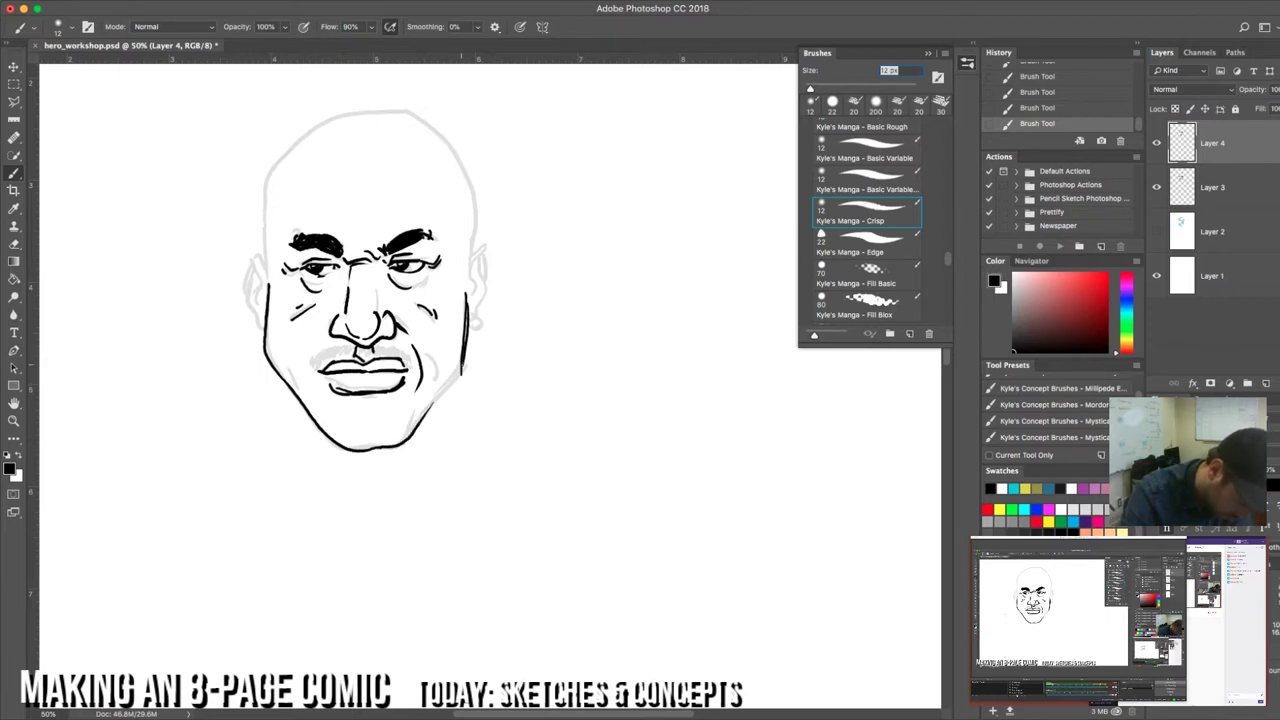
left_click_drag(463, 350, 426, 418)
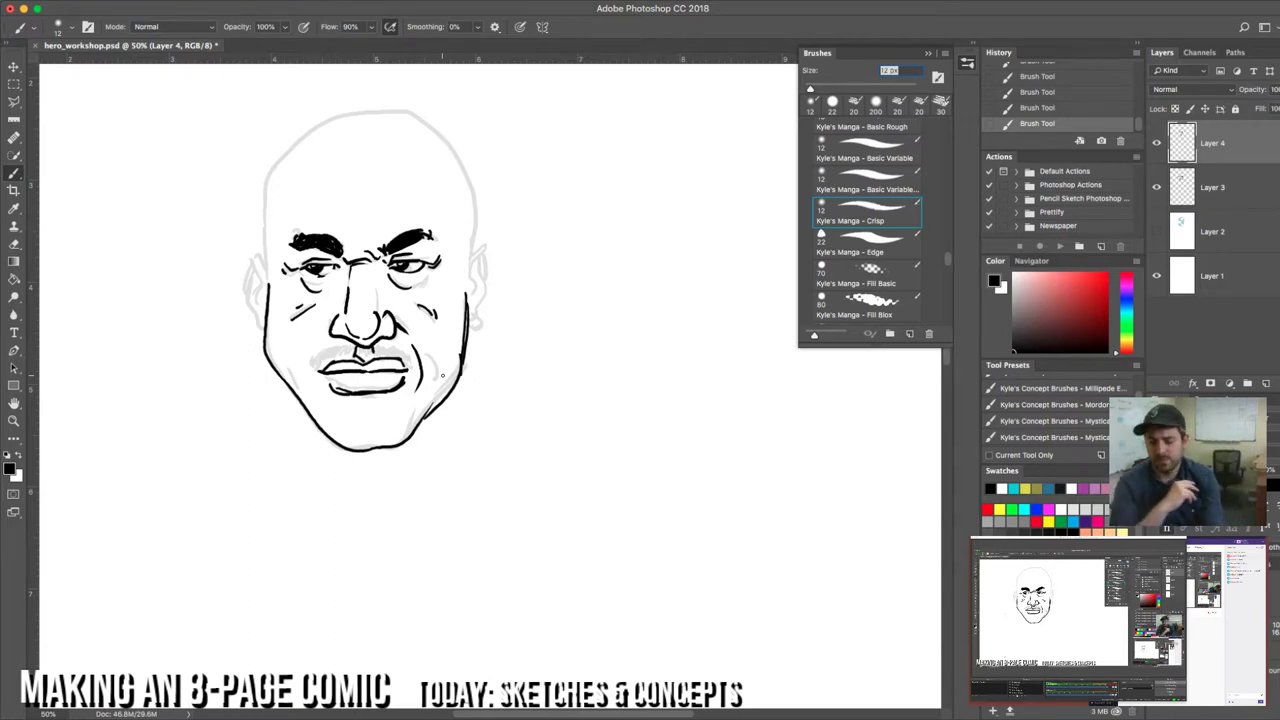
key("super+z")
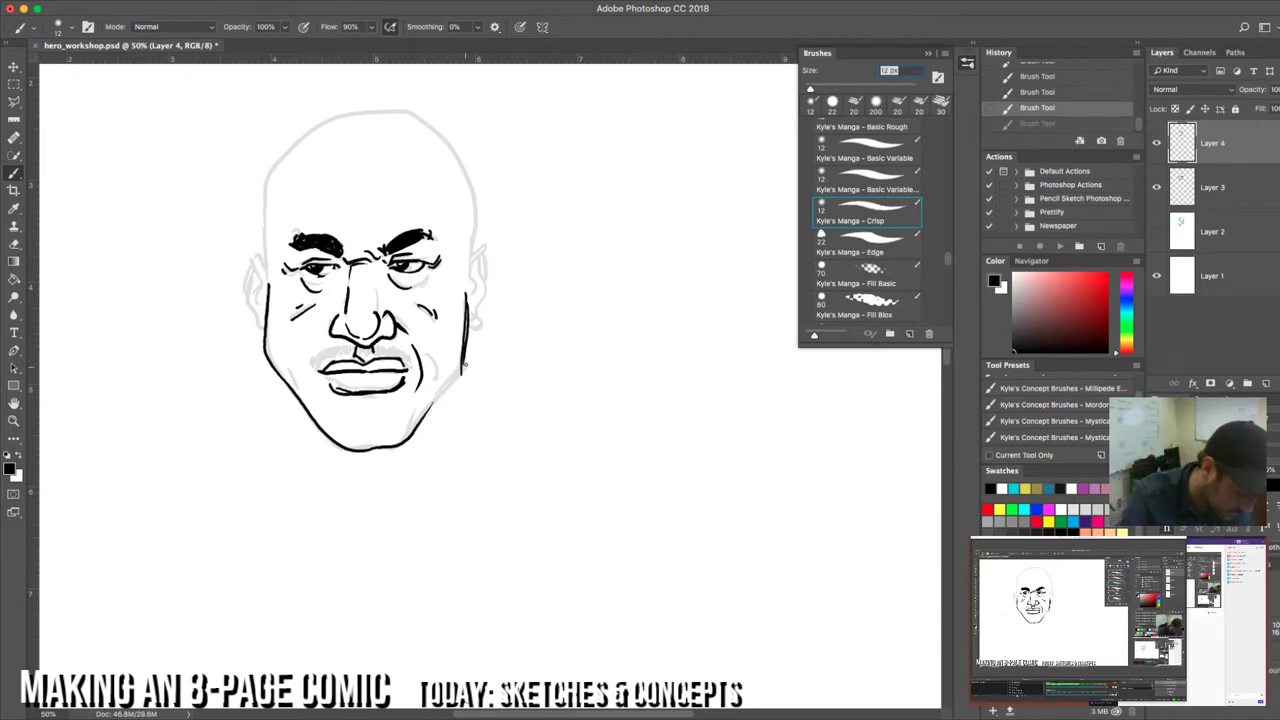
left_click_drag(462, 364, 409, 440)
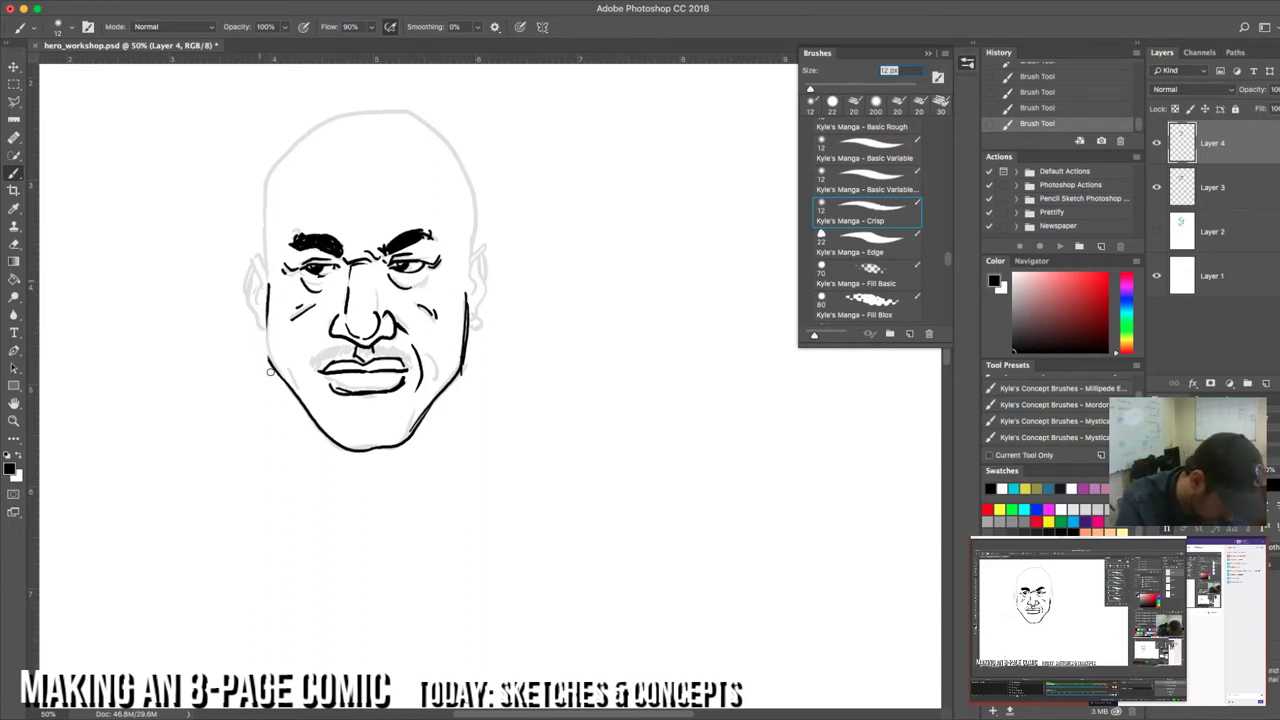
Step: Erase the left-hand jaw and chin line, and redraw it as a smoother curve with the chin slightly above the sketch
key("e")
mouse_move(303, 400)
left_mouse_down()
mouse_move(345, 446)
mouse_move(414, 434)
mouse_move(379, 446)
mouse_move(388, 441)
left_mouse_up()
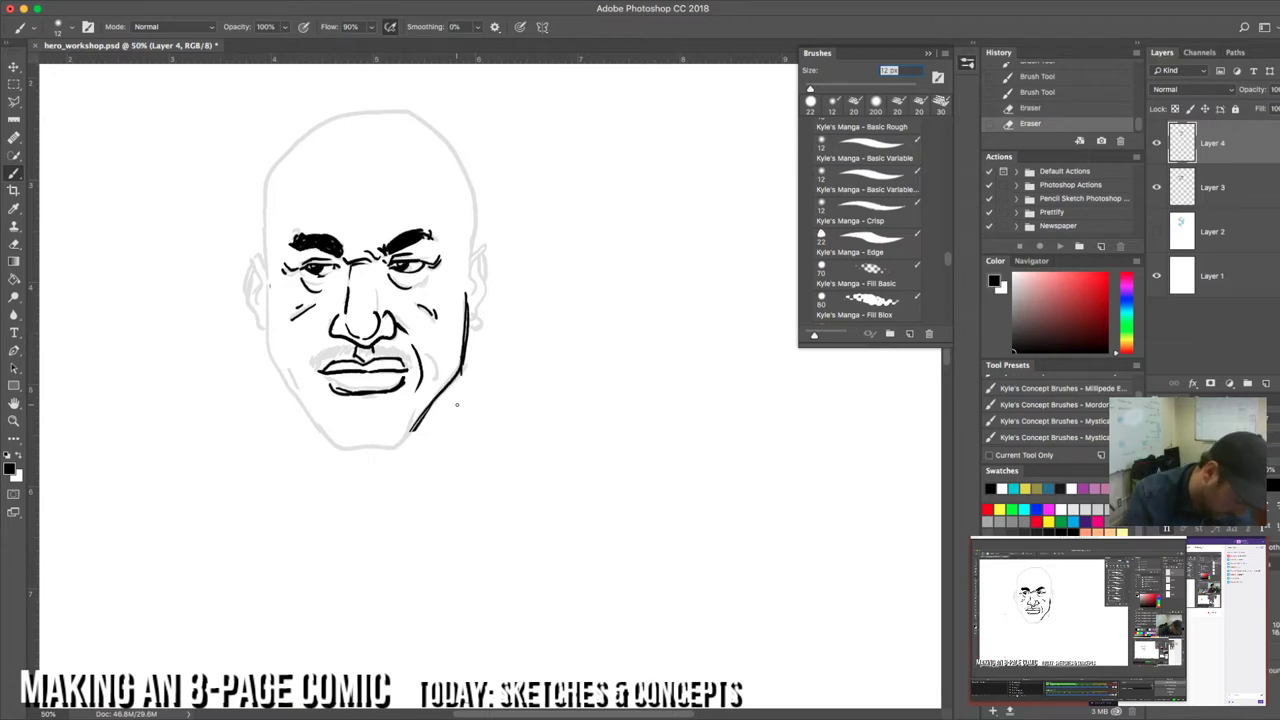
mouse_move(265, 268)
left_mouse_down()
mouse_move(281, 372)
mouse_move(341, 434)
mouse_move(414, 424)
left_mouse_up()
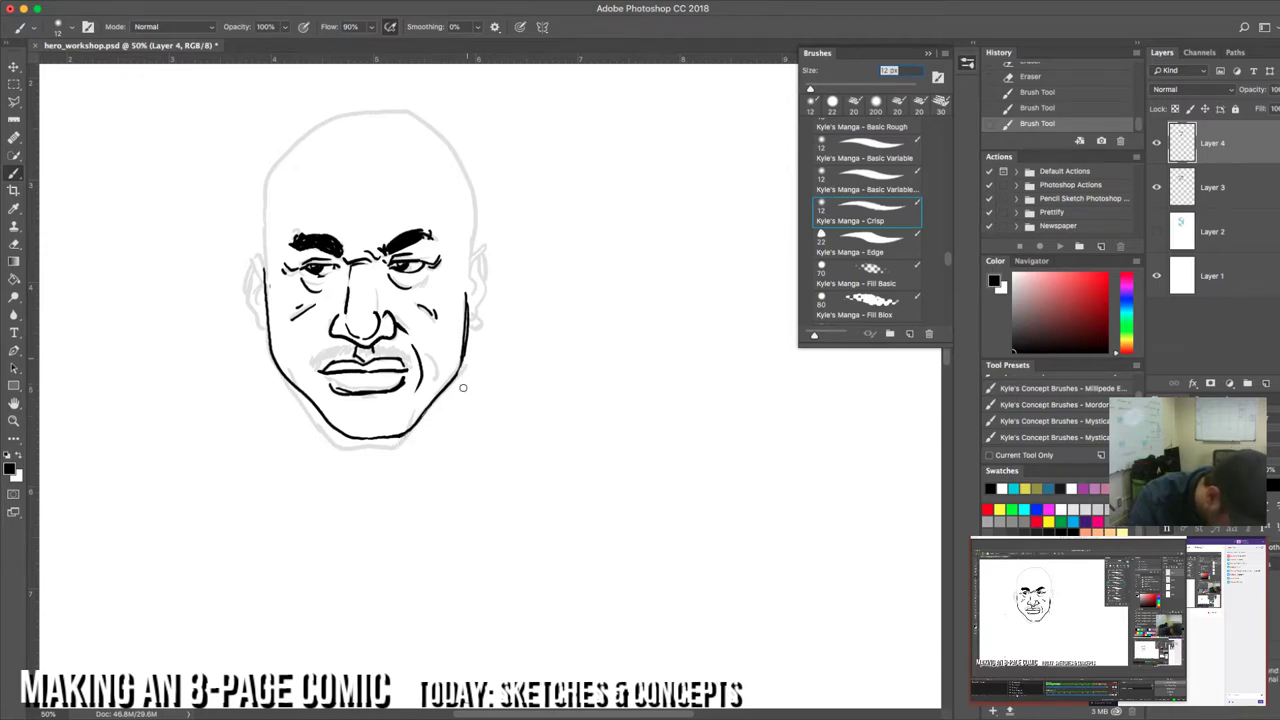
Step: Clean up the right-hand jaw corner with the Eraser, and ink the outline of the skull around the top and down both sides
key("e")
left_click_drag(464, 362, 466, 352)
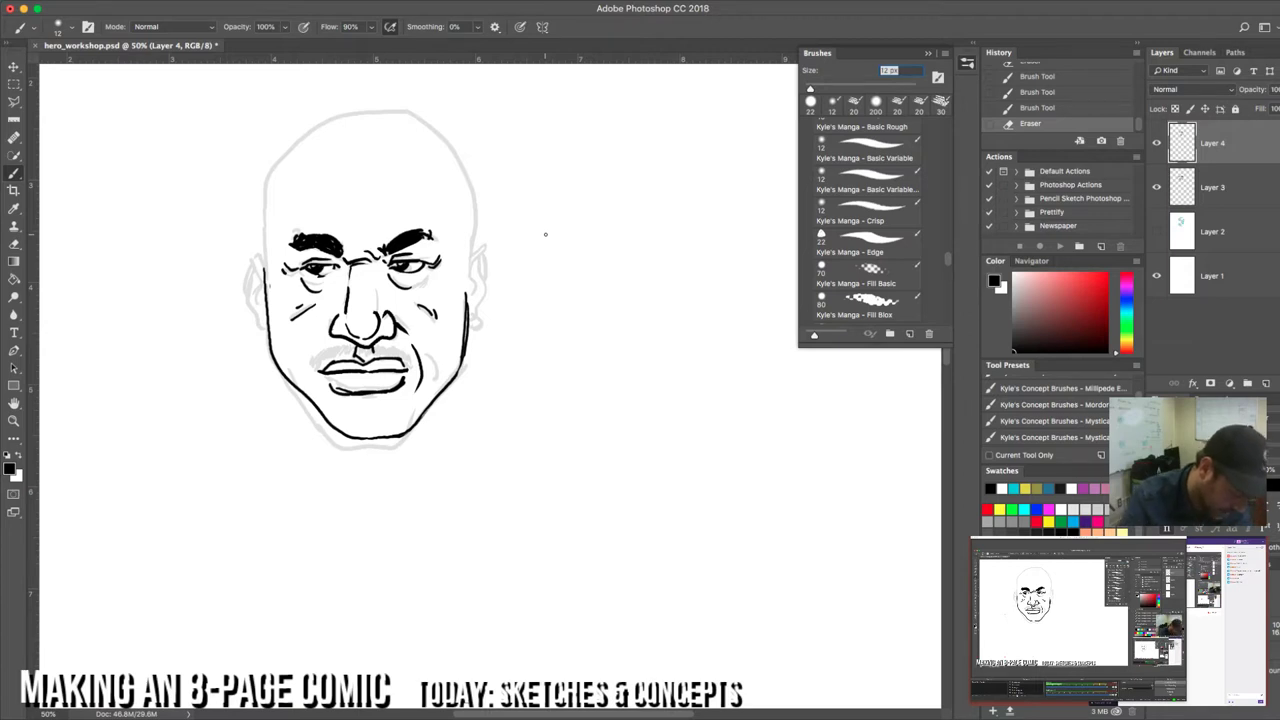
key("b")
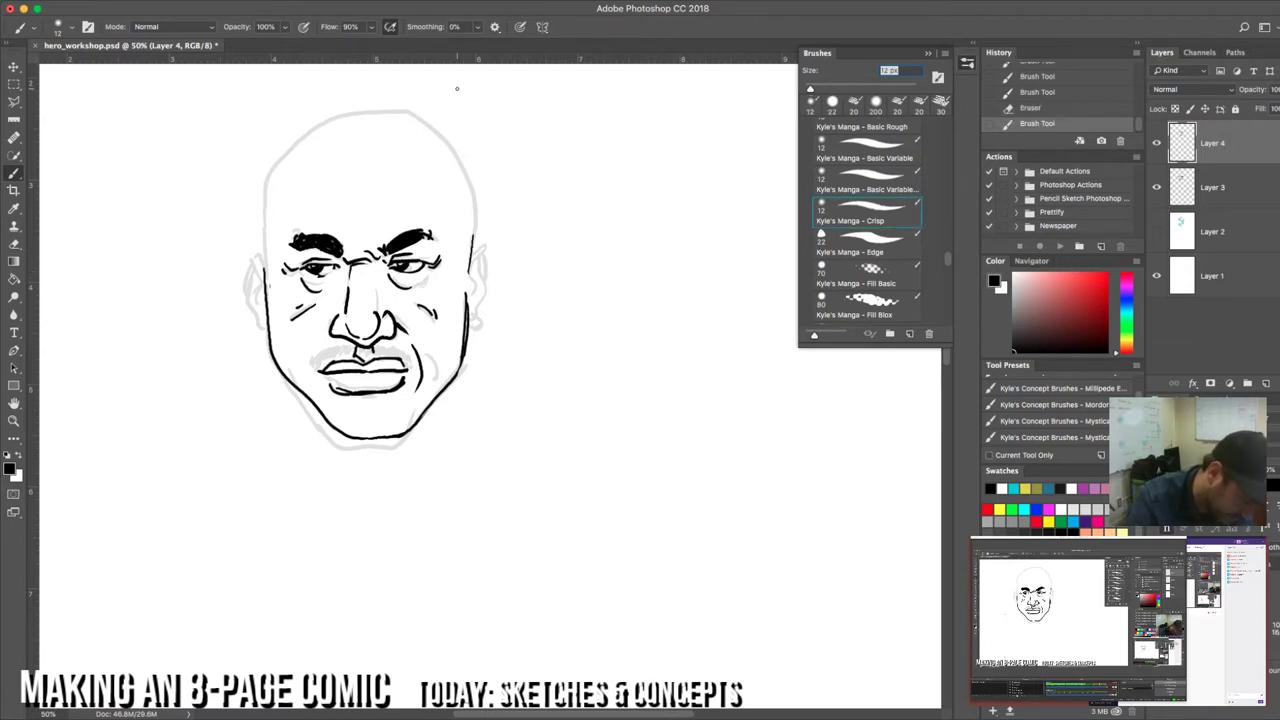
mouse_move(265, 260)
left_mouse_down()
mouse_move(273, 168)
mouse_move(312, 129)
mouse_move(350, 117)
mouse_move(424, 117)
mouse_move(452, 150)
mouse_move(472, 215)
left_mouse_up()
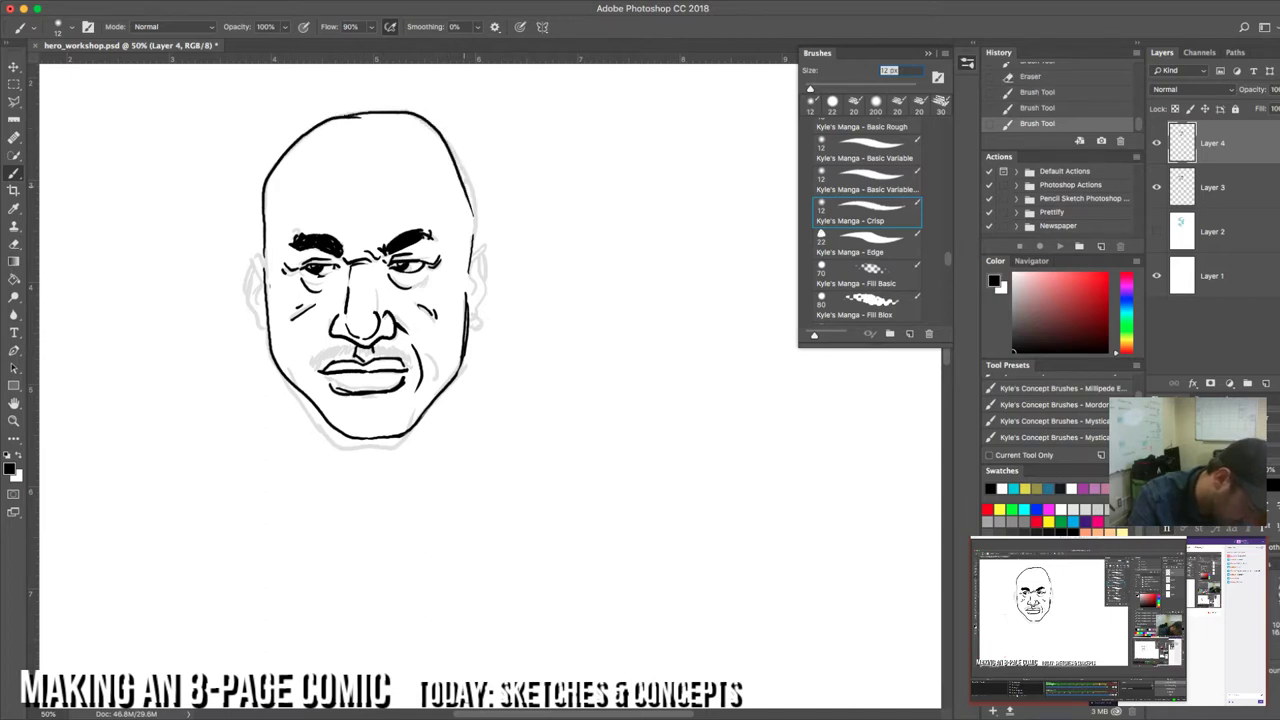
left_click_drag(452, 152, 477, 290)
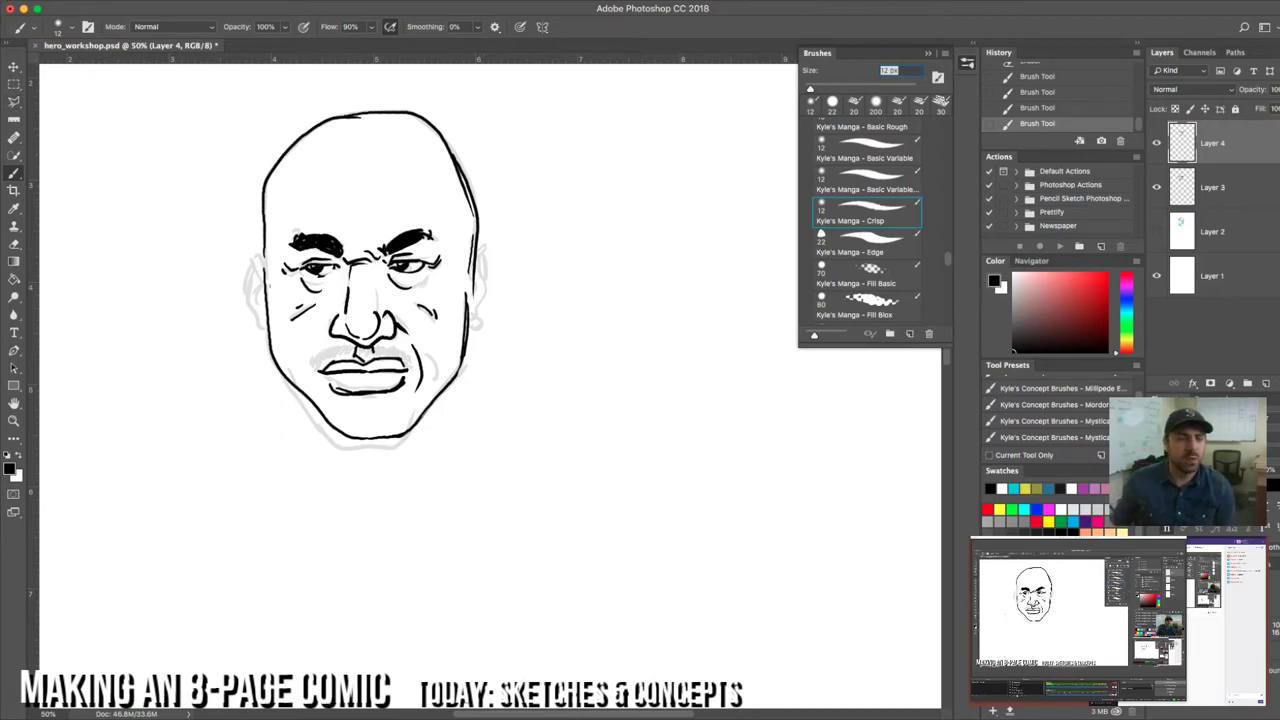
Step: Toggle the visibility of the Layer 3 sketch and the Layer 4 inks to compare the two drawings
key("Return")
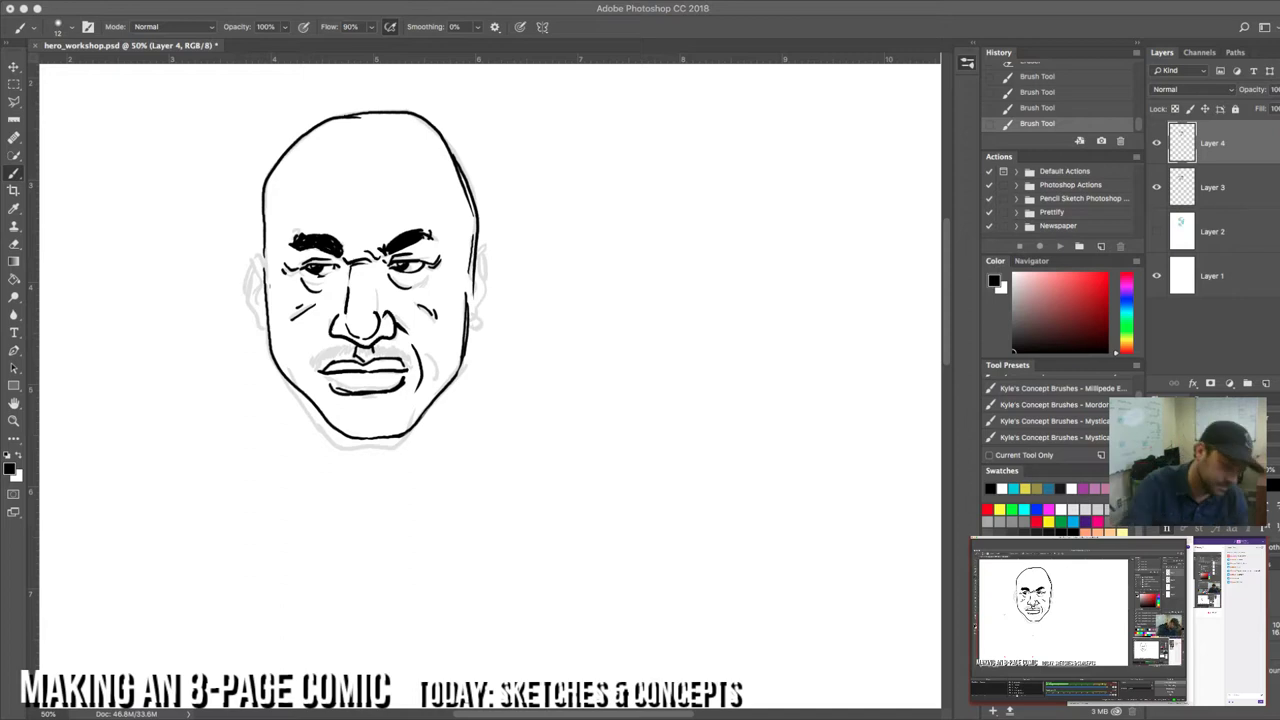
key("F5")
left_click(1157, 187)
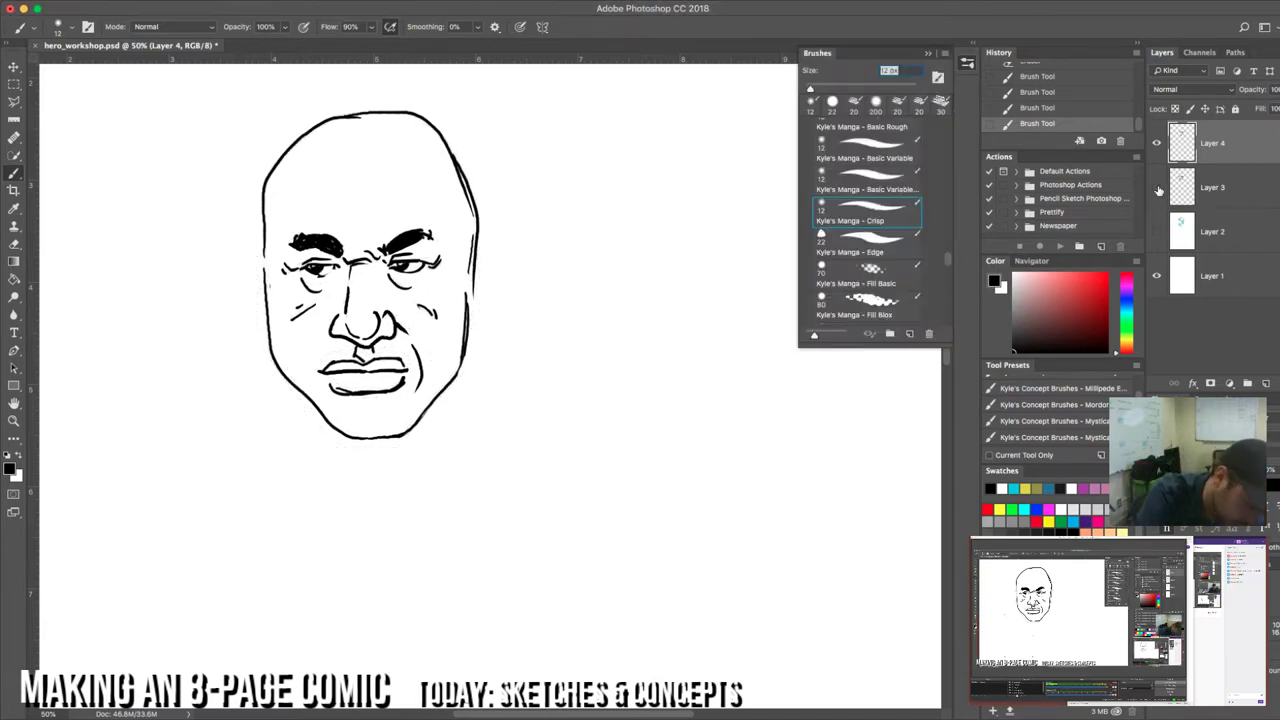
left_click(1157, 187)
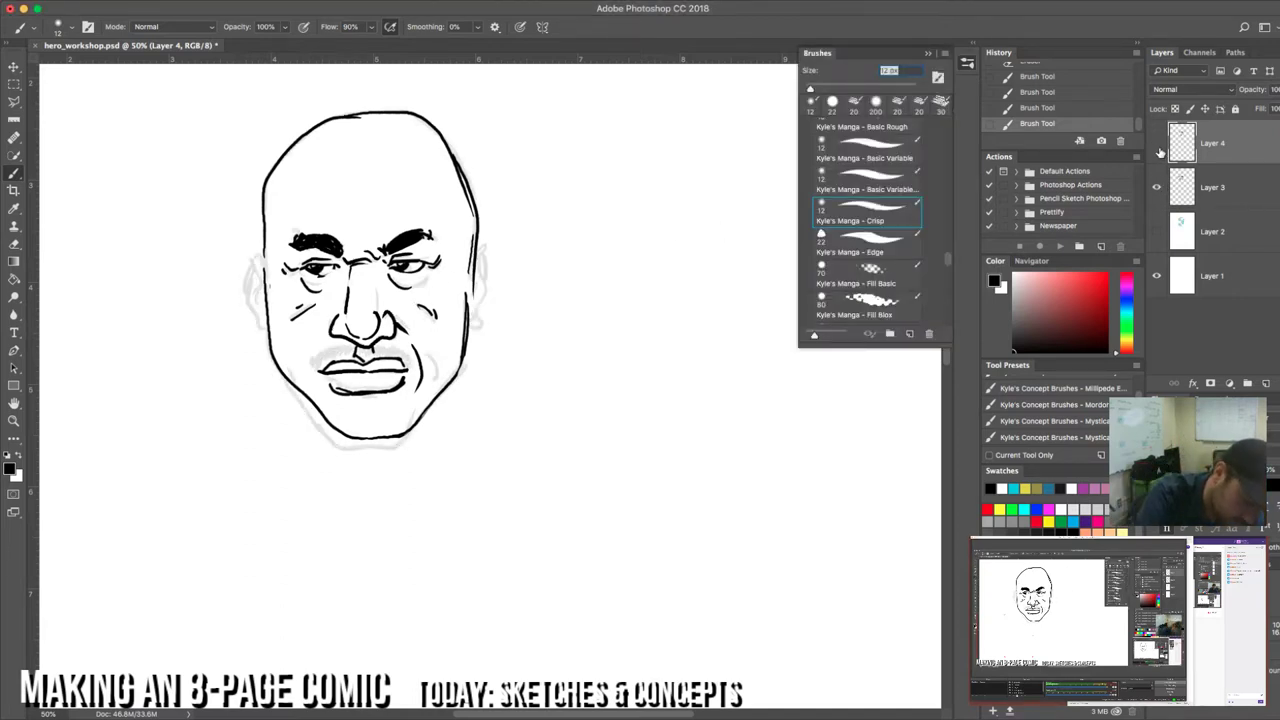
left_click(1157, 143)
left_click(1157, 148)
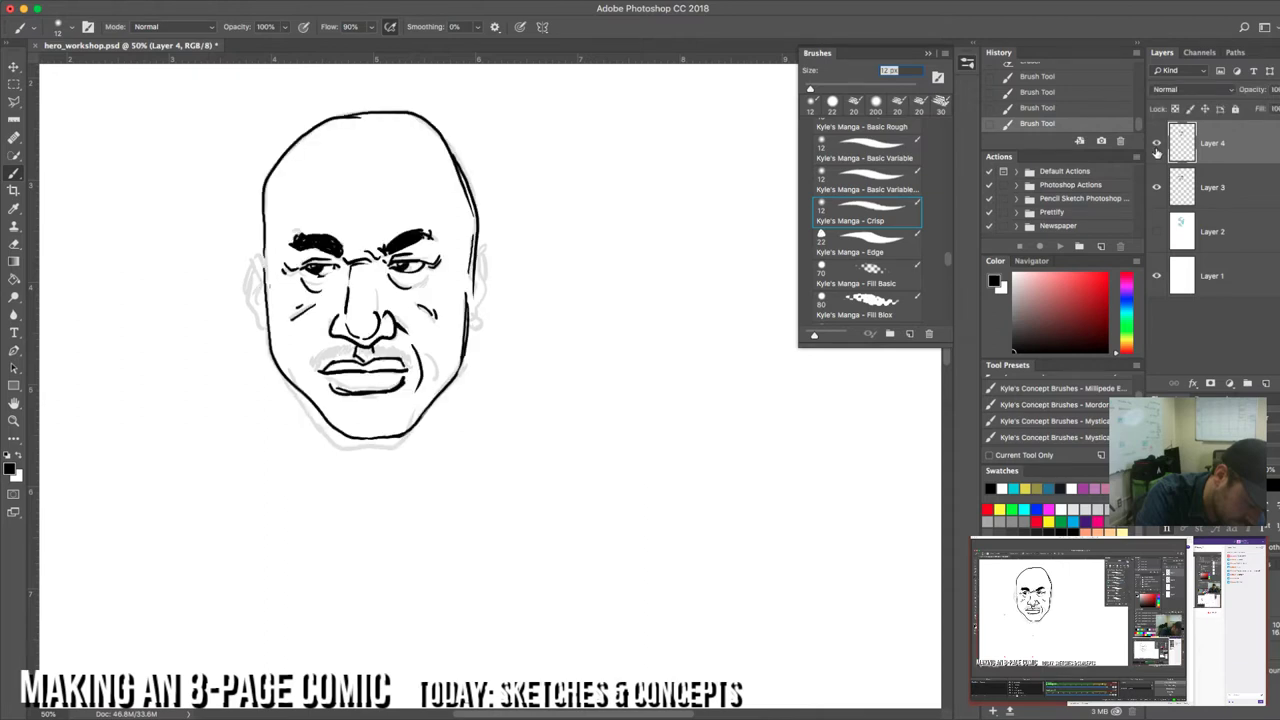
left_click(1157, 148)
left_click(1157, 148)
left_click(1157, 148)
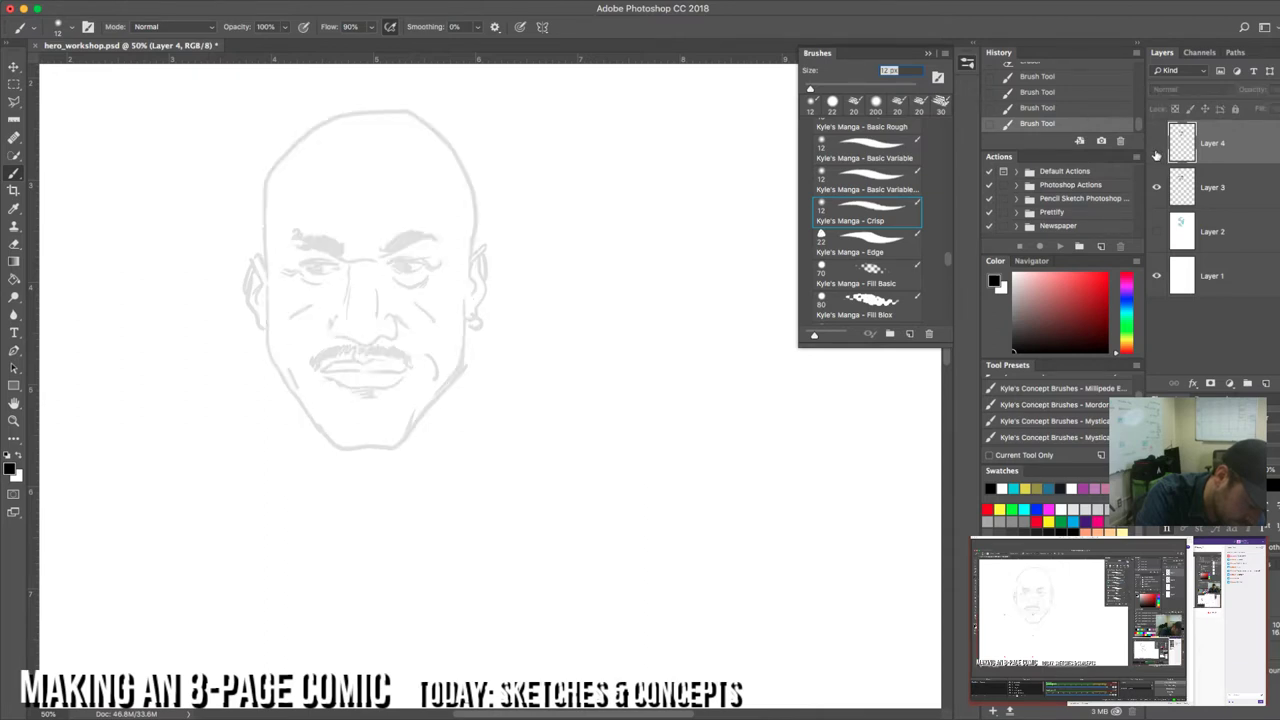
left_click(1157, 150)
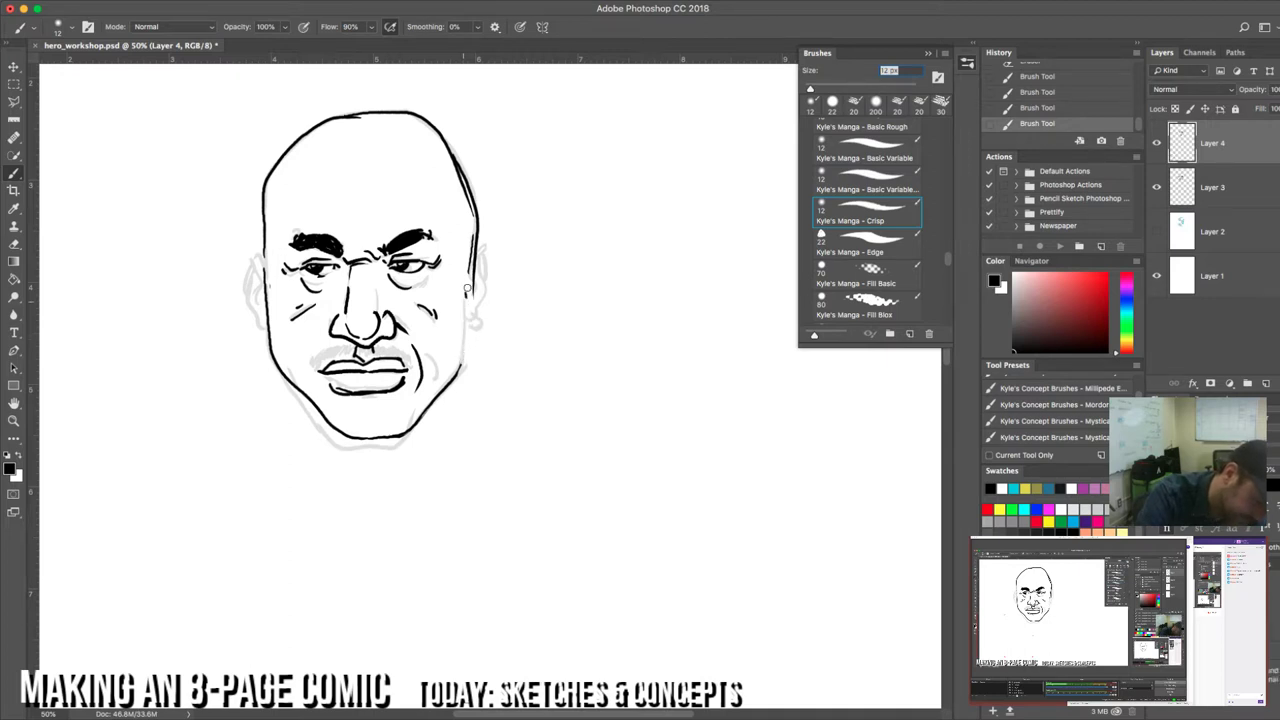
Step: Erase the inked jaw and chin on Layer 4, and re-ink them lower along the sketch with a flat, angular chin
mouse_move(448, 378)
left_mouse_down()
mouse_move(366, 443)
mouse_move(288, 378)
left_mouse_up()
key("e")
left_click(291, 289)
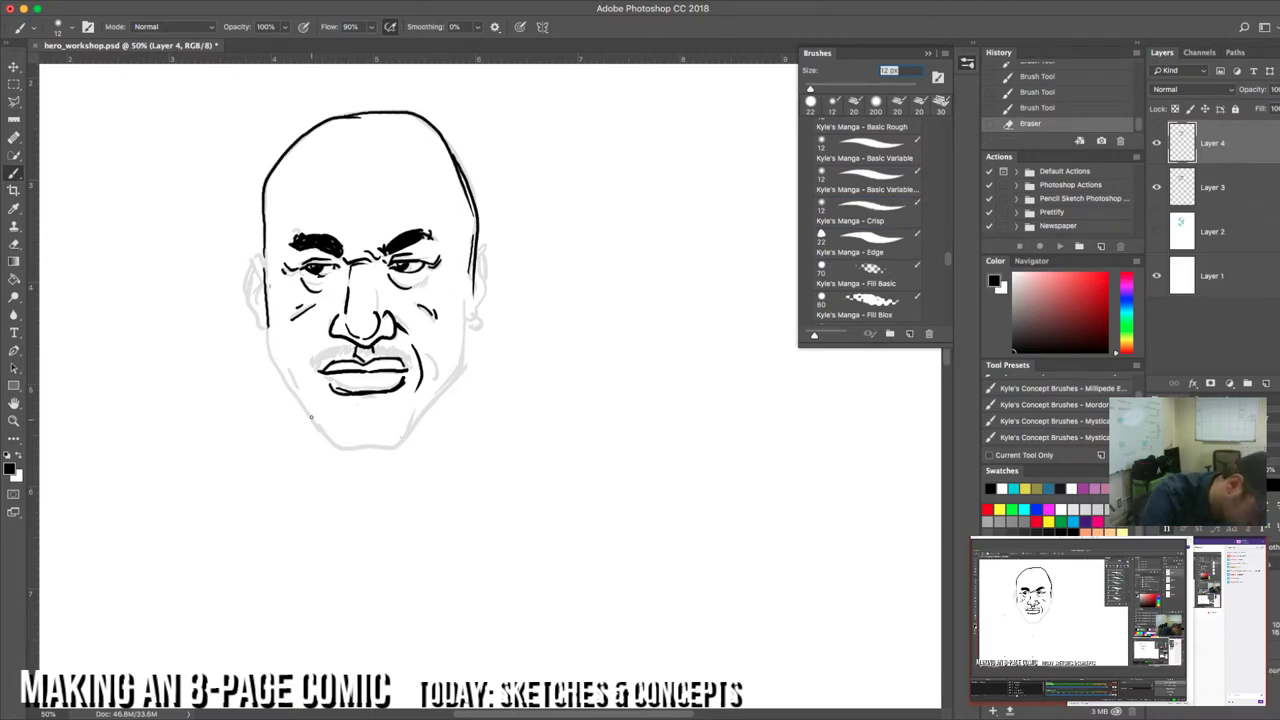
mouse_move(308, 408)
left_mouse_down()
mouse_move(333, 440)
mouse_move(382, 450)
mouse_move(405, 445)
mouse_move(422, 400)
left_mouse_up()
mouse_move(406, 444)
left_mouse_down()
mouse_move(465, 348)
mouse_move(468, 258)
left_mouse_up()
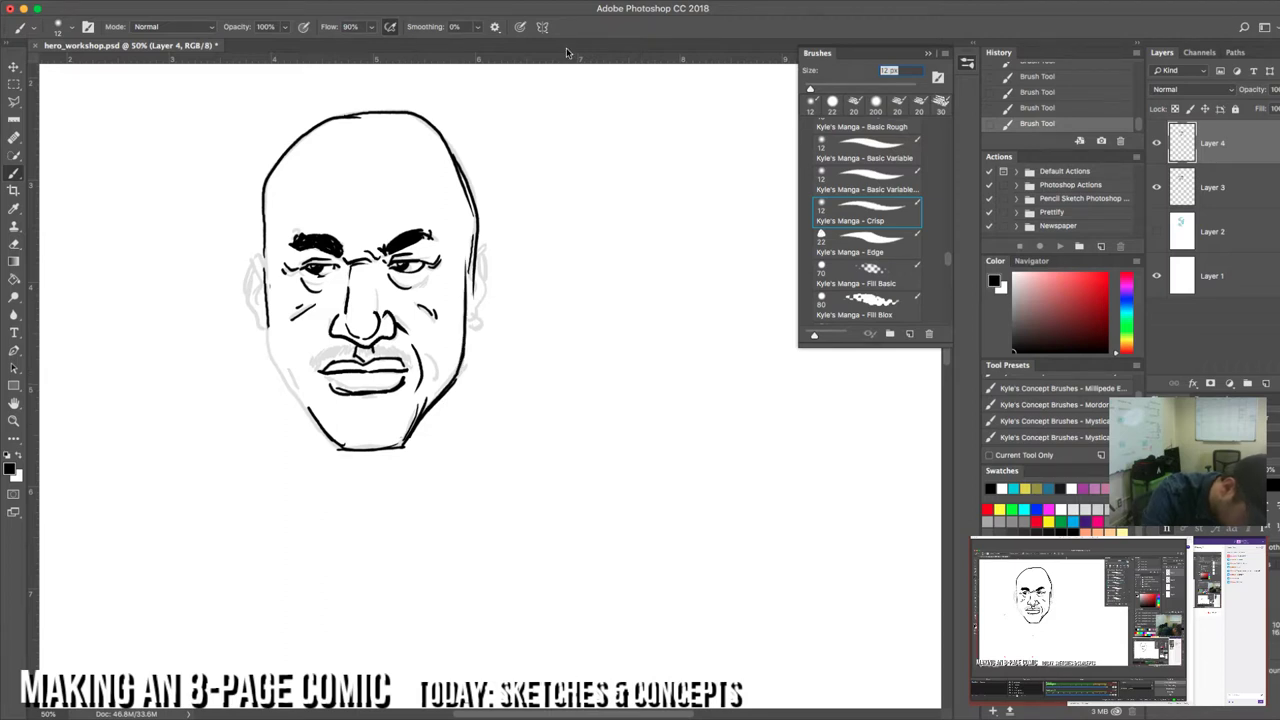
mouse_move(311, 411)
left_mouse_down()
mouse_move(271, 349)
mouse_move(266, 310)
left_mouse_up()
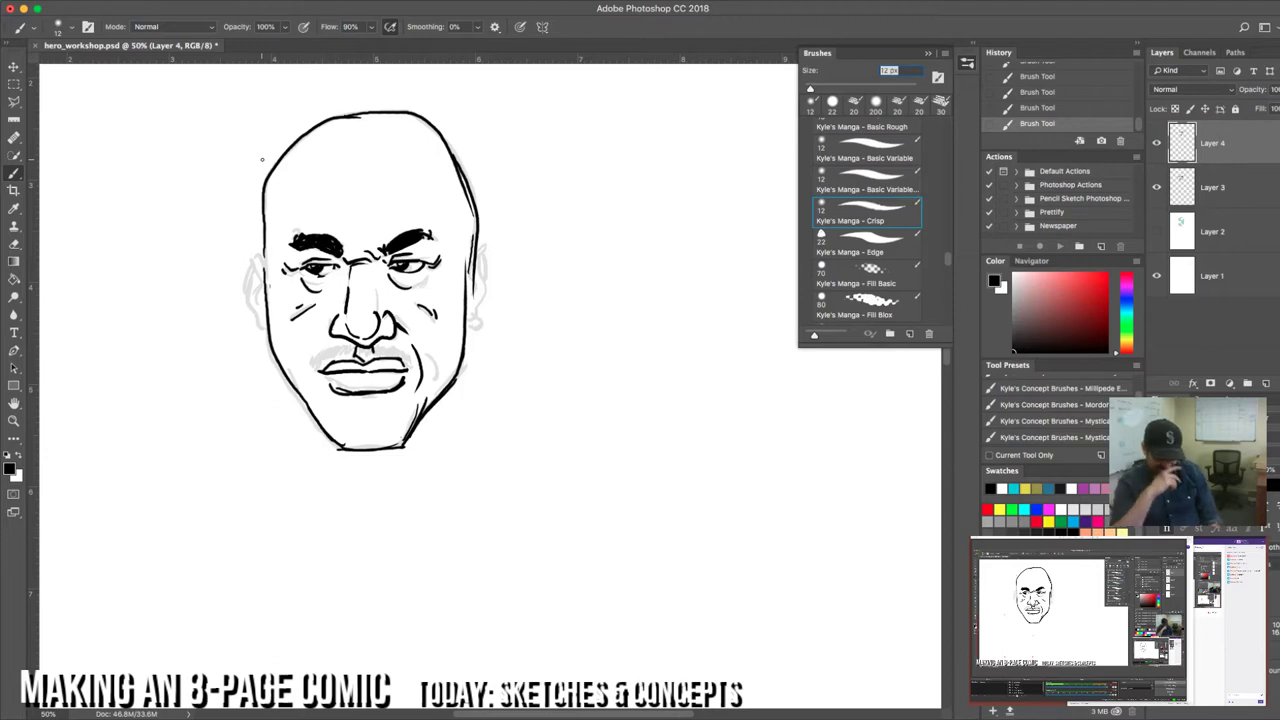
Step: Ink a short crease on the chin and the outer contours of both ears
left_click_drag(374, 419, 359, 429)
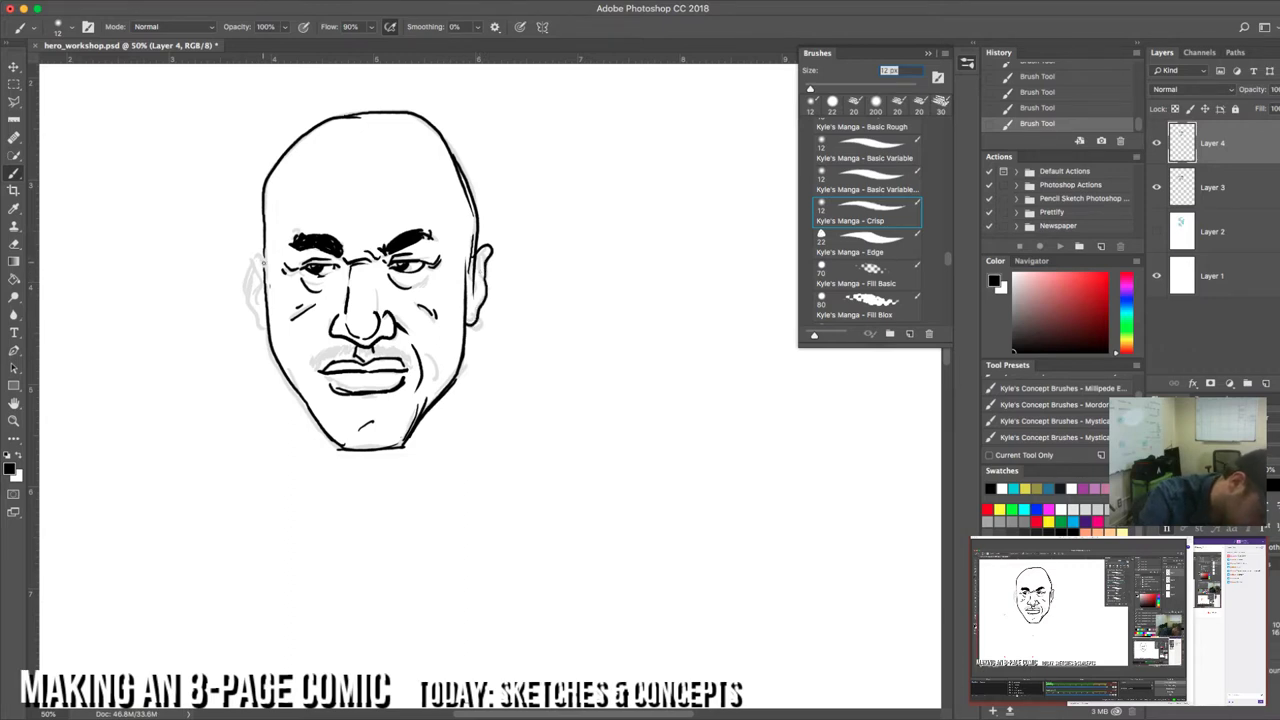
mouse_move(264, 258)
left_mouse_down()
mouse_move(248, 258)
mouse_move(245, 292)
left_mouse_up()
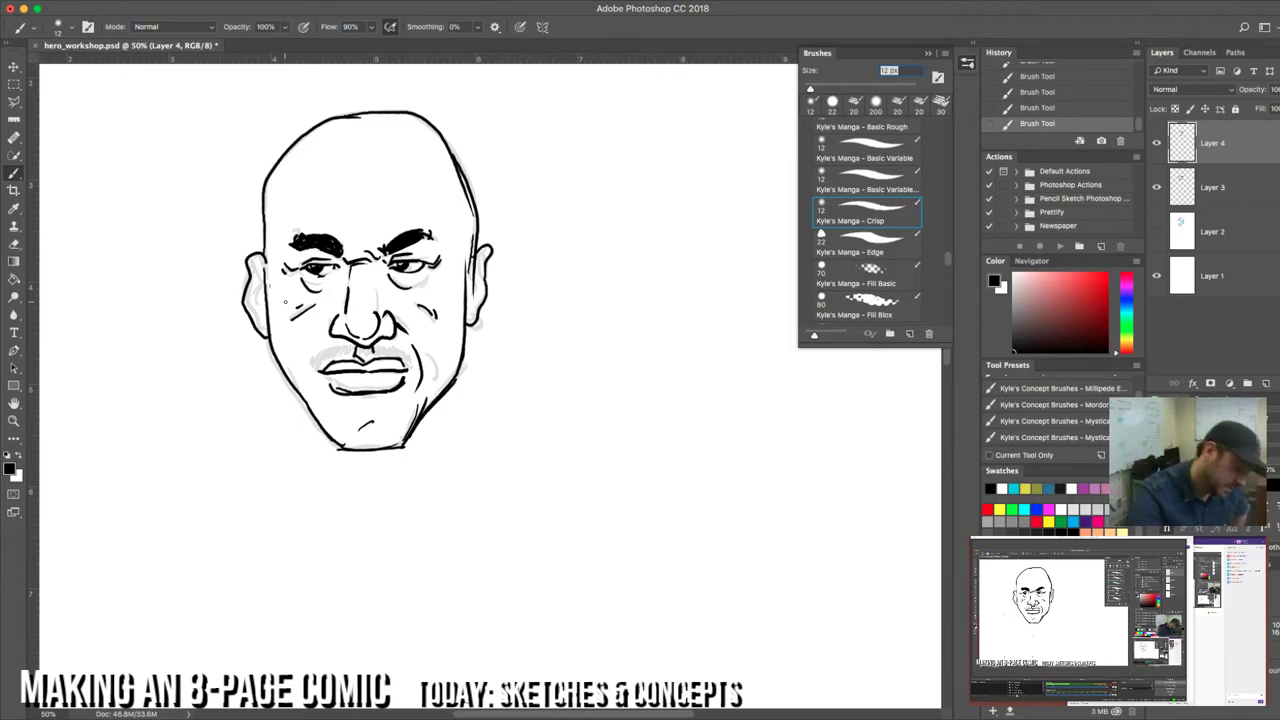
Step: Erase the right-hand side of the head and redraw it further in, adding inner-ear lines and a hoop earring
left_click_drag(268, 270, 264, 300)
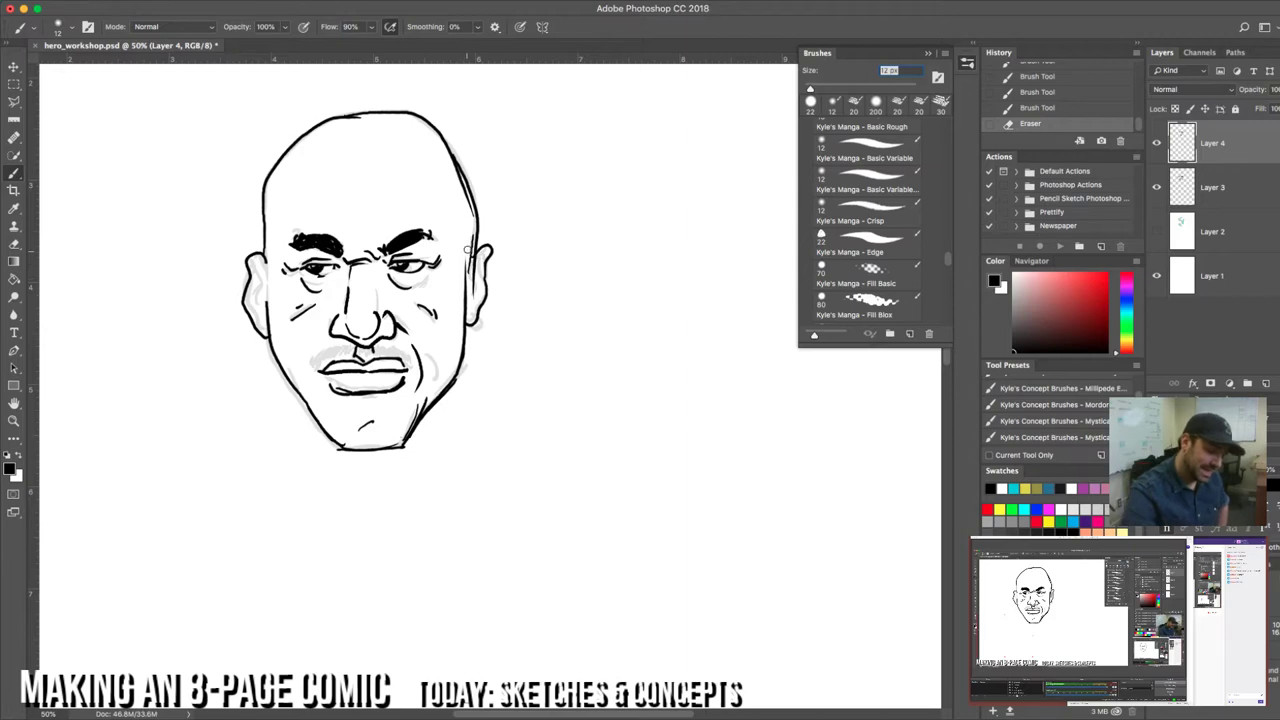
mouse_move(467, 249)
left_mouse_down()
mouse_move(473, 277)
mouse_move(482, 167)
left_mouse_up()
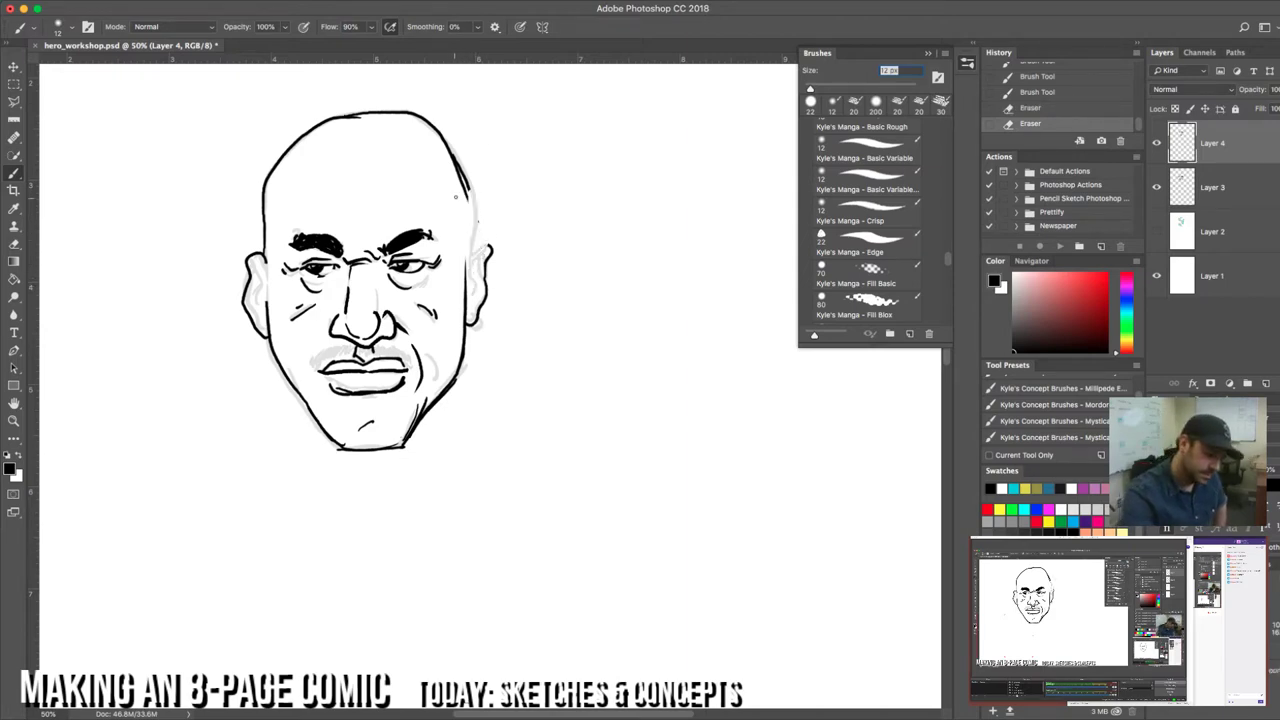
mouse_move(470, 186)
left_mouse_down()
mouse_move(468, 290)
mouse_move(490, 257)
mouse_move(474, 272)
mouse_move(468, 336)
mouse_move(482, 318)
left_mouse_up()
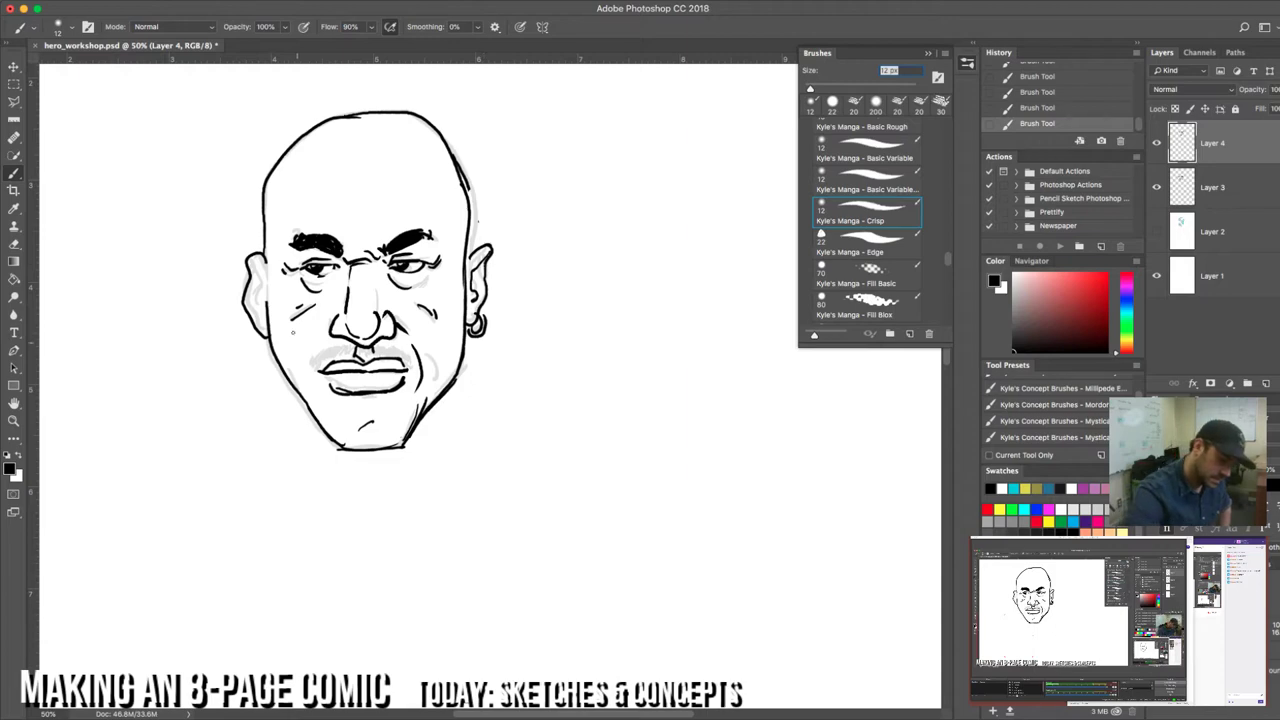
Step: Ink the moustache with short, dense hair strokes above the upper lip, from one mouth corner to the other
left_click_drag(306, 367, 350, 342)
left_click_drag(346, 356, 366, 346)
left_click_drag(362, 360, 376, 348)
left_click_drag(370, 360, 386, 340)
left_click_drag(382, 356, 406, 345)
left_click_drag(402, 362, 410, 349)
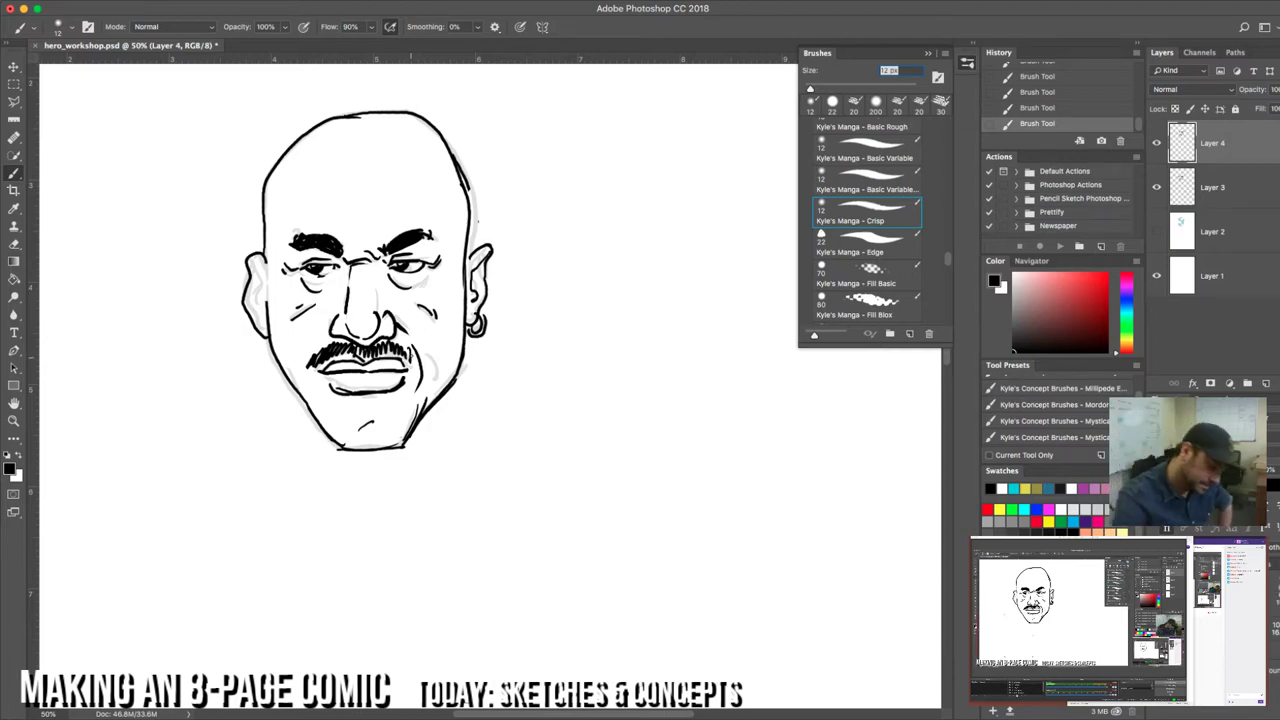
left_click_drag(404, 364, 411, 346)
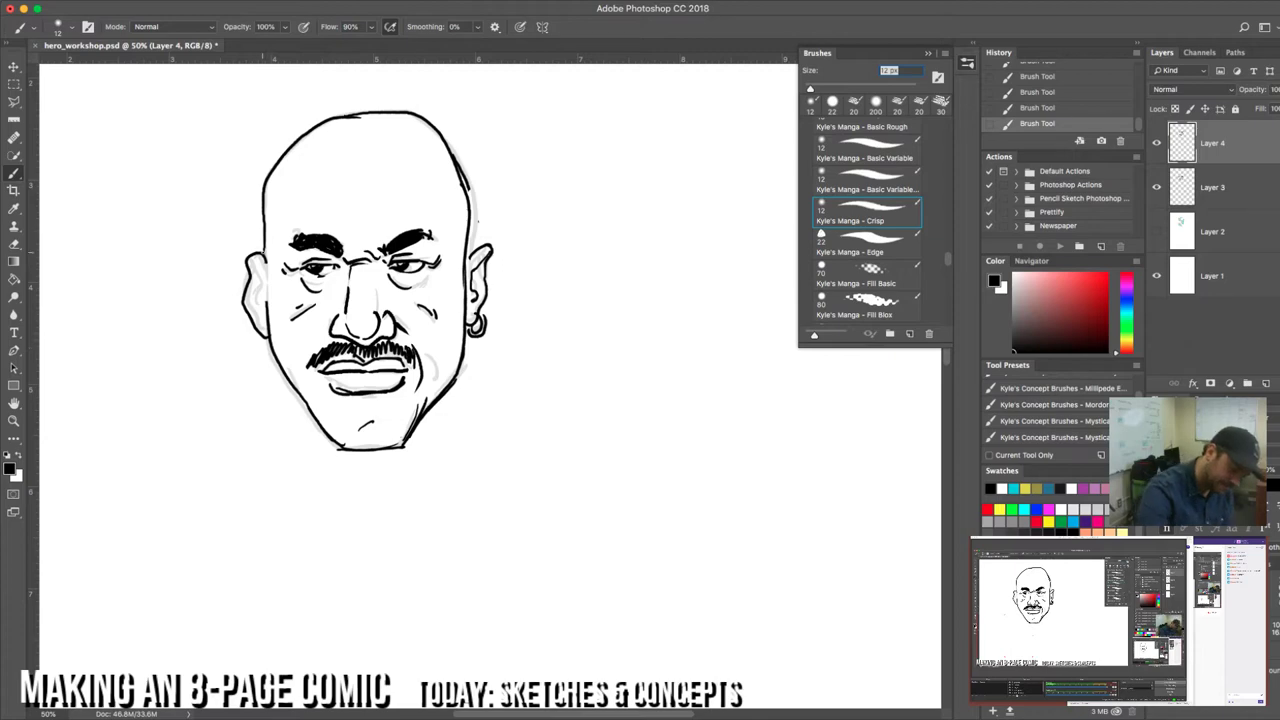
Step: Hatch short hair along both temples and the upper sides of the head
left_click_drag(263, 222, 262, 254)
mouse_move(267, 182)
left_mouse_down()
mouse_move(265, 216)
mouse_move(269, 188)
left_mouse_up()
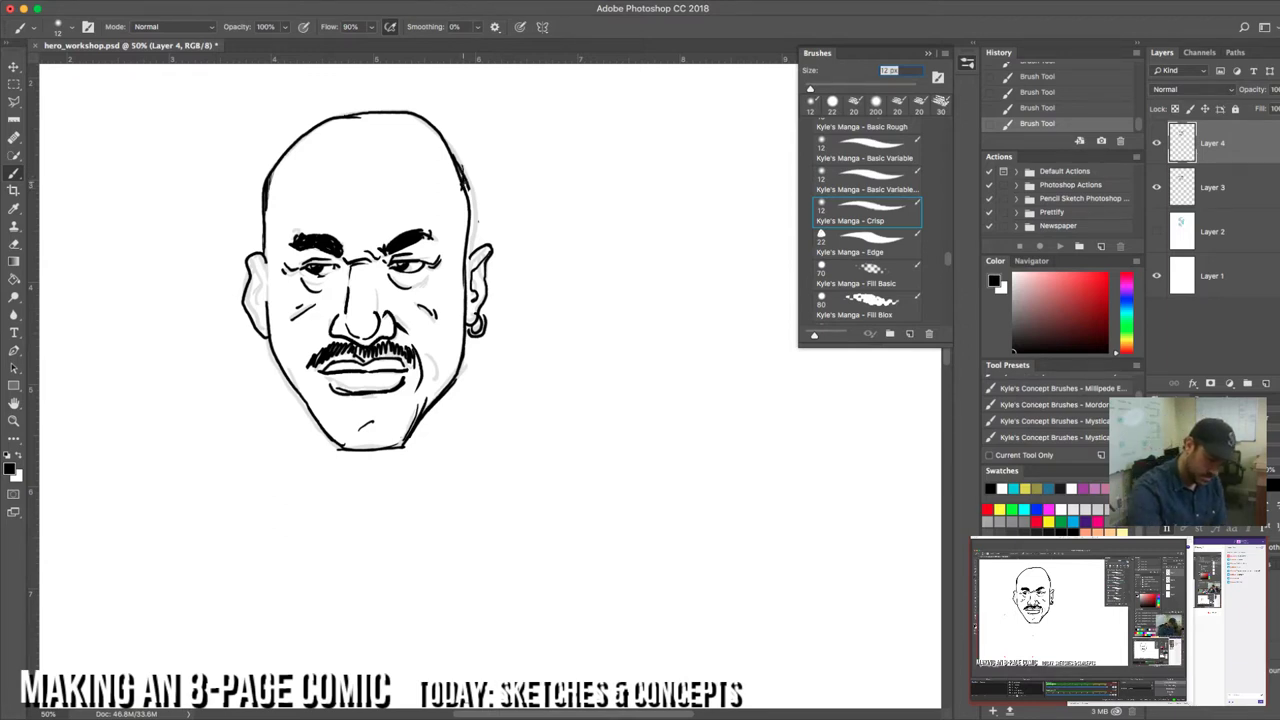
left_click_drag(466, 187, 466, 218)
mouse_move(268, 198)
left_mouse_down()
mouse_move(270, 214)
mouse_move(263, 178)
mouse_move(274, 164)
mouse_move(278, 174)
left_mouse_up()
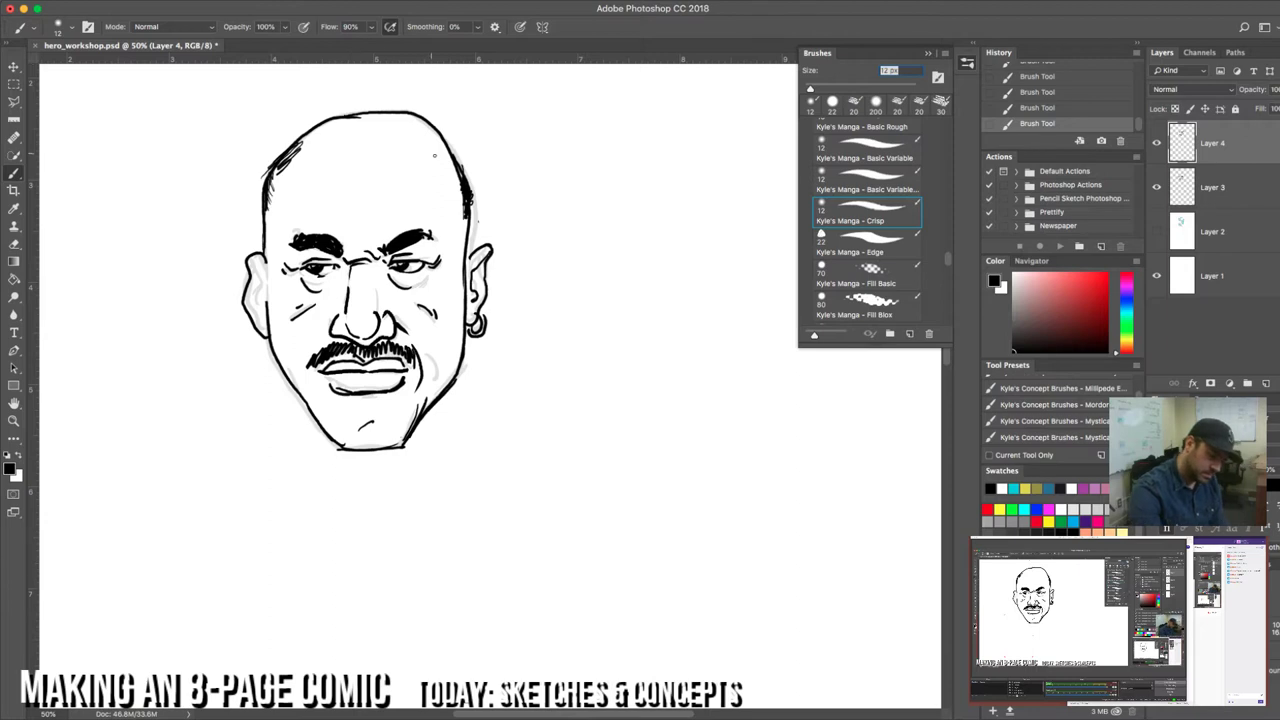
left_click_drag(438, 142, 470, 182)
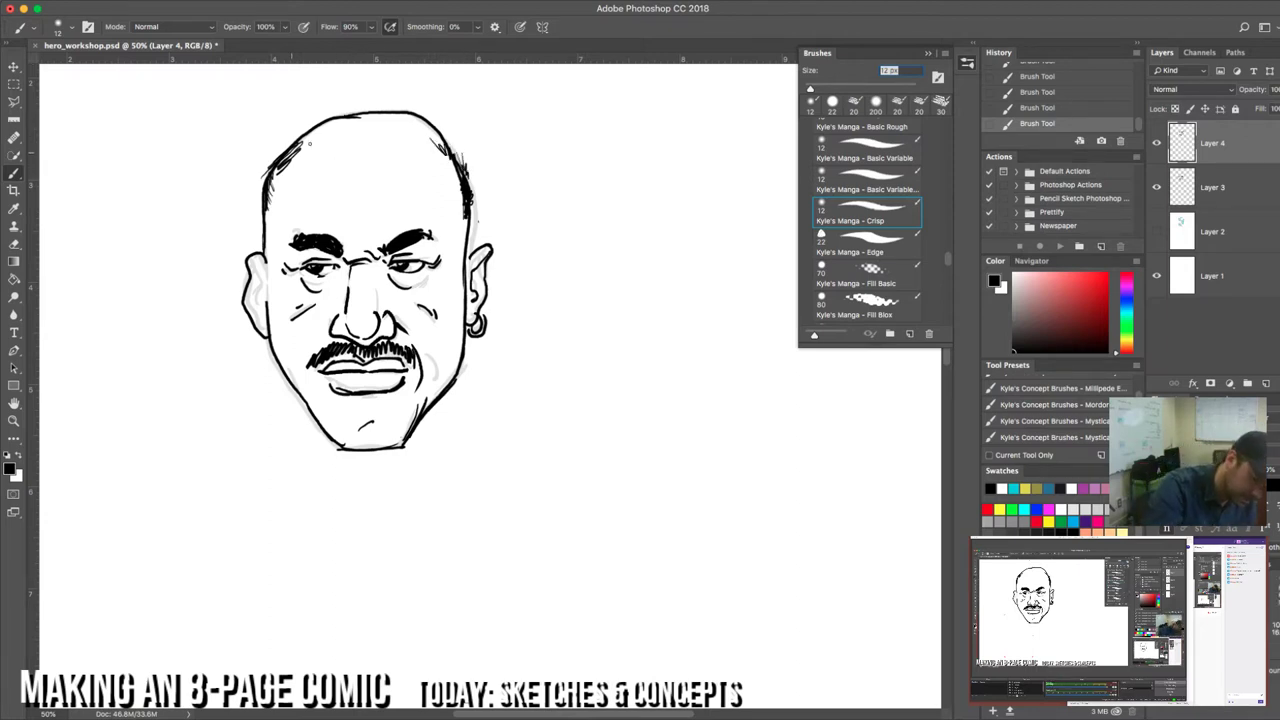
Step: Hatch closely cropped hair across the top of the head, forming a pointed hairline in the middle of the forehead
mouse_move(326, 137)
left_mouse_down()
mouse_move(294, 152)
mouse_move(382, 116)
mouse_move(328, 140)
left_mouse_up()
mouse_move(392, 124)
left_mouse_down()
mouse_move(334, 144)
mouse_move(350, 146)
left_mouse_up()
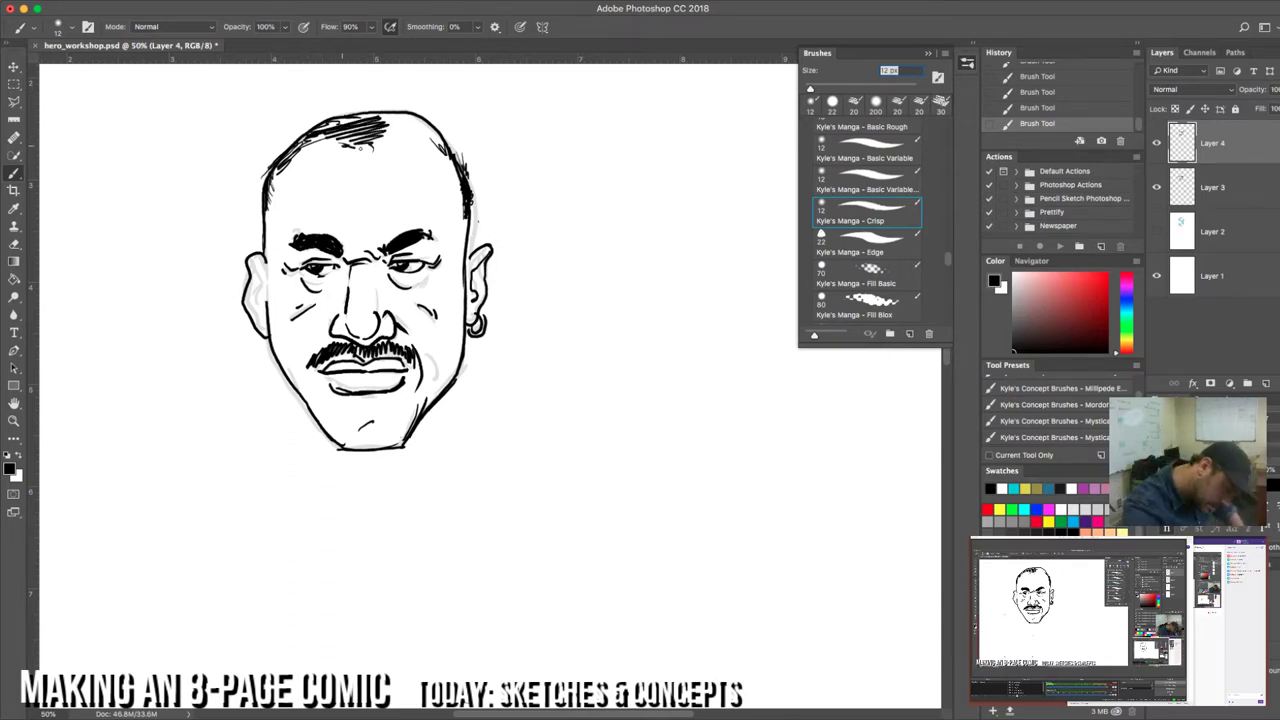
left_click_drag(344, 150, 398, 116)
mouse_move(388, 132)
left_mouse_down()
mouse_move(404, 114)
mouse_move(418, 122)
left_mouse_up()
left_click_drag(412, 140, 436, 120)
left_click_drag(424, 146, 434, 116)
left_click_drag(386, 126, 412, 114)
left_click_drag(342, 122, 378, 112)
left_click_drag(330, 126, 360, 110)
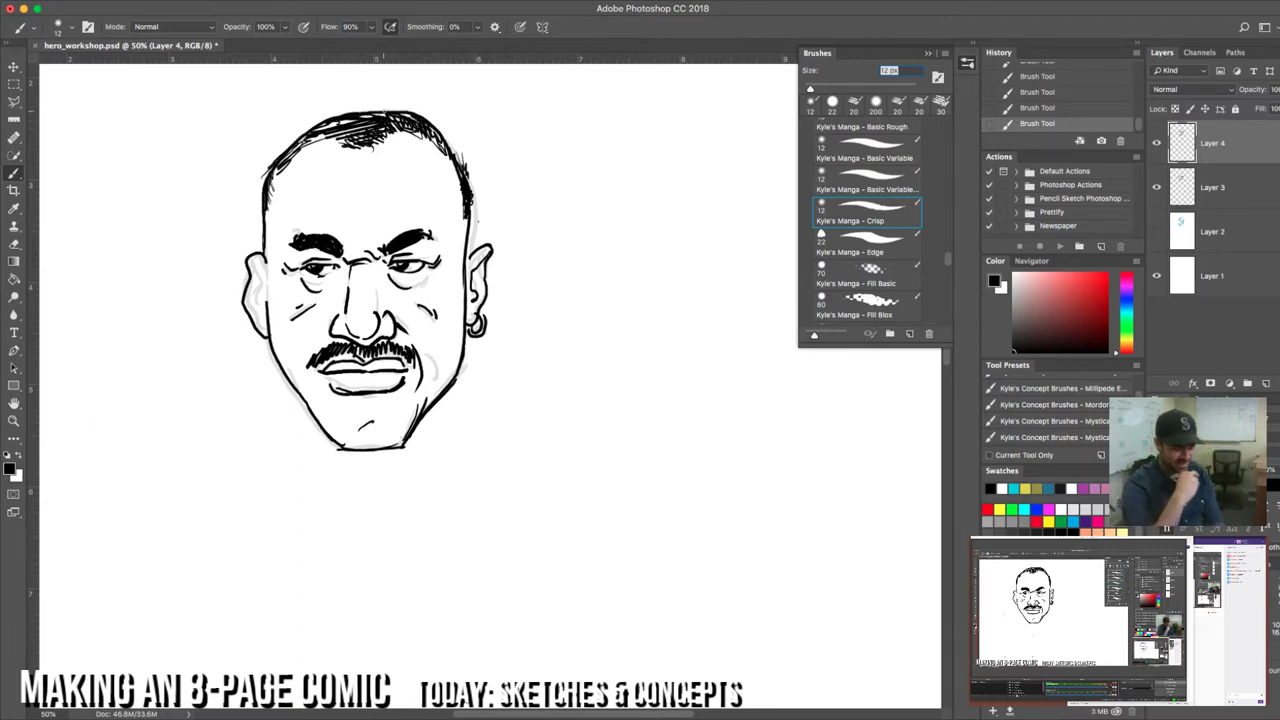
Step: Thicken the hair along the left-hand and right-hand curves of the crown, joining the top to the temples
left_click_drag(292, 136, 318, 118)
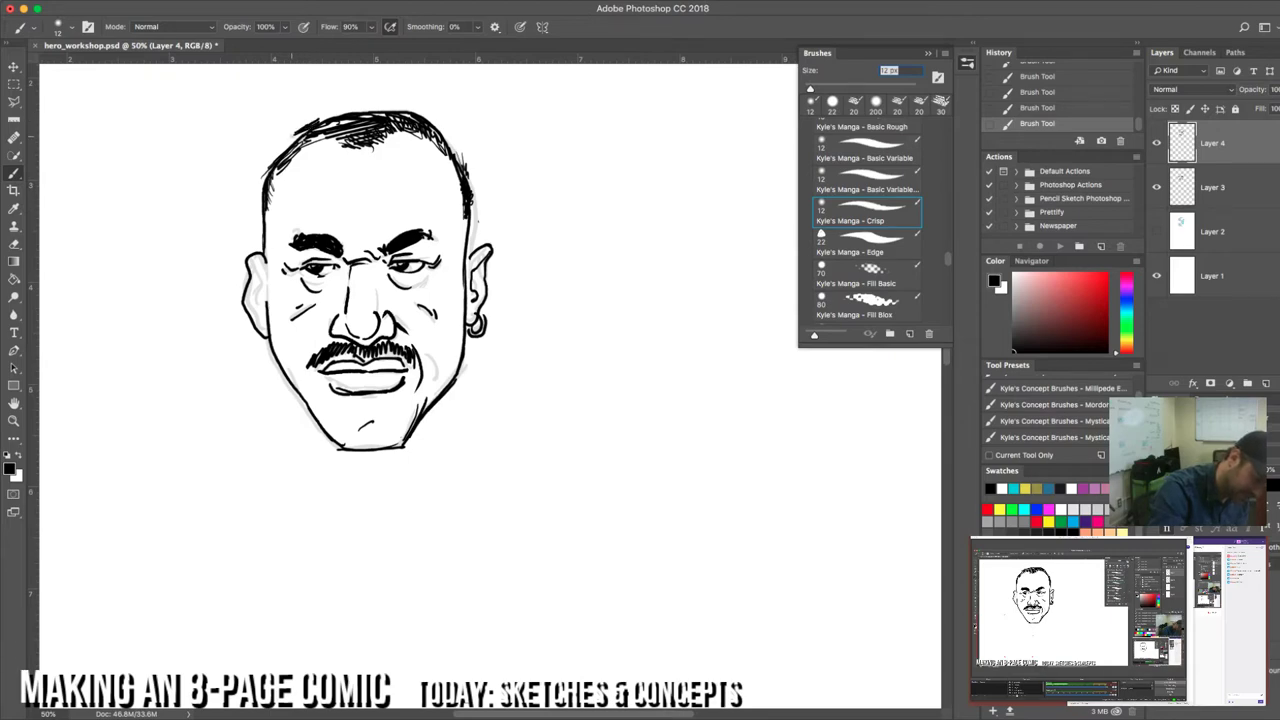
left_click_drag(274, 156, 302, 136)
left_click_drag(276, 162, 336, 114)
left_click_drag(322, 122, 376, 114)
mouse_move(302, 130)
left_mouse_down()
mouse_move(346, 120)
mouse_move(384, 138)
mouse_move(366, 150)
left_mouse_up()
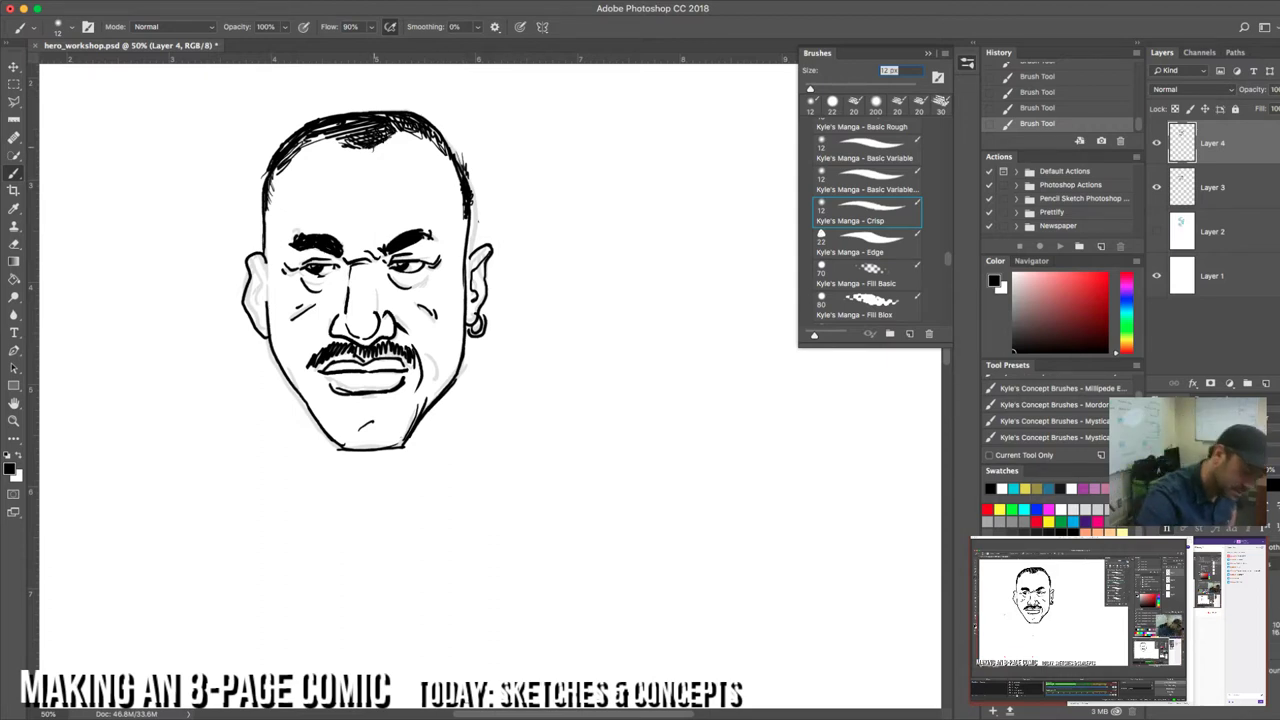
mouse_move(434, 133)
left_mouse_down()
mouse_move(424, 145)
mouse_move(458, 158)
mouse_move(462, 178)
left_mouse_up()
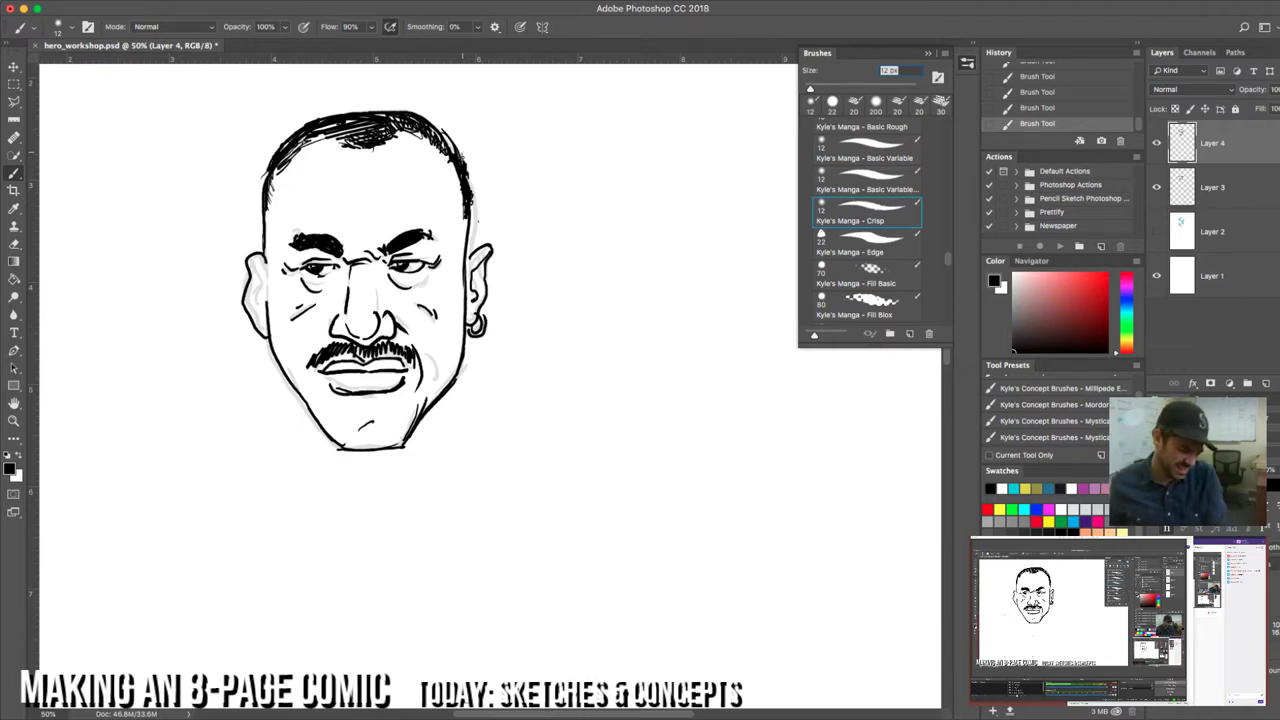
Step: Ink the inner lines of the left-hand ear, and erase and redraw the right-hand jaw as a cleaner line to the chin
mouse_move(250, 262)
left_mouse_down()
mouse_move(299, 317)
mouse_move(258, 302)
left_mouse_up()
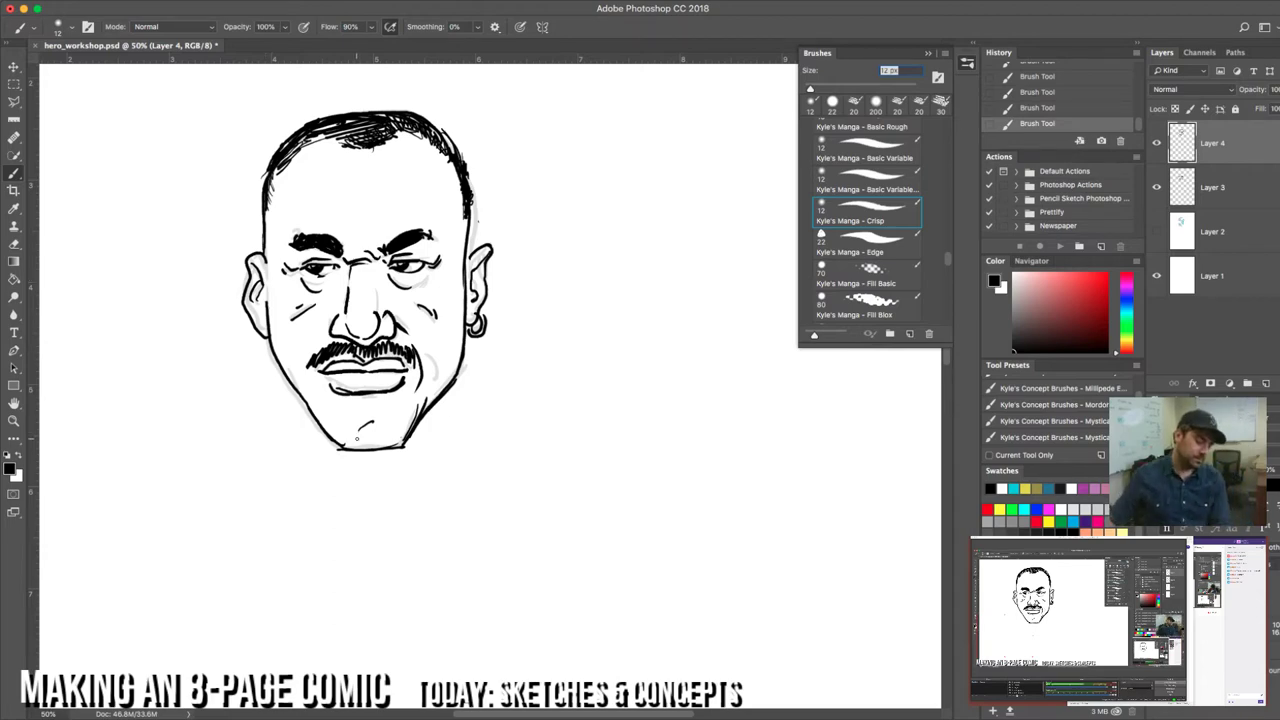
key("e")
mouse_move(405, 438)
left_mouse_down()
mouse_move(425, 392)
mouse_move(398, 452)
left_mouse_up()
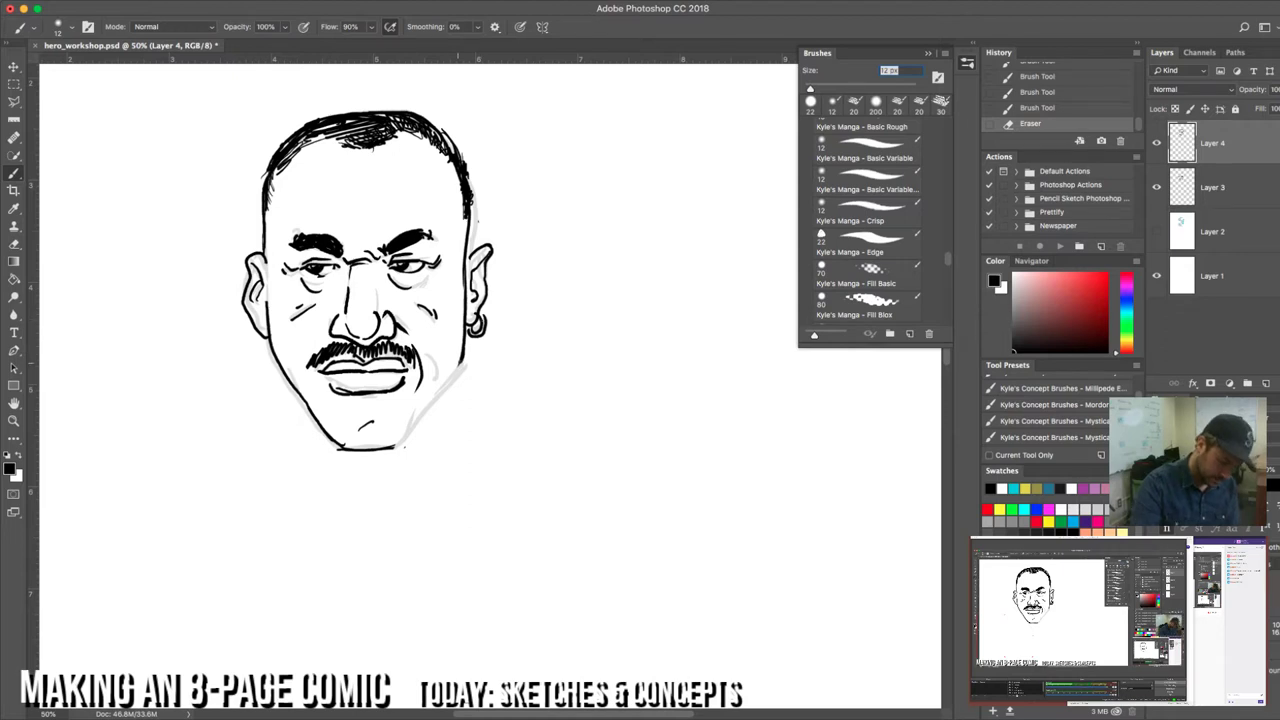
mouse_move(464, 354)
left_mouse_down()
mouse_move(448, 392)
mouse_move(380, 456)
left_mouse_up()
left_click_drag(428, 412, 394, 447)
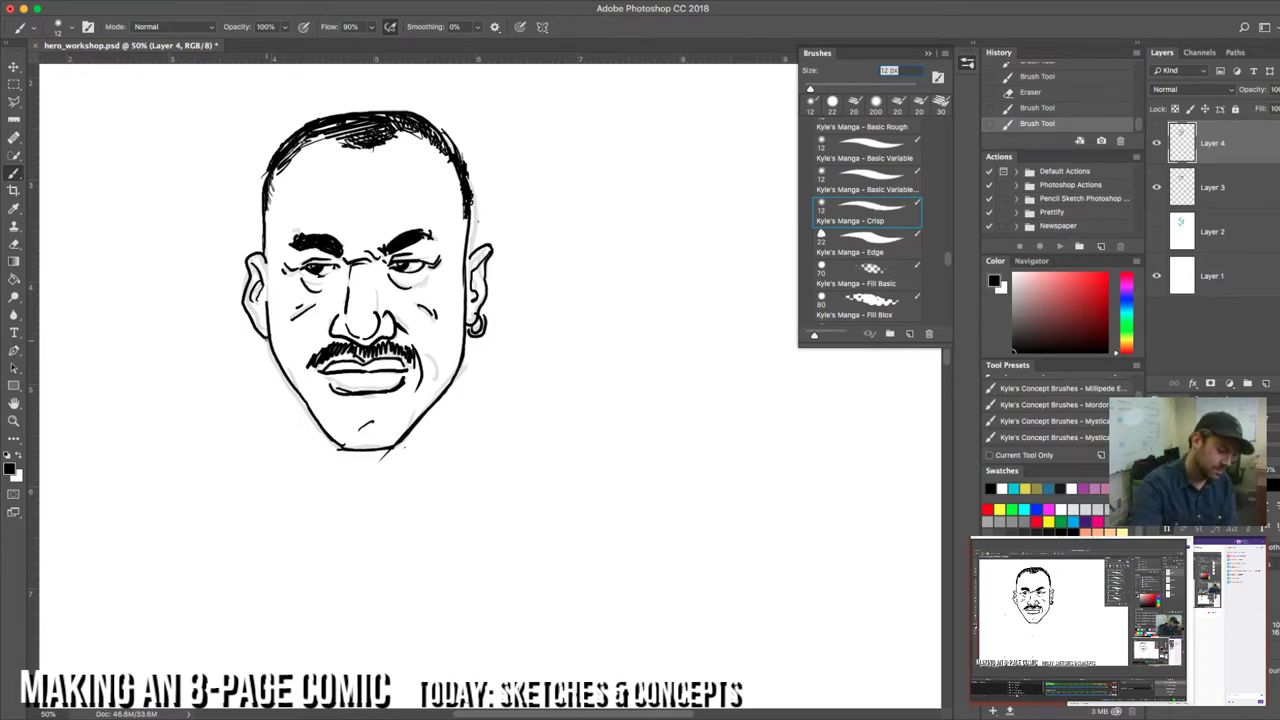
Step: Ink a vertical neck line below each ear
left_click_drag(270, 338, 271, 411)
left_click_drag(469, 335, 468, 385)
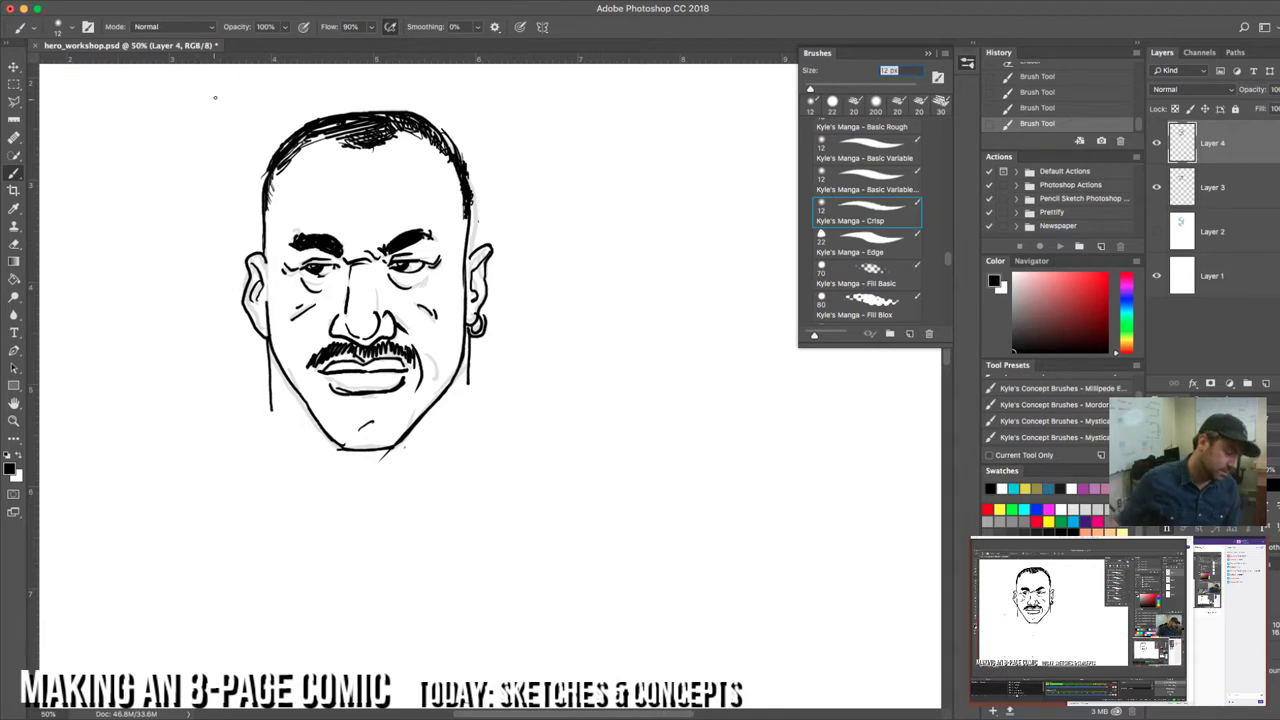
left_click(14, 101)
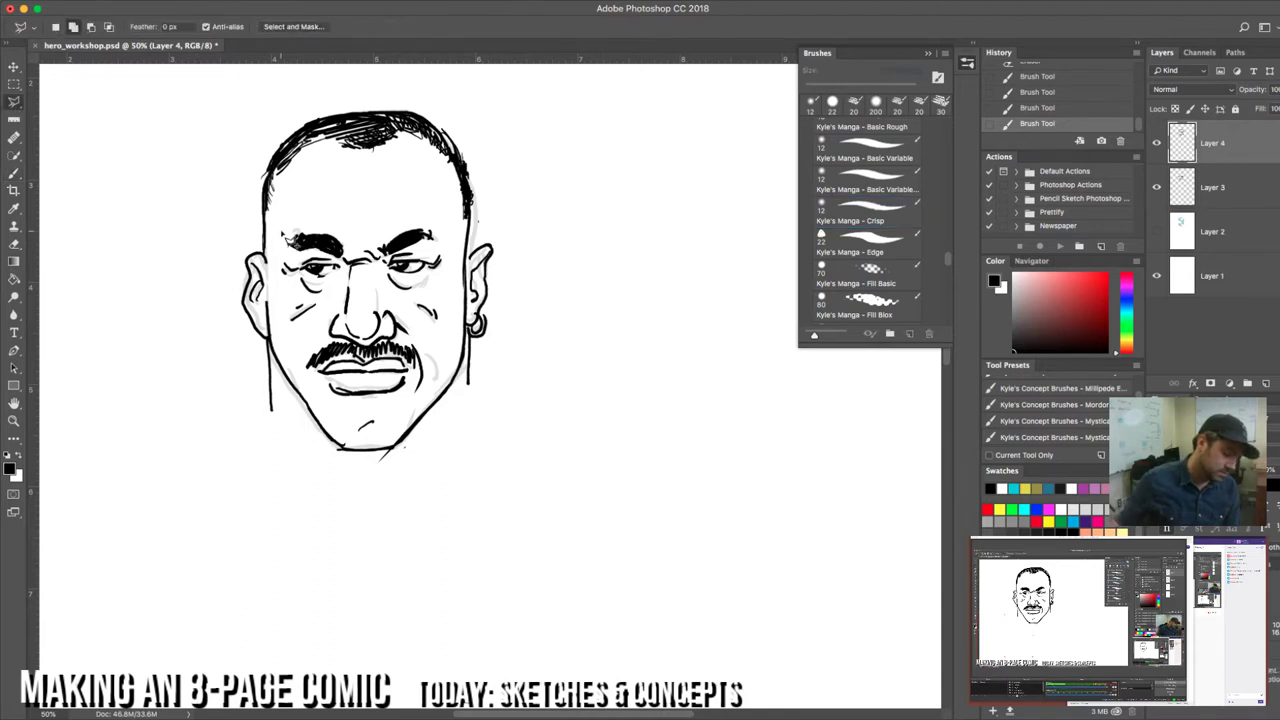
mouse_move(284, 252)
left_mouse_down()
mouse_move(348, 270)
mouse_move(351, 302)
mouse_move(300, 310)
mouse_move(285, 282)
left_mouse_up()
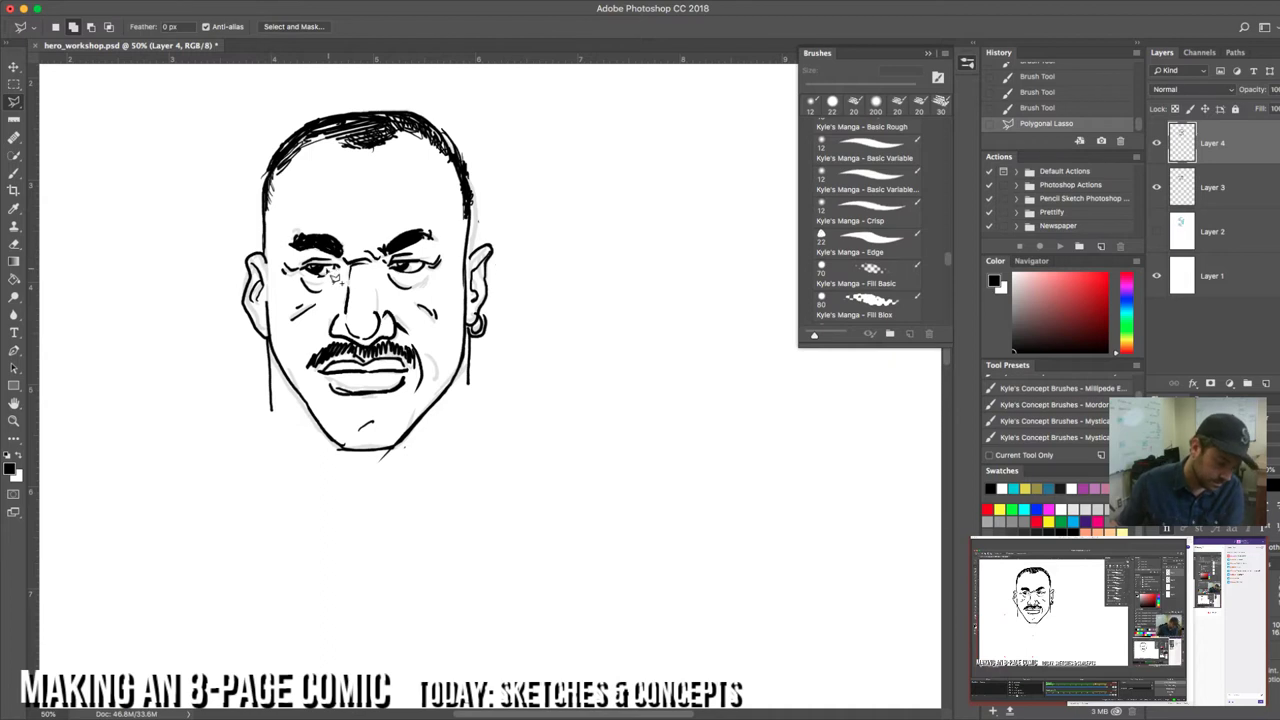
key("ctrl+d")
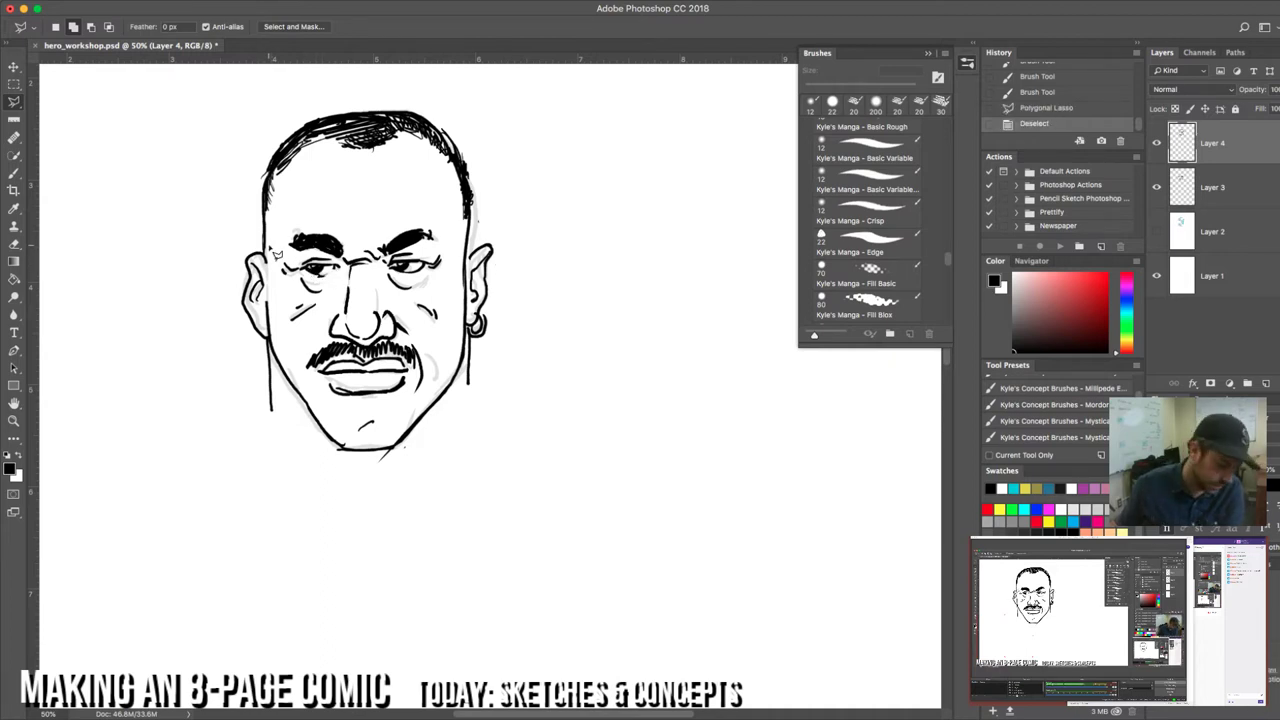
Step: Lasso the left-hand eye, enlarge it to about 109% with Free Transform, and deselect
mouse_move(279, 256)
left_mouse_down()
mouse_move(352, 270)
mouse_move(332, 312)
mouse_move(286, 286)
mouse_move(279, 258)
left_mouse_up()
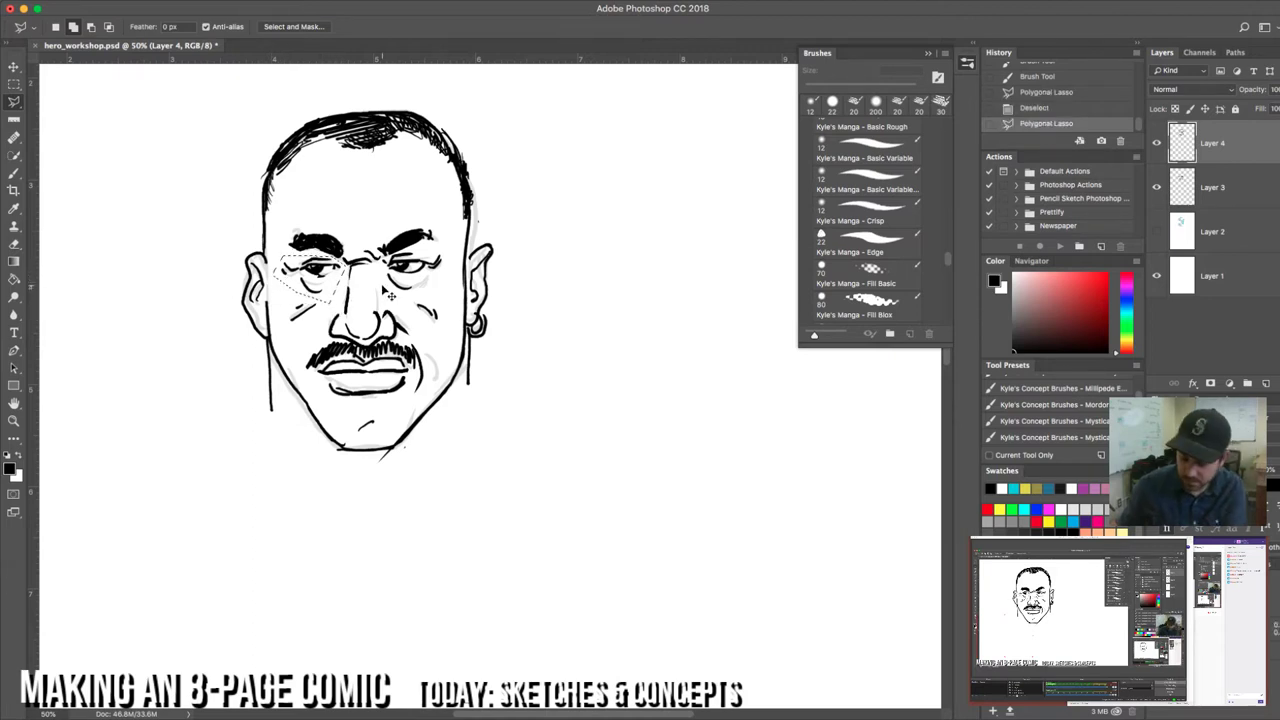
key("ctrl+t")
left_click_drag(276, 304, 270, 312)
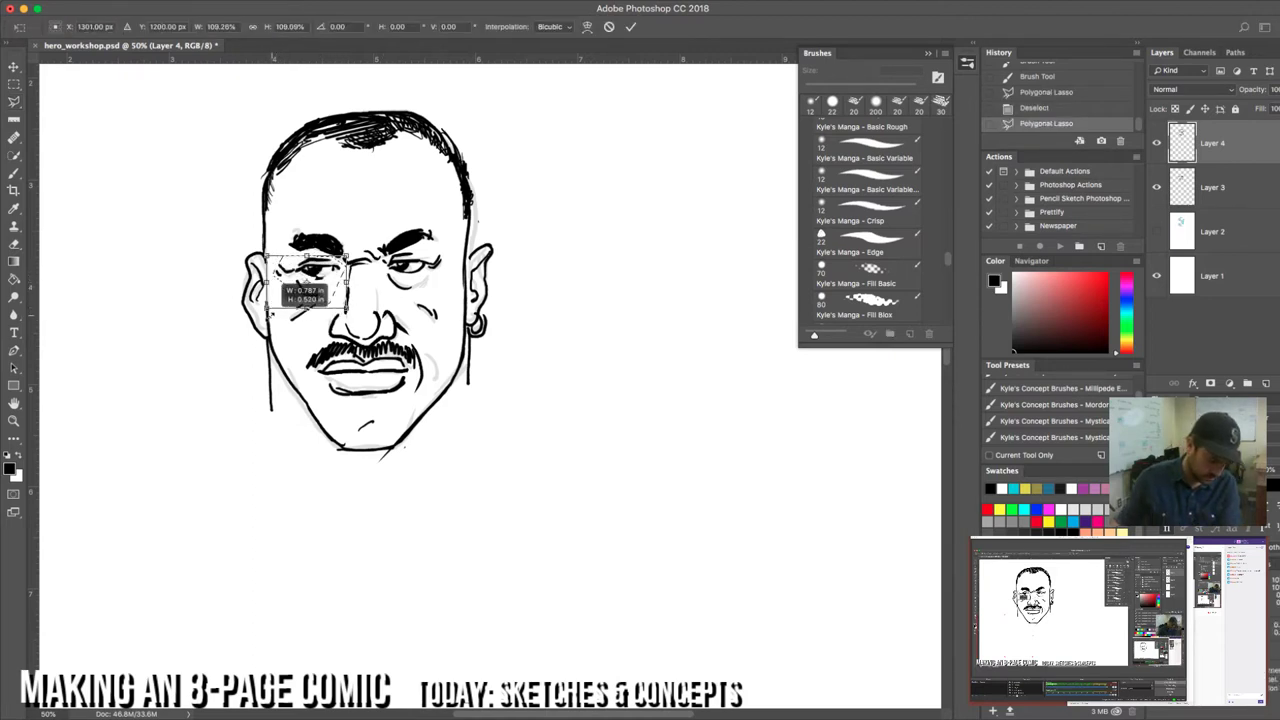
key("Return")
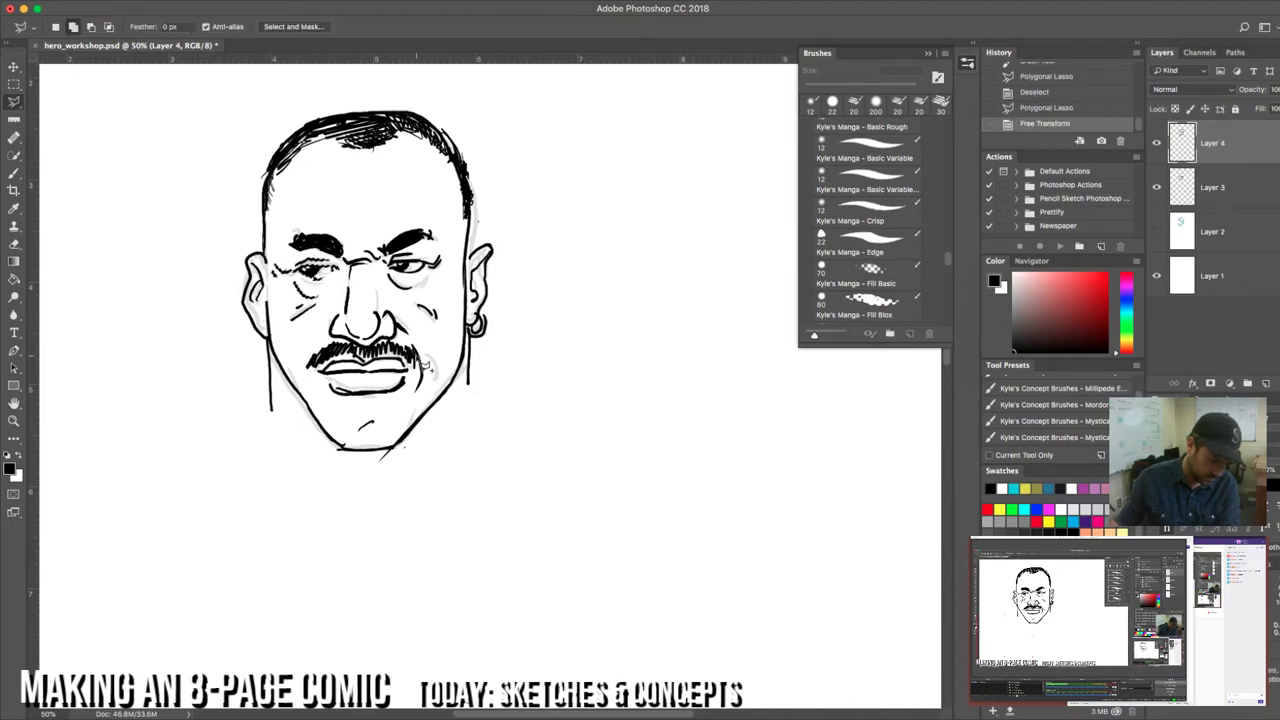
key("ctrl+d")
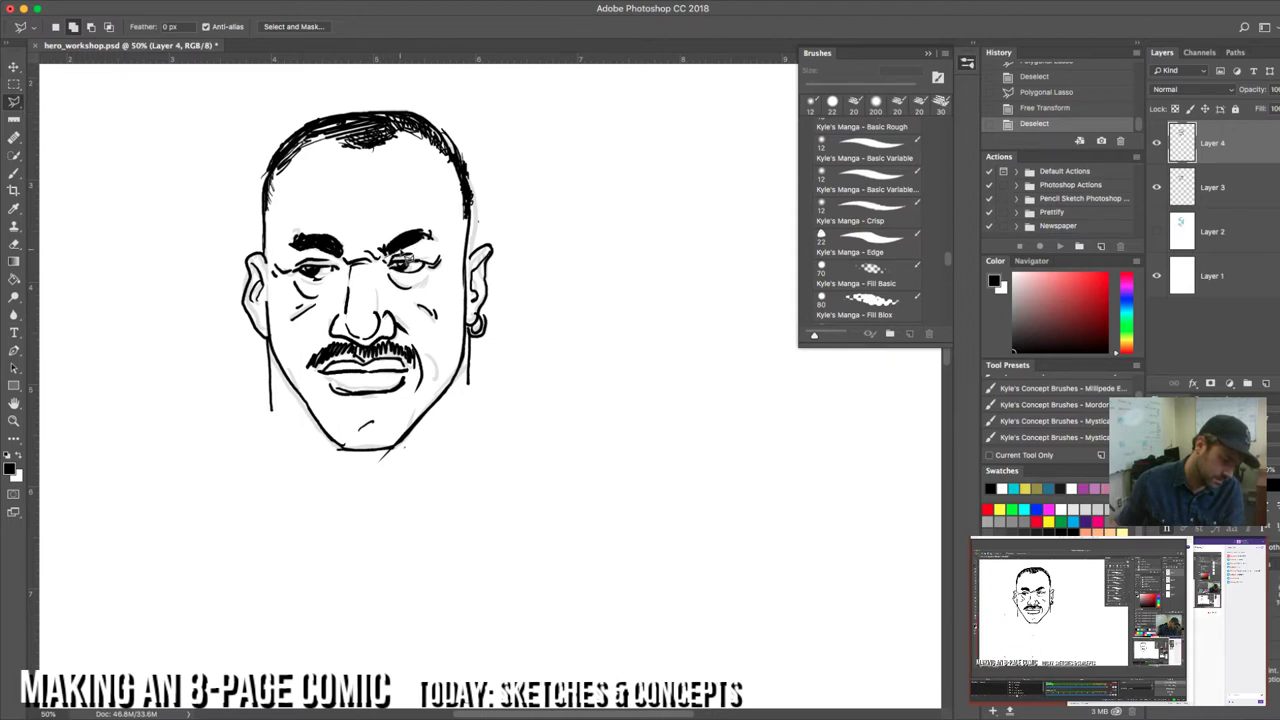
Step: Lasso the right-hand eye, scale it to about 111% with Free Transform, shift it slightly into place, and deselect
left_click(402, 256)
left_click(446, 244)
left_click(455, 283)
left_click(402, 304)
double_click(381, 283)
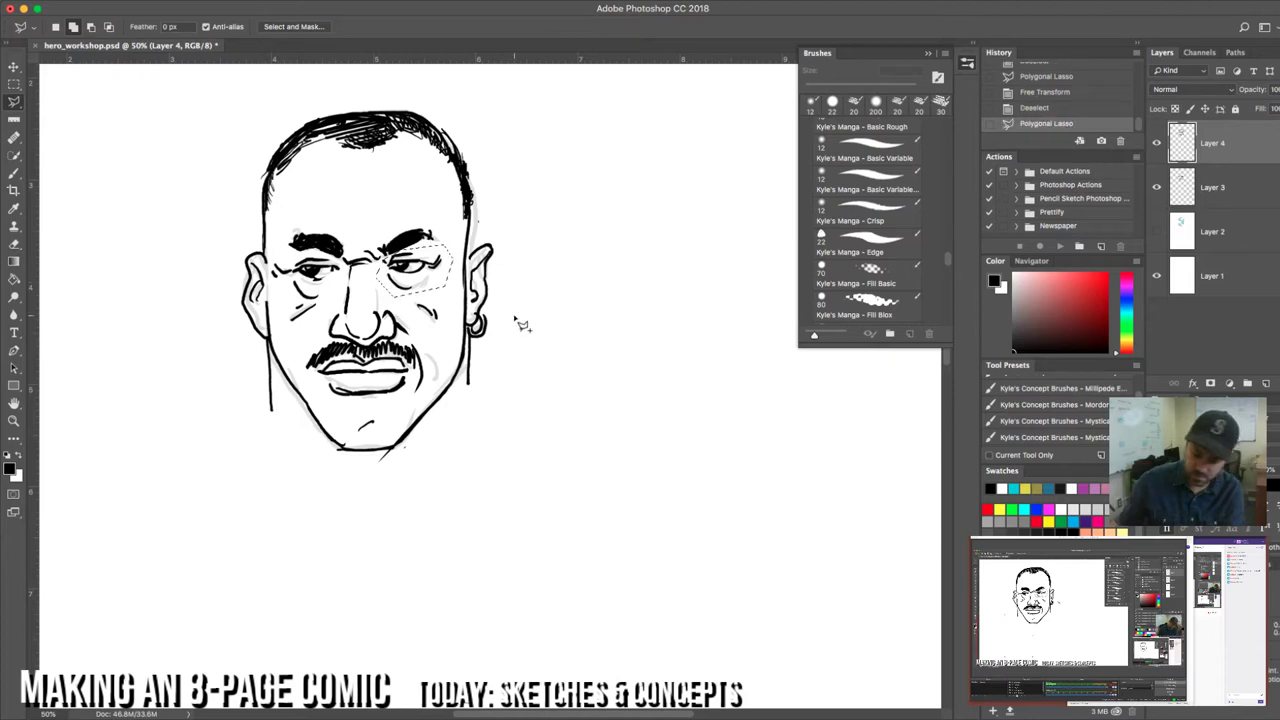
key("ctrl+t")
mouse_move(455, 297)
left_mouse_down()
mouse_move(464, 304)
mouse_move(440, 290)
left_mouse_up()
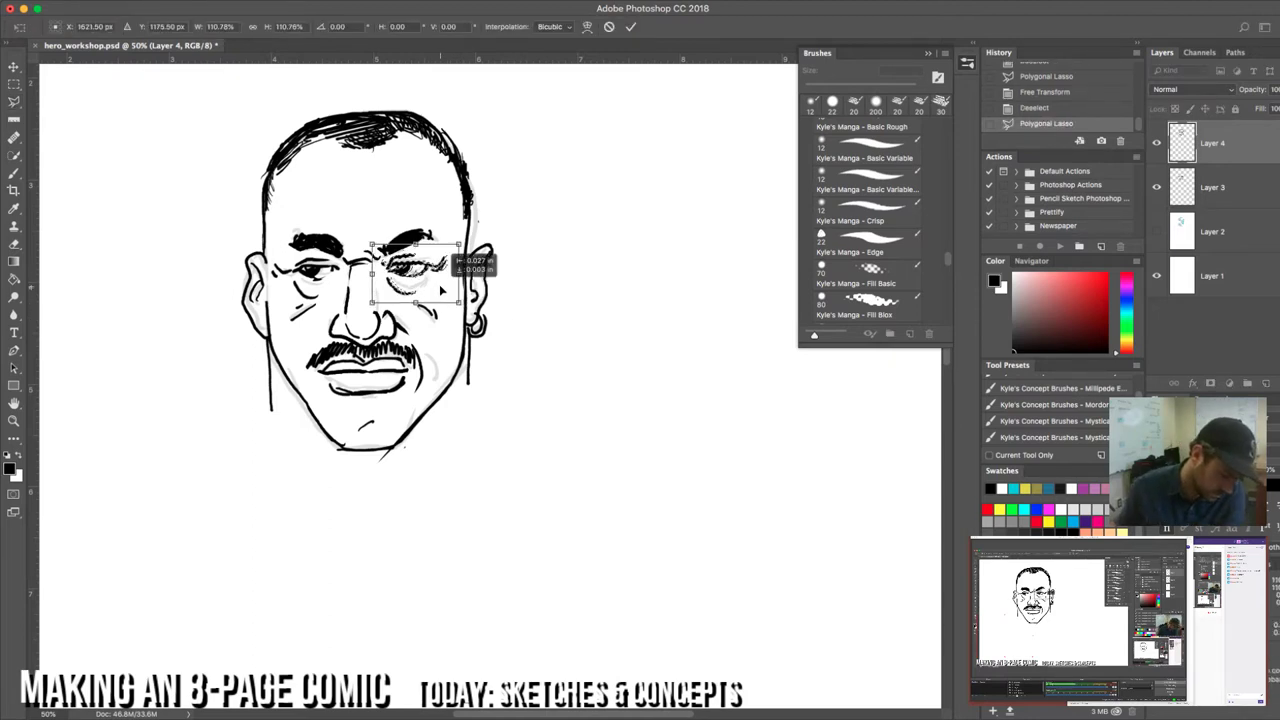
key("Return")
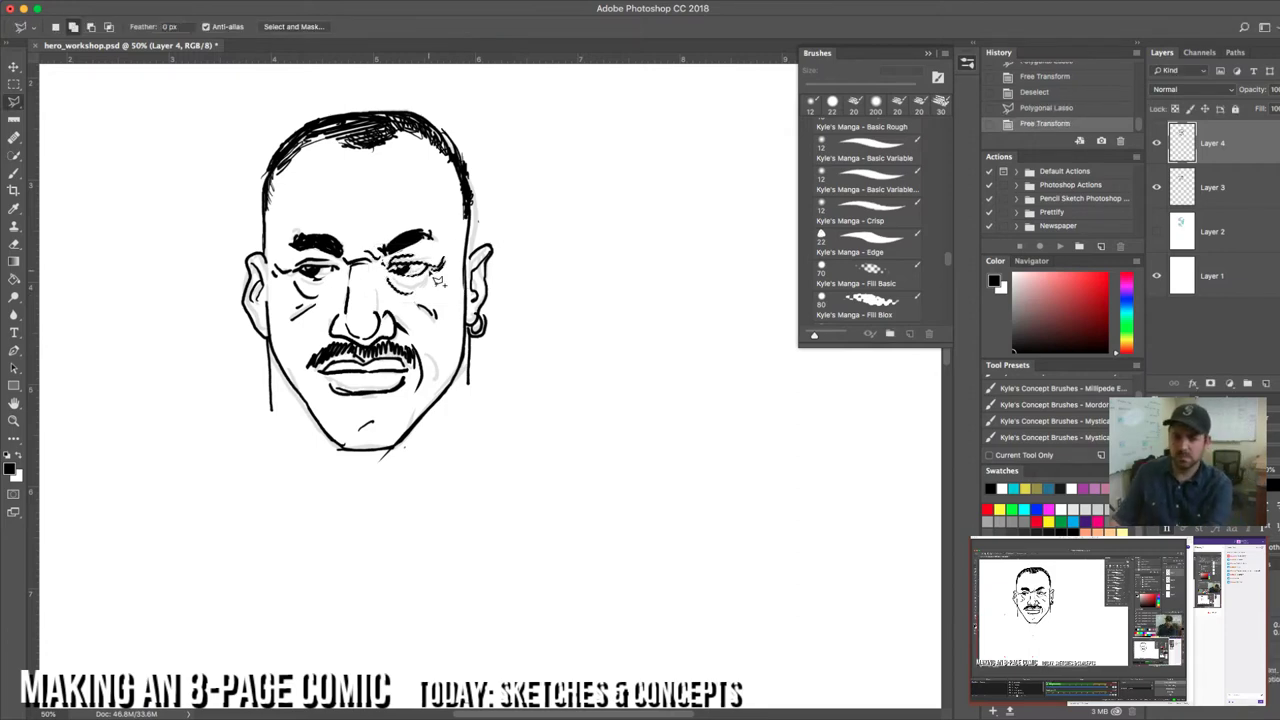
key("ctrl+d")
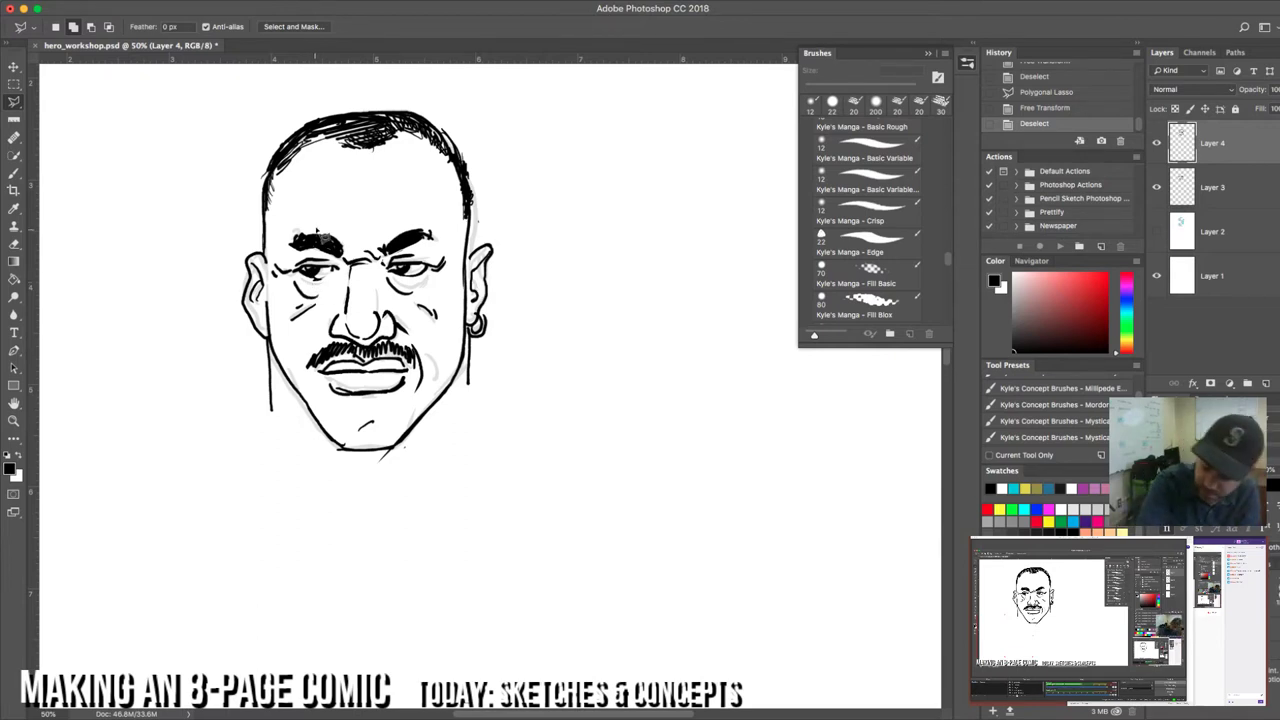
Step: Erase the bag lines under both eyes and hide the rough sketch on Layer 3
key("b")
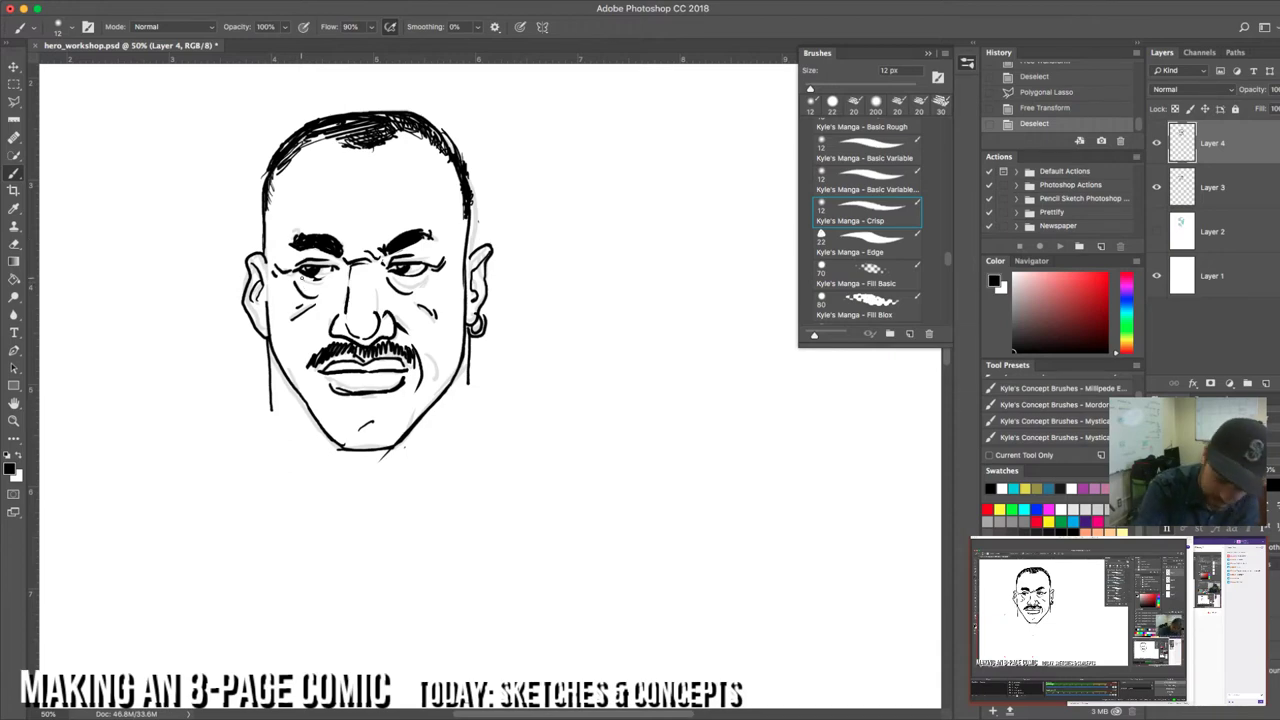
key("e")
left_click(322, 293)
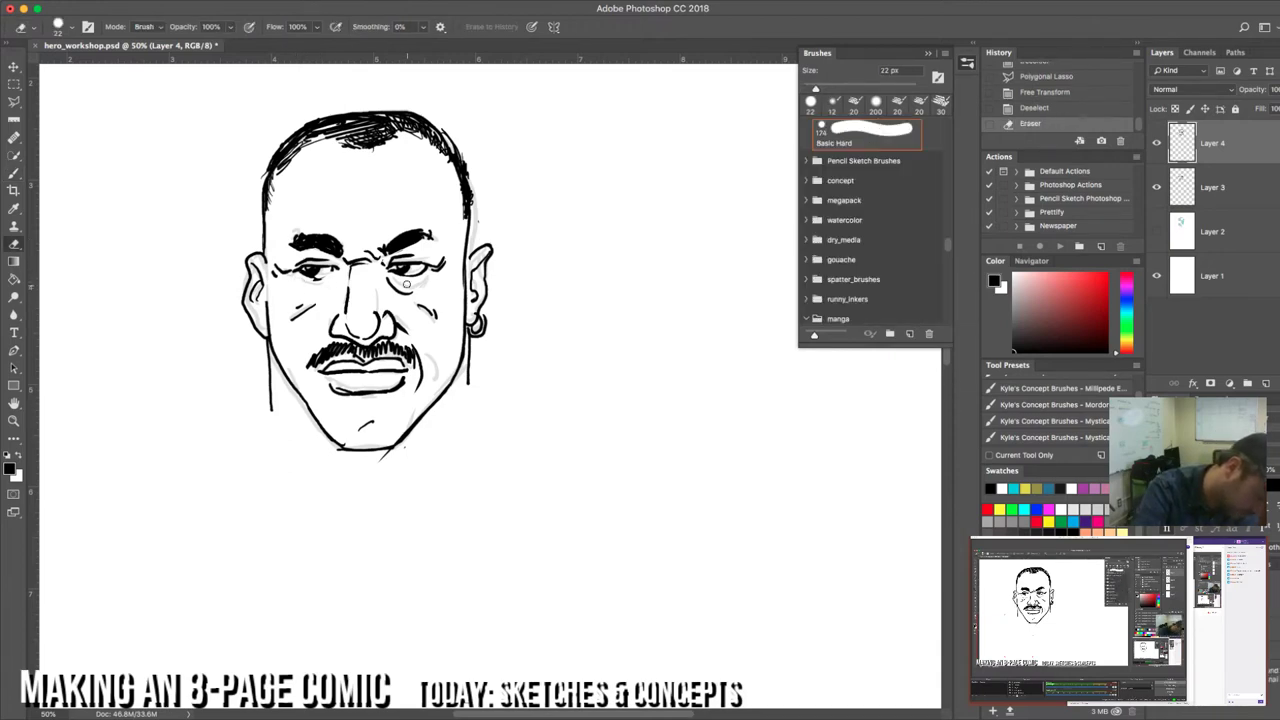
left_click_drag(386, 279, 434, 297)
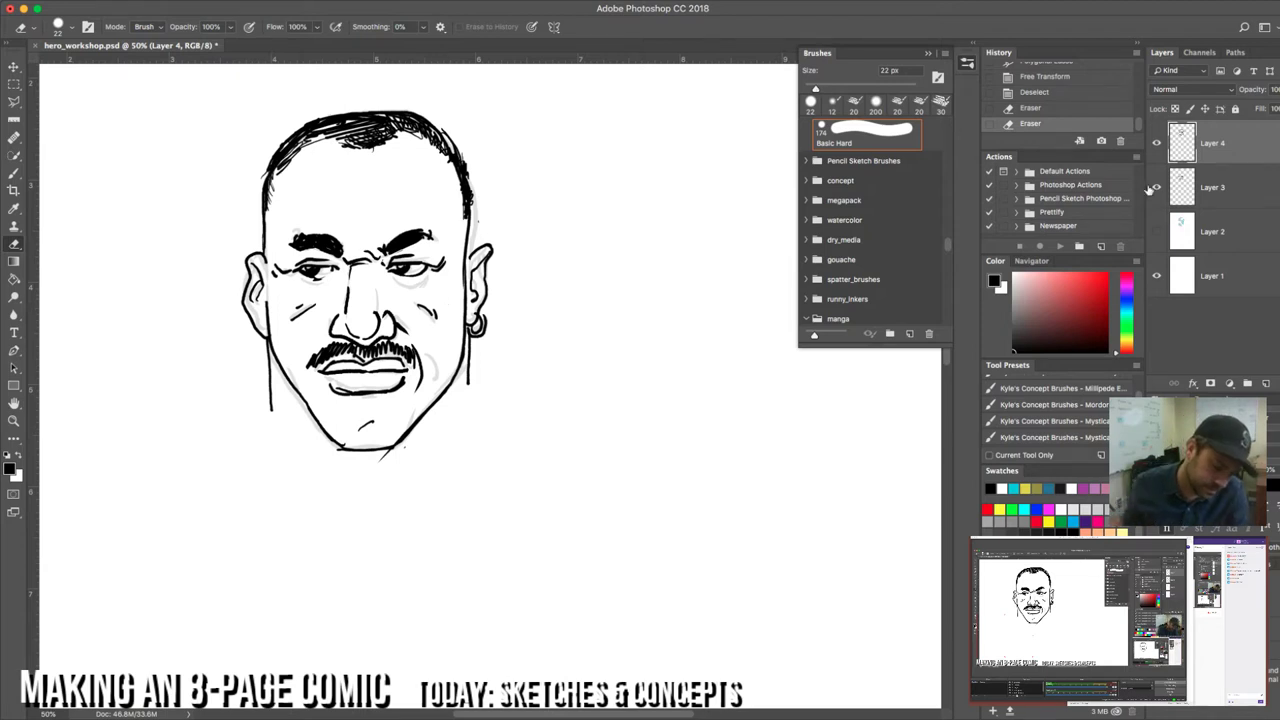
left_click(1154, 189)
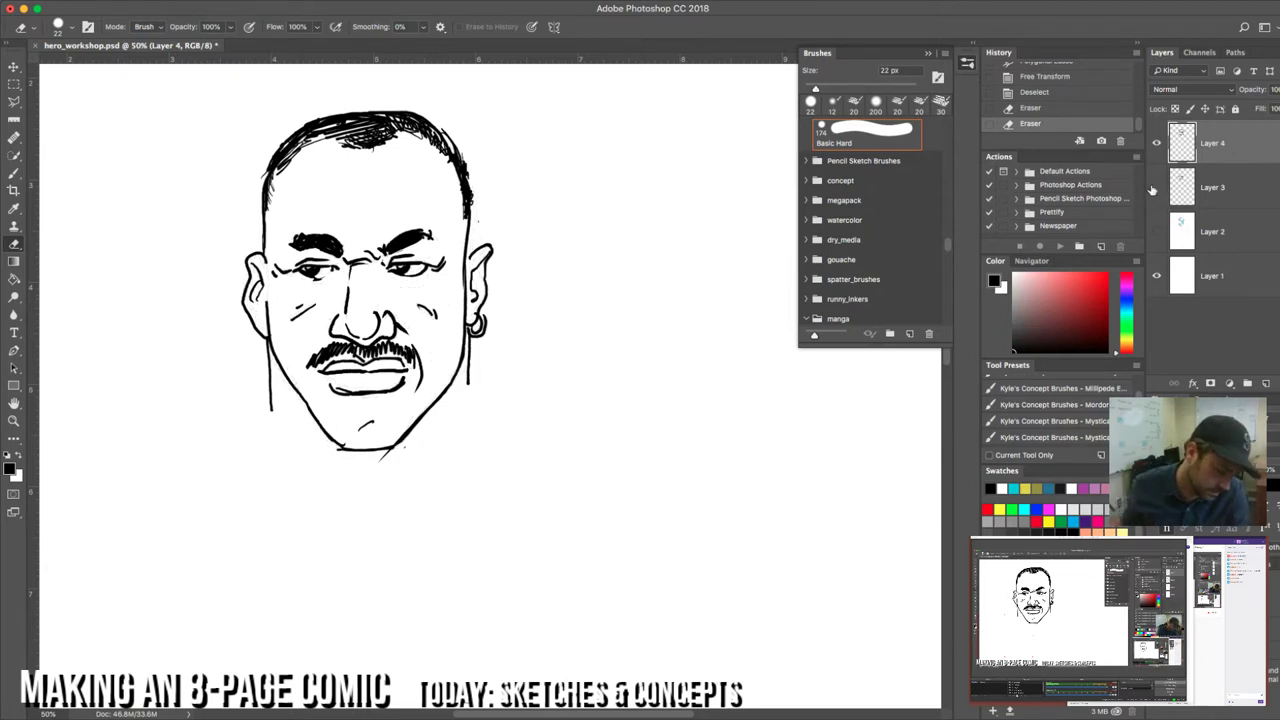
Step: Erase the left-hand ear and redraw its outline narrower and closer to the head
key("b")
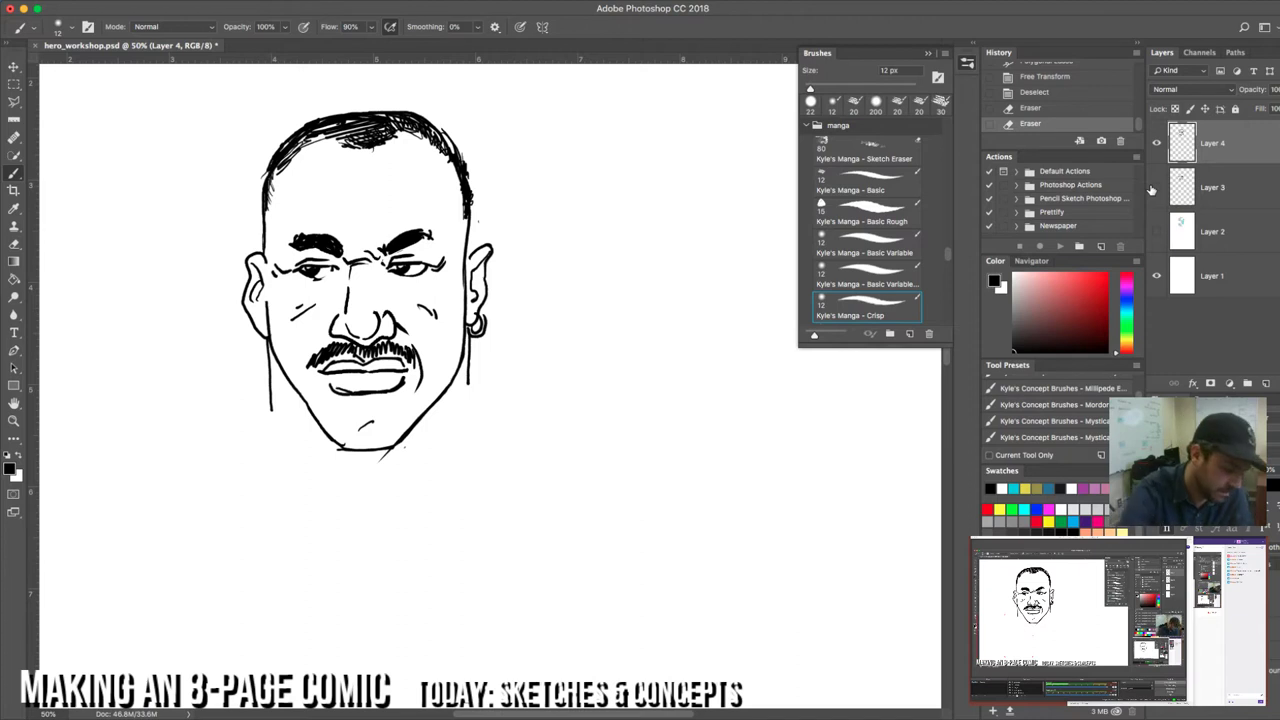
left_click_drag(472, 244, 492, 261)
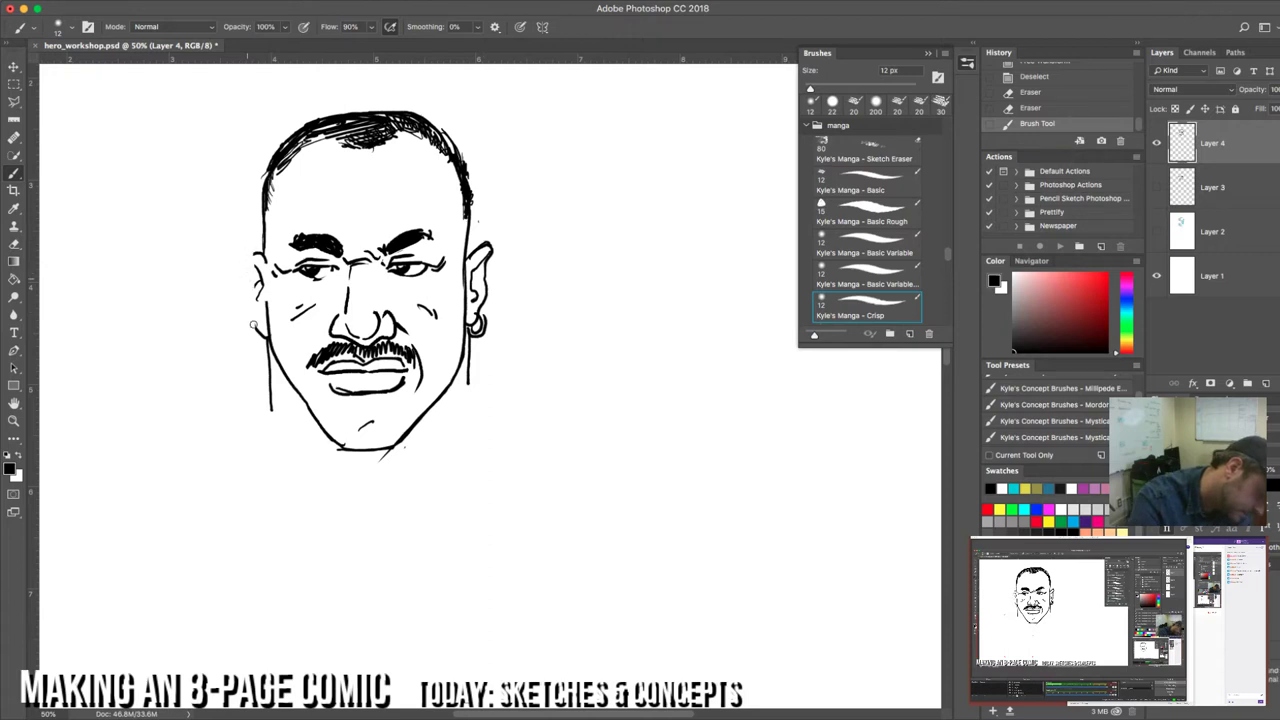
key("e")
left_click_drag(256, 295, 256, 262)
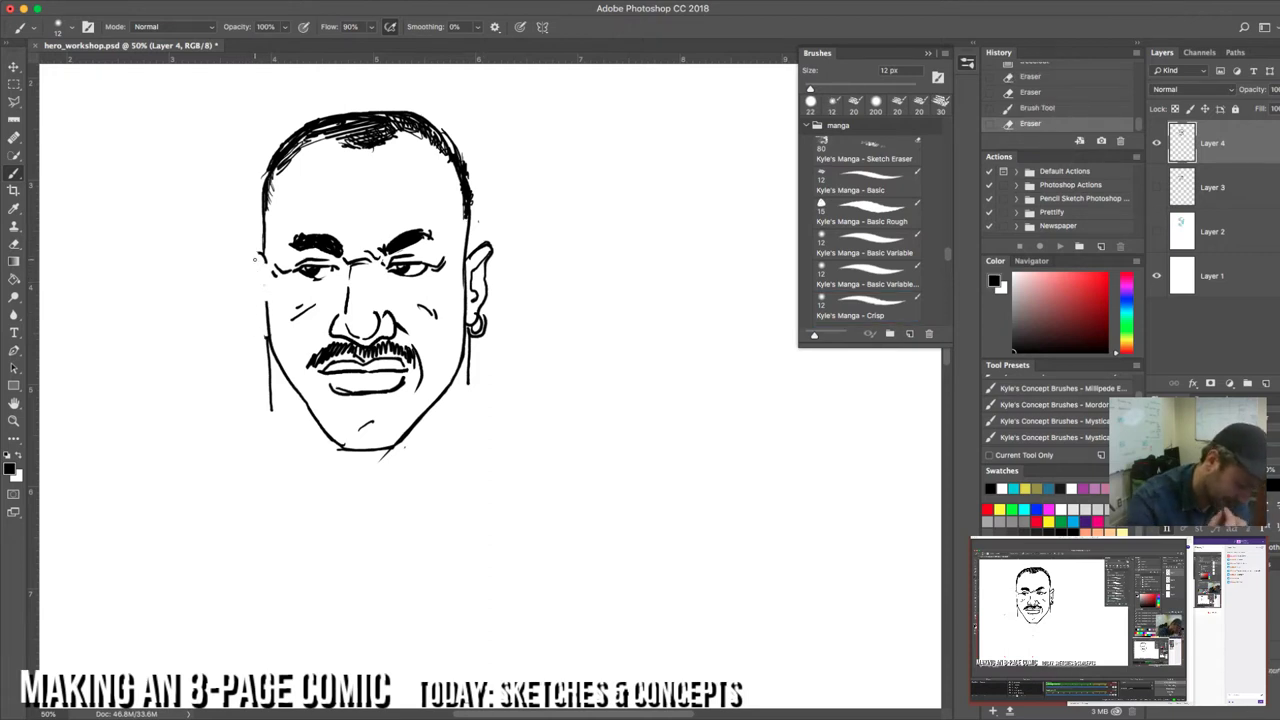
mouse_move(265, 290)
left_mouse_down()
mouse_move(265, 255)
mouse_move(265, 280)
mouse_move(251, 264)
mouse_move(250, 302)
mouse_move(264, 328)
left_mouse_up()
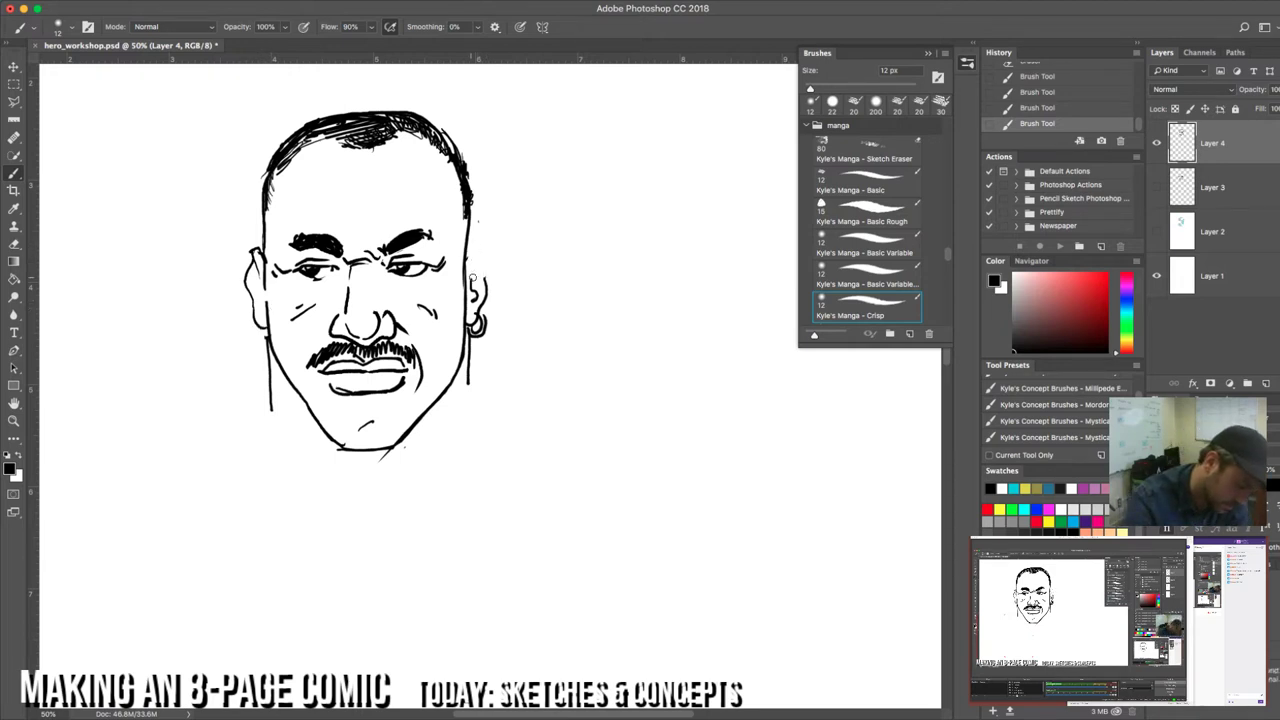
Step: Erase the old right-hand ear lines and ink new inner lines in both ears
key("e")
mouse_move(483, 289)
left_mouse_down()
mouse_move(497, 233)
mouse_move(471, 246)
mouse_move(482, 239)
mouse_move(484, 307)
left_mouse_up()
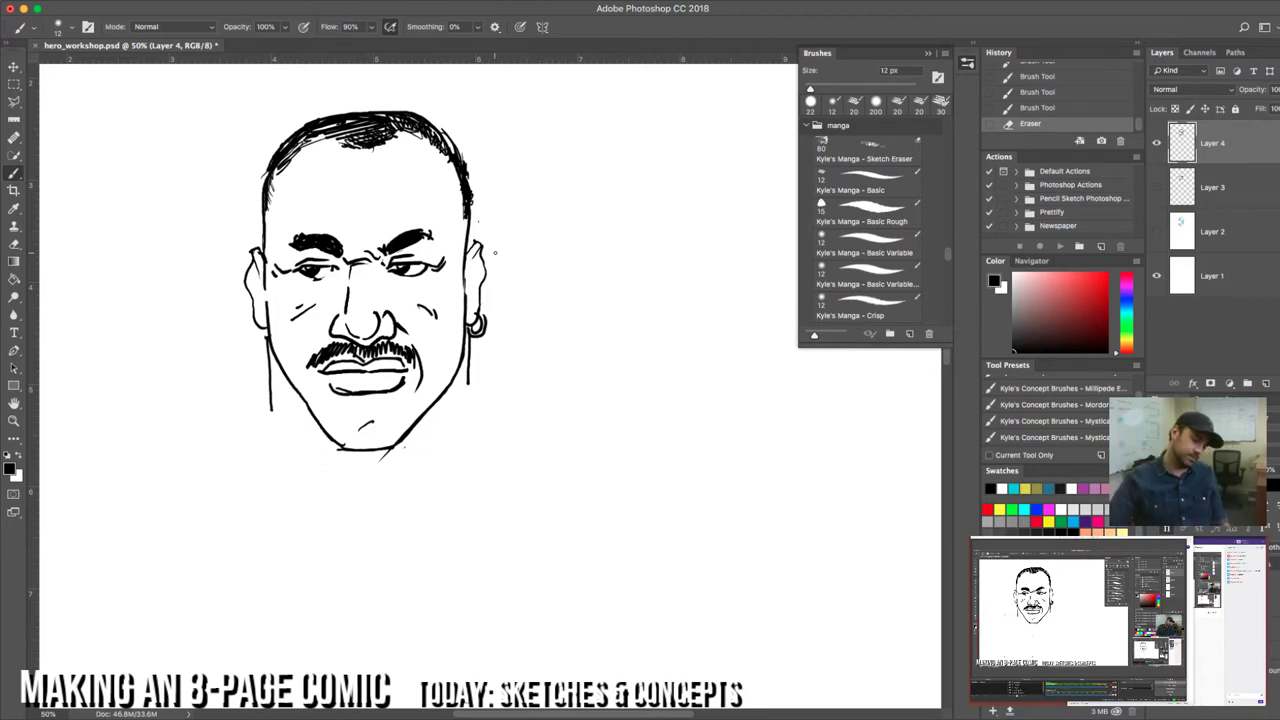
left_click_drag(471, 271, 474, 292)
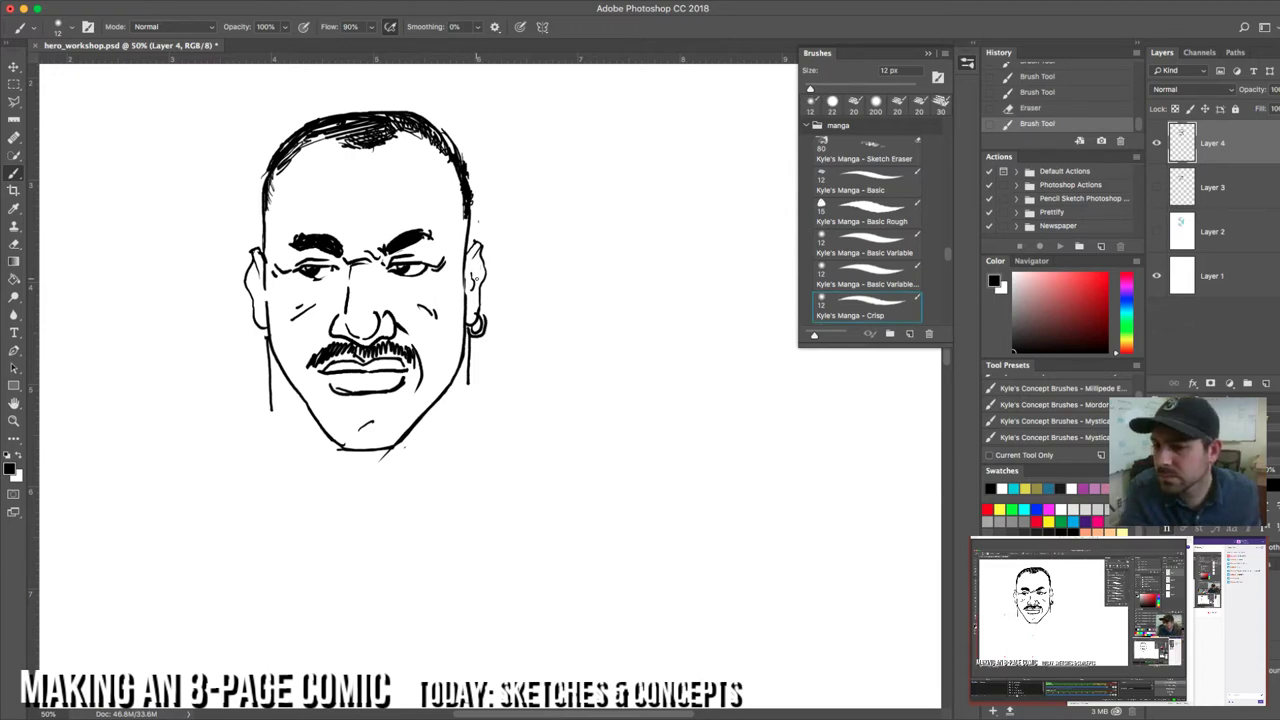
left_click_drag(470, 260, 472, 304)
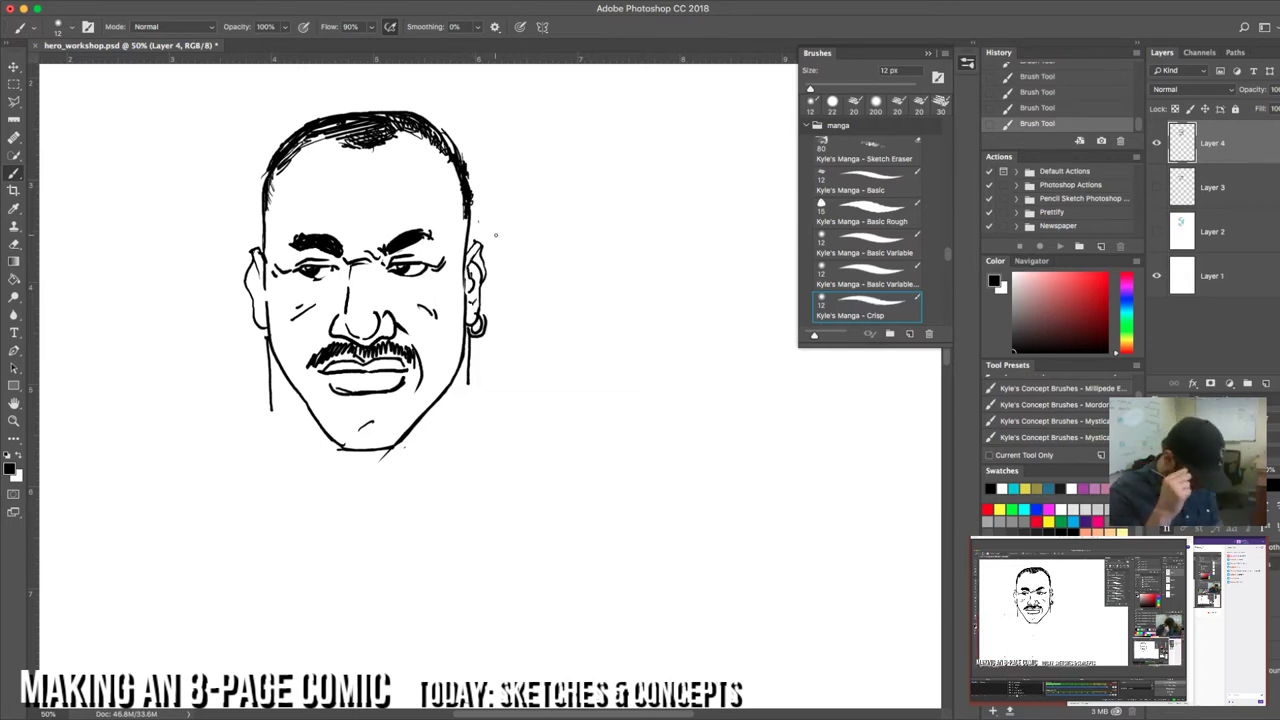
mouse_move(259, 284)
left_mouse_down()
mouse_move(261, 302)
mouse_move(262, 288)
left_mouse_up()
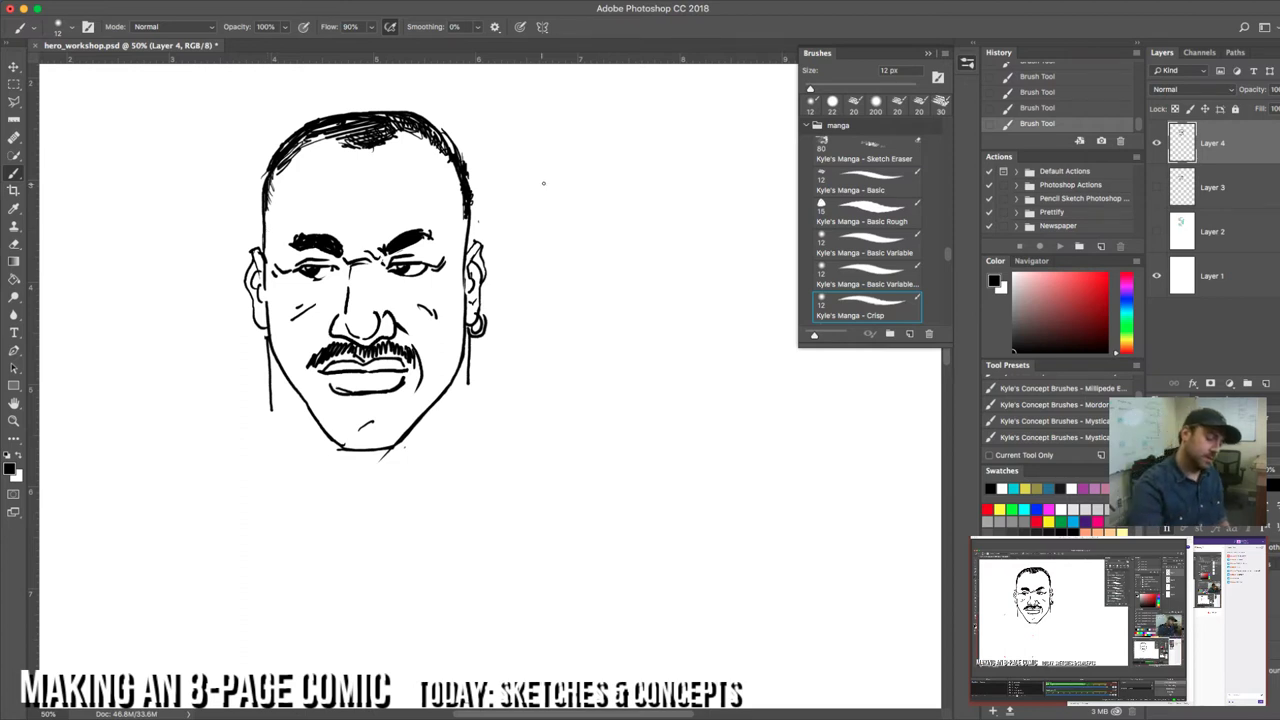
Step: Hand-letter "THE FOREMAN" on two lines beside the upper right of the head
mouse_move(544, 181)
left_mouse_down()
mouse_move(544, 200)
mouse_move(554, 190)
left_mouse_up()
left_click_drag(562, 186, 572, 200)
mouse_move(572, 181)
left_mouse_down()
mouse_move(586, 200)
mouse_move(603, 197)
left_mouse_up()
mouse_move(590, 181)
left_mouse_down()
mouse_move(627, 195)
mouse_move(652, 184)
mouse_move(656, 162)
left_mouse_up()
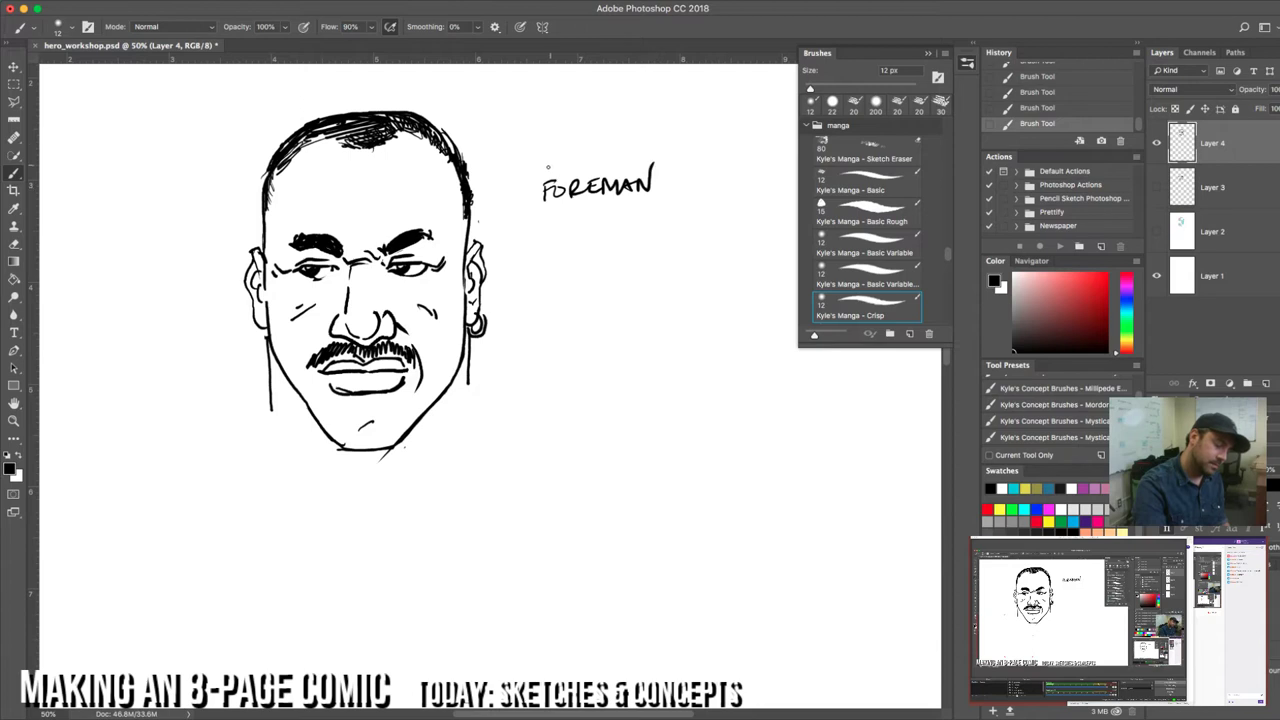
mouse_move(542, 157)
left_mouse_down()
mouse_move(558, 155)
mouse_move(552, 172)
left_mouse_up()
mouse_move(560, 158)
left_mouse_down()
mouse_move(561, 170)
mouse_move(568, 161)
left_mouse_up()
left_click_drag(568, 153, 568, 167)
mouse_move(576, 152)
left_mouse_down()
mouse_move(578, 166)
mouse_move(588, 149)
left_mouse_up()
left_click_drag(577, 159, 586, 157)
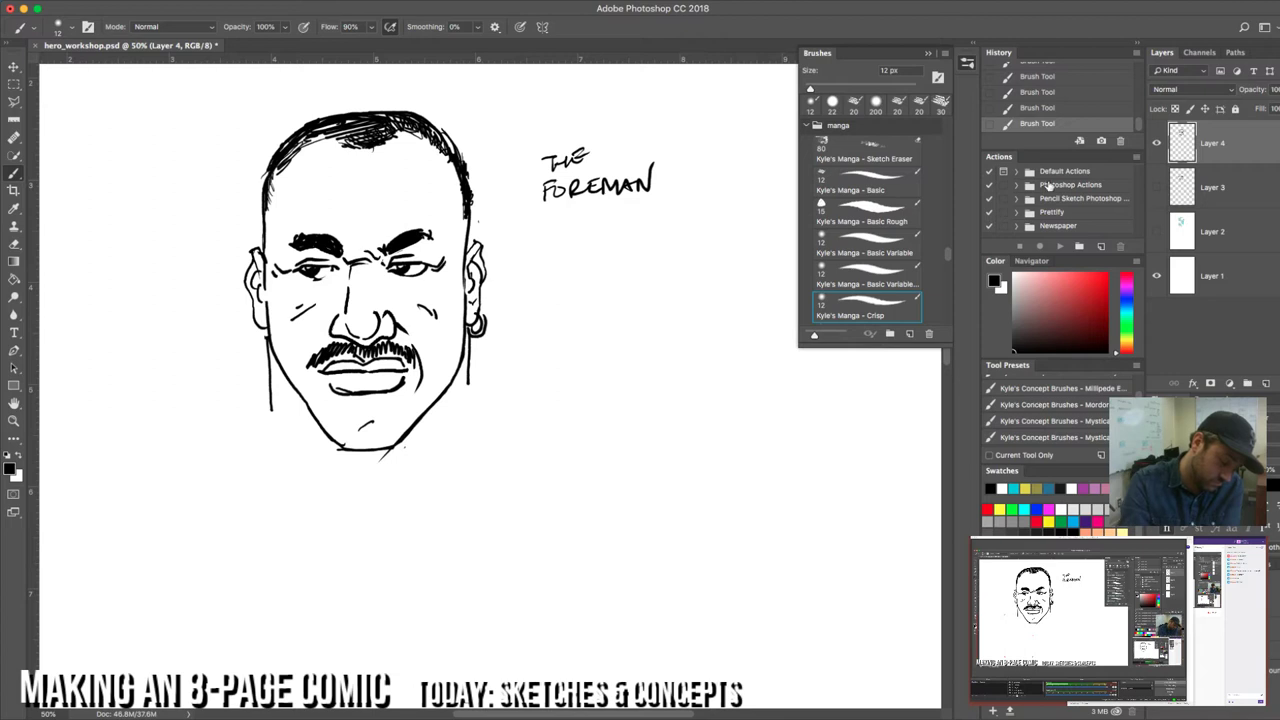
Step: Extend both neck lines outward into short sloping shoulder lines
key("super+minus")
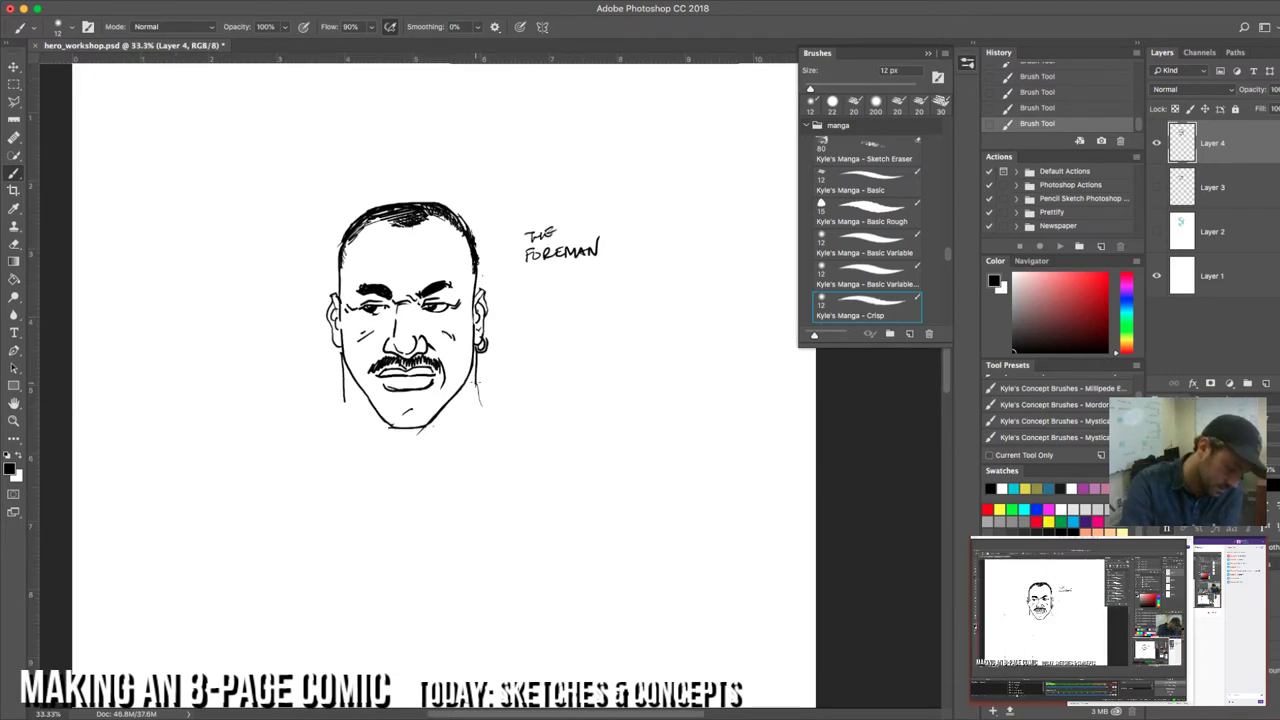
left_click_drag(476, 384, 500, 418)
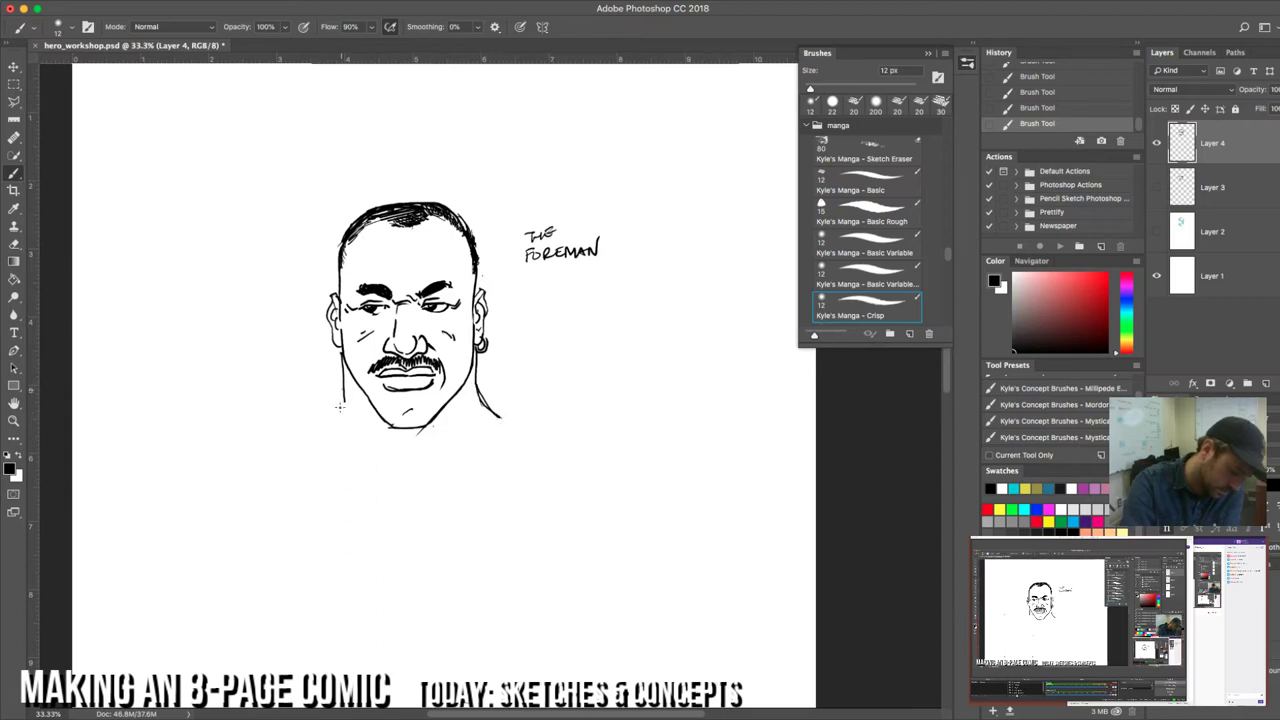
mouse_move(342, 397)
left_mouse_down()
mouse_move(321, 425)
mouse_move(333, 414)
left_mouse_up()
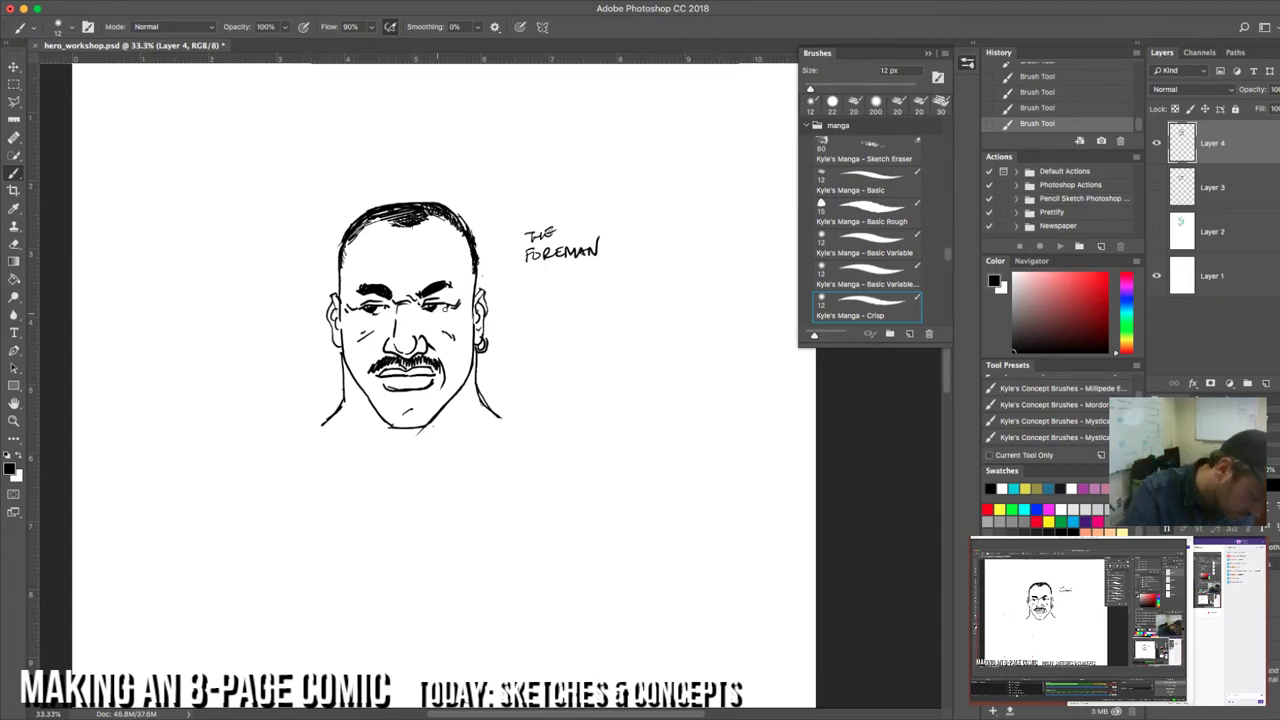
Step: Erase the outer corner of the right-hand eye and re-ink its small lines
key("e")
left_click(460, 304)
left_click(456, 306)
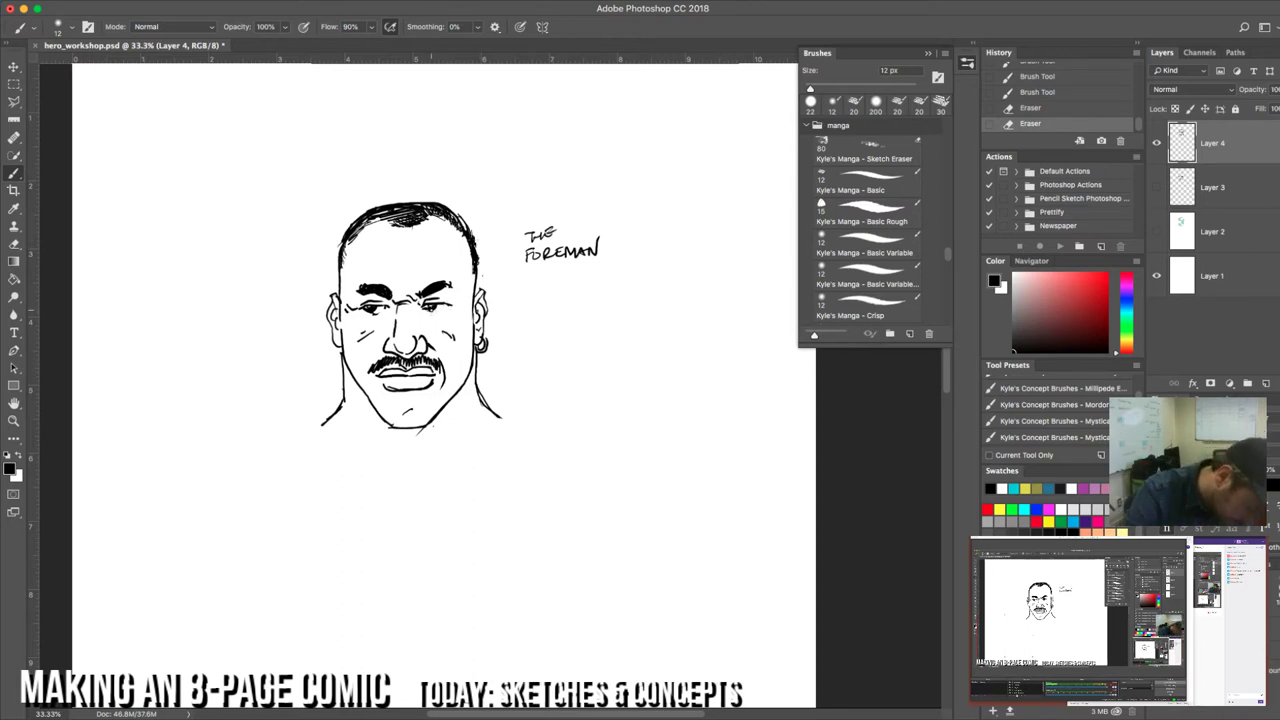
key("b")
left_click(440, 310)
left_click(452, 298)
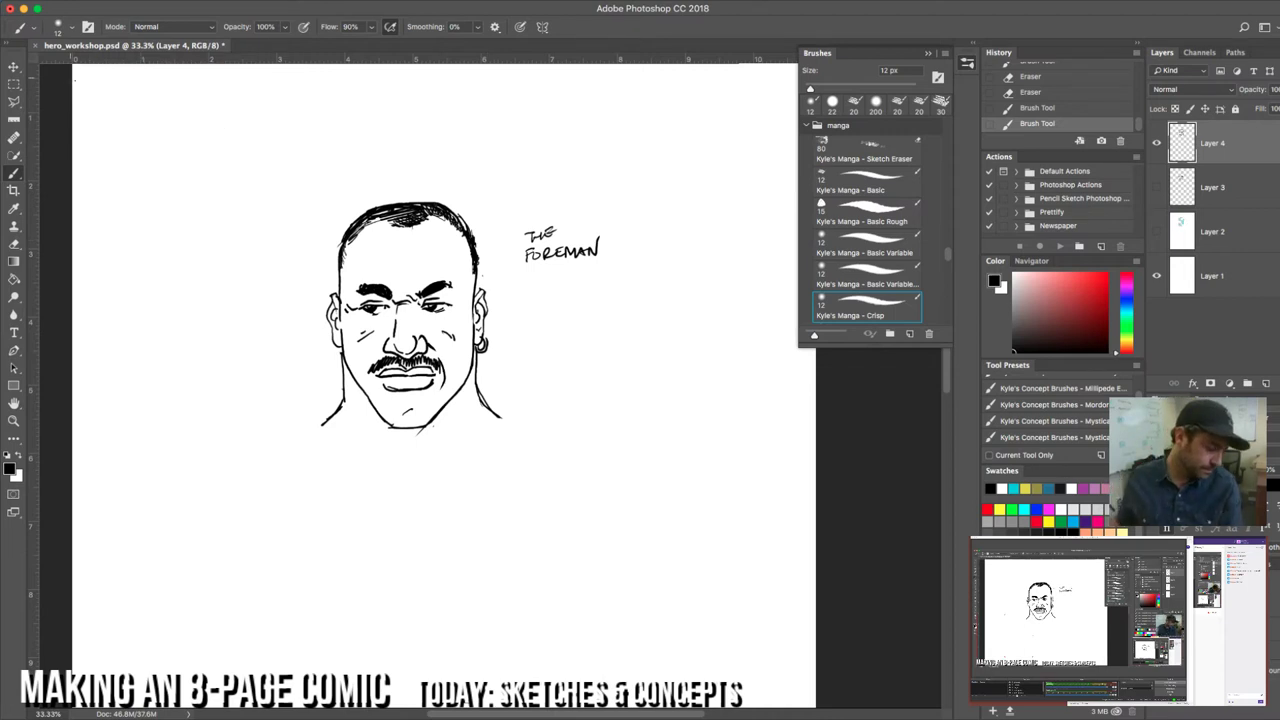
Step: Erase the handwritten "THE FOREMAN" lettering beside the head
key("e")
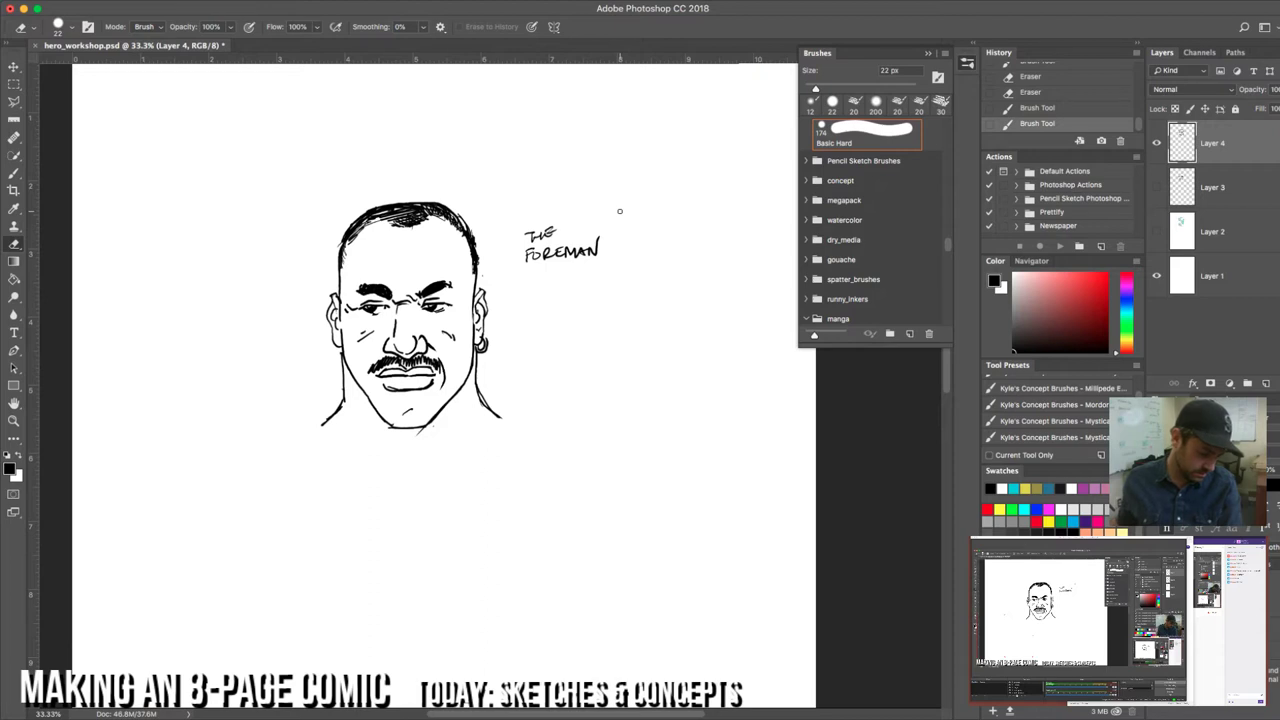
mouse_move(534, 236)
left_mouse_down()
mouse_move(552, 227)
mouse_move(556, 250)
mouse_move(590, 252)
mouse_move(570, 261)
mouse_move(597, 253)
left_mouse_up()
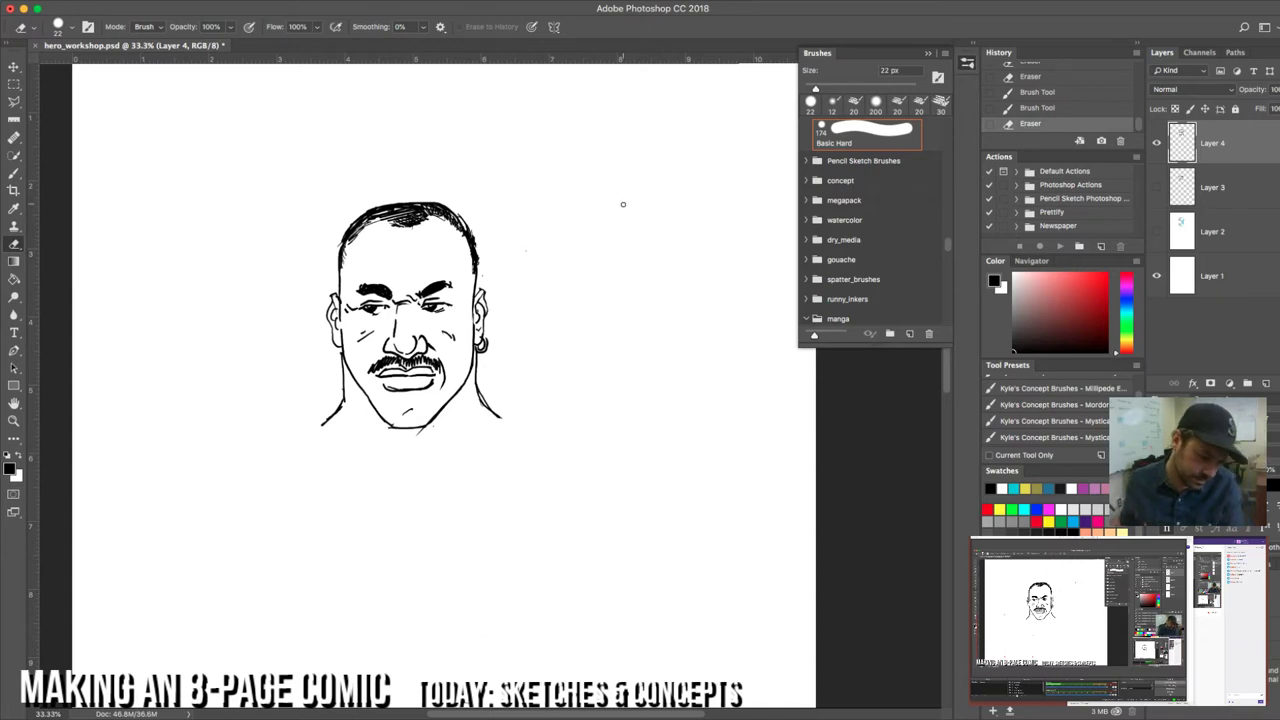
Step: Marquee-select the head on Layer 4 and move it to the left part of the canvas, undoing the stray move of Layer 1
key("m")
left_click_drag(289, 184, 552, 498)
key("v")
left_click_drag(515, 395, 623, 399)
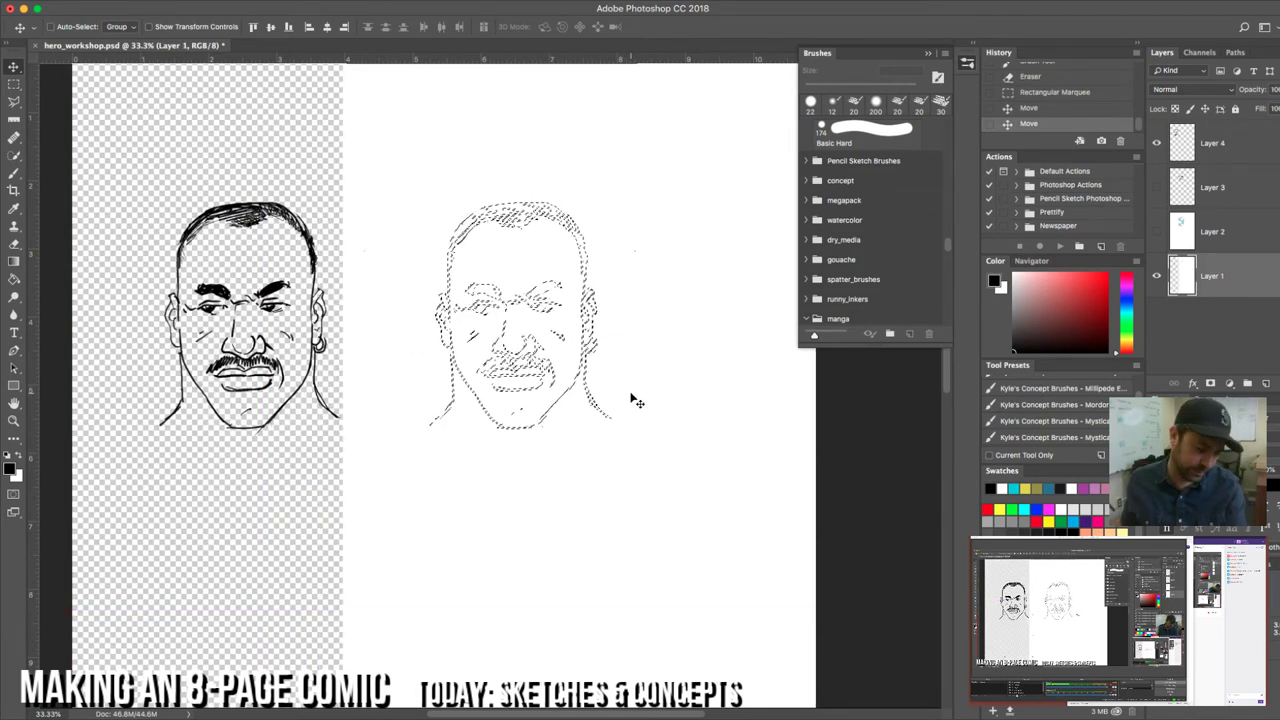
key("super+z")
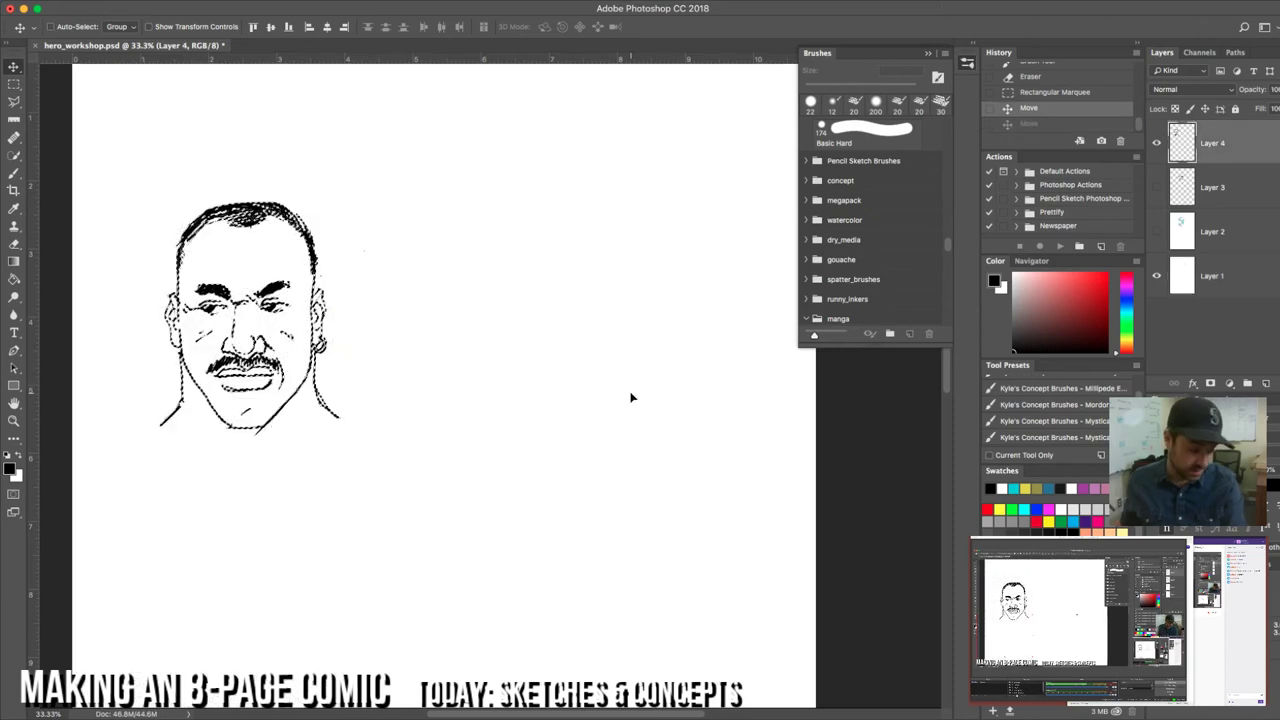
Step: Duplicate the selected Layer 4 head onto the right part of the canvas and deselect
left_click(1250, 146)
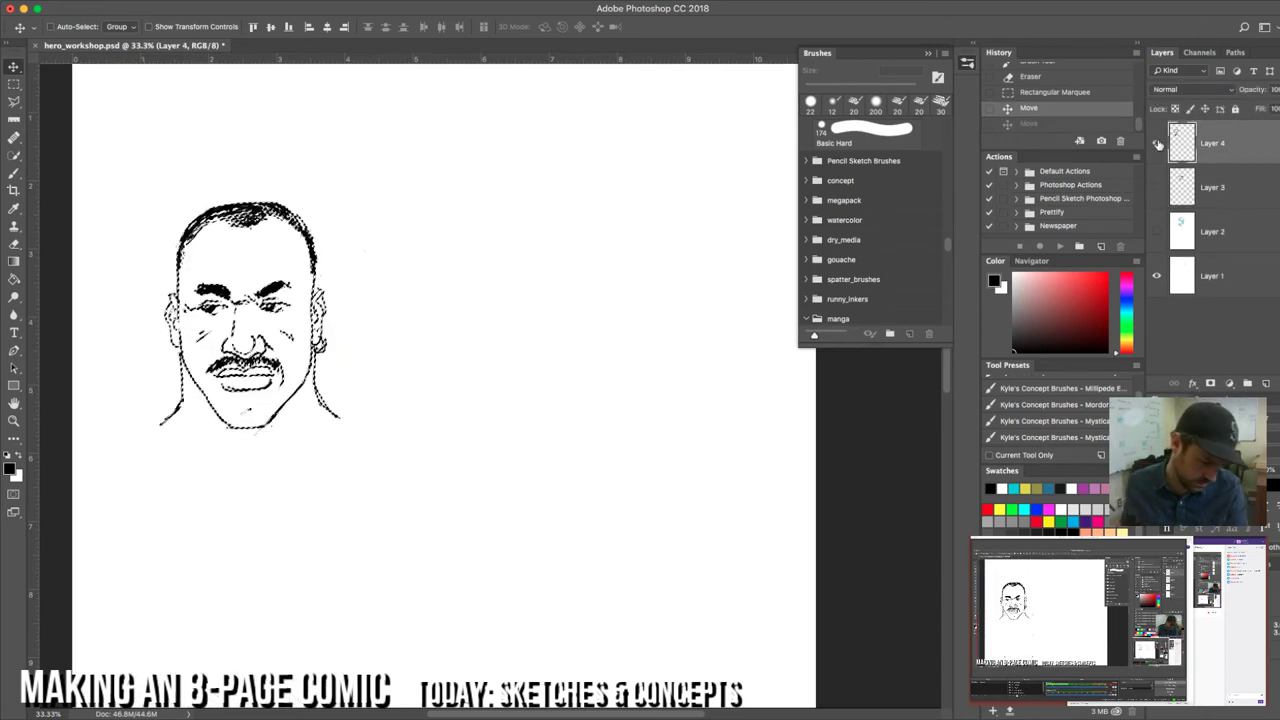
mouse_move(377, 390)
left_mouse_down()
mouse_move(668, 376)
mouse_move(697, 402)
left_mouse_up()
key("super+d")
Step: Erase the cropped hair from the crown and temples of the duplicate head
key("super+equal")
key("super+equal")
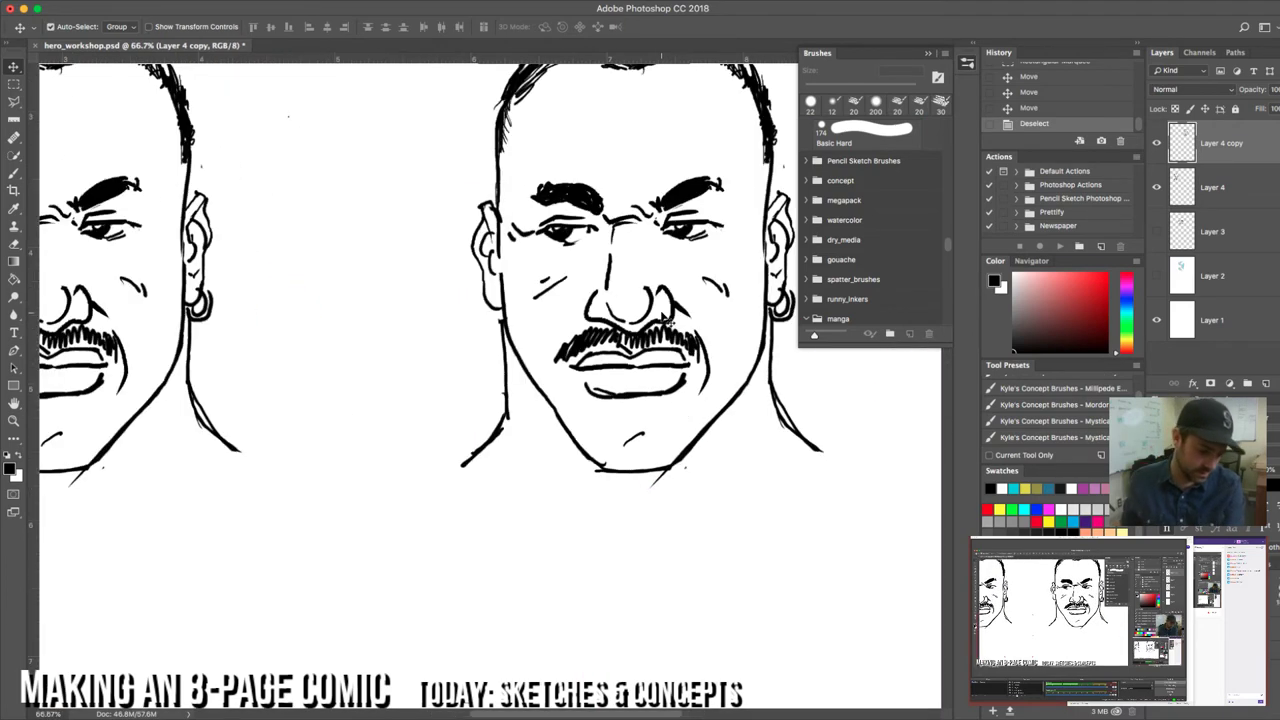
left_click_drag(662, 270, 592, 352)
key("e")
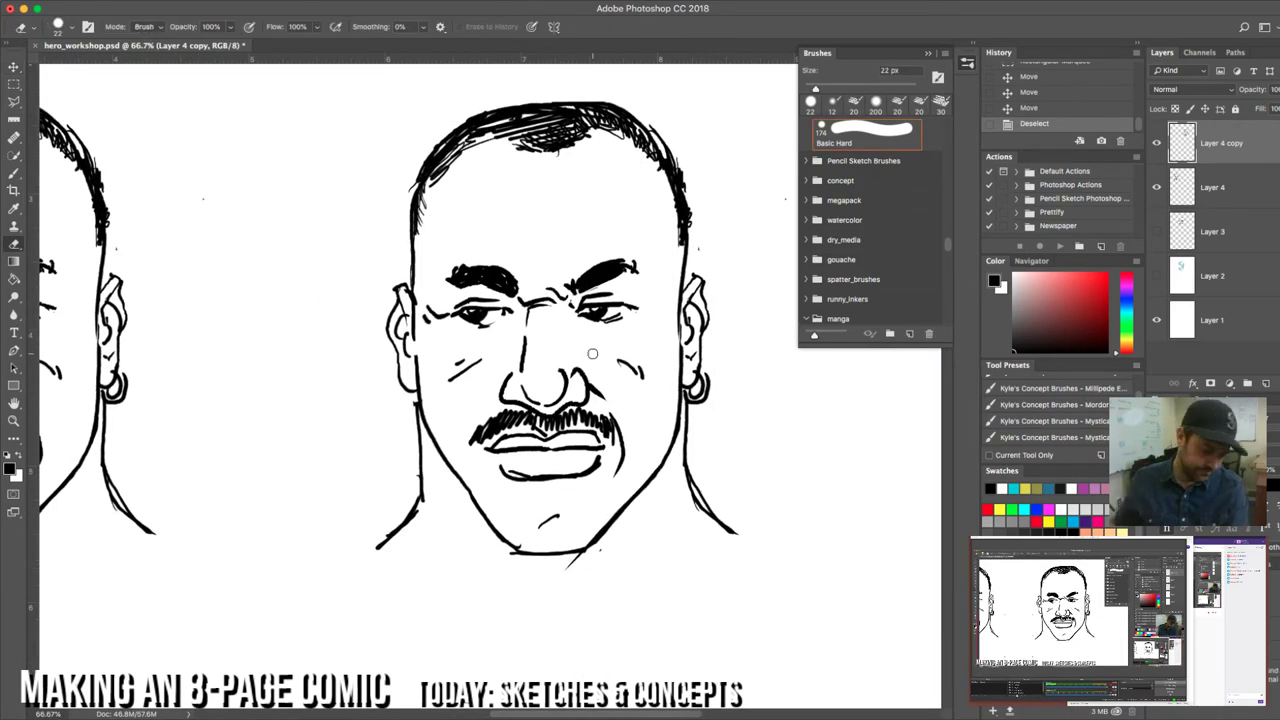
mouse_move(425, 196)
left_mouse_down()
mouse_move(474, 130)
mouse_move(440, 161)
mouse_move(599, 137)
mouse_move(610, 102)
mouse_move(626, 149)
mouse_move(619, 137)
mouse_move(662, 161)
mouse_move(677, 239)
mouse_move(685, 203)
mouse_move(698, 243)
mouse_move(670, 140)
left_mouse_up()
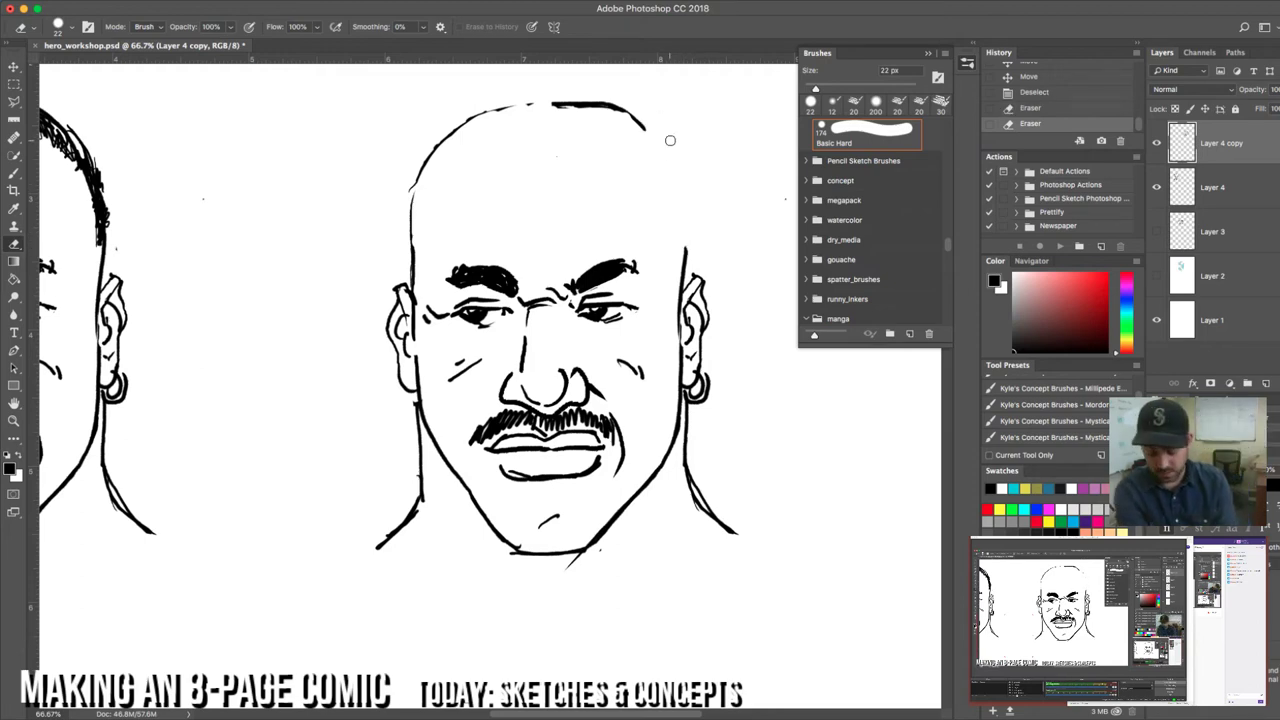
Step: Ink the right side of the duplicate head's bald skull from the crown down to the ear
key("b")
mouse_move(646, 126)
left_mouse_down()
mouse_move(674, 178)
mouse_move(676, 230)
left_mouse_up()
left_click_drag(672, 158, 680, 296)
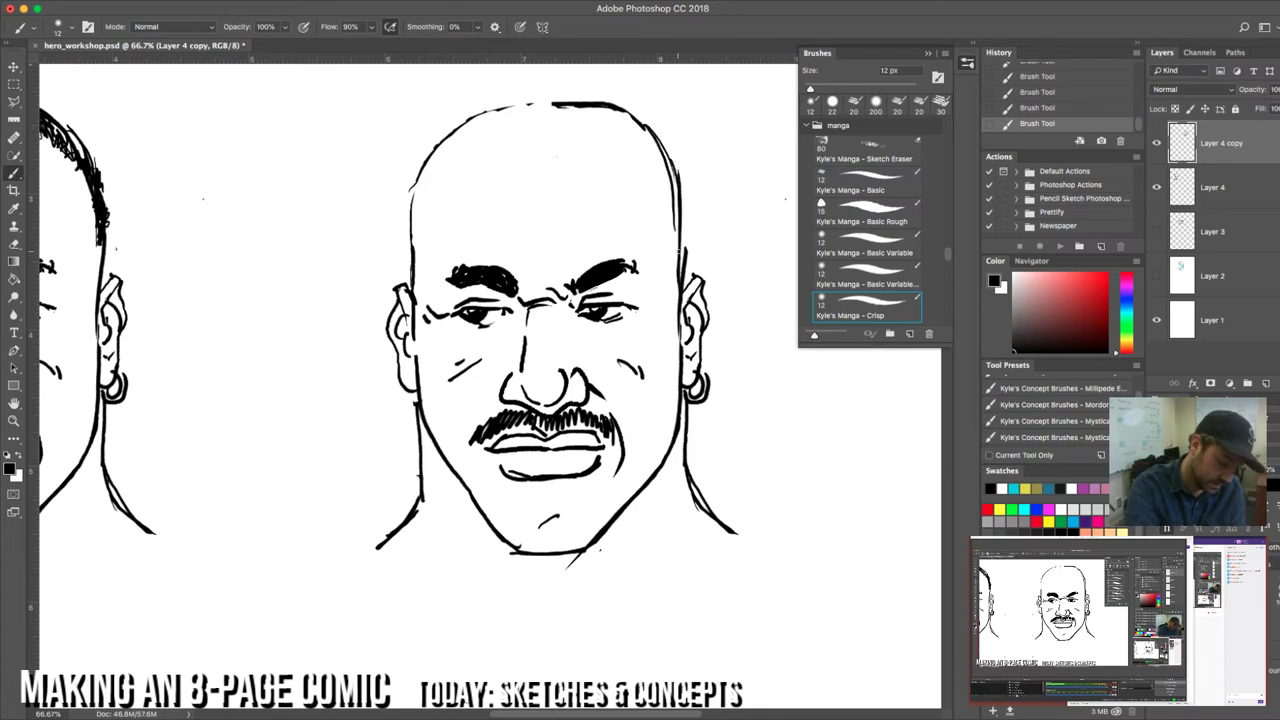
left_click_drag(678, 186, 684, 298)
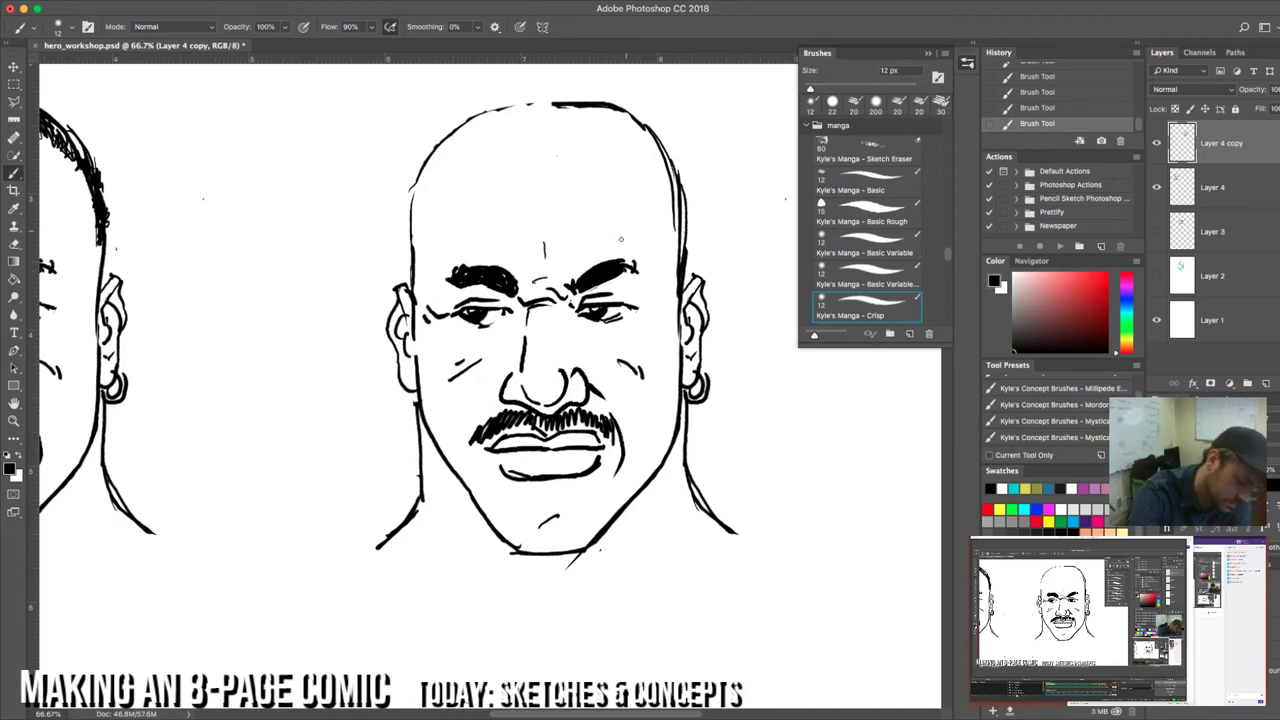
Step: Add two short horizontal wrinkles to the forehead and ink the skull outline over the crown to the left temple, undoing the stray forehead stroke
left_click_drag(621, 239, 643, 194)
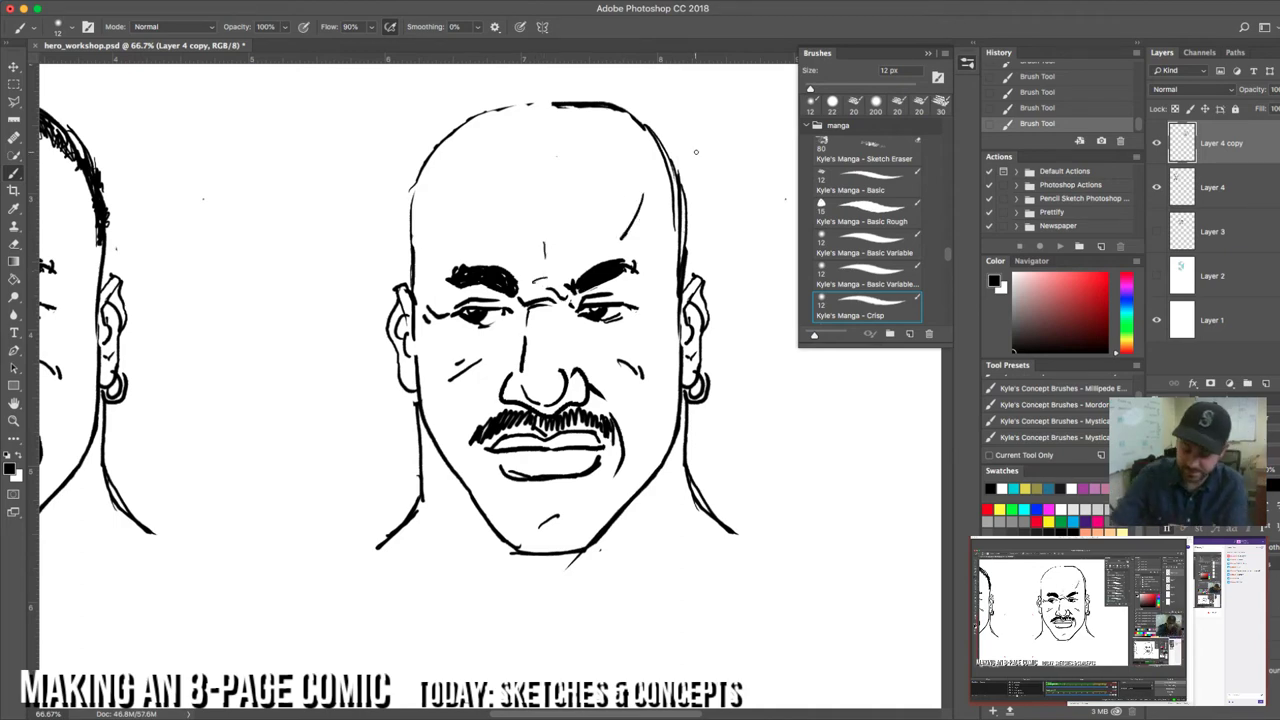
key("cmd+z")
mouse_move(510, 218)
left_mouse_down()
mouse_move(575, 216)
mouse_move(563, 201)
left_mouse_up()
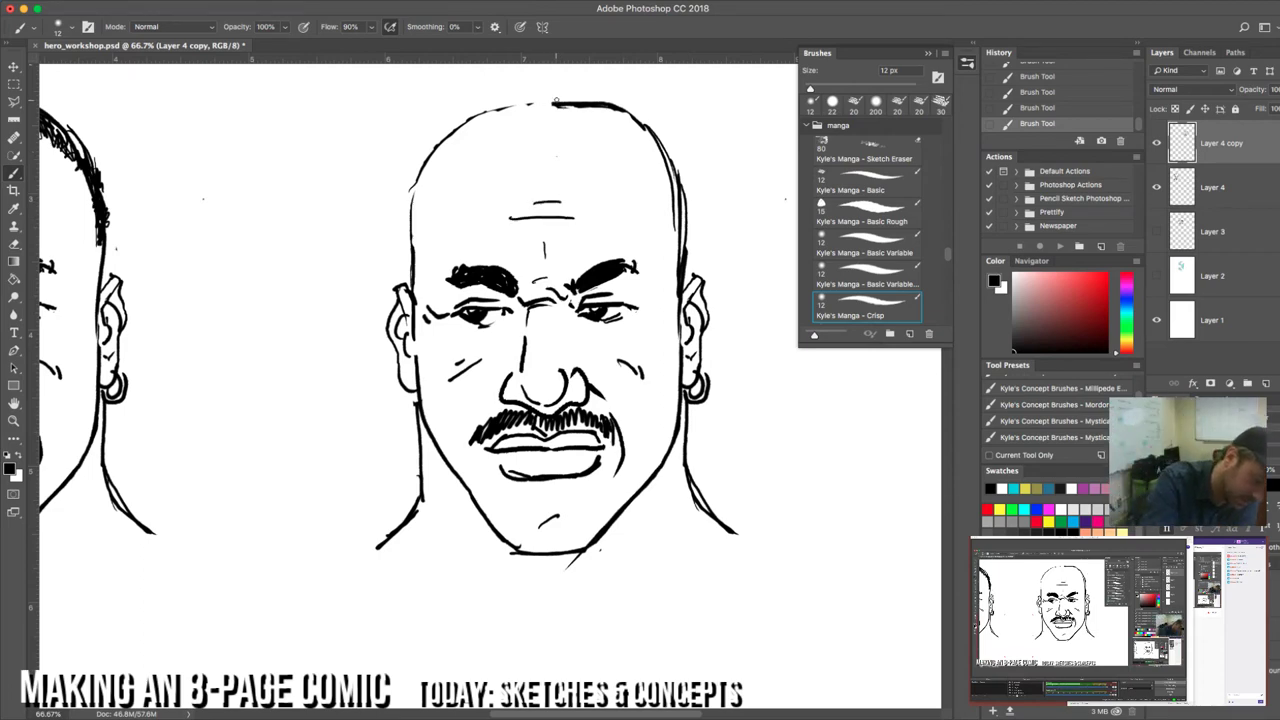
mouse_move(558, 100)
left_mouse_down()
mouse_move(474, 116)
mouse_move(433, 170)
mouse_move(410, 250)
left_mouse_up()
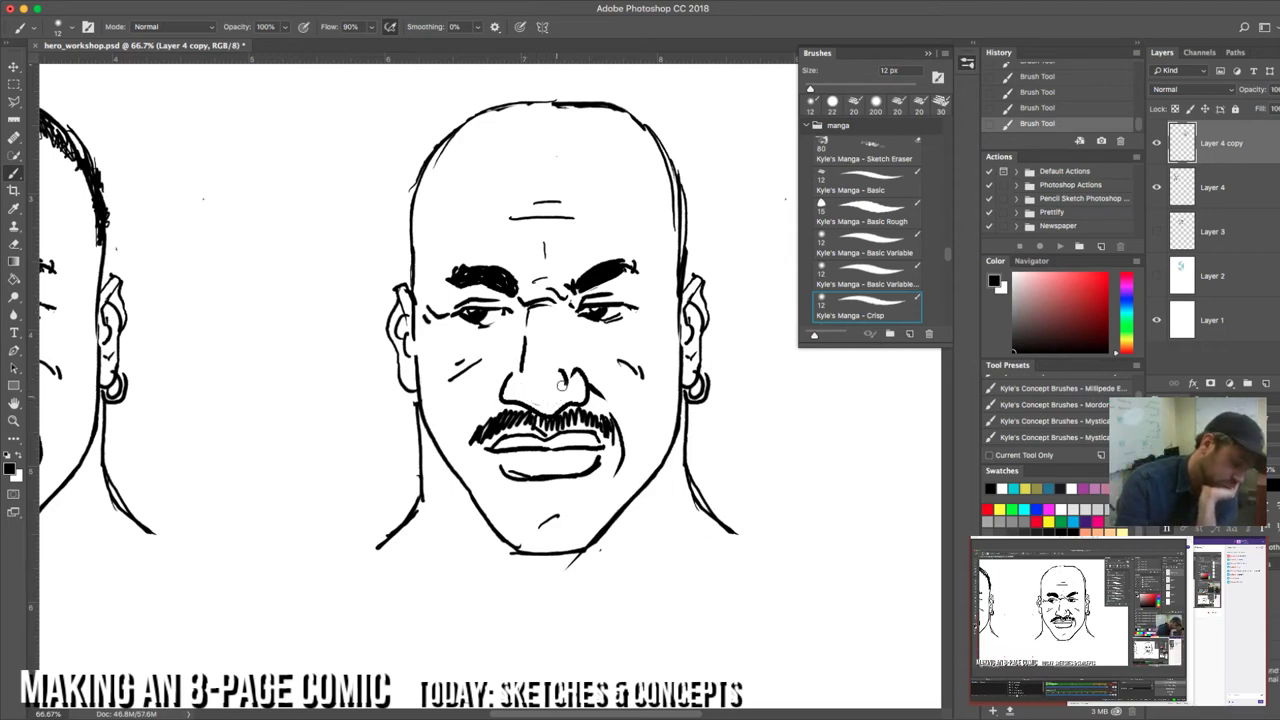
Step: Erase the curved line inside the right nostril of the duplicate head's nose and ink a shorter one
key("e")
left_click_drag(562, 384, 567, 371)
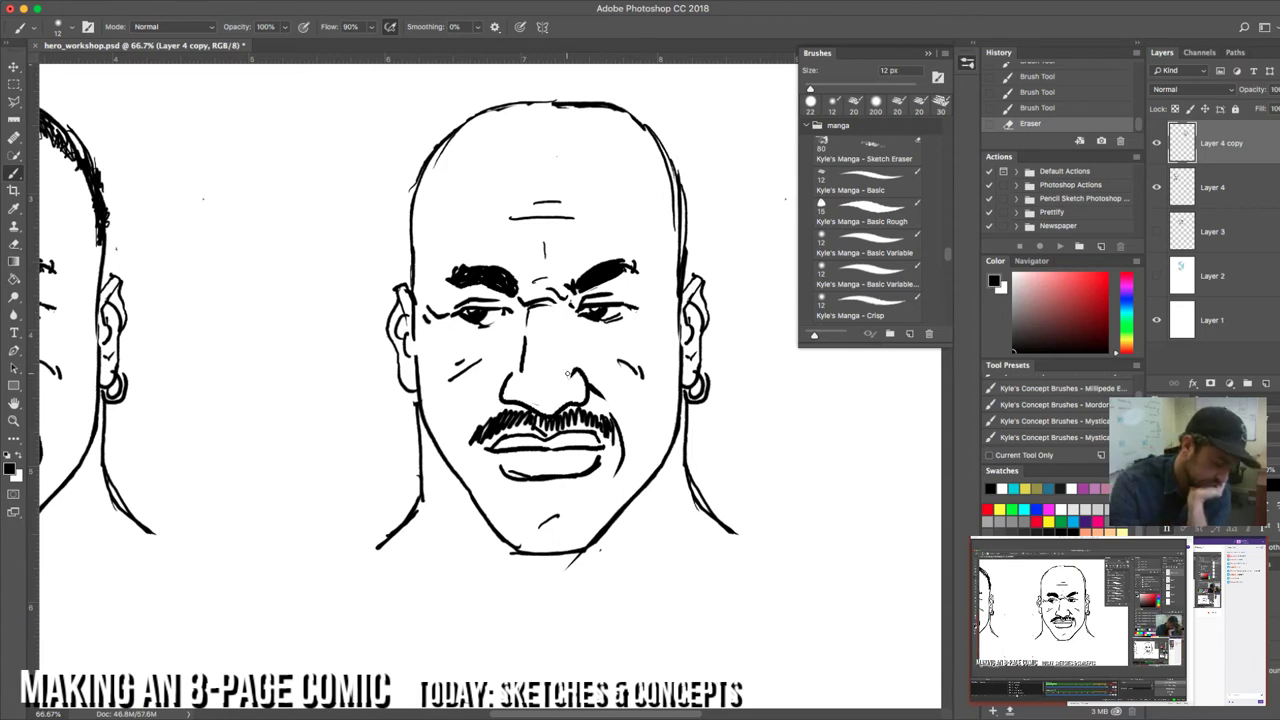
key("b")
left_click_drag(565, 371, 574, 392)
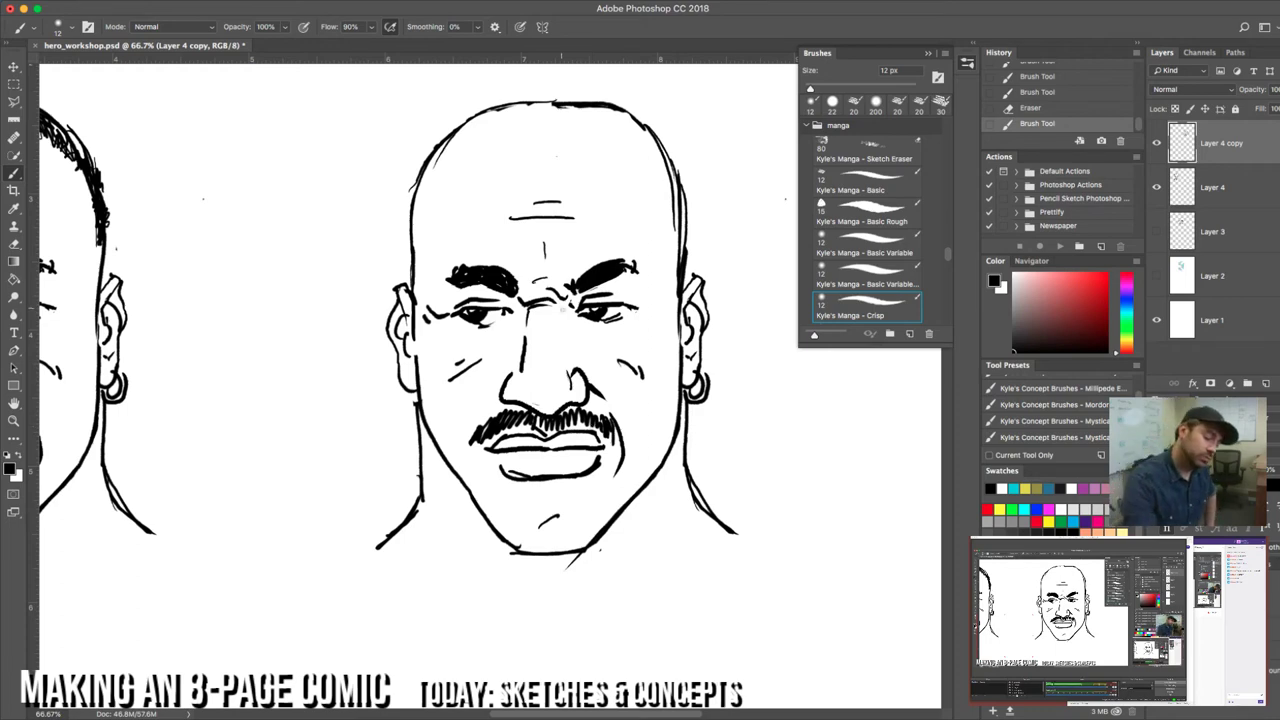
Step: Ink short frown creases between the brows at the nose bridge, undoing the first attempt
left_click_drag(565, 304, 570, 332)
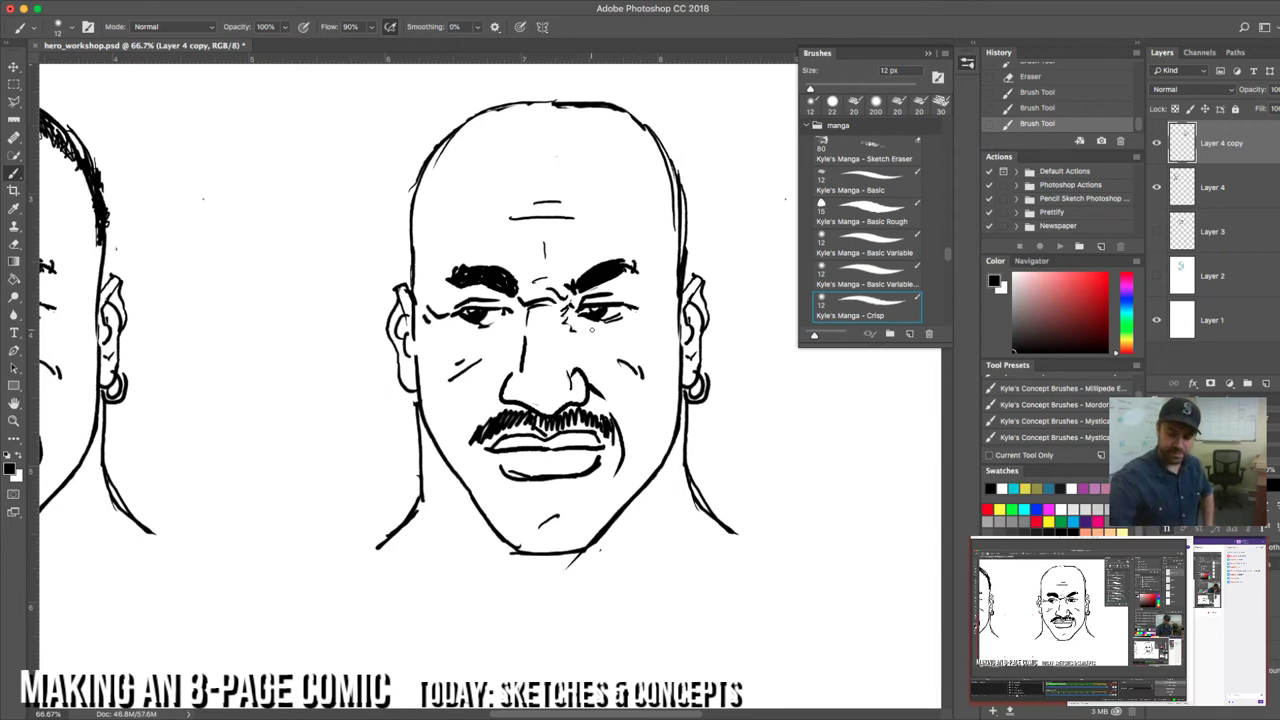
key("super+z")
key("super+alt+z")
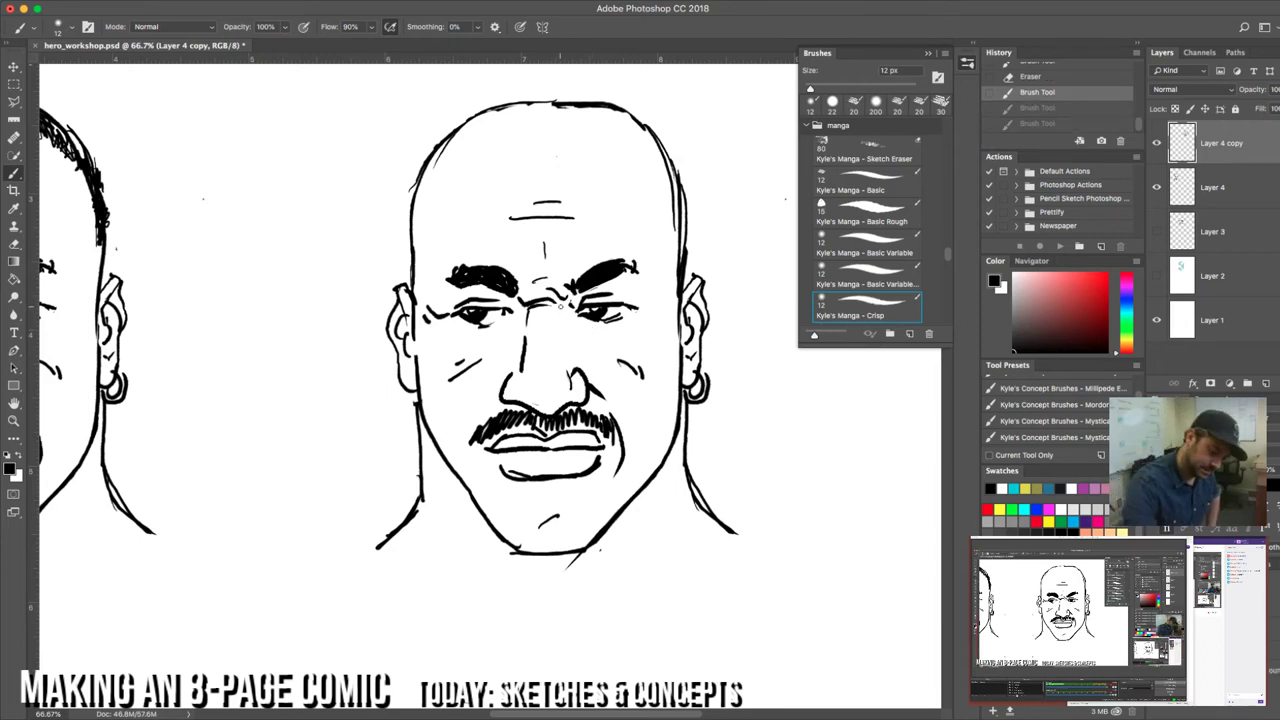
left_click_drag(560, 300, 574, 306)
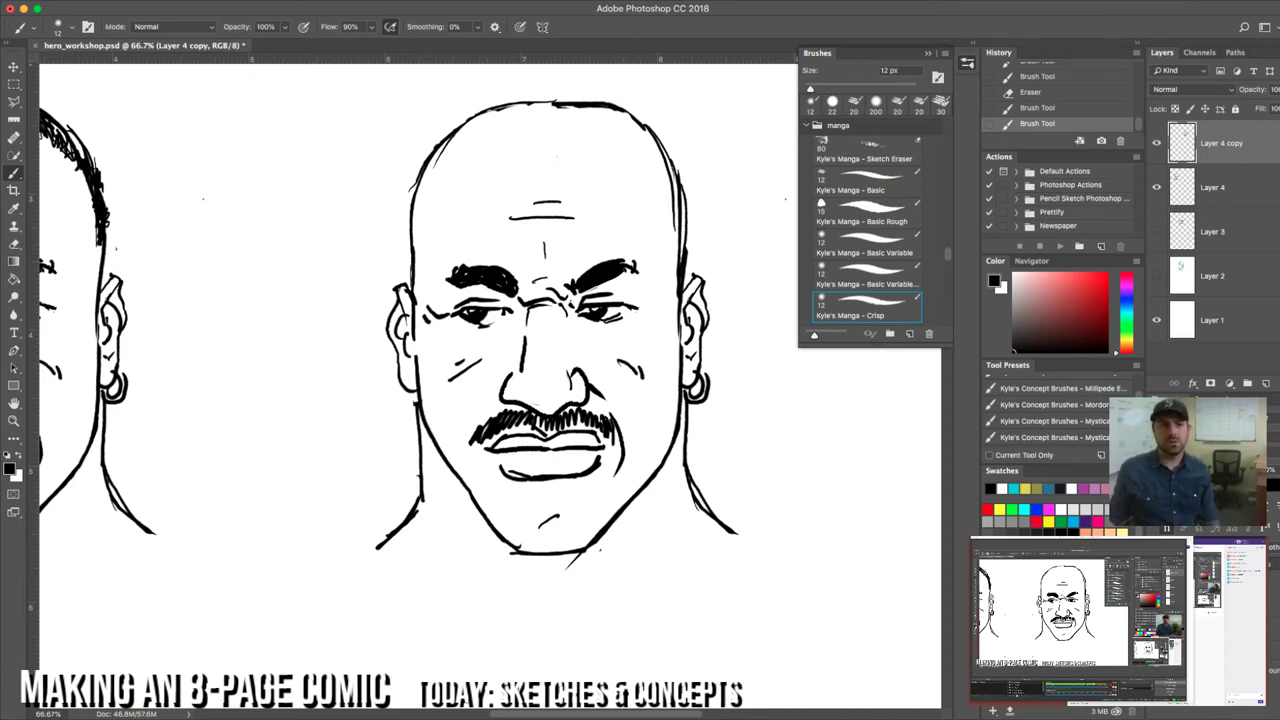
Step: Add a new layer above Layer 4 copy and enlarge the Kyle's Manga - Crisp brush to 40 px
key("F5")
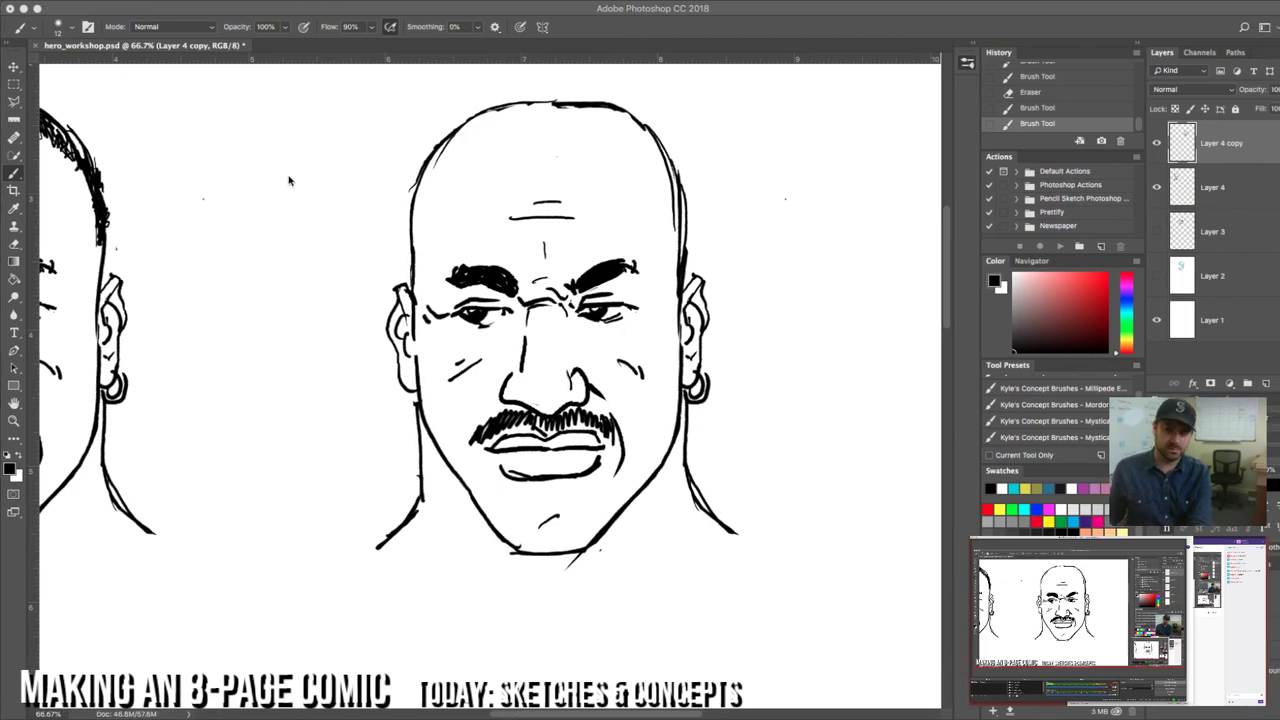
key("F5")
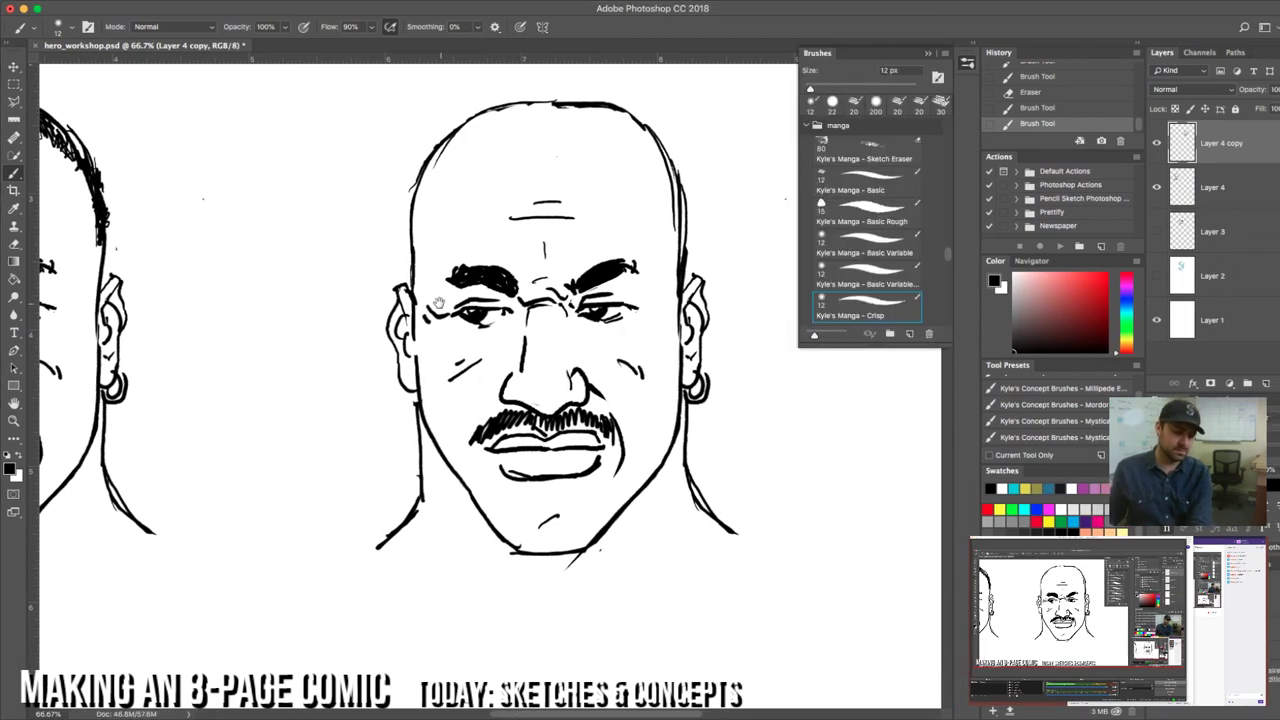
key("super+minus")
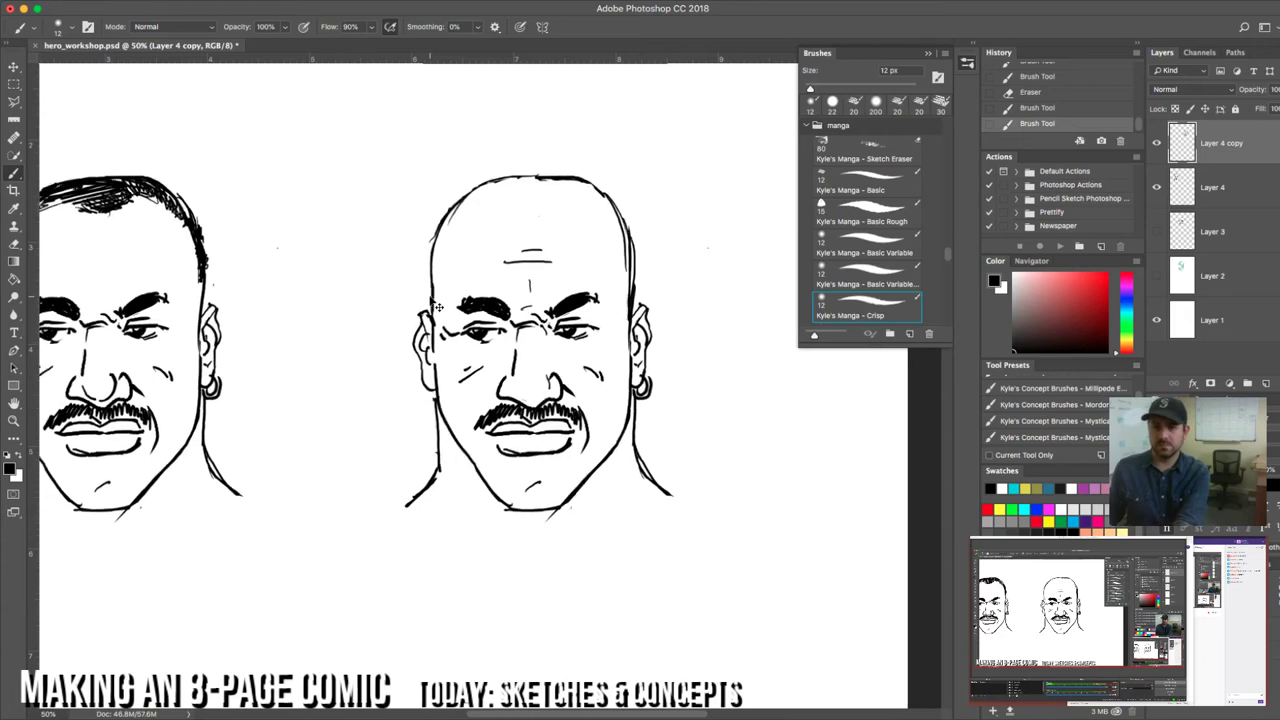
key("super+minus")
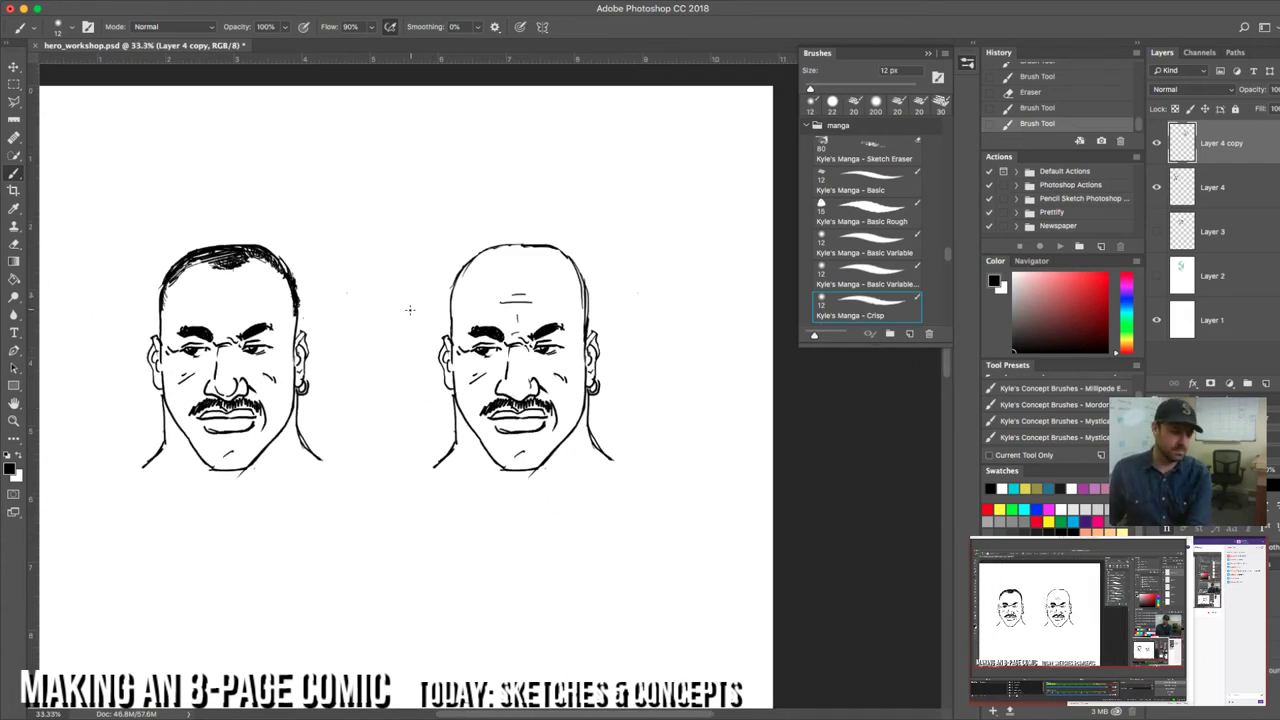
left_click_drag(475, 416, 556, 376)
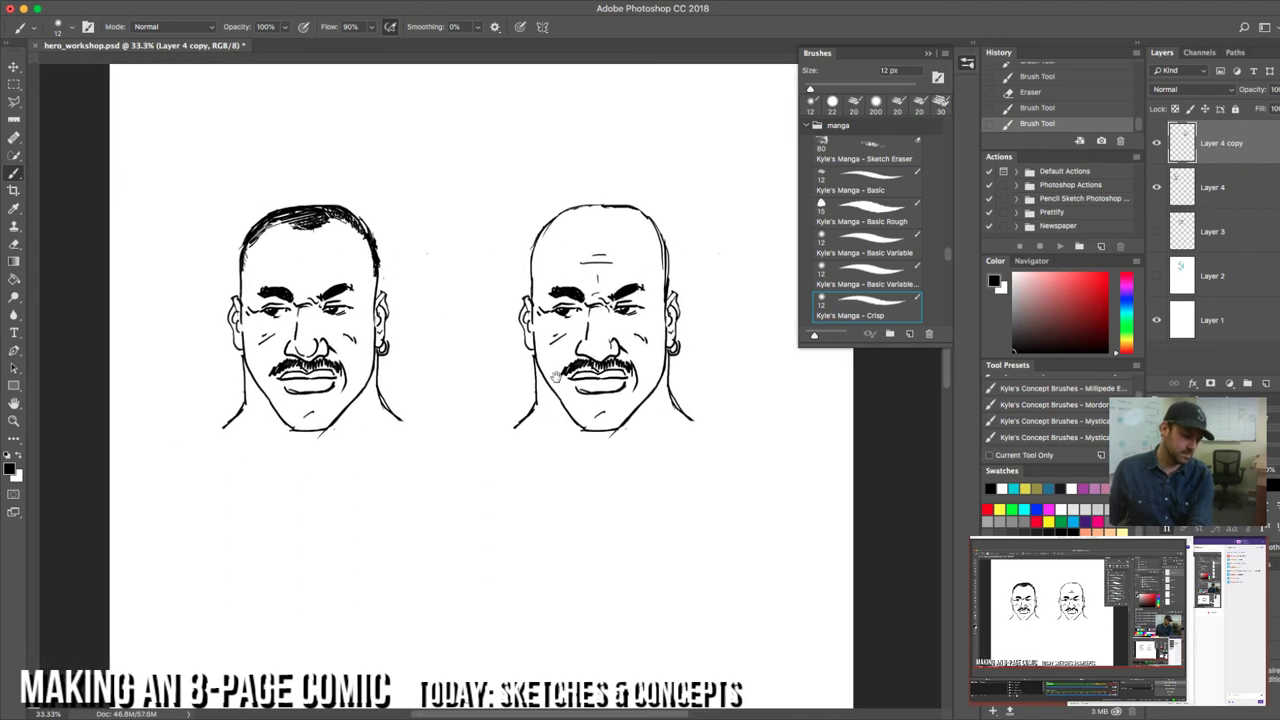
key("super+r")
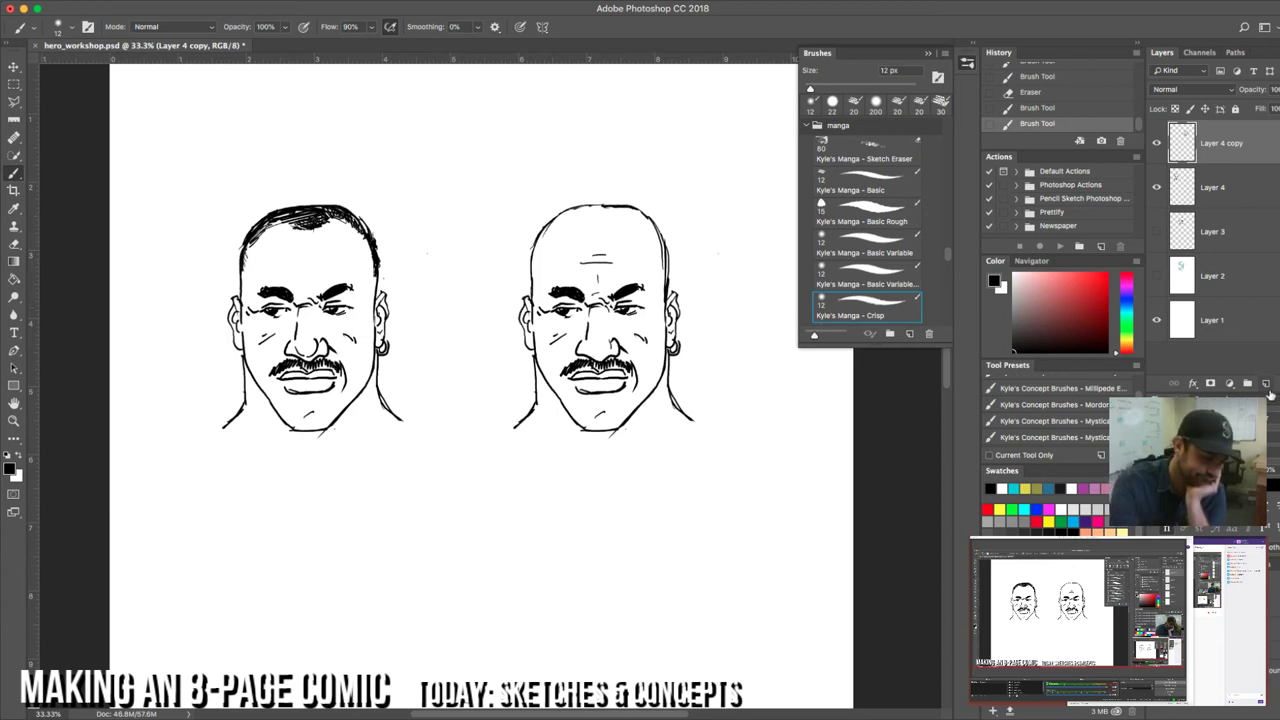
key("super+alt+shift+n")
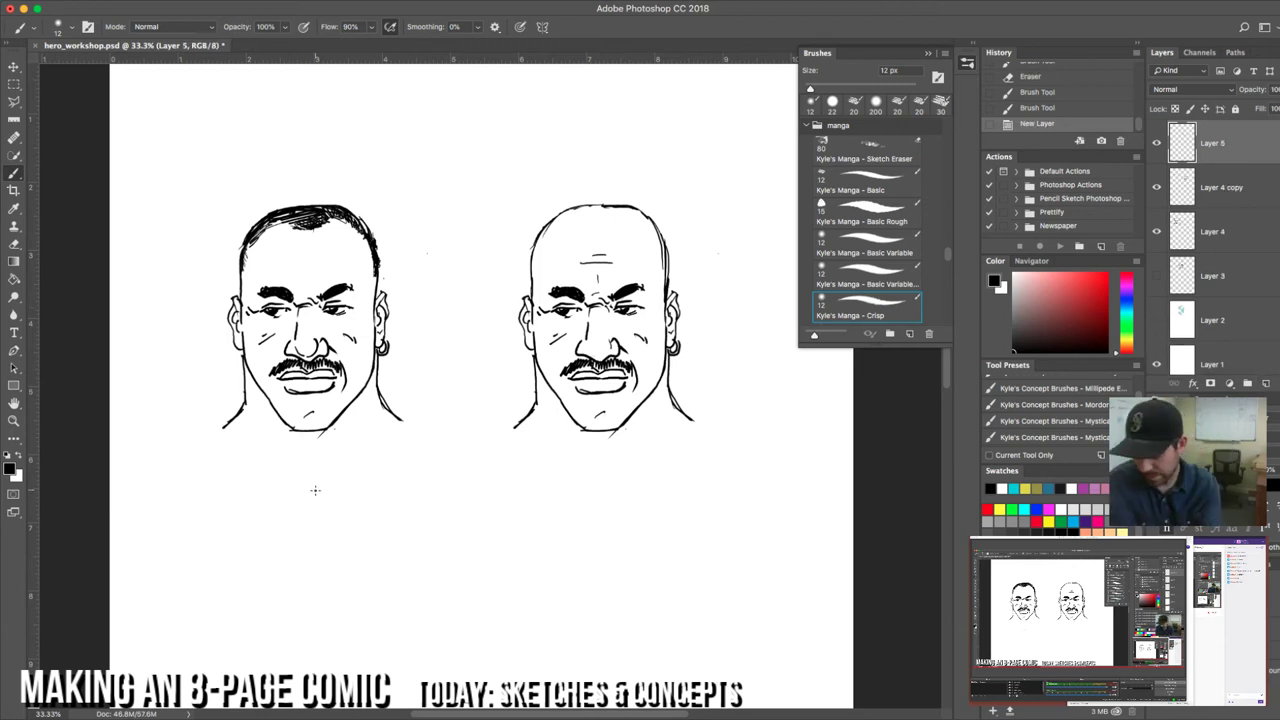
key("bracketright")
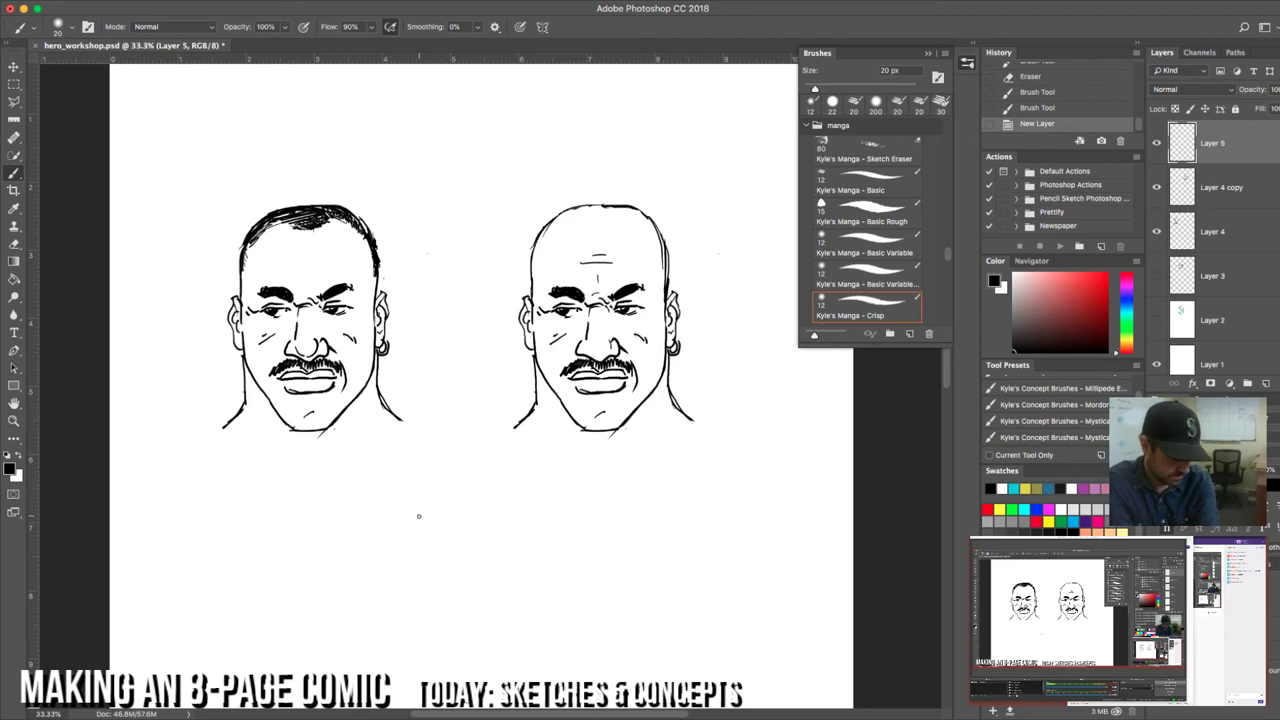
key("bracketright")
key("bracketright")
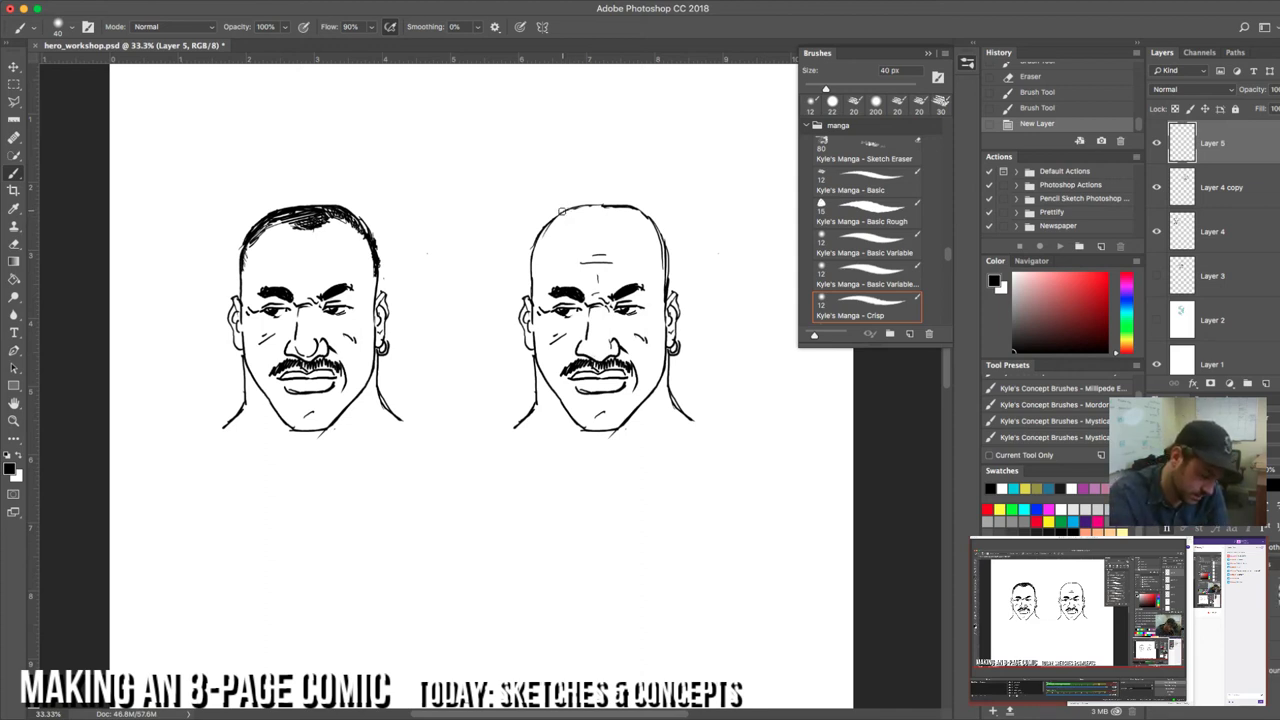
Step: Try a thick black hairstyle with a pointed widow's peak and solid temples on the duplicate head
mouse_move(531, 298)
left_mouse_down()
mouse_move(542, 230)
mouse_move(550, 248)
left_mouse_up()
left_click_drag(654, 230, 663, 300)
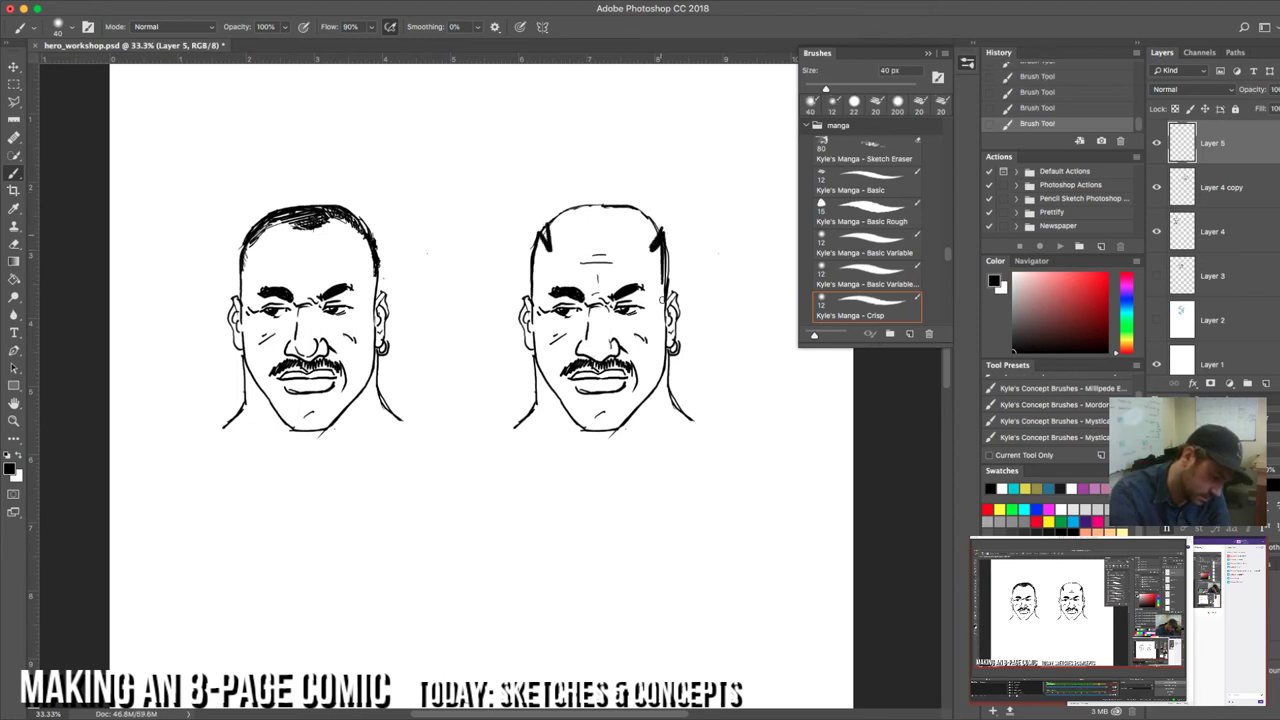
mouse_move(568, 206)
left_mouse_down()
mouse_move(599, 241)
mouse_move(604, 212)
mouse_move(602, 239)
mouse_move(632, 211)
left_mouse_up()
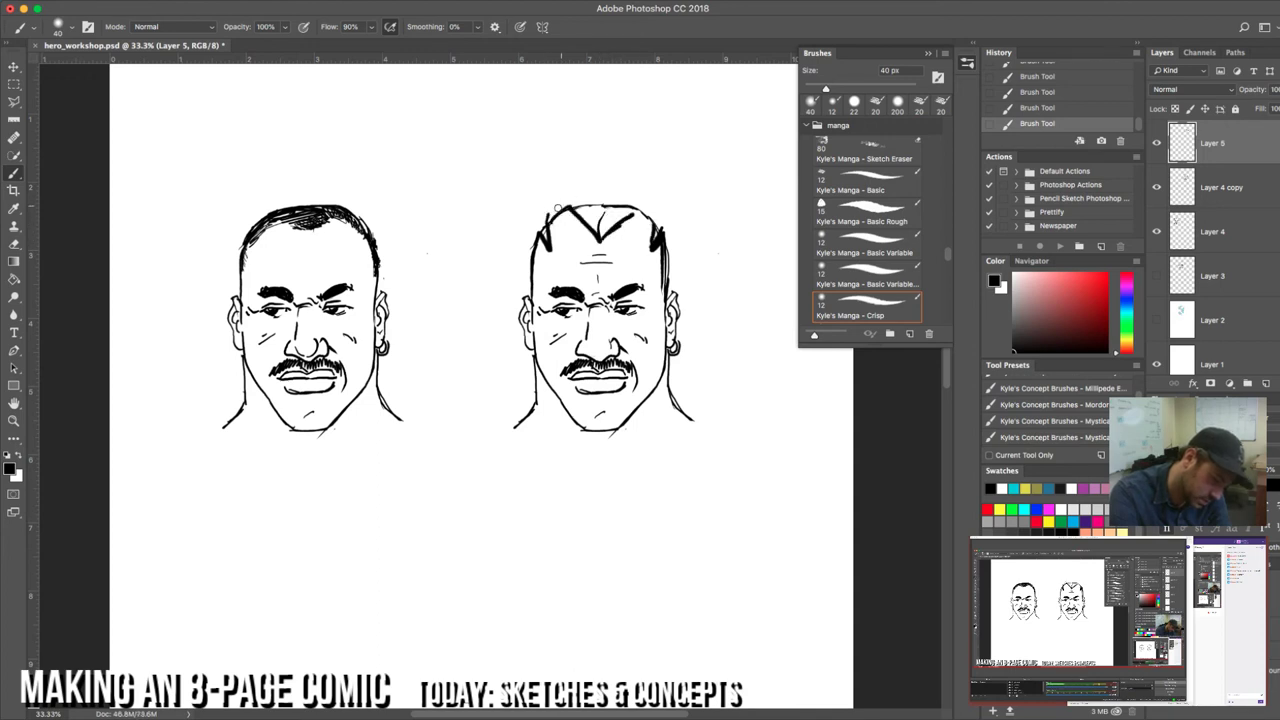
mouse_move(537, 240)
left_mouse_down()
mouse_move(542, 206)
mouse_move(577, 193)
mouse_move(650, 202)
mouse_move(637, 193)
mouse_move(663, 226)
mouse_move(622, 214)
mouse_move(637, 200)
mouse_move(612, 198)
mouse_move(603, 230)
mouse_move(607, 215)
mouse_move(587, 212)
mouse_move(597, 205)
mouse_move(577, 210)
mouse_move(614, 204)
mouse_move(539, 206)
mouse_move(533, 258)
left_mouse_up()
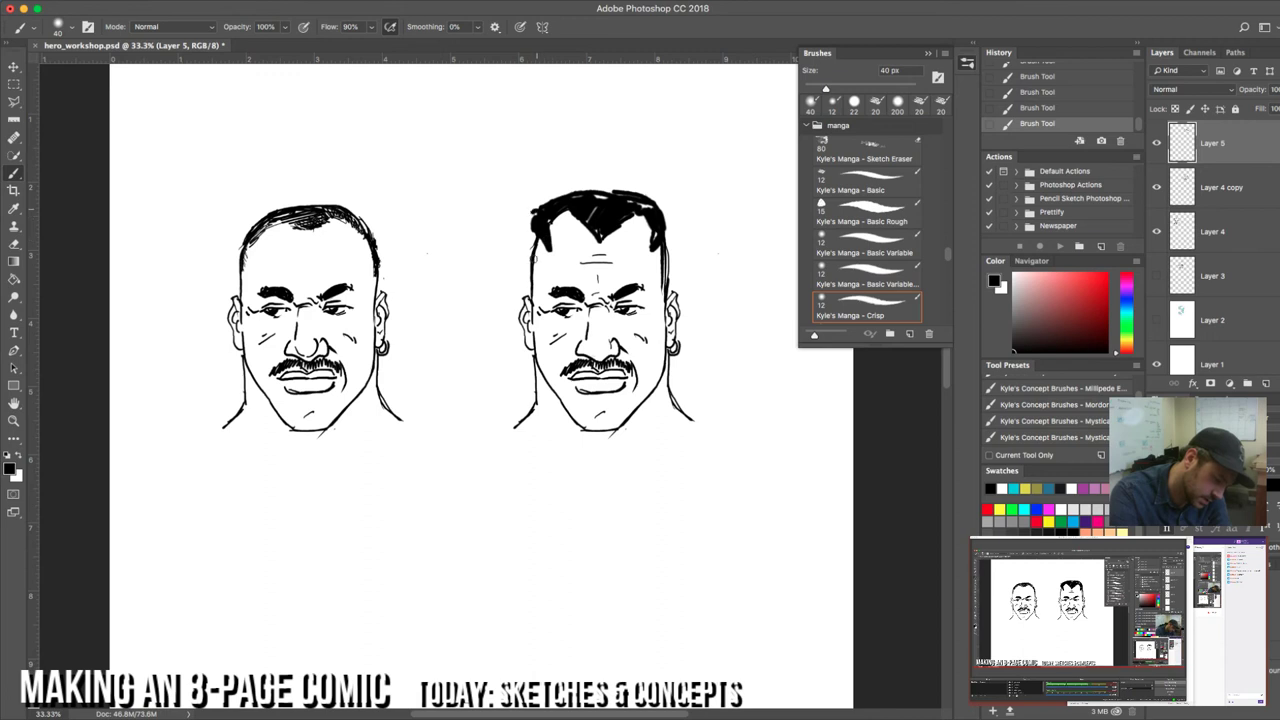
left_click_drag(533, 212, 532, 280)
left_click_drag(664, 206, 668, 284)
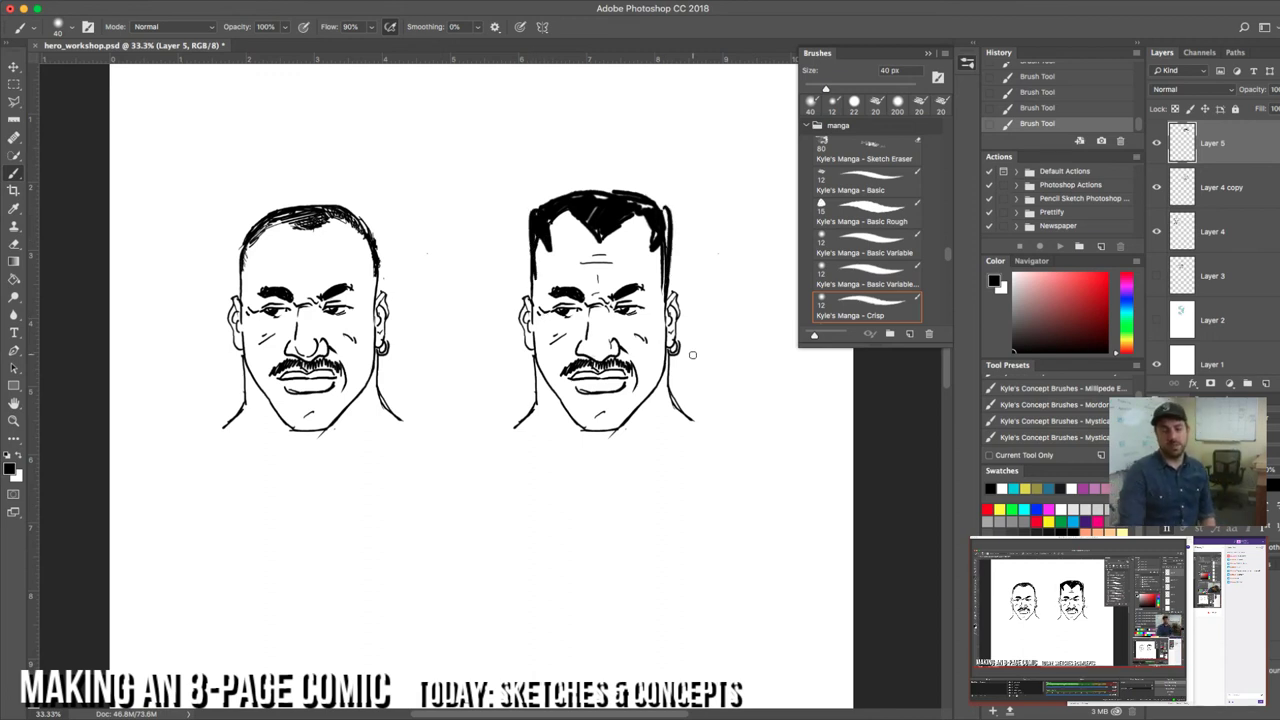
Step: Undo all the widow's-peak hair strokes on Layer 5
key("super+alt+z")
key("super+alt+z")
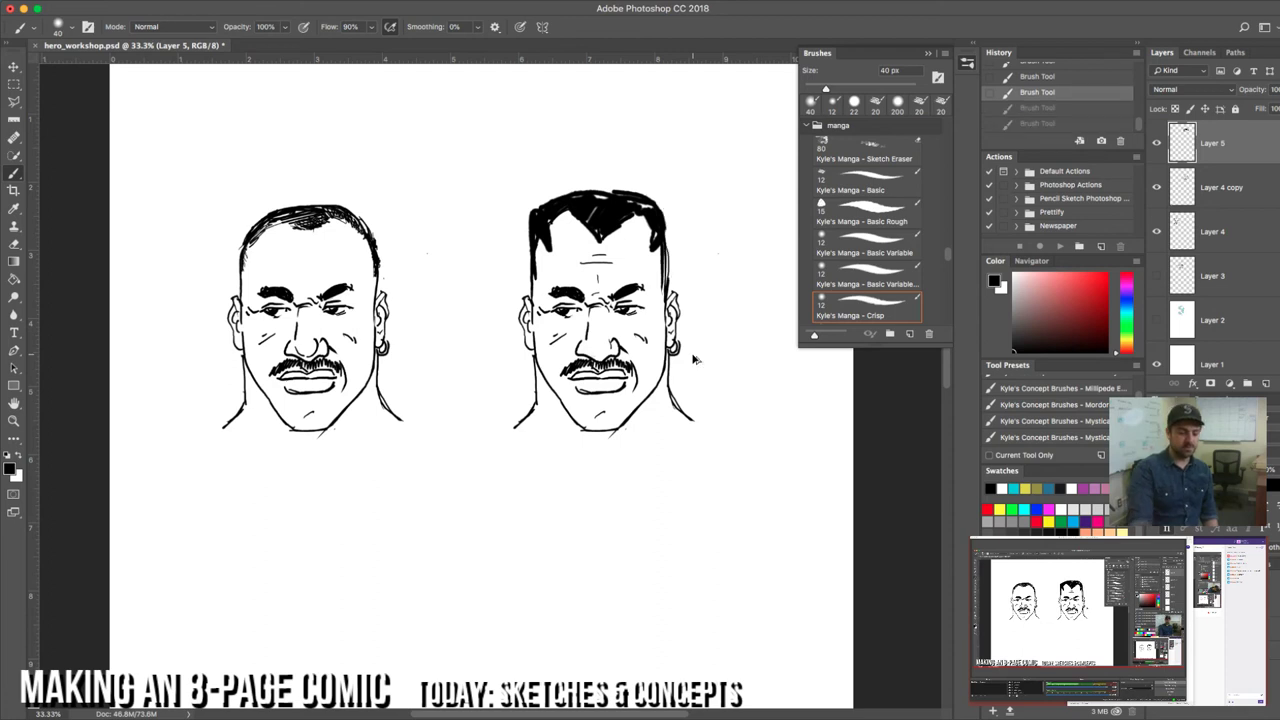
key("super+alt+z")
key("super+alt+z")
key("super+alt+z")
key("super+alt+z")
key("super+alt+z")
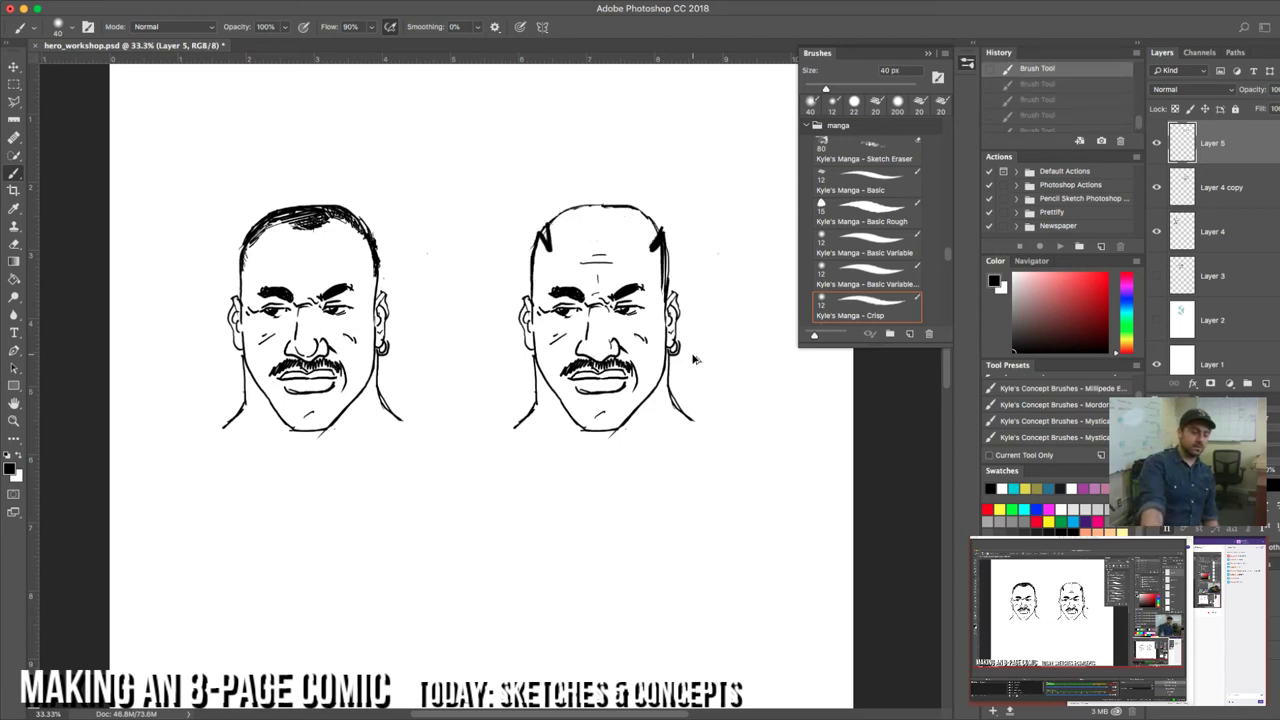
key("super+alt+z")
key("super+alt+z")
key("super+alt+z")
key("super+alt+z")
key("super+alt+z")
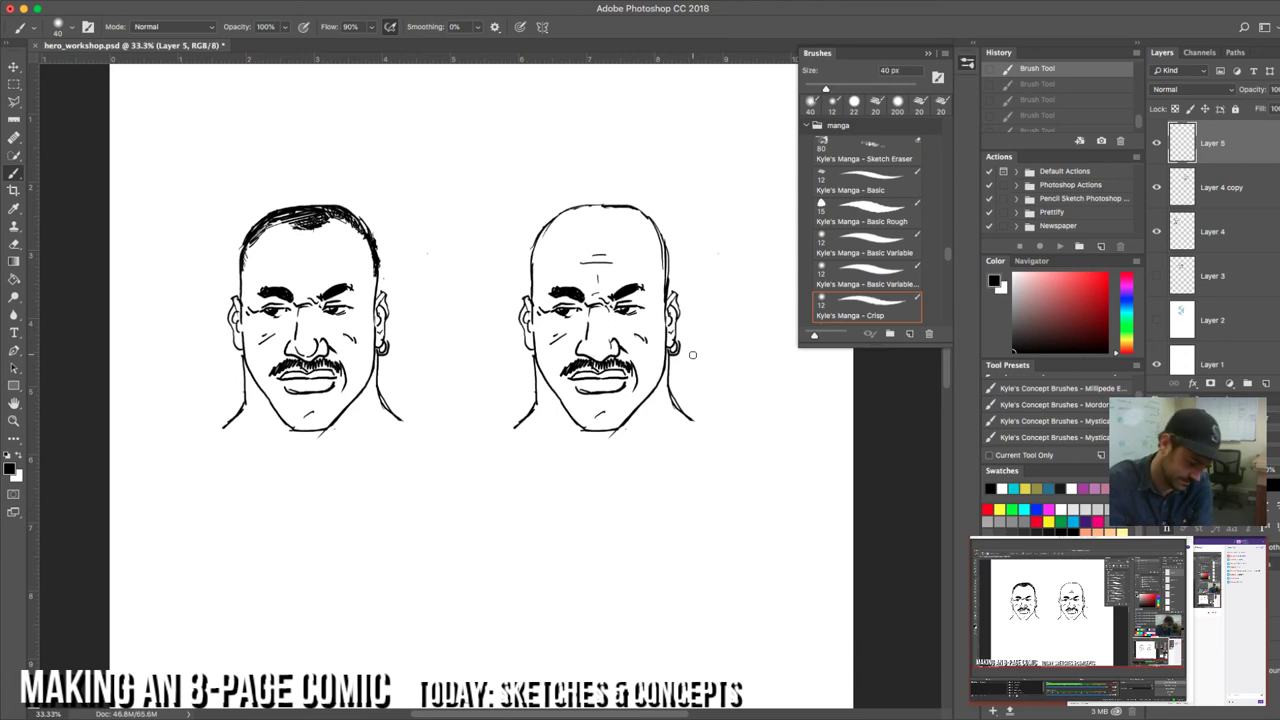
Step: Reduce the brush size to 25 px and try erasing the duplicate head's skull outline on Layer 5
key("bracketleft")
key("bracketleft")
key("bracketleft")
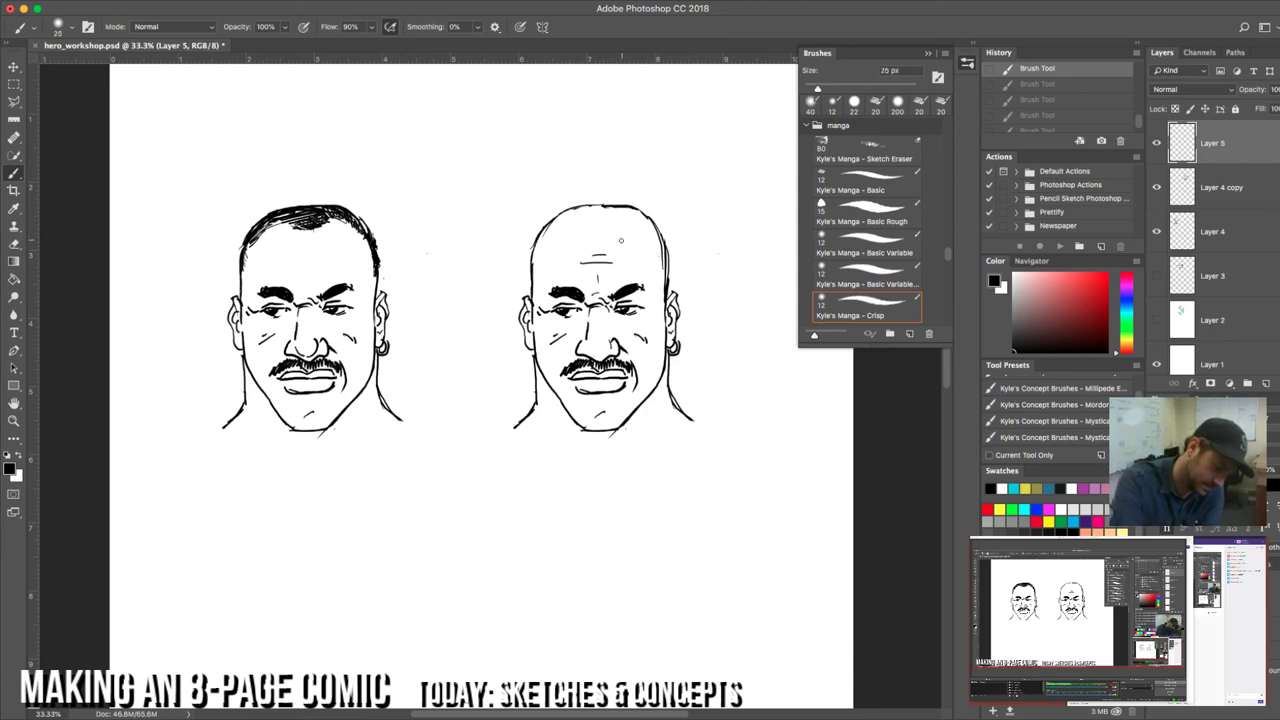
left_click(531, 240)
left_click(566, 207)
left_click(570, 196)
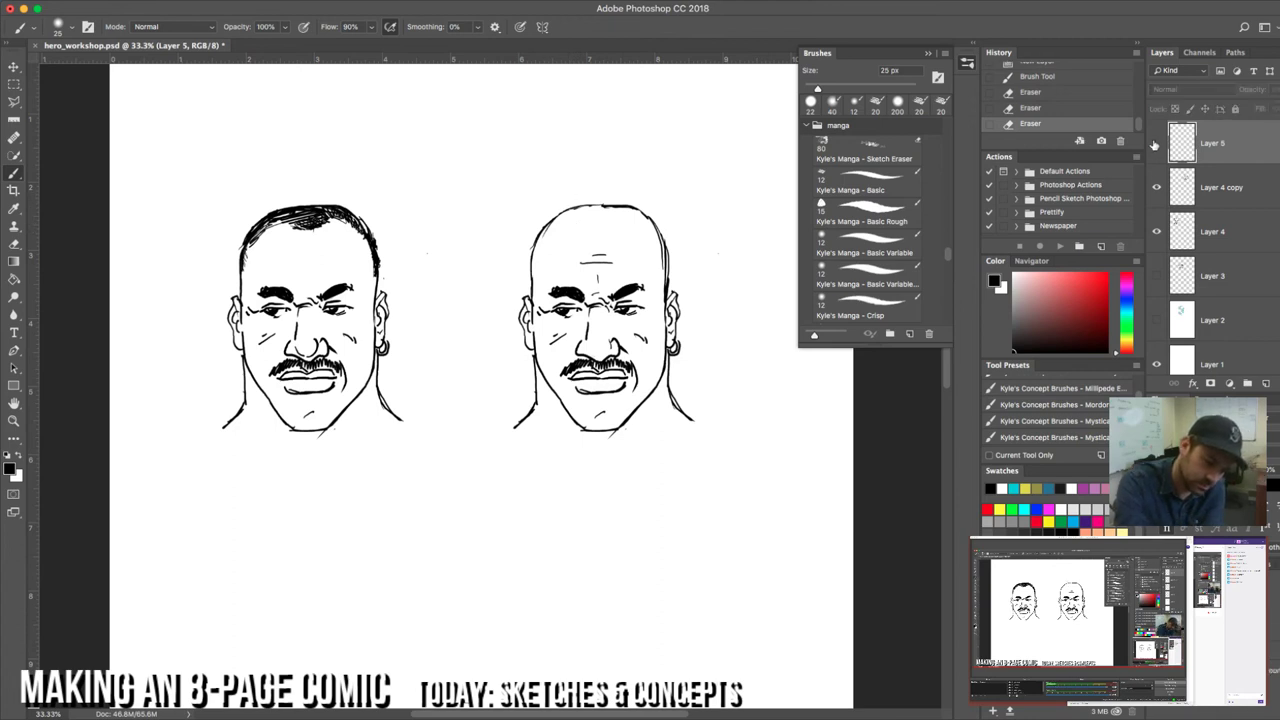
Step: Erase the skull outline on Layer 4 copy and ink a cleaner one over the crown from ear to ear
left_click(1158, 187)
left_click(1158, 187)
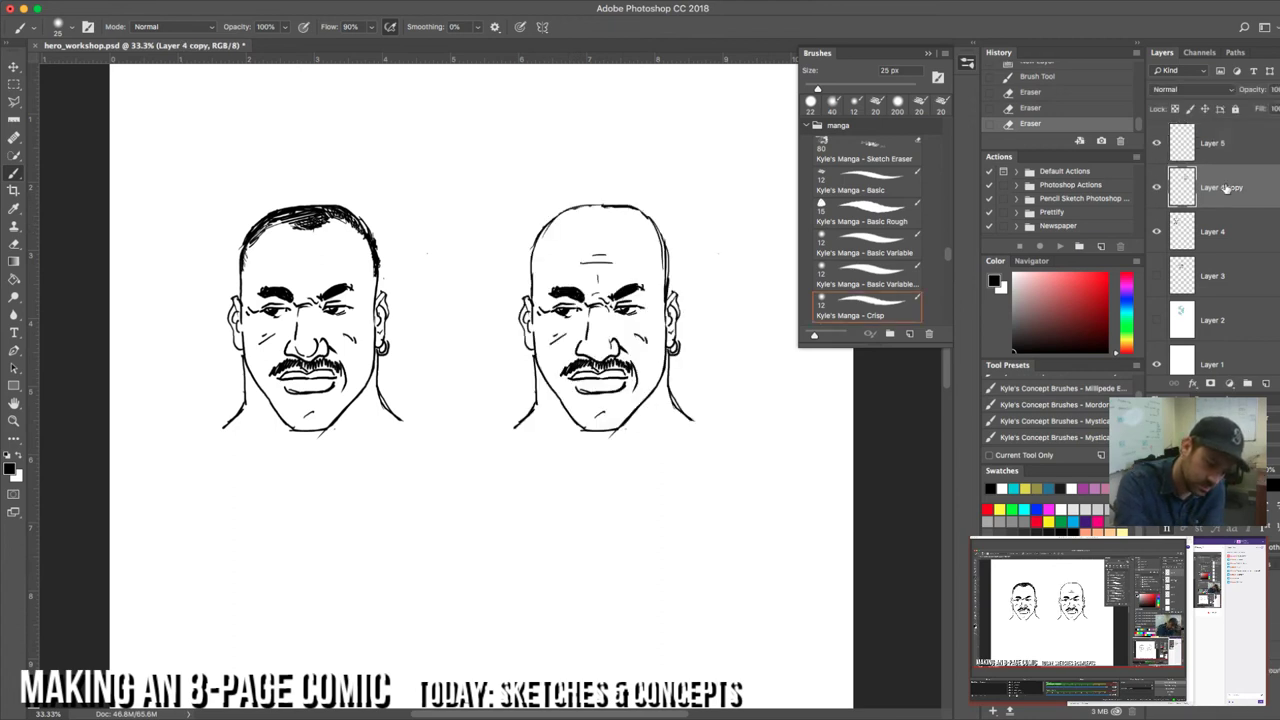
left_click(1175, 187)
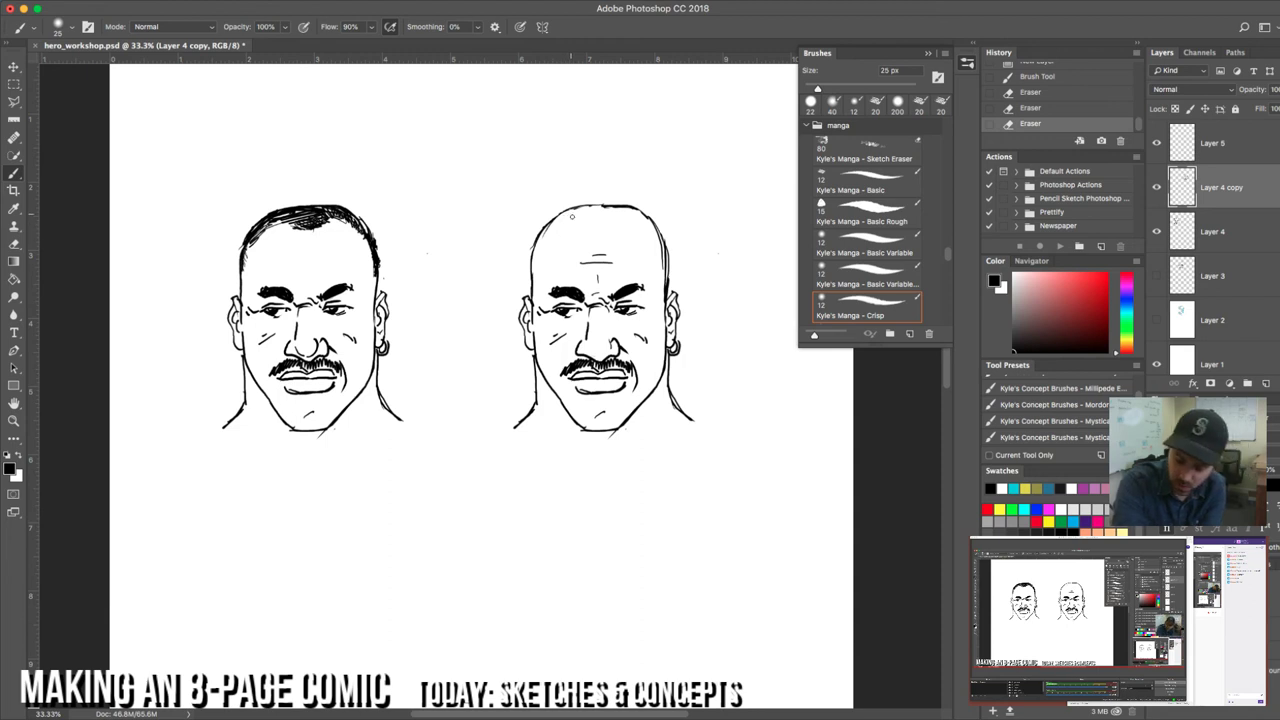
key("e")
mouse_move(563, 209)
left_mouse_down()
mouse_move(527, 244)
mouse_move(536, 233)
mouse_move(532, 286)
mouse_move(541, 255)
mouse_move(600, 200)
mouse_move(654, 195)
mouse_move(637, 204)
mouse_move(661, 221)
mouse_move(646, 220)
mouse_move(665, 288)
left_mouse_up()
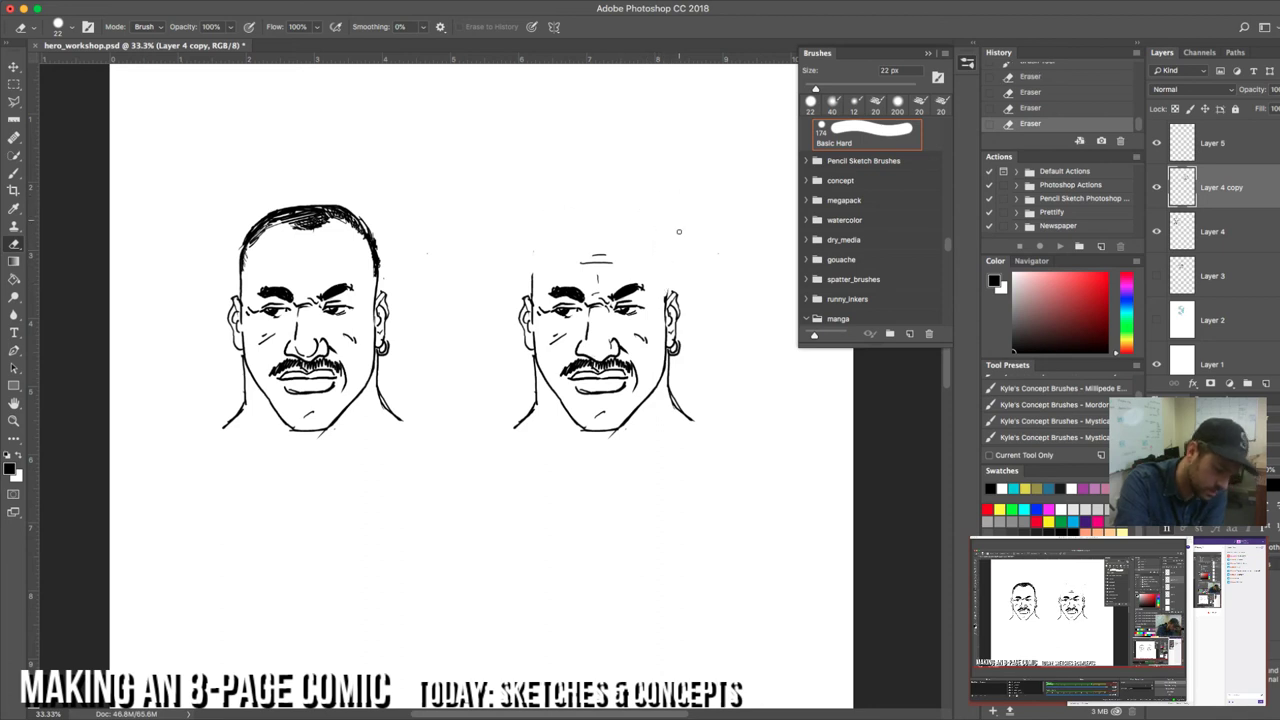
key("b")
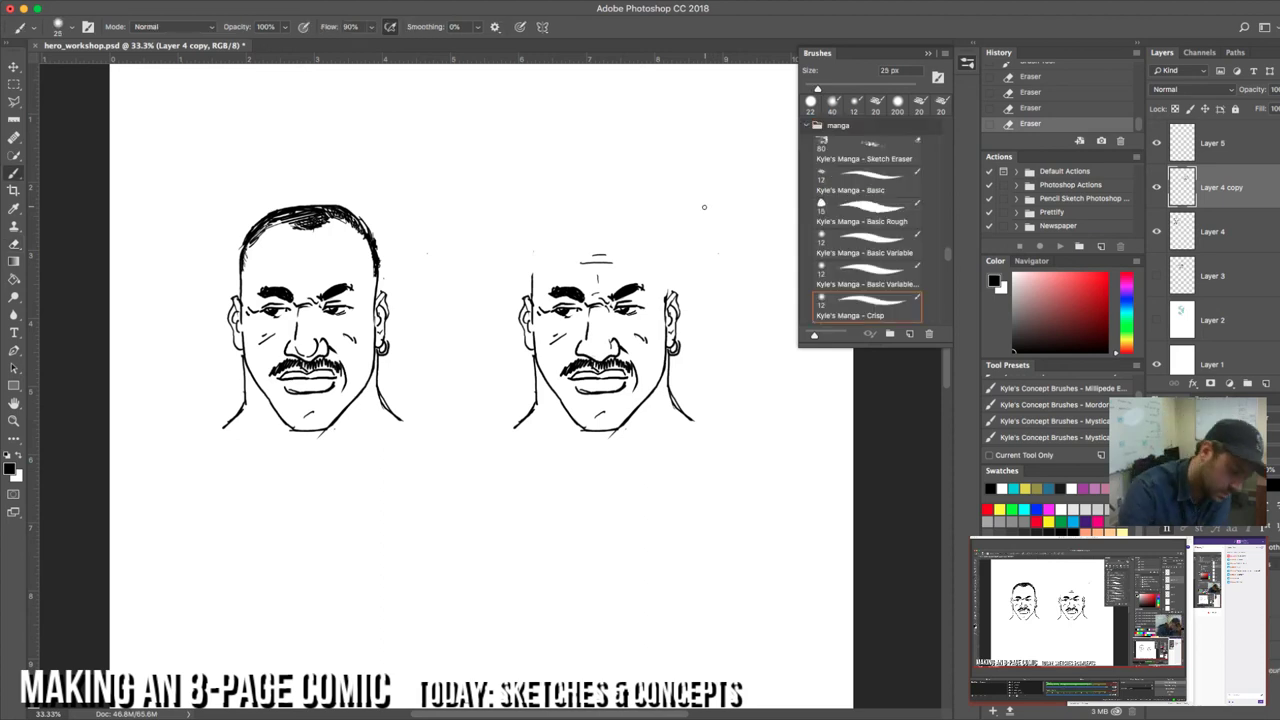
mouse_move(532, 302)
left_mouse_down()
mouse_move(535, 240)
mouse_move(572, 210)
mouse_move(645, 211)
mouse_move(669, 290)
left_mouse_up()
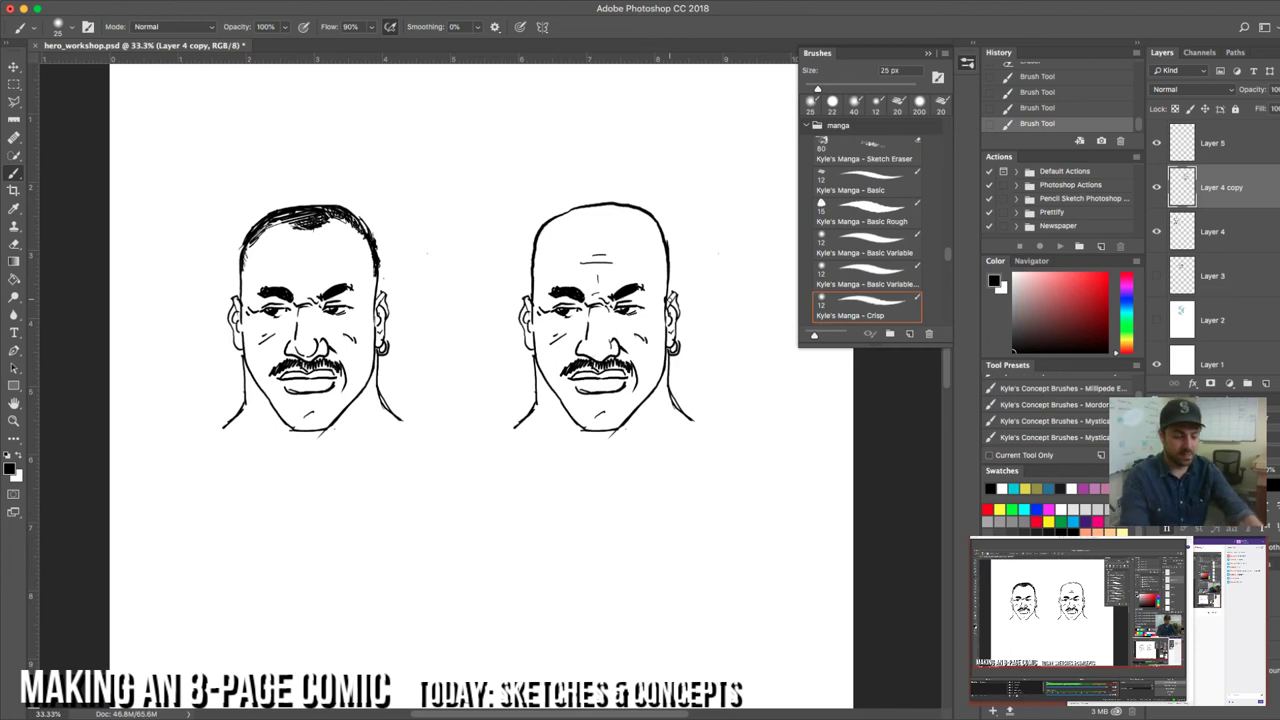
Step: Erase the duplicate head's upper-left skull outline and try re-inking it, switching to the 11 px Watercolor Small Round Tip brush
mouse_move(550, 218)
left_mouse_down()
mouse_move(583, 204)
mouse_move(534, 248)
left_mouse_up()
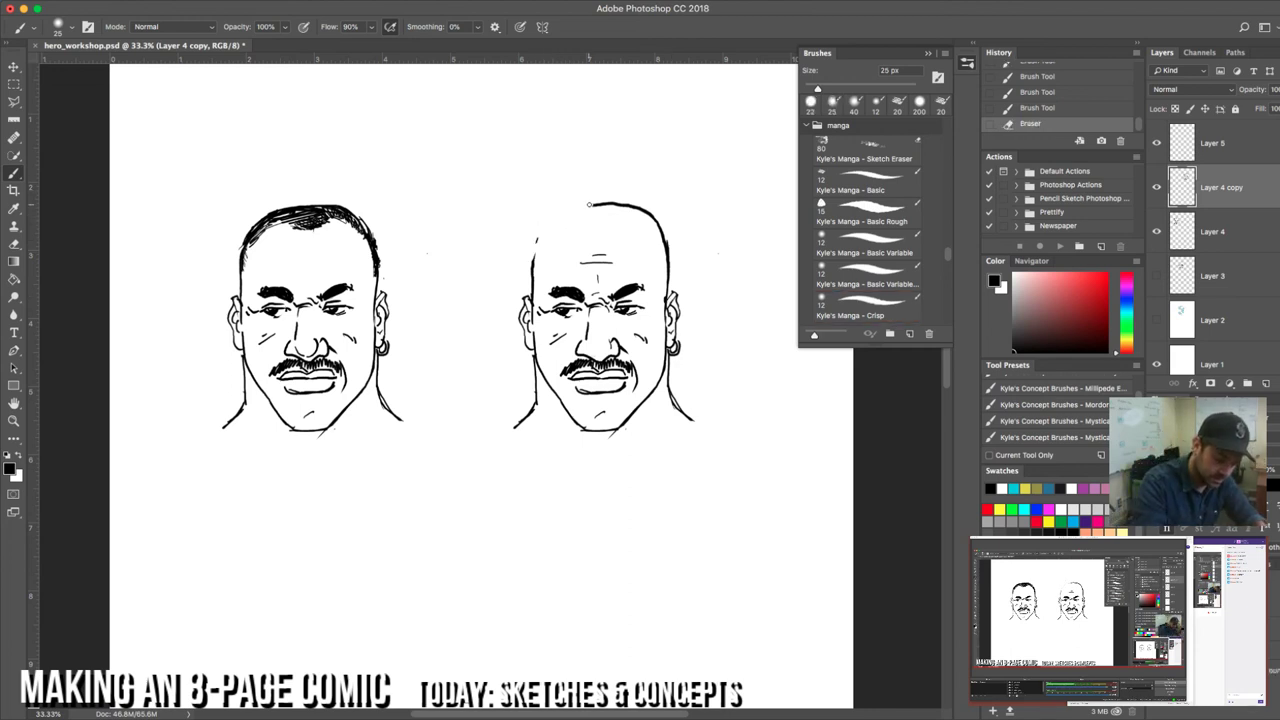
key("b")
mouse_move(556, 206)
left_mouse_down()
mouse_move(612, 202)
mouse_move(576, 203)
mouse_move(532, 252)
mouse_move(560, 208)
mouse_move(534, 250)
left_mouse_up()
right_click(557, 218)
key("comma")
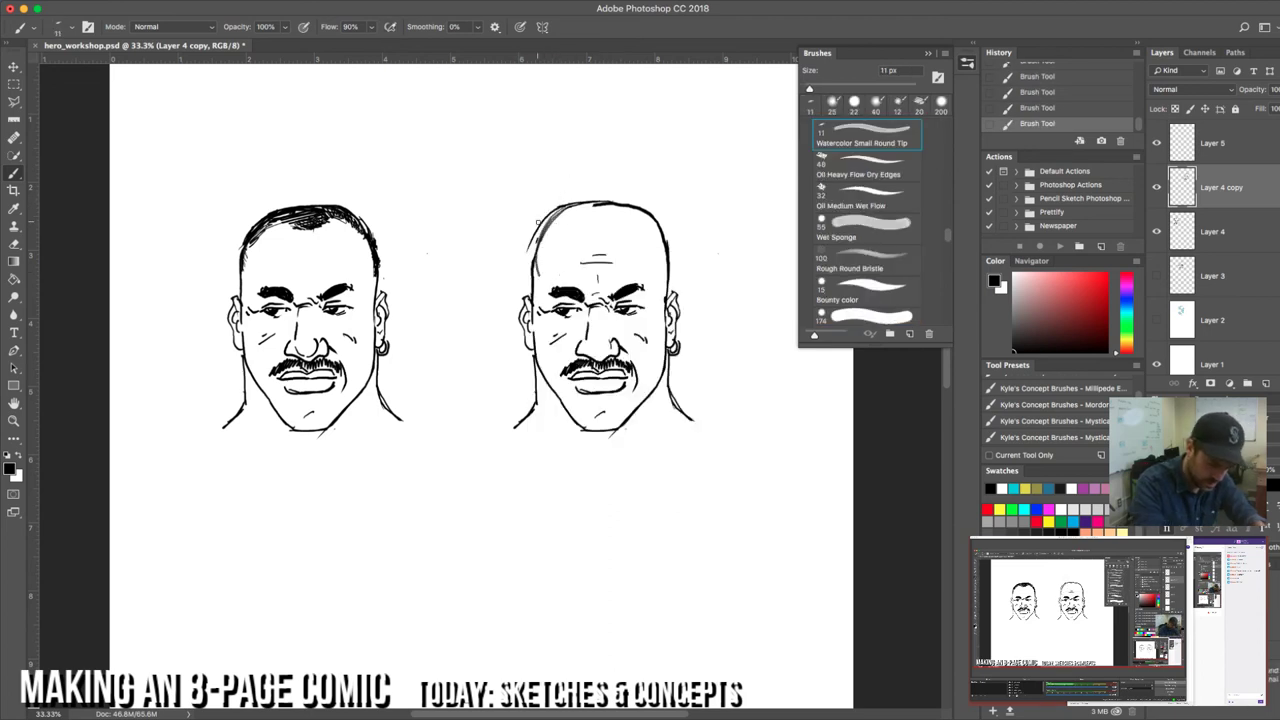
Step: Undo the last re-inking strokes on the duplicate head's skull outline
key("super+alt+z")
key("super+alt+z")
key("super+alt+z")
key("super+alt+z")
Step: Erase the upper-left skull outline and redraw it as a thin, rounded curve with stray marks cleaned up
key("e")
mouse_move(538, 262)
left_mouse_down()
mouse_move(570, 204)
mouse_move(562, 212)
mouse_move(612, 198)
left_mouse_up()
key("b")
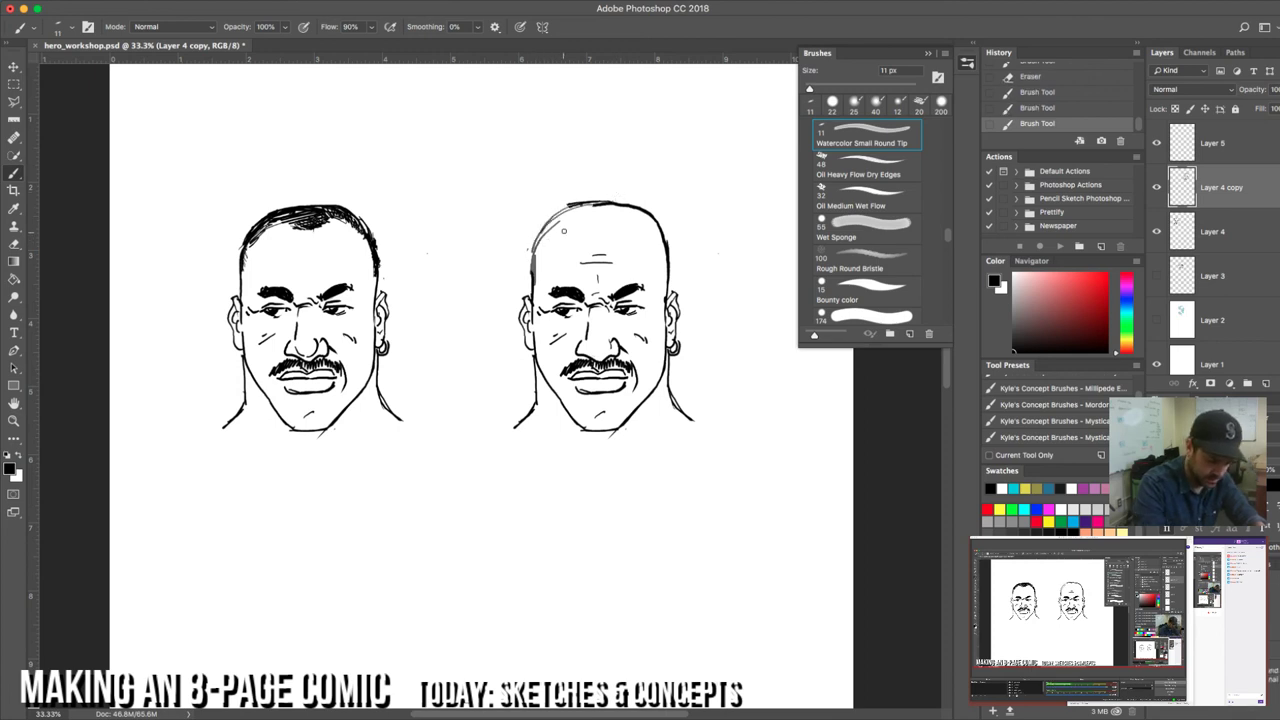
key("e")
left_click_drag(537, 288, 537, 256)
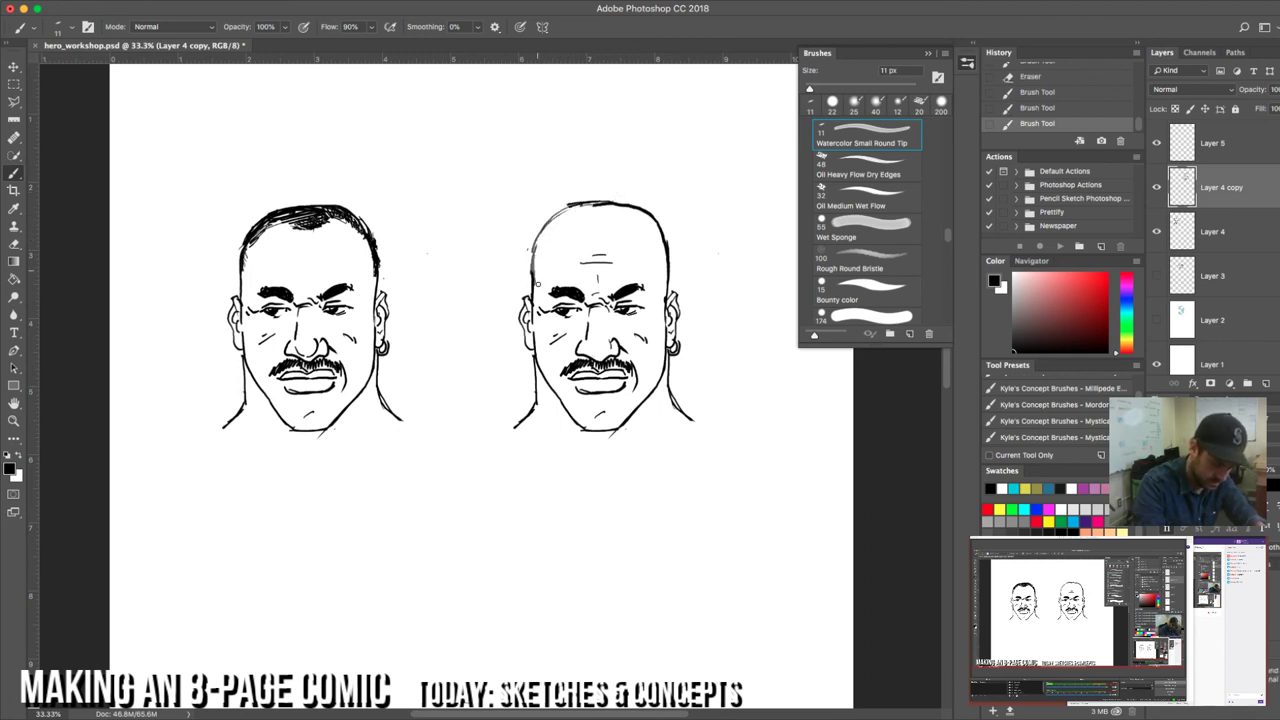
left_click_drag(578, 214, 604, 204)
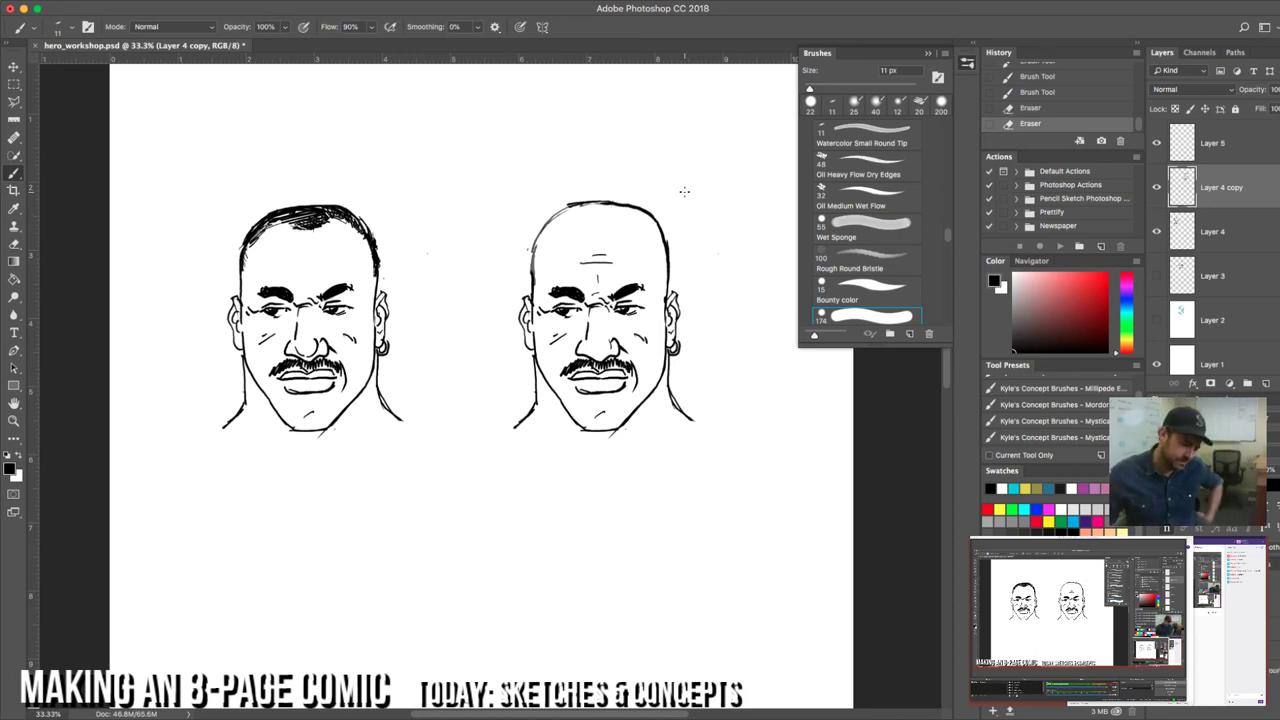
Step: Sketch a V-shaped collar with a doubled edge beneath the duplicate head's neck and two wide stacked boxes below it
left_click(700, 432)
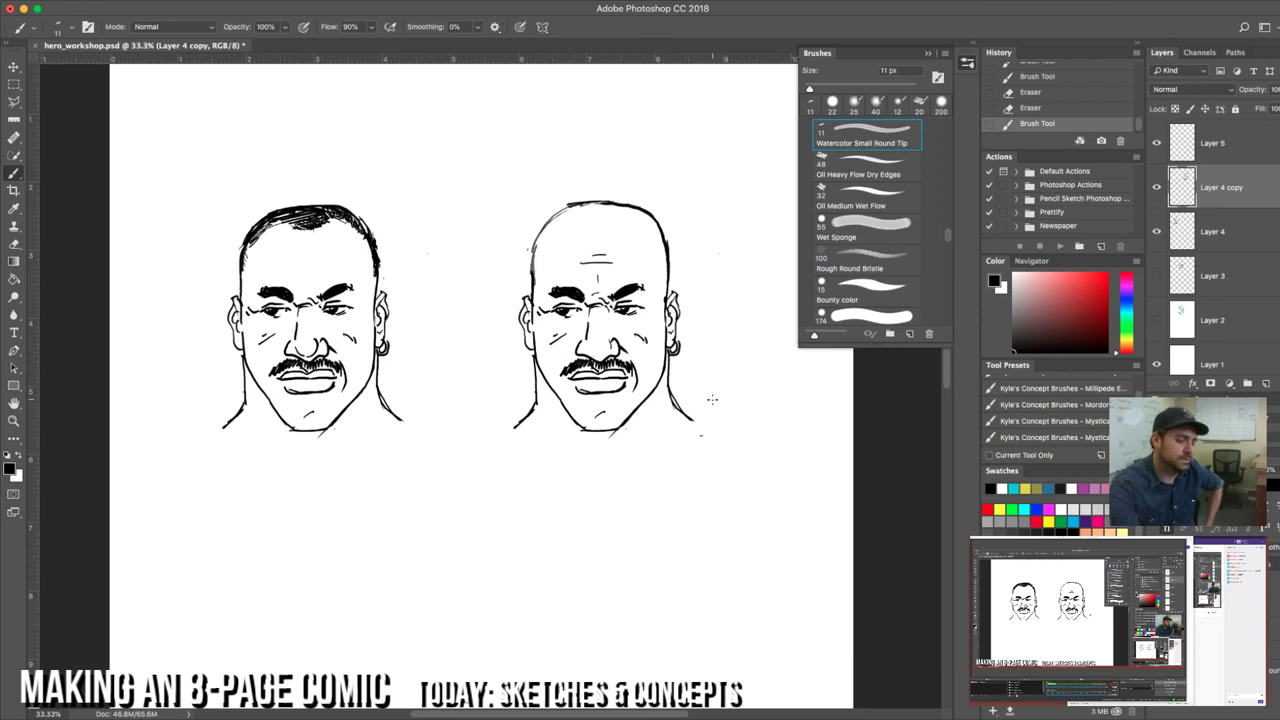
mouse_move(510, 434)
left_mouse_down()
mouse_move(622, 499)
mouse_move(700, 426)
mouse_move(628, 500)
left_mouse_up()
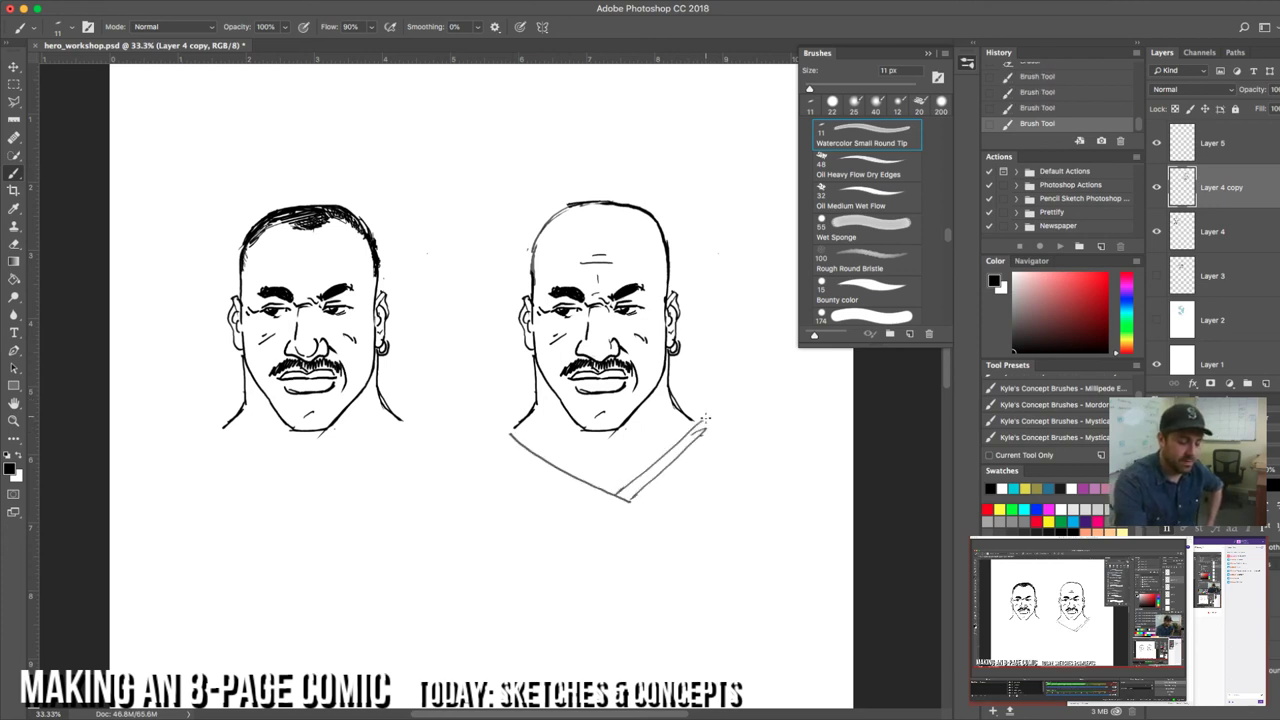
mouse_move(519, 538)
left_mouse_down()
mouse_move(718, 526)
mouse_move(512, 595)
mouse_move(676, 585)
left_mouse_up()
left_click_drag(716, 527, 710, 580)
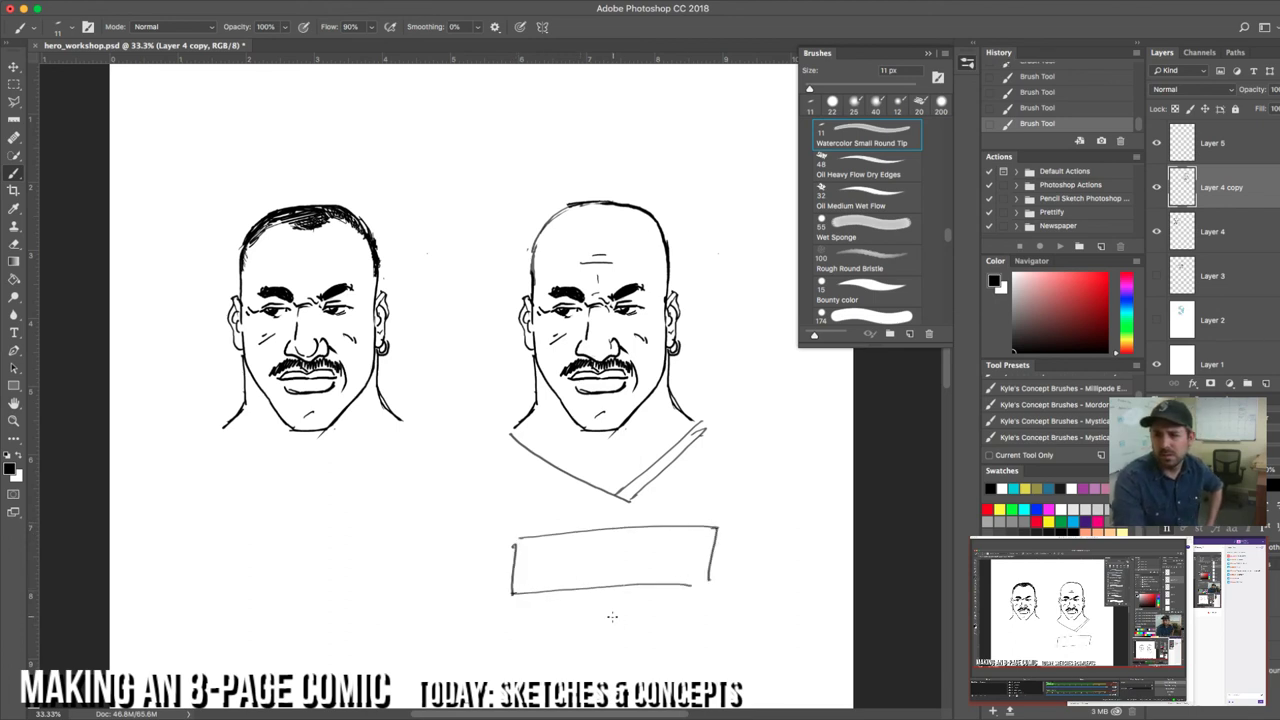
mouse_move(520, 620)
left_mouse_down()
mouse_move(519, 656)
mouse_move(727, 606)
left_mouse_up()
left_click_drag(511, 656, 703, 652)
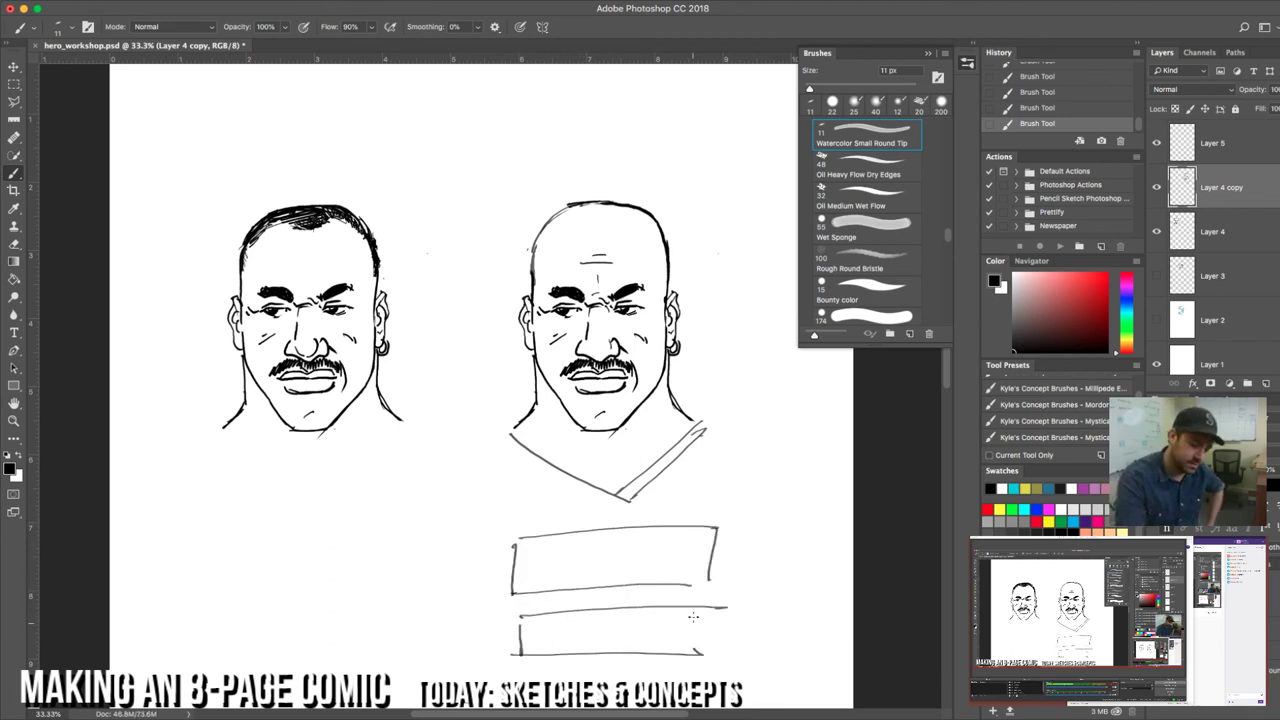
left_click_drag(700, 605, 703, 654)
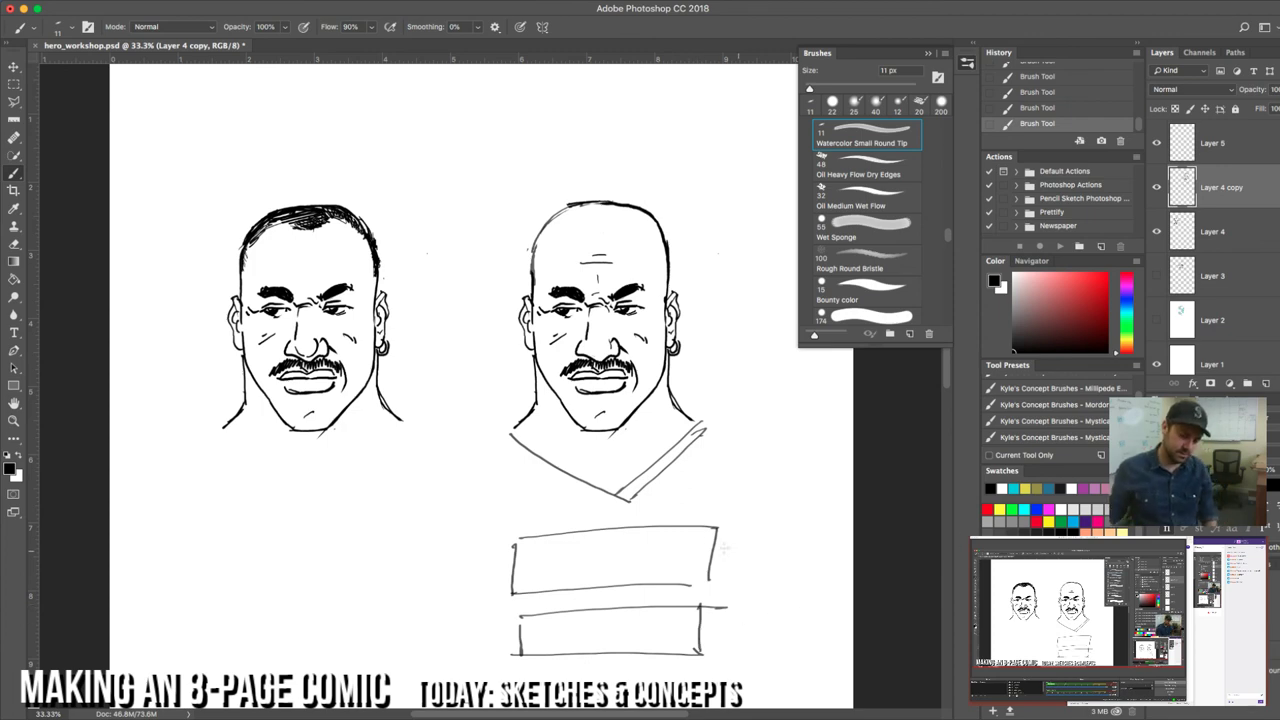
Step: Sketch a third box beneath the two wide ones, closing it at about half their width and erasing the excess lines
scroll(685, 519, "down", 5)
scroll(685, 519, "up", 2)
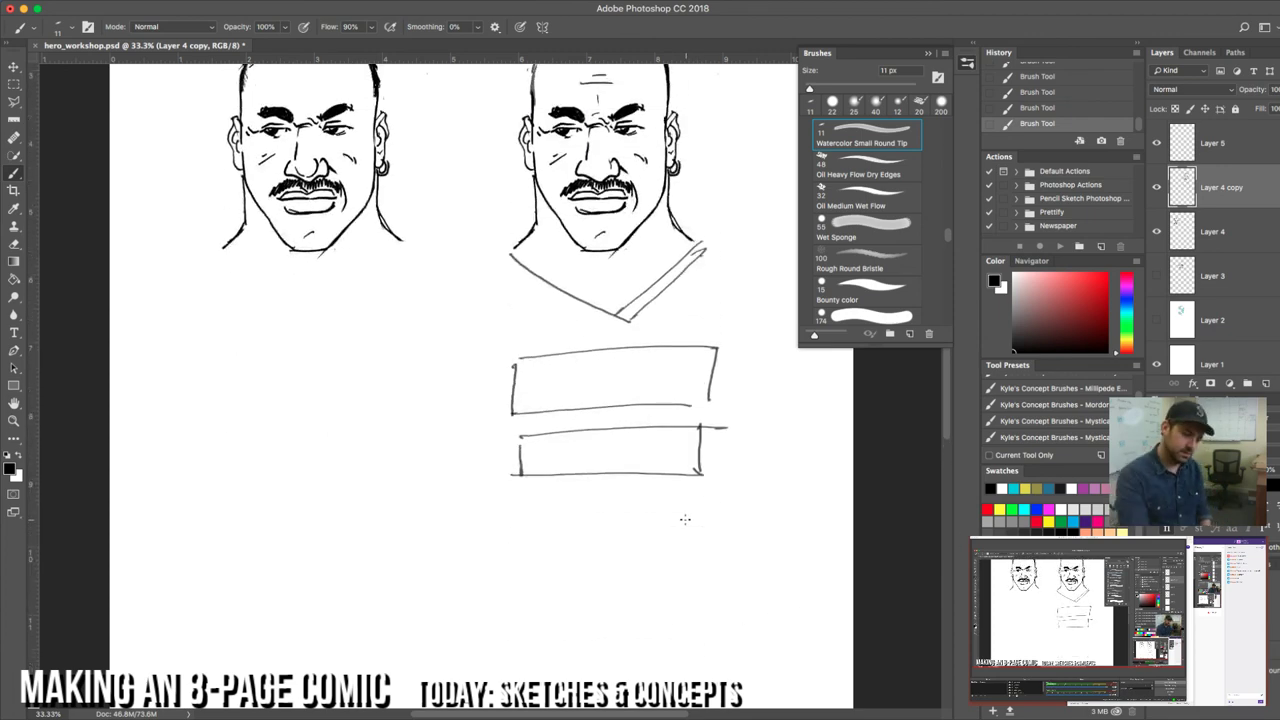
mouse_move(529, 507)
left_mouse_down()
mouse_move(530, 522)
mouse_move(692, 504)
mouse_move(710, 527)
mouse_move(703, 518)
left_mouse_up()
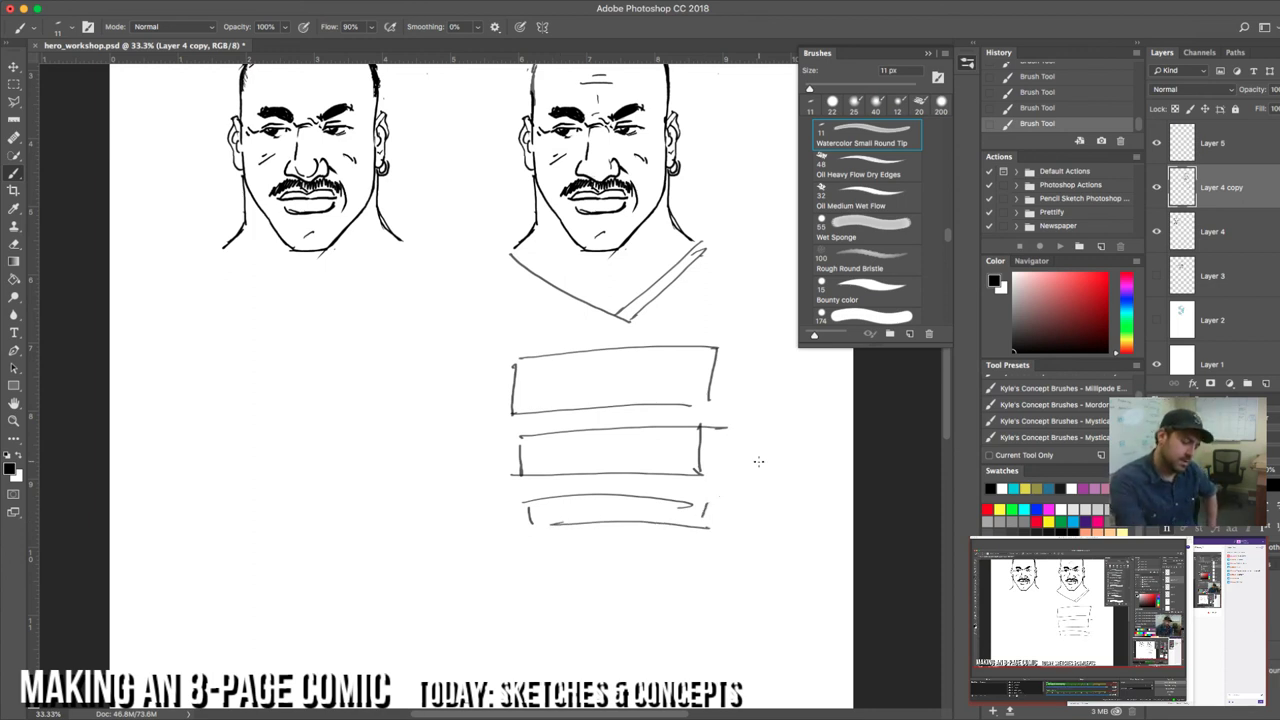
mouse_move(600, 495)
left_mouse_down()
mouse_move(600, 527)
mouse_move(620, 495)
mouse_move(604, 496)
mouse_move(668, 503)
mouse_move(655, 523)
mouse_move(704, 531)
mouse_move(605, 524)
left_mouse_up()
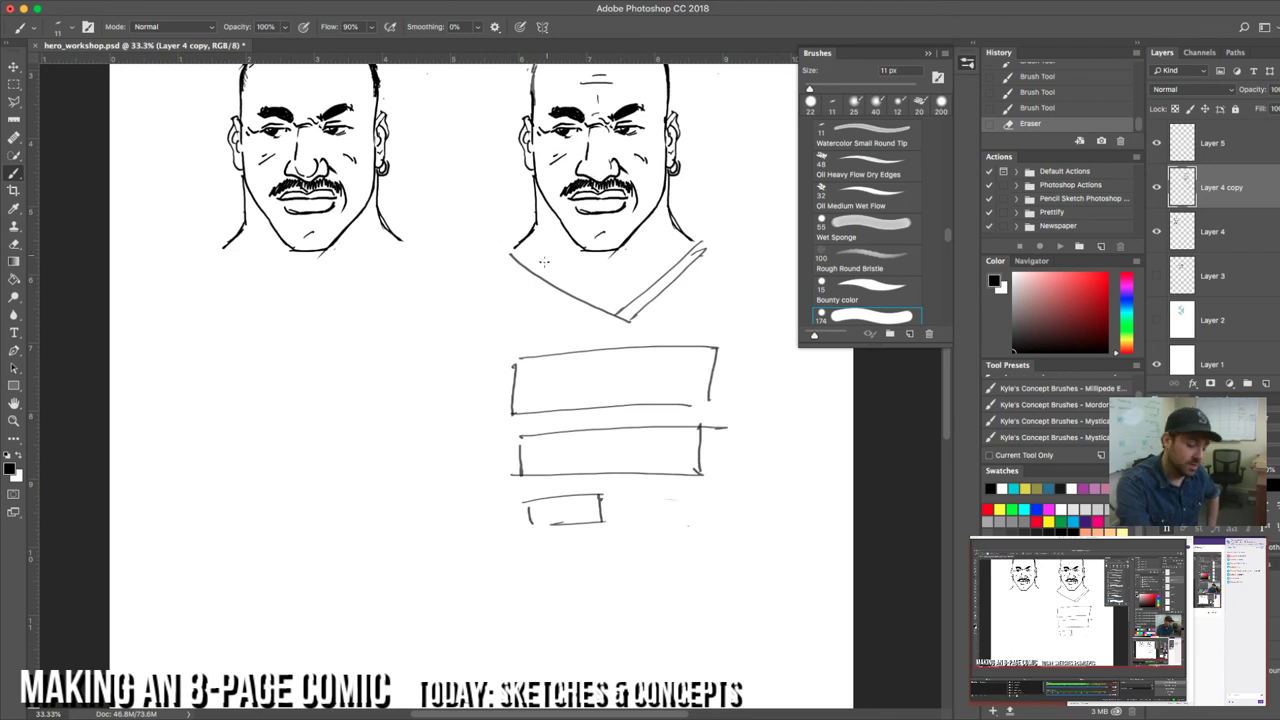
Step: Sketch a loose hood-like collar over both shoulders, with fold lines converging on the point of the V neckline
left_click_drag(458, 274, 488, 265)
left_click_drag(488, 266, 504, 259)
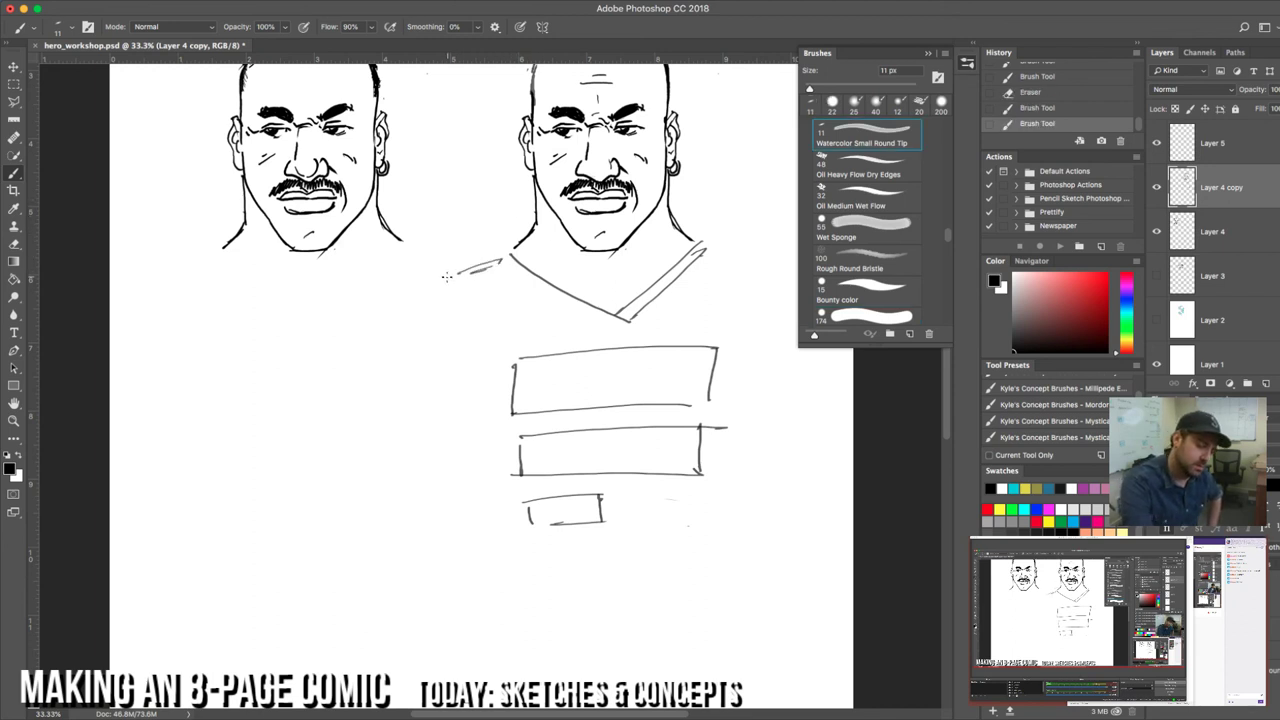
mouse_move(441, 280)
left_mouse_down()
mouse_move(462, 252)
mouse_move(525, 236)
left_mouse_up()
left_click_drag(688, 233, 765, 241)
left_click_drag(766, 249, 640, 318)
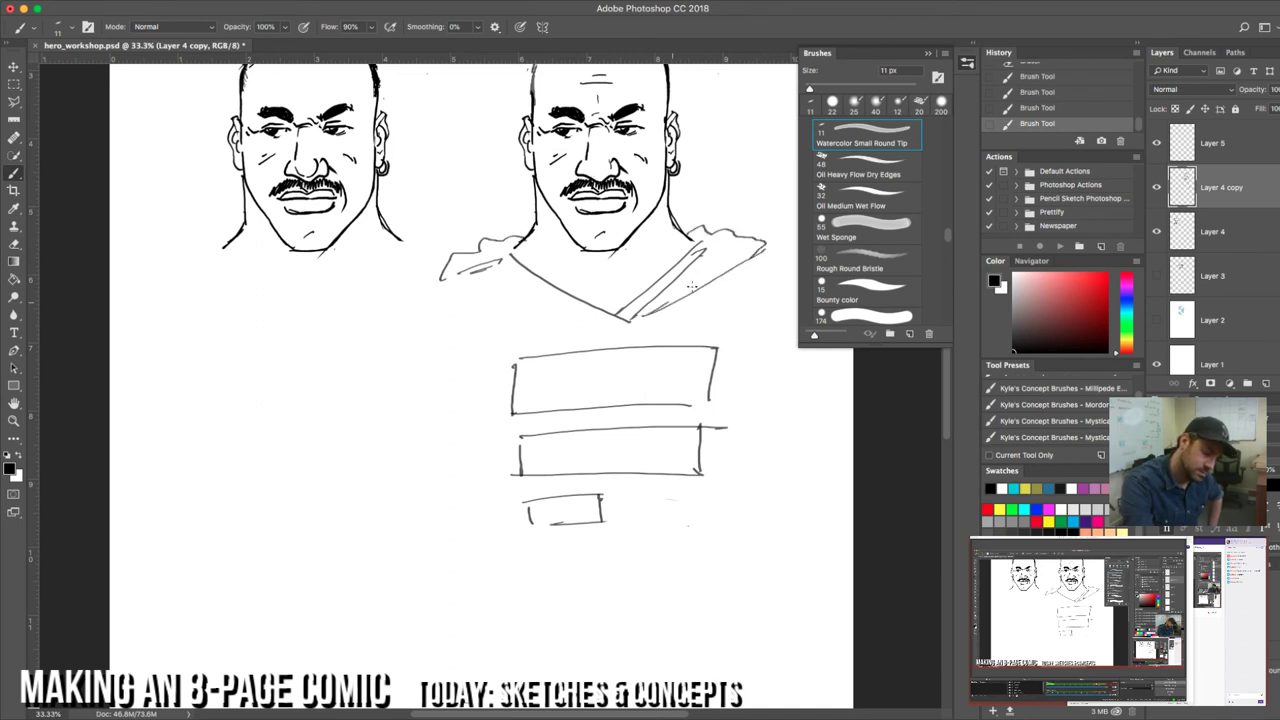
left_click_drag(736, 266, 650, 315)
left_click_drag(453, 287, 598, 324)
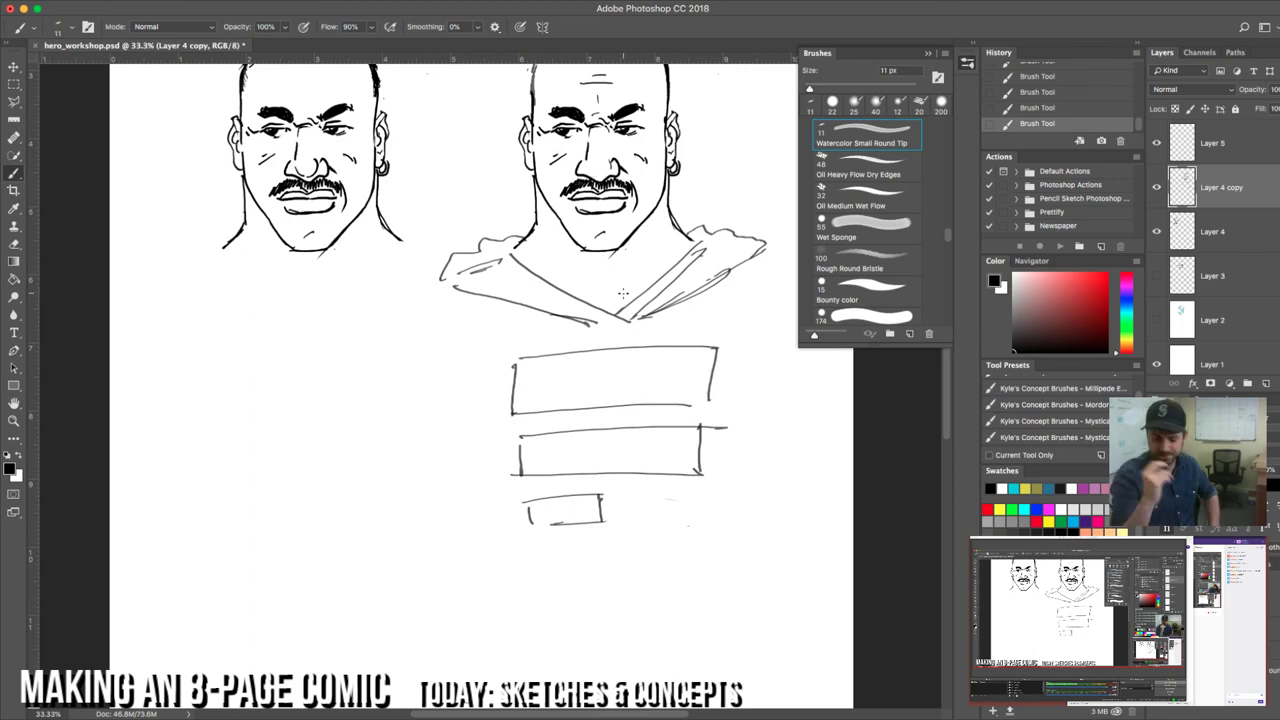
Step: Bring both heads and the costume sketch into view and hide the floating brush list
mouse_move(635, 259)
left_mouse_down()
mouse_move(635, 297)
mouse_move(523, 325)
left_mouse_up()
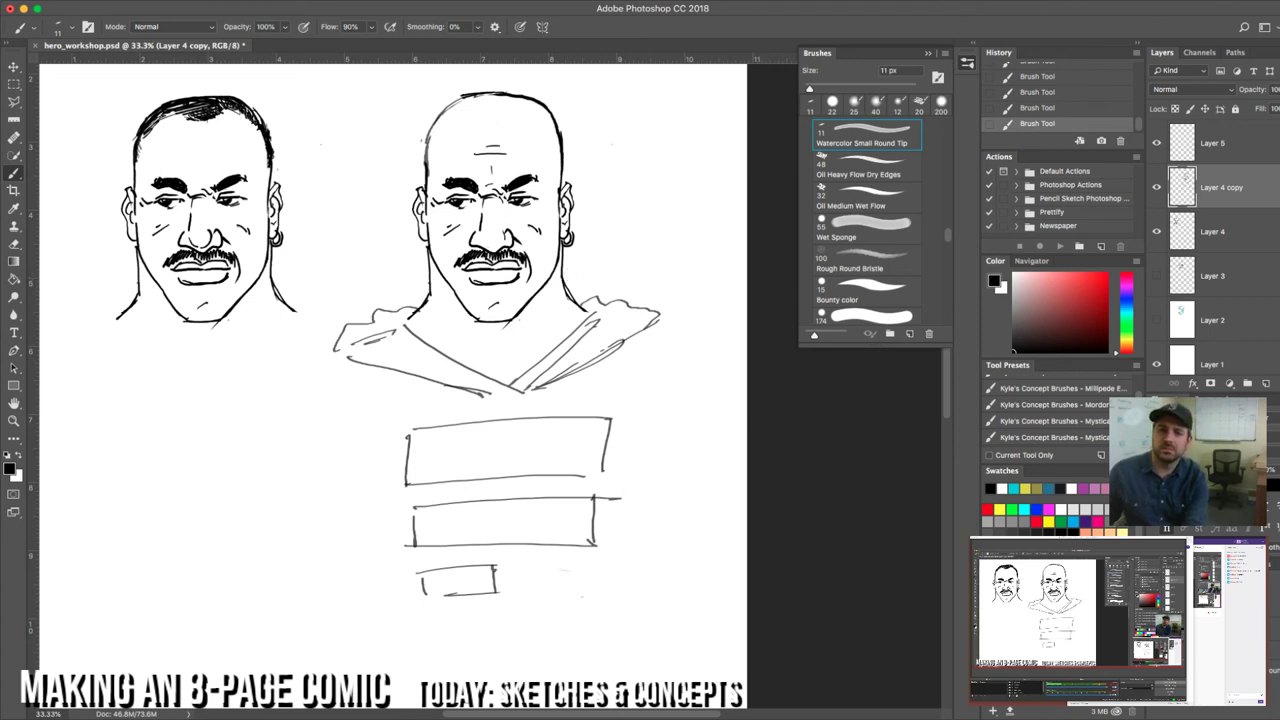
key("F5")
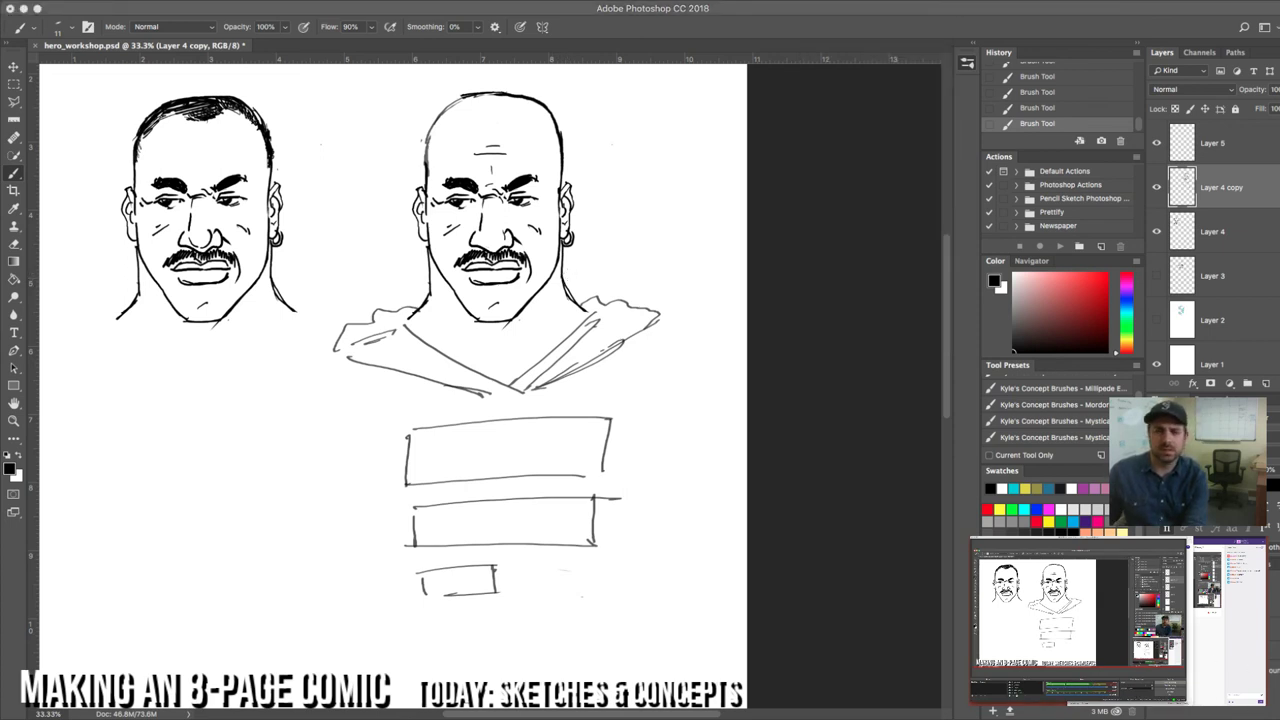